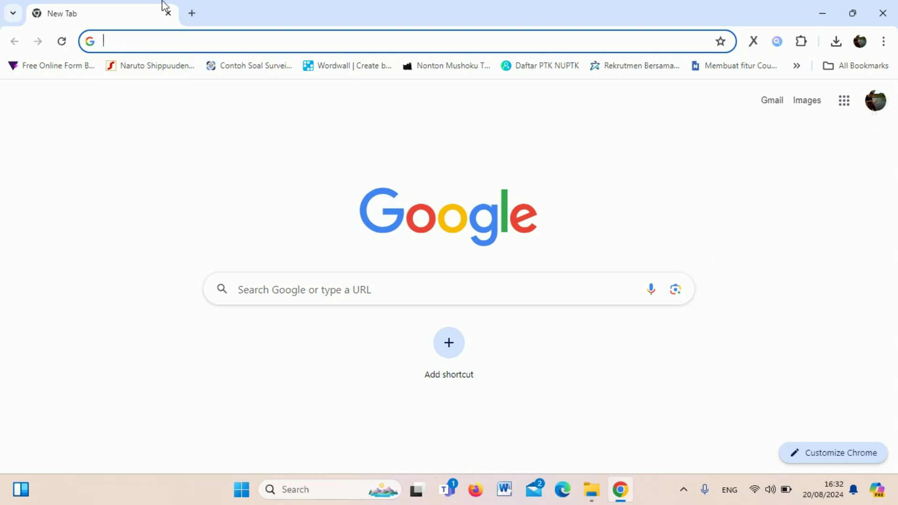
# Search Google for 'figma' and open the official Figma website result
pyautogui.click(151, 46)
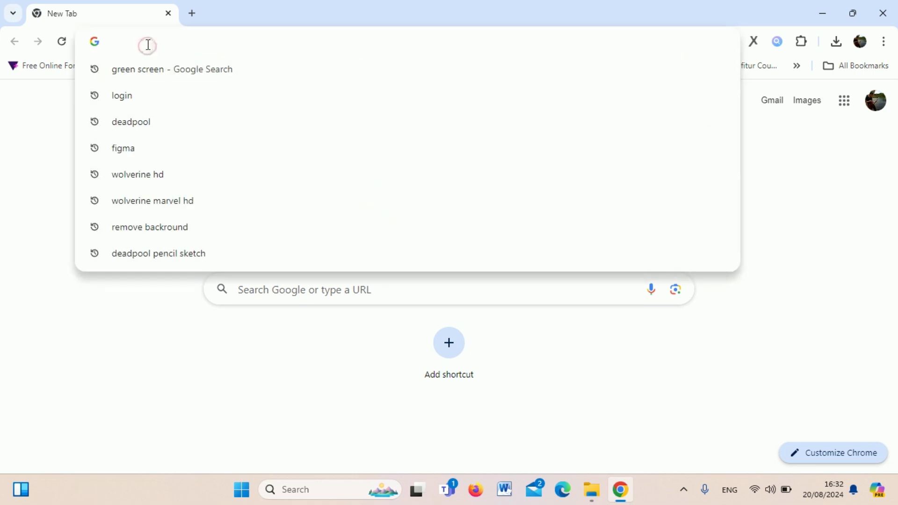
pyautogui.write('figma')
pyautogui.press('Return')
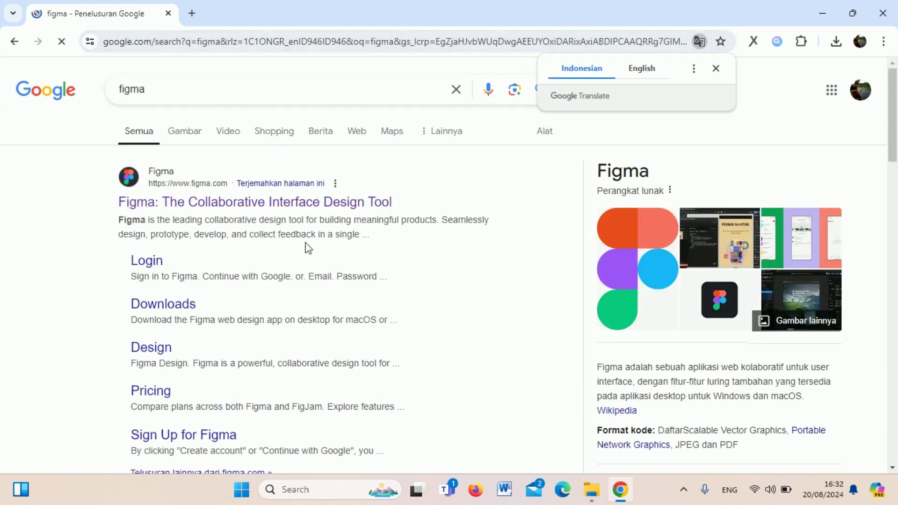
pyautogui.click(243, 209)
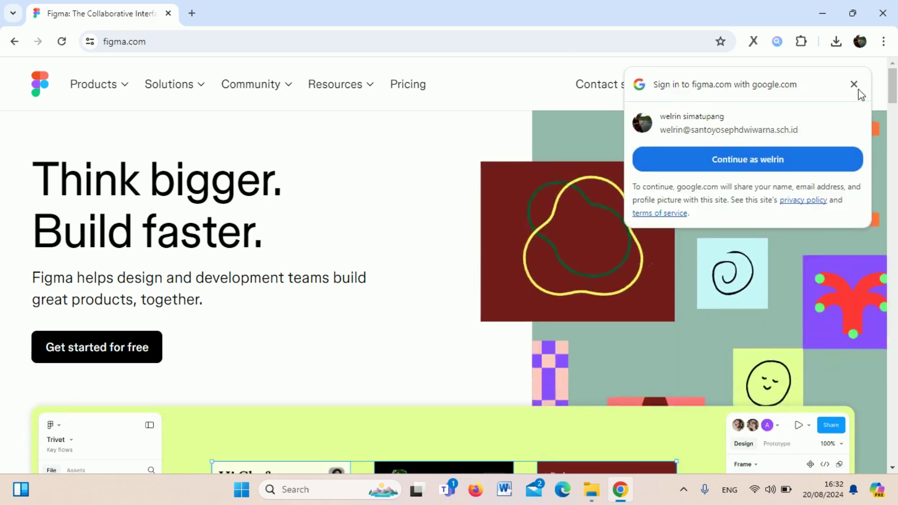
# Dismiss the Google prompt and log in to Figma with the first listed Google account
pyautogui.click(853, 85)
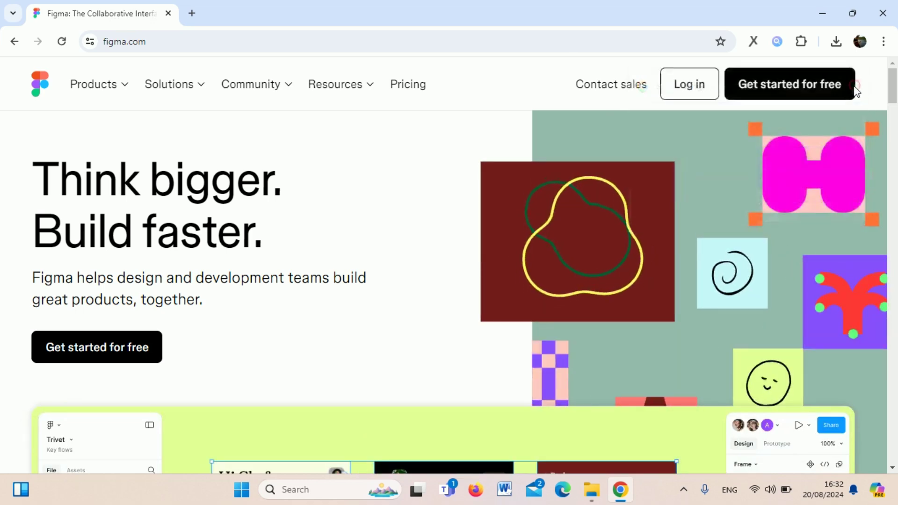
pyautogui.click(697, 88)
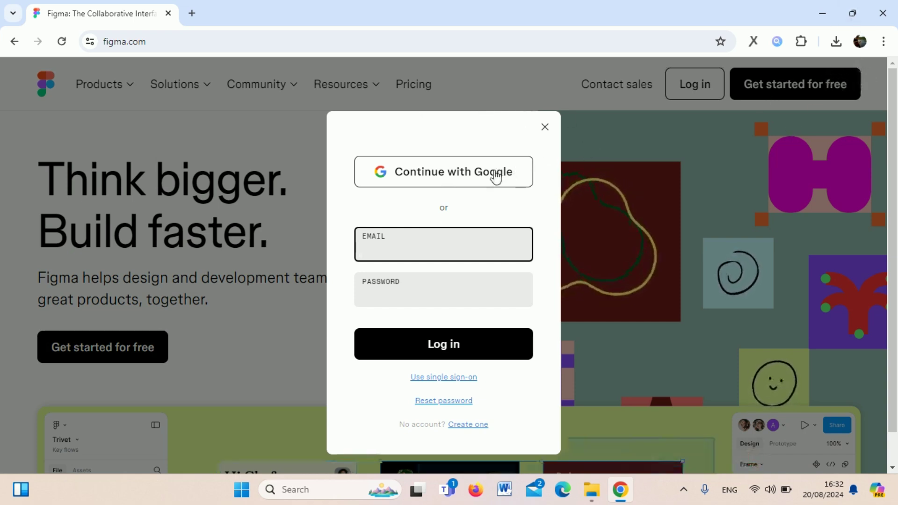
pyautogui.click(495, 174)
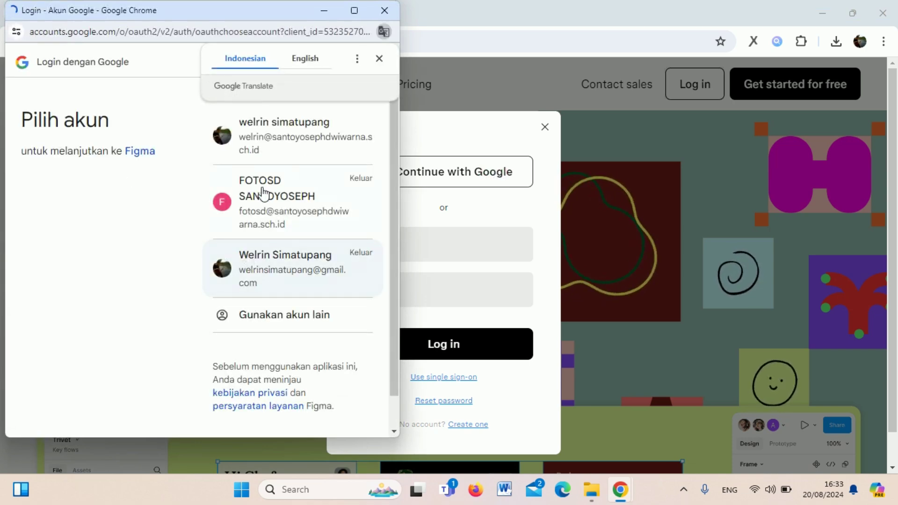
pyautogui.click(284, 148)
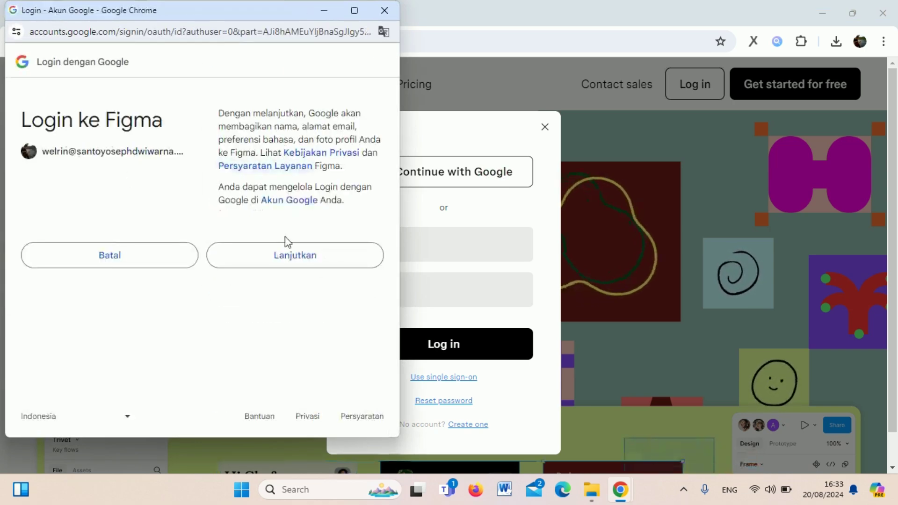
pyautogui.click(286, 266)
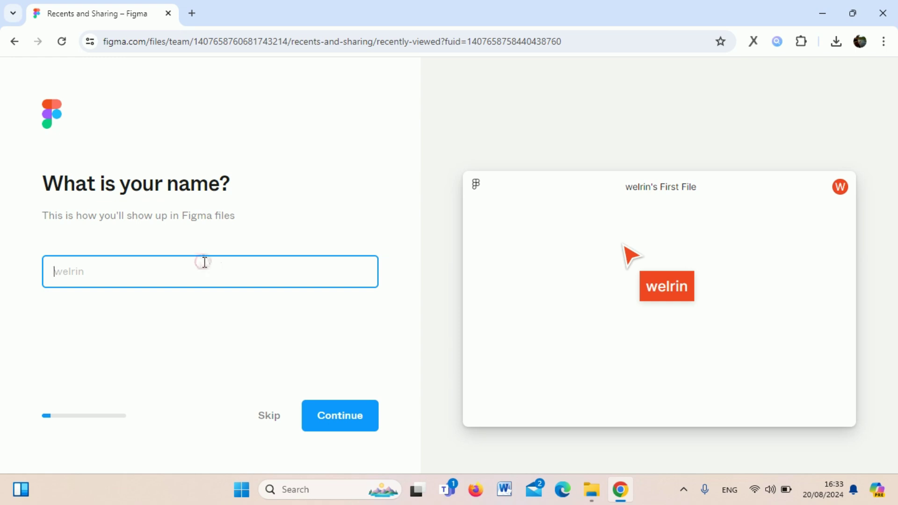
# Enter your display name and answer Educator, Higher education and Other for your work
pyautogui.write('Welrin')
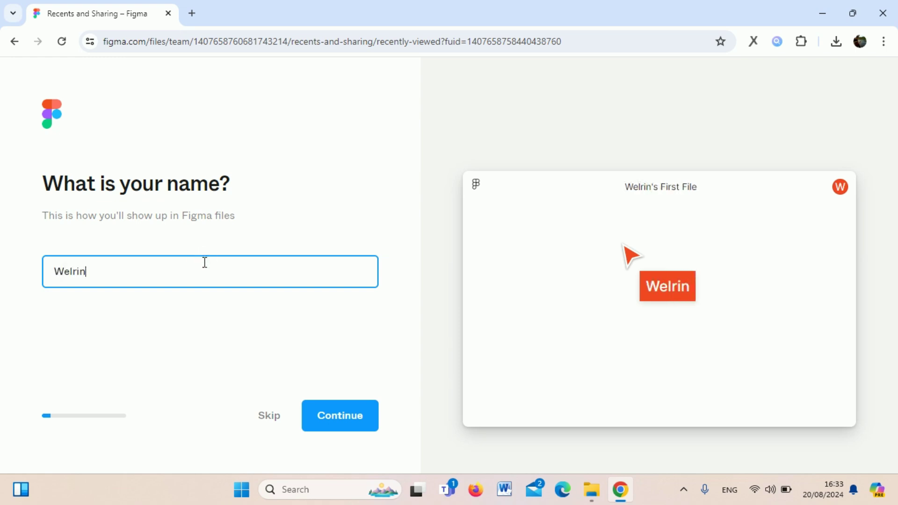
pyautogui.click(334, 424)
pyautogui.scroll(-1, 180, 352)
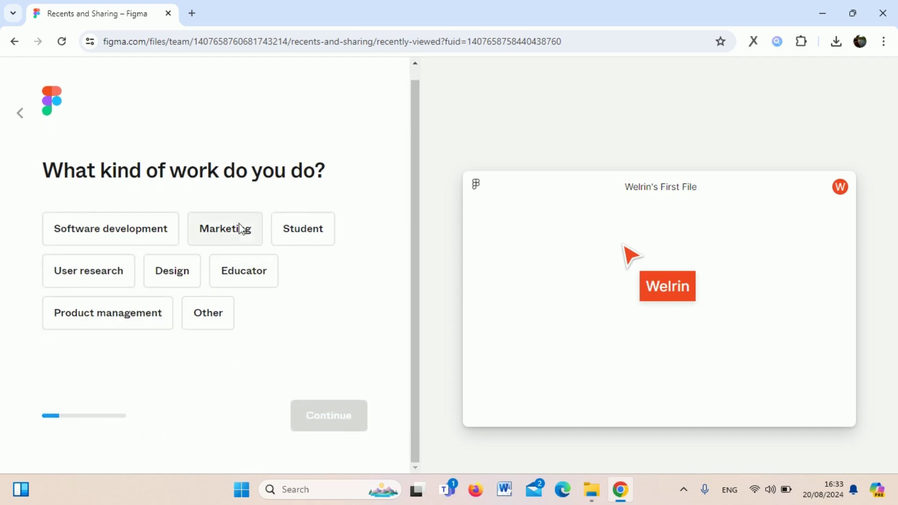
pyautogui.click(248, 283)
pyautogui.click(327, 421)
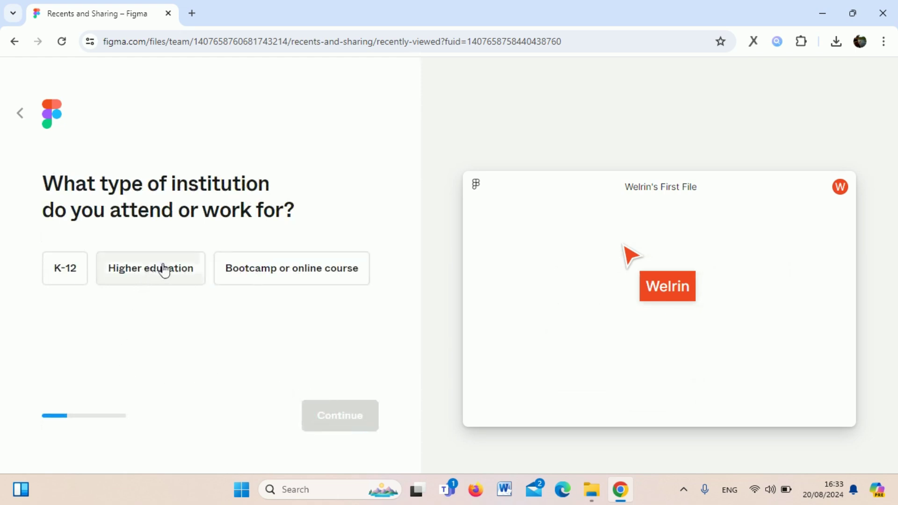
pyautogui.click(105, 275)
pyautogui.click(352, 415)
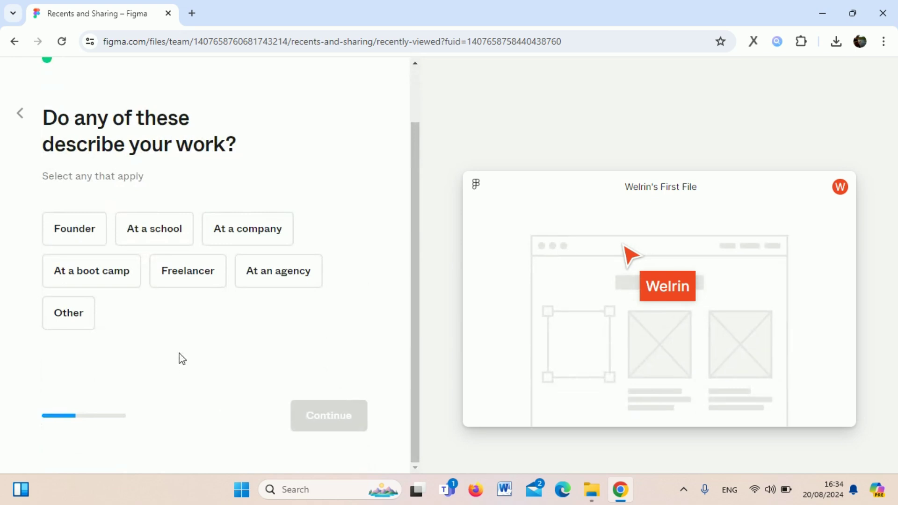
pyautogui.click(80, 315)
pyautogui.click(330, 427)
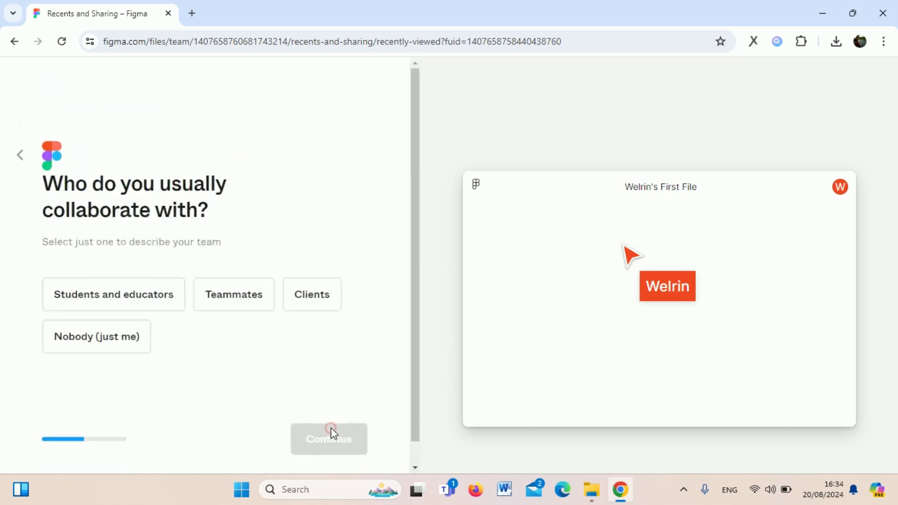
# Pick students and educators as collaborators, skip invites, choose school use and first-time user
pyautogui.click(160, 305)
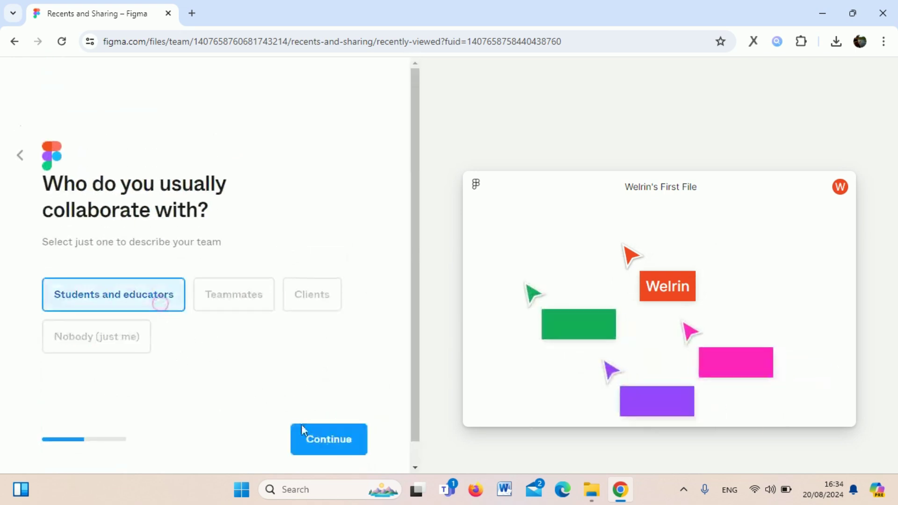
pyautogui.click(319, 450)
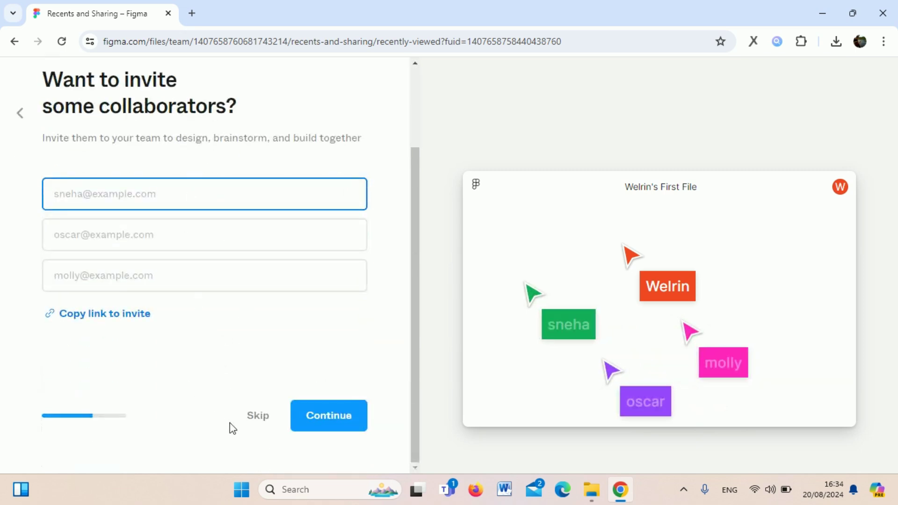
pyautogui.click(255, 417)
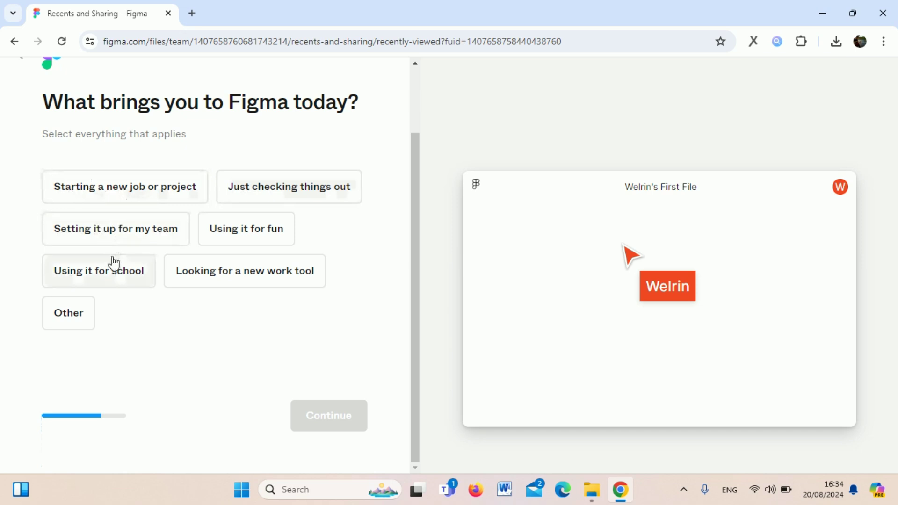
pyautogui.click(110, 271)
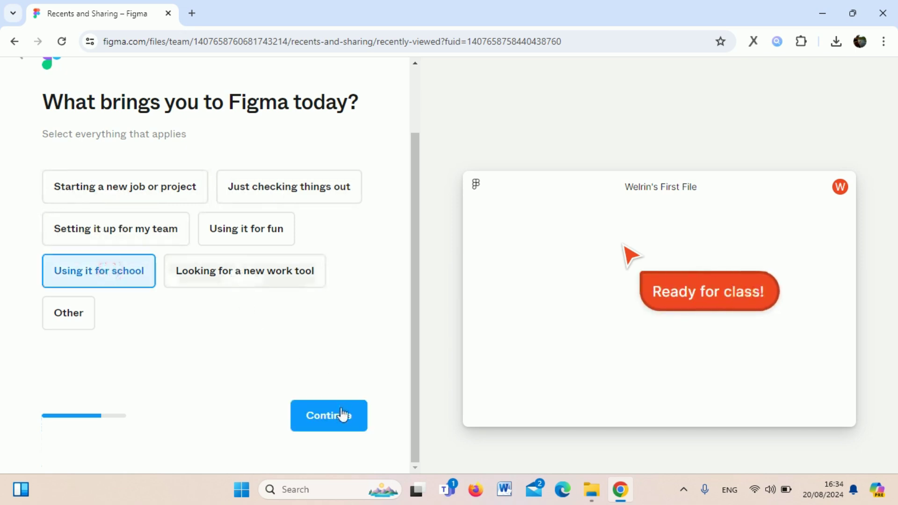
pyautogui.click(341, 426)
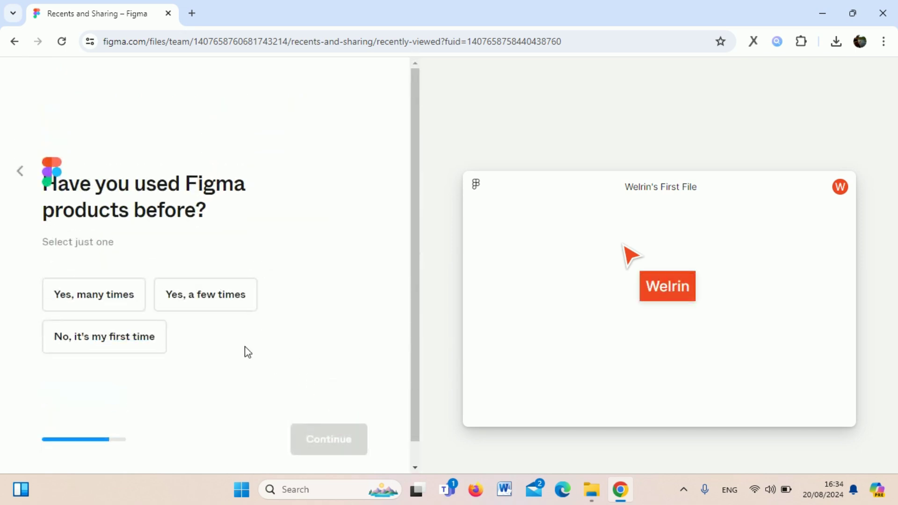
pyautogui.scroll(-1, 244, 347)
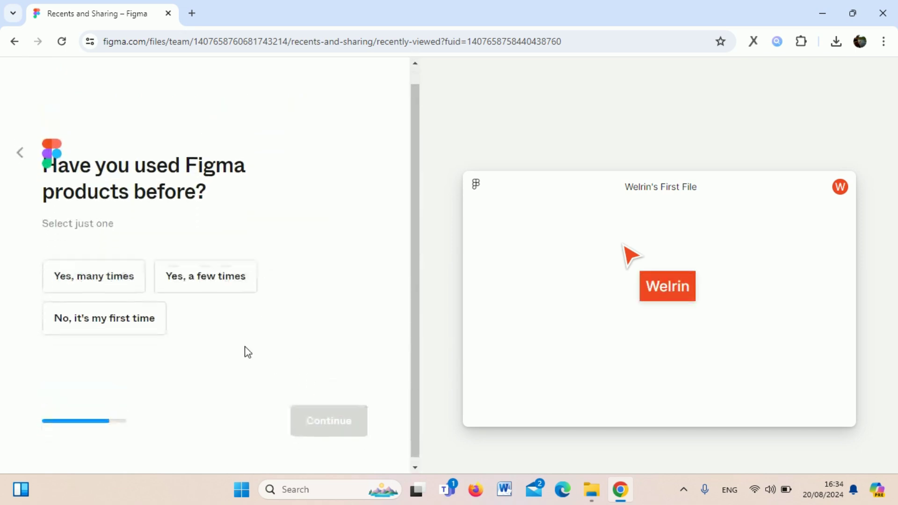
pyautogui.click(73, 310)
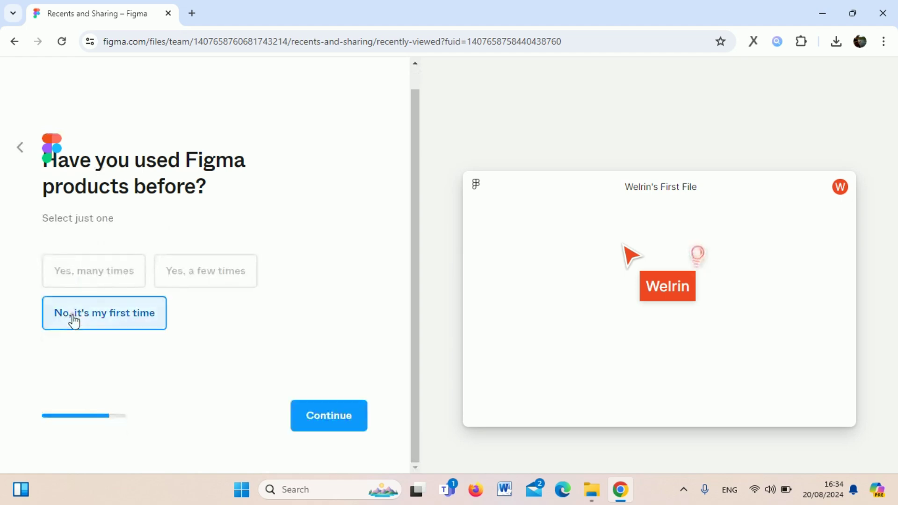
pyautogui.click(316, 421)
# Choose the free Starter plan and skip the final onboarding step
pyautogui.scroll(-2, 312, 391)
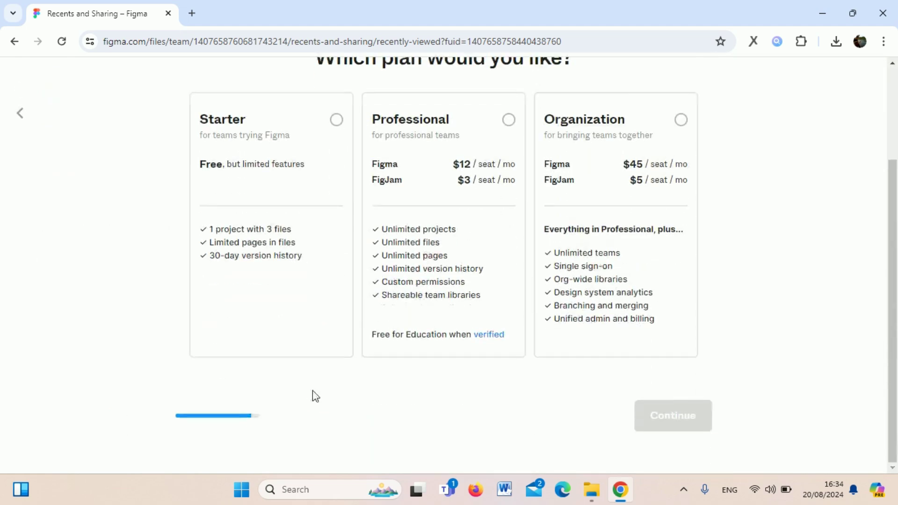
pyautogui.scroll(3, 336, 286)
pyautogui.click(337, 246)
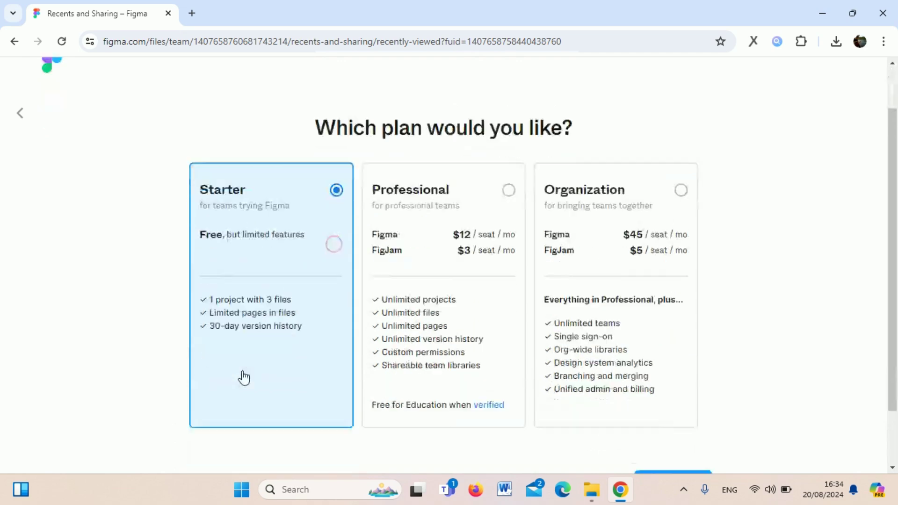
pyautogui.scroll(-3, 240, 377)
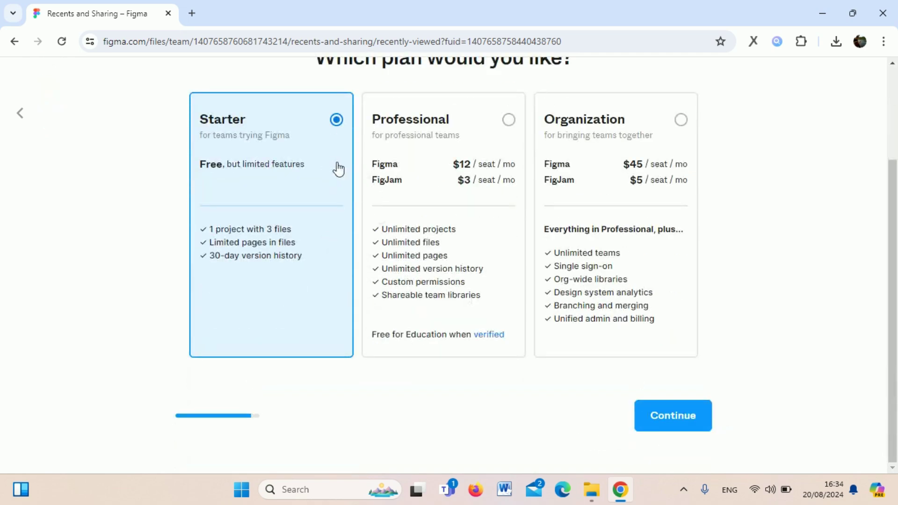
pyautogui.click(671, 416)
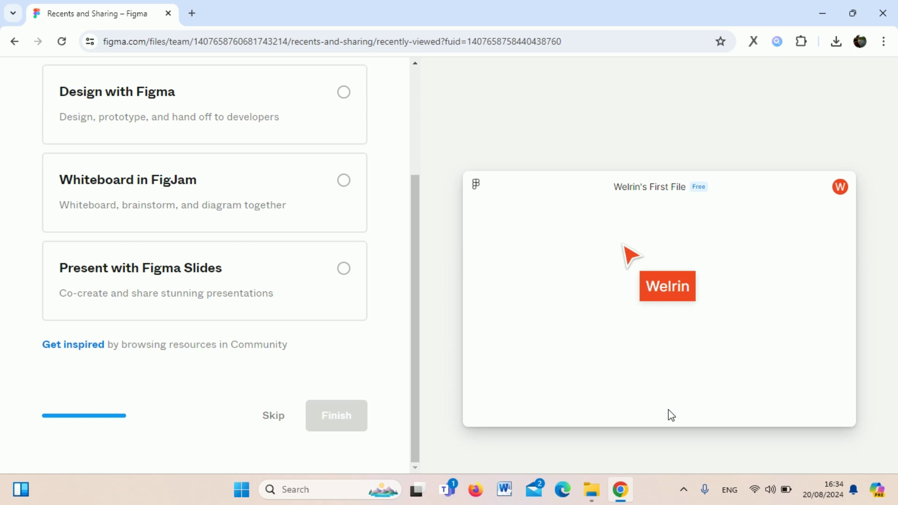
pyautogui.click(273, 418)
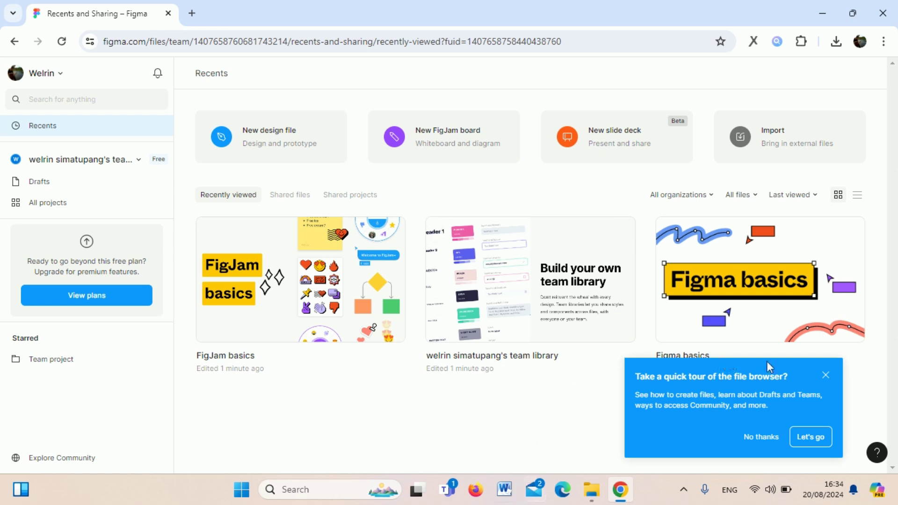
# Dismiss the quick-tour offer and create a new design file from Recents
pyautogui.click(824, 376)
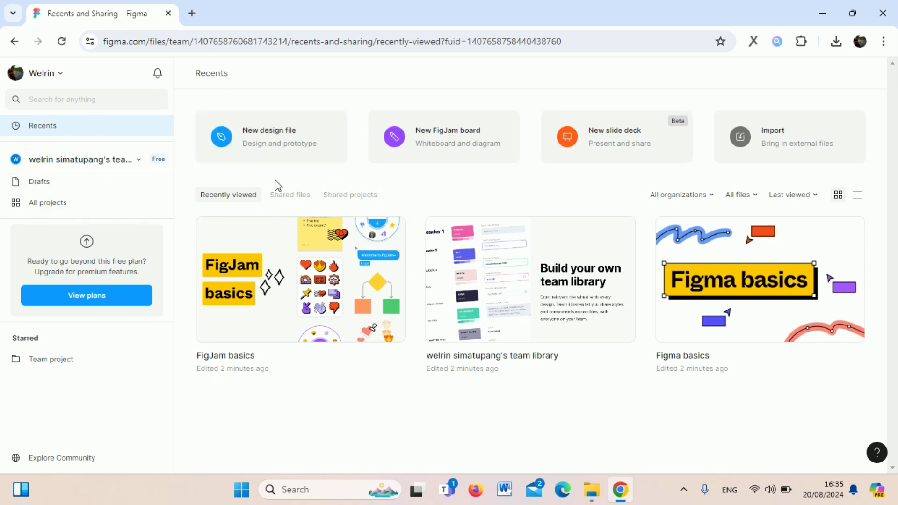
pyautogui.click(264, 145)
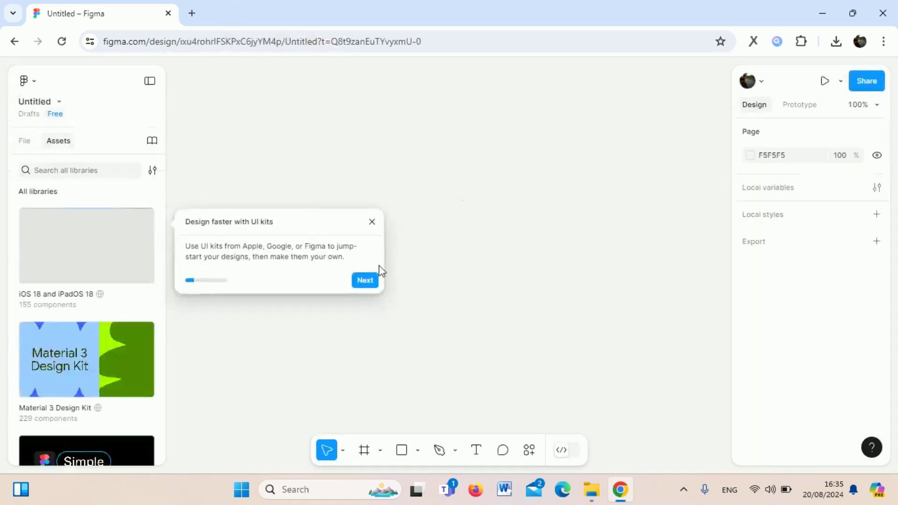
# Step through the onboarding tips with Next and finish with Done on the last one
pyautogui.click(367, 280)
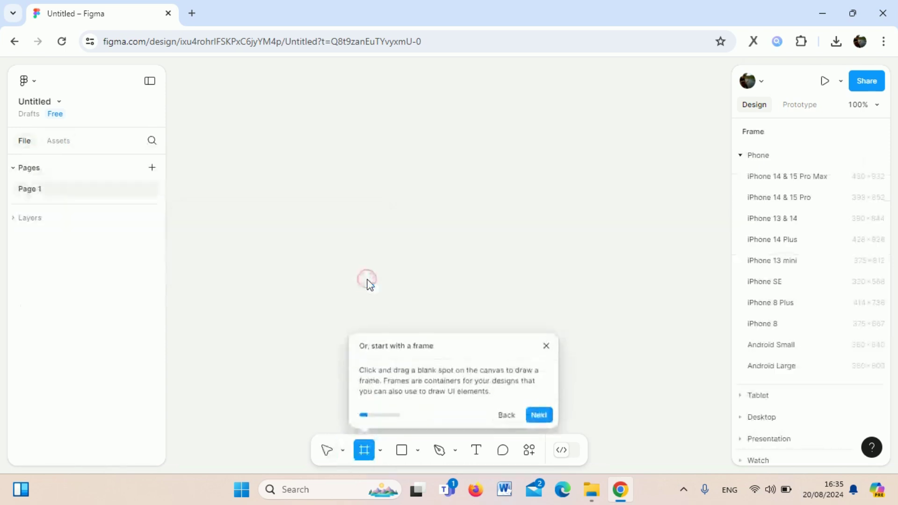
pyautogui.click(537, 412)
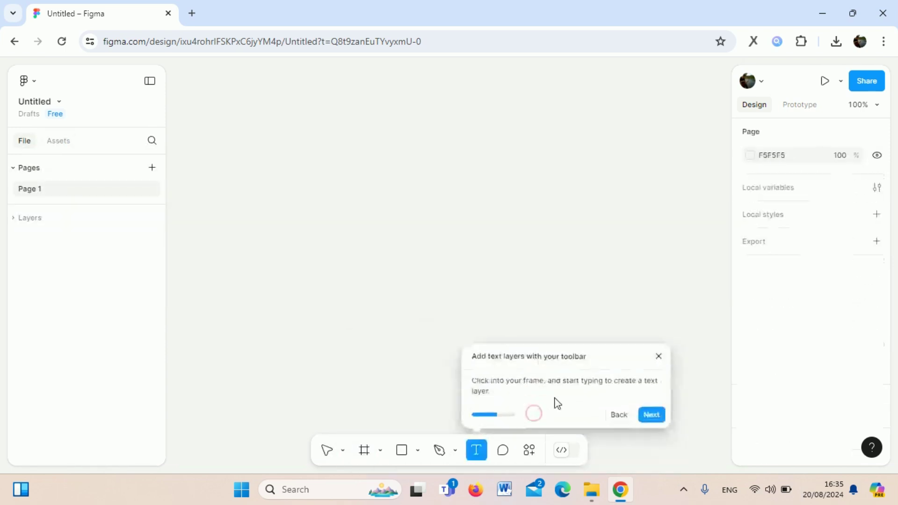
pyautogui.click(653, 412)
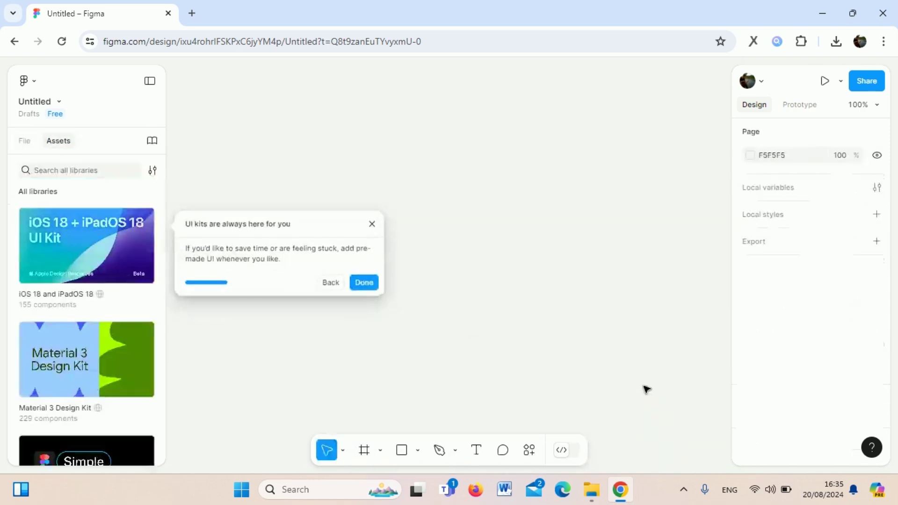
pyautogui.click(364, 280)
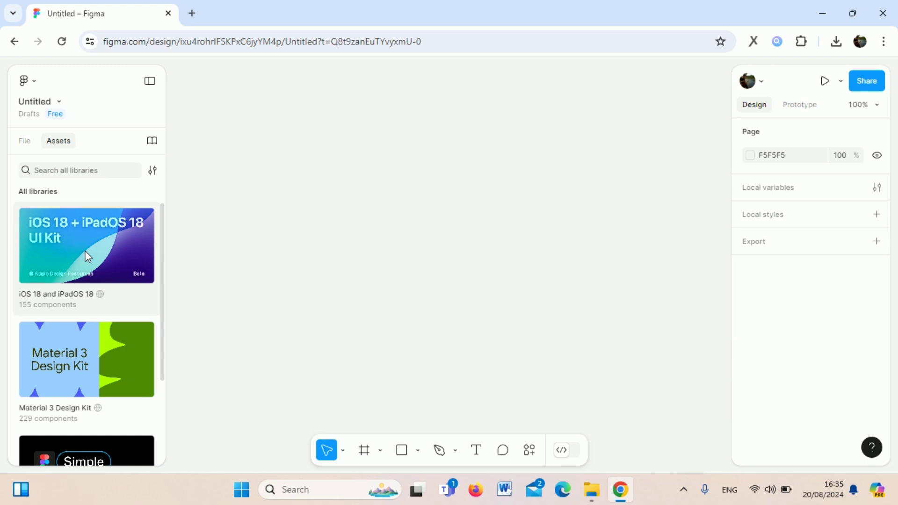
# Open the iOS 18 and iPadOS 18 library and browse its Examples folder
pyautogui.scroll(-3, 105, 215)
pyautogui.scroll(3, 105, 226)
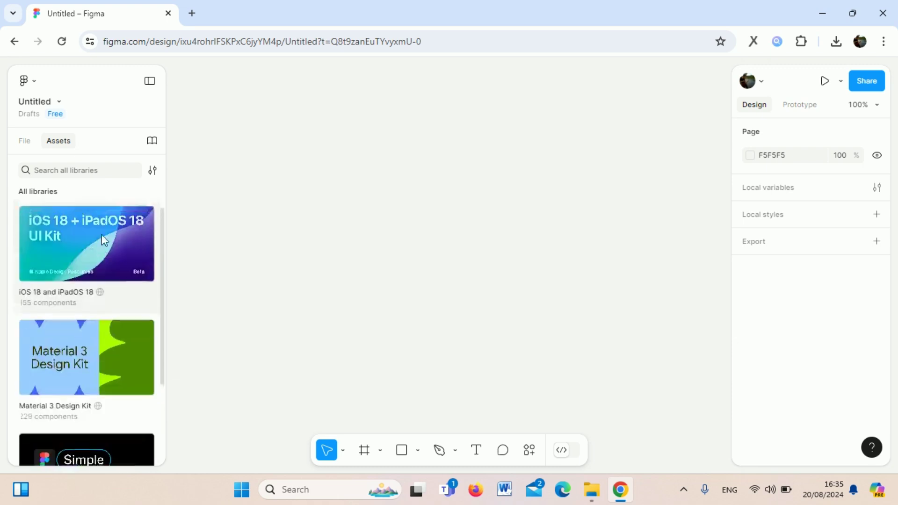
pyautogui.scroll(-3, 102, 235)
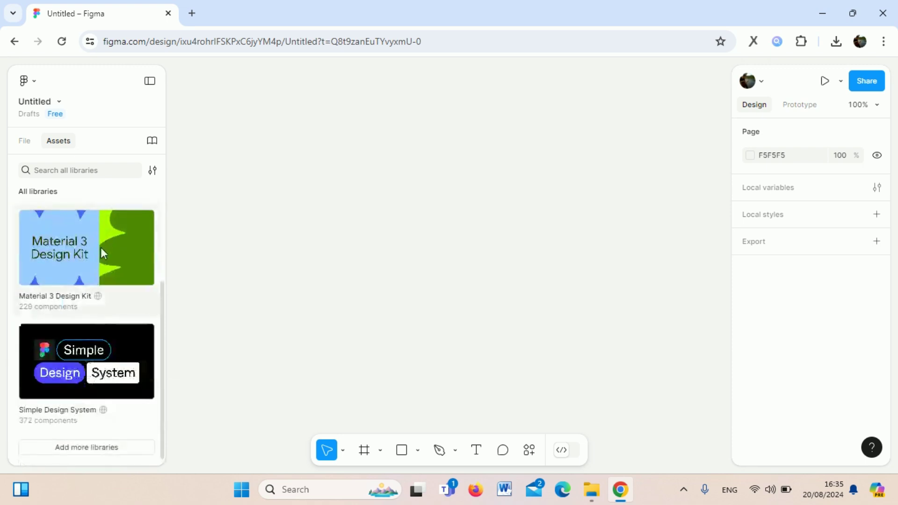
pyautogui.scroll(3, 94, 367)
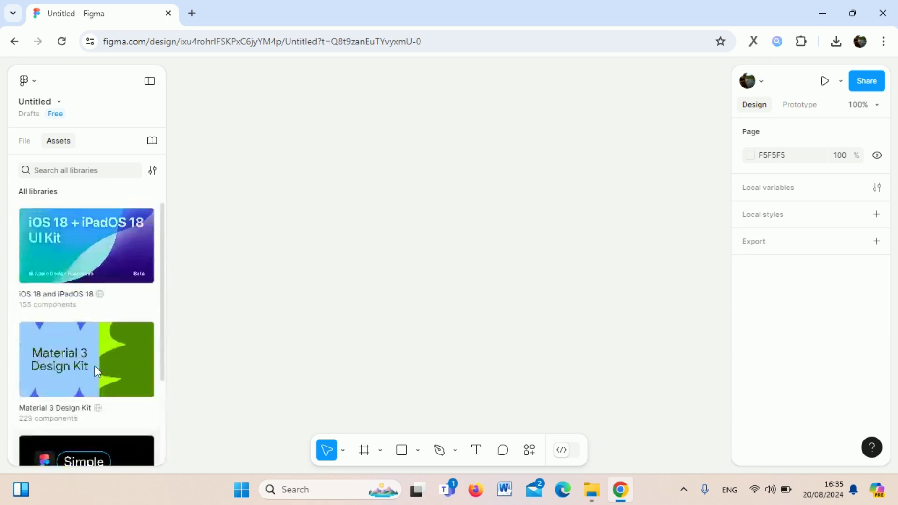
pyautogui.click(104, 265)
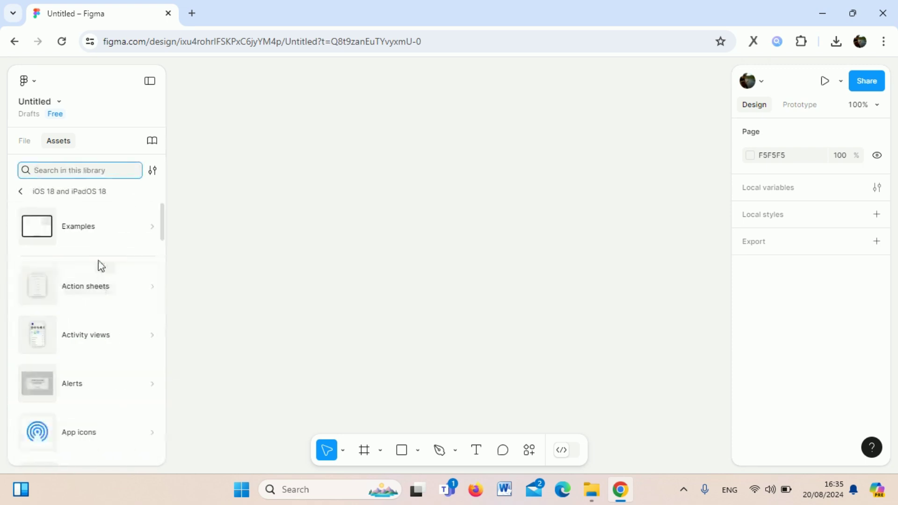
pyautogui.scroll(-3, 116, 238)
pyautogui.scroll(2, 114, 262)
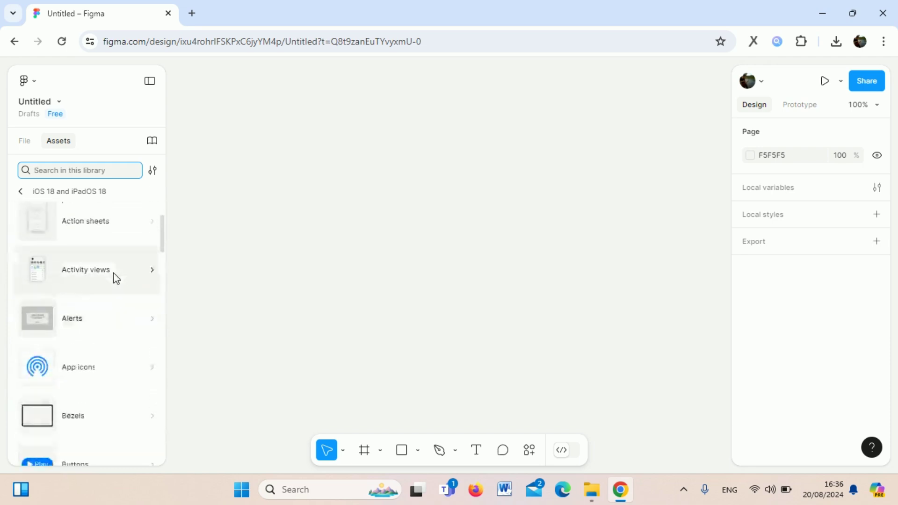
pyautogui.scroll(2, 127, 264)
pyautogui.click(151, 235)
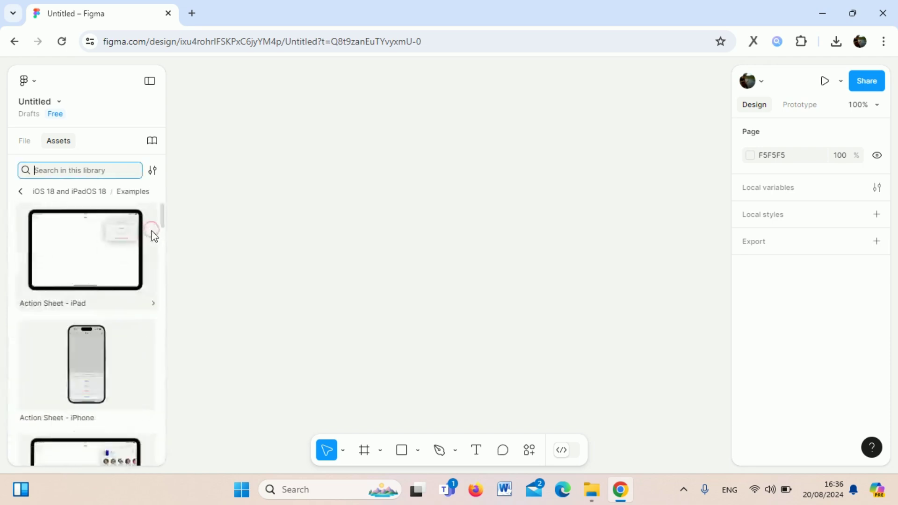
pyautogui.scroll(-3, 104, 328)
pyautogui.scroll(3, 104, 329)
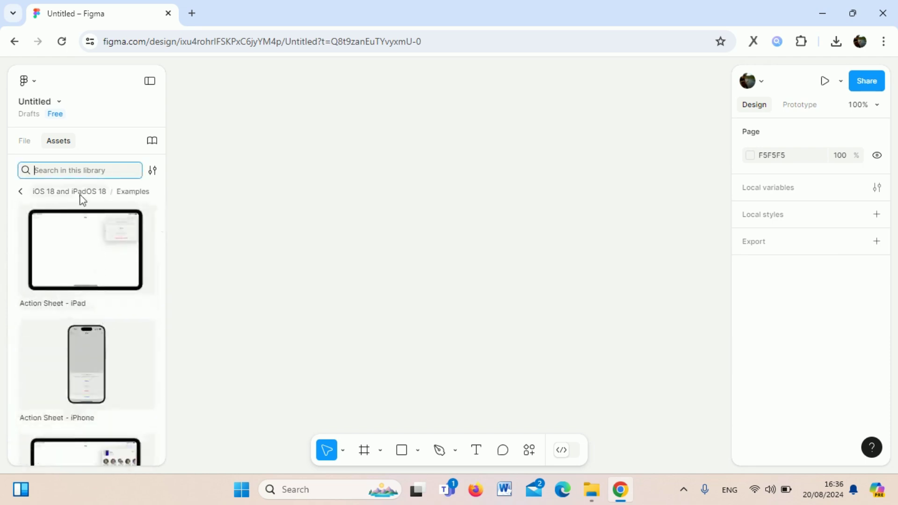
pyautogui.click(21, 192)
# Browse the iOS library's Alerts and App icons categories, then return to all libraries
pyautogui.scroll(-2, 70, 290)
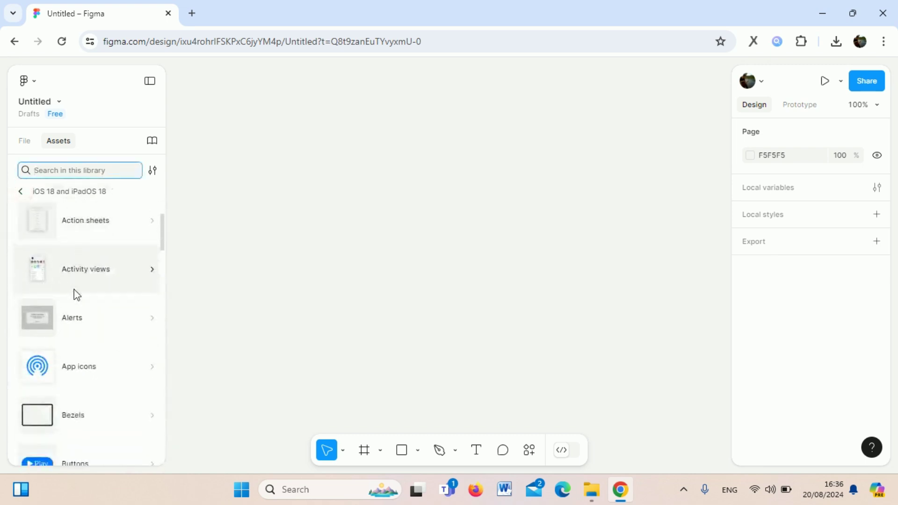
pyautogui.click(90, 318)
pyautogui.click(21, 192)
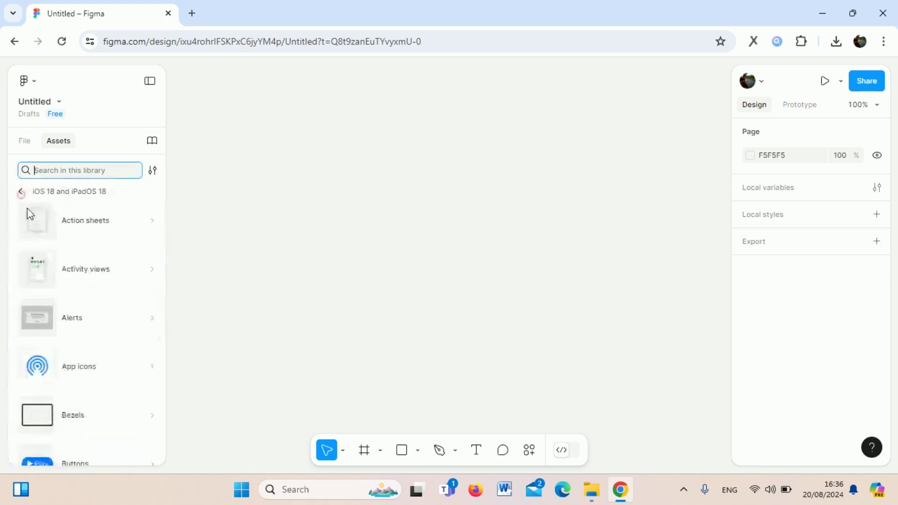
pyautogui.scroll(-1, 80, 320)
pyautogui.scroll(-2, 94, 280)
pyautogui.click(96, 235)
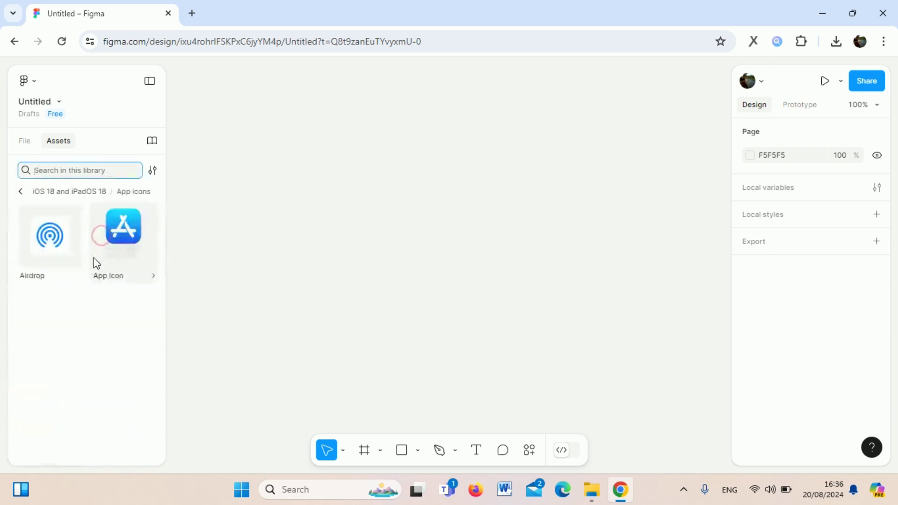
pyautogui.click(20, 192)
# Browse the Material 3 Design Kit's Buttons, then return to the file's pages and layers
pyautogui.scroll(-2, 47, 252)
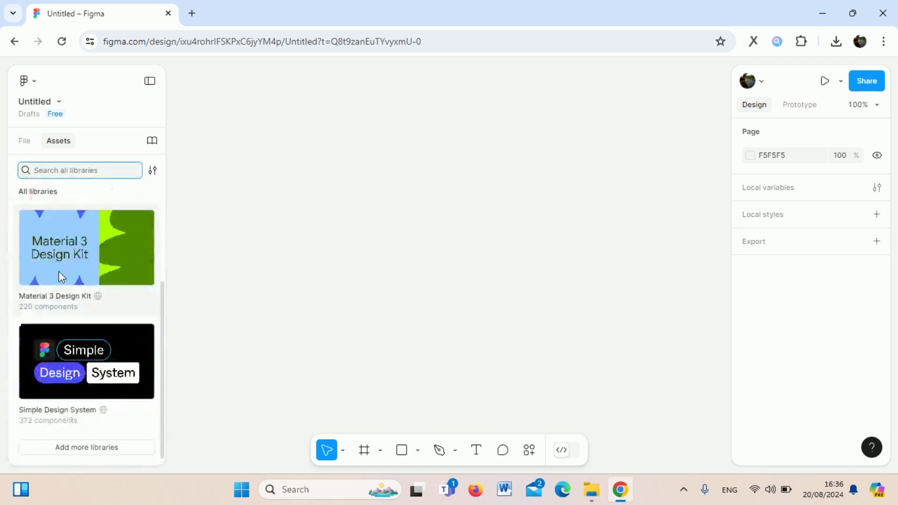
pyautogui.click(69, 276)
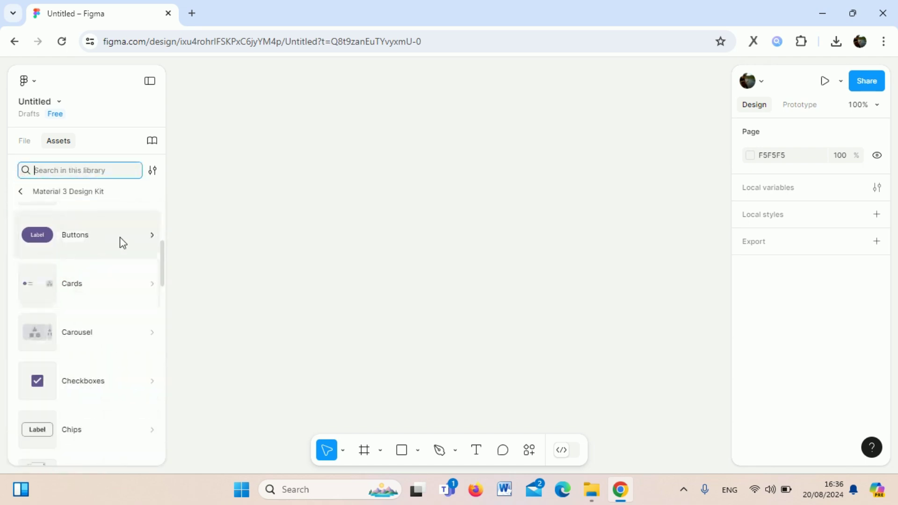
pyautogui.click(152, 236)
pyautogui.scroll(-5, 89, 304)
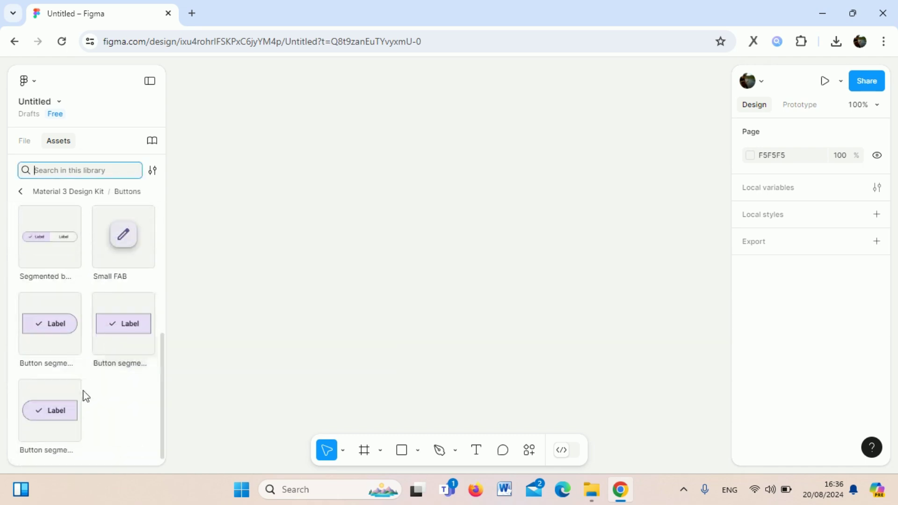
pyautogui.scroll(5, 86, 384)
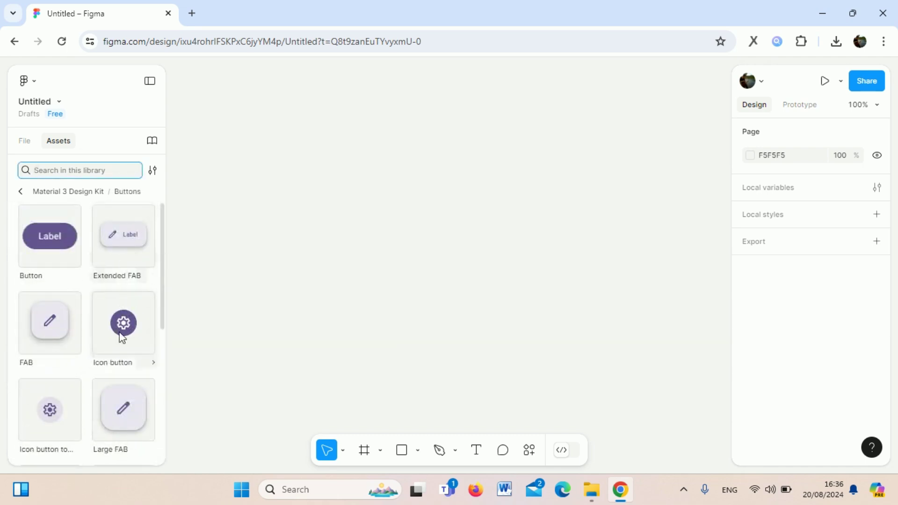
pyautogui.scroll(-1, 123, 322)
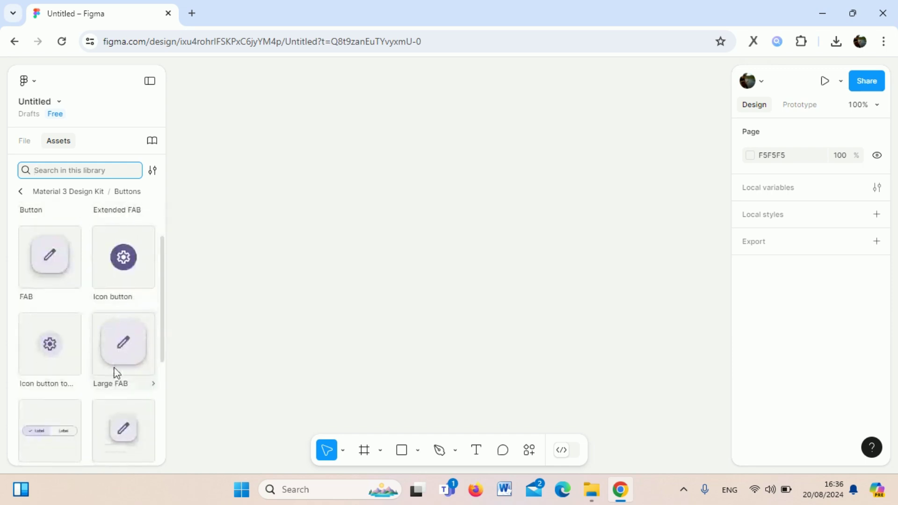
pyautogui.click(21, 192)
pyautogui.scroll(-3, 29, 303)
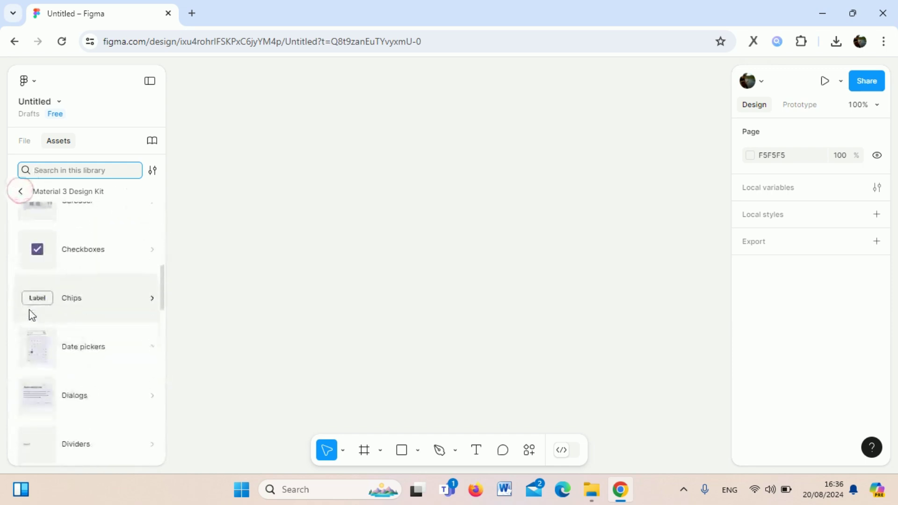
pyautogui.click(23, 194)
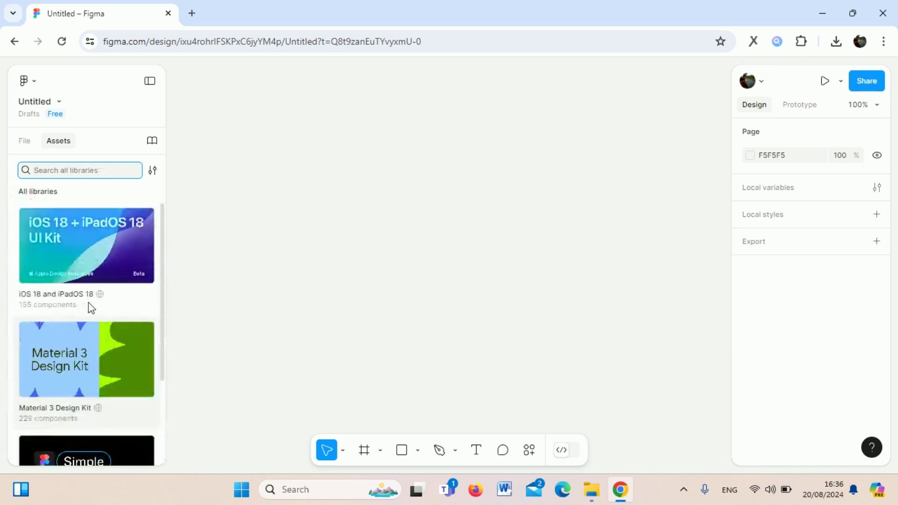
pyautogui.click(26, 141)
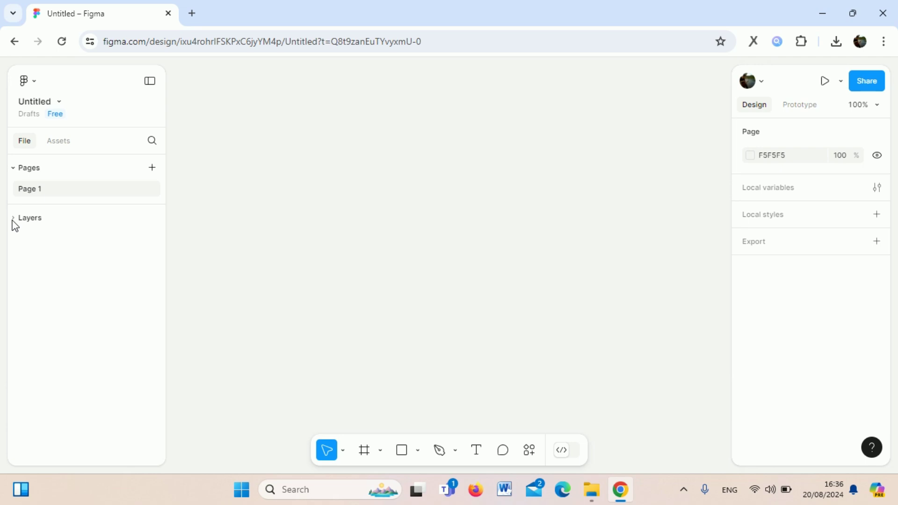
# Rename the file from Untitled to 'APLIKASI MAKANAN'
pyautogui.doubleClick(52, 101)
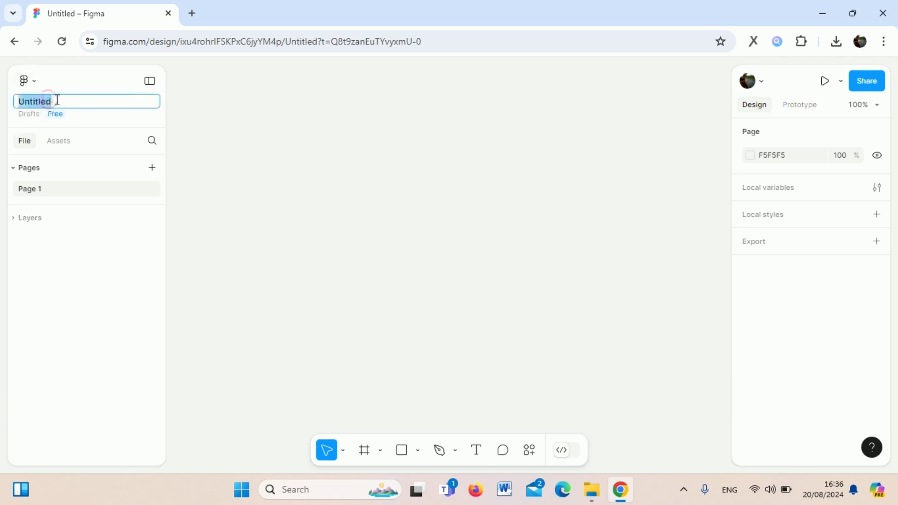
pyautogui.click(57, 100)
pyautogui.doubleClick(58, 100)
pyautogui.write('APLIKAS')
pyautogui.write('I MAKANAN')
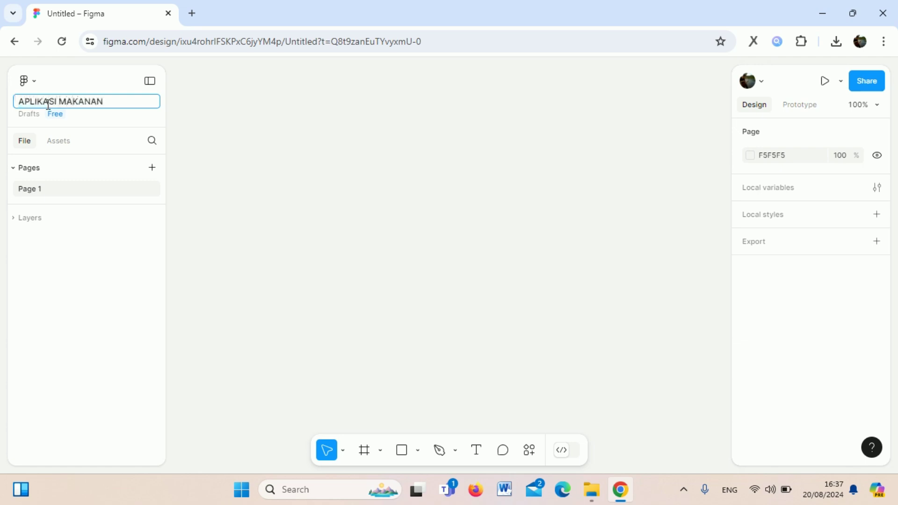
pyautogui.click(195, 103)
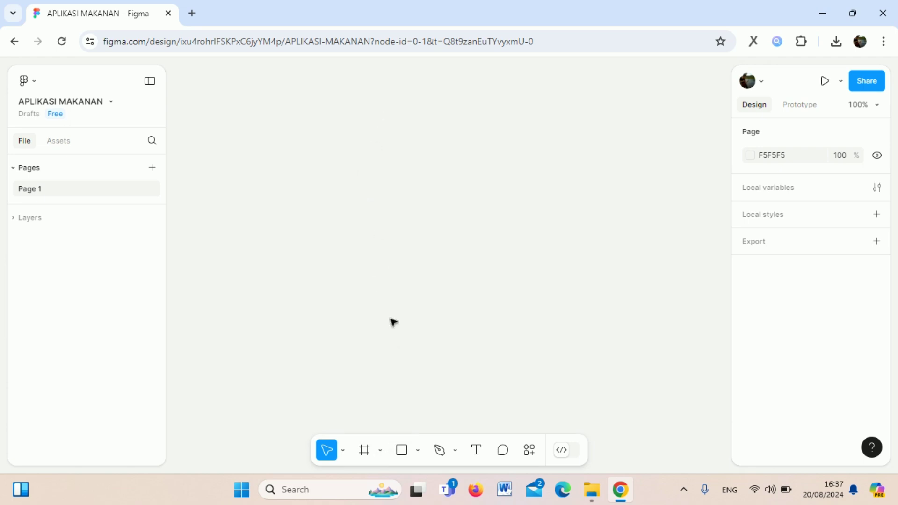
# Add a 414×736 iPhone 8 Plus frame using the Frame tool's Phone presets
pyautogui.click(369, 451)
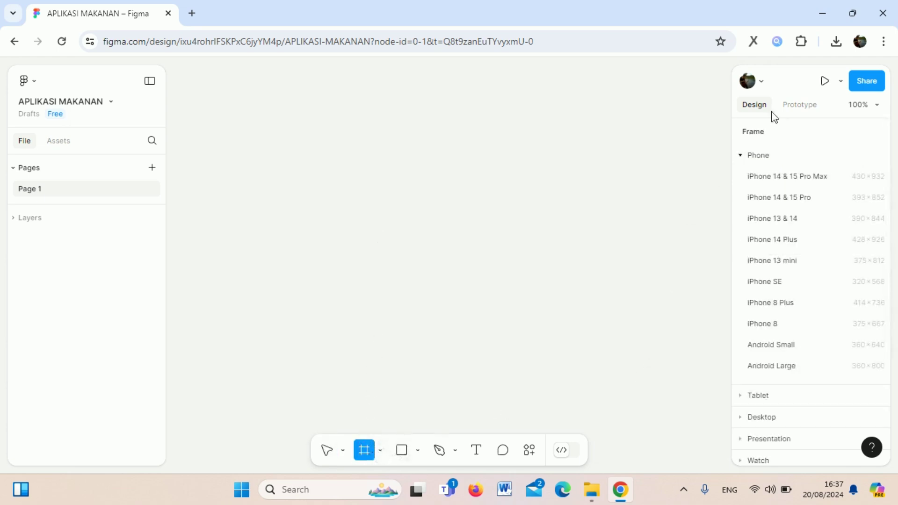
pyautogui.click(789, 105)
pyautogui.click(754, 105)
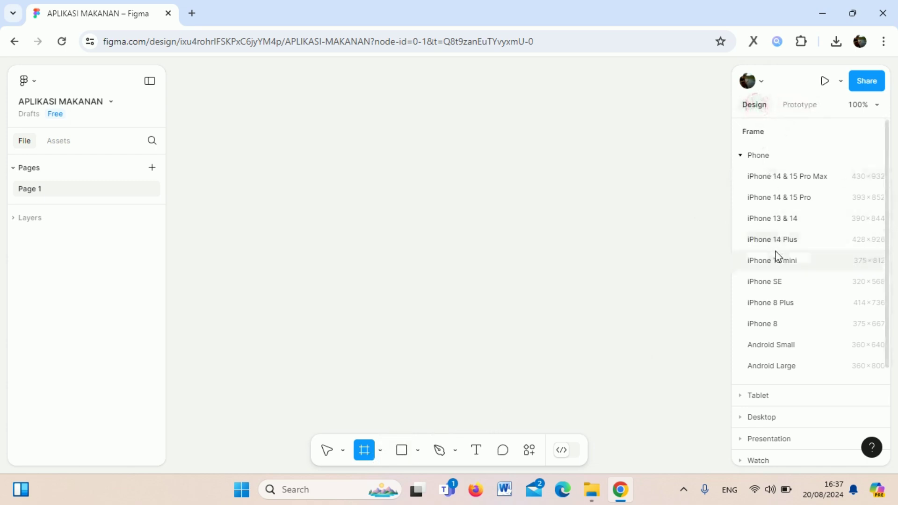
pyautogui.scroll(-2, 776, 254)
pyautogui.scroll(1, 776, 255)
pyautogui.scroll(-2, 774, 262)
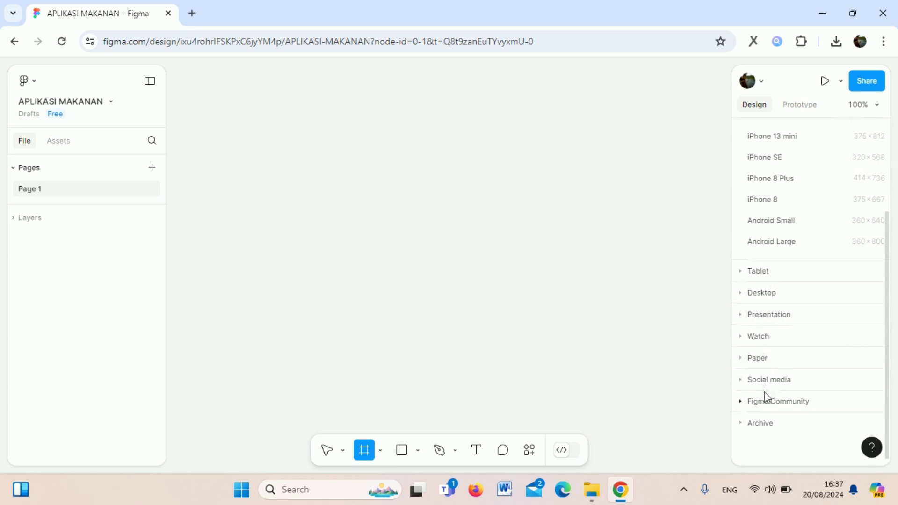
pyautogui.scroll(4, 765, 394)
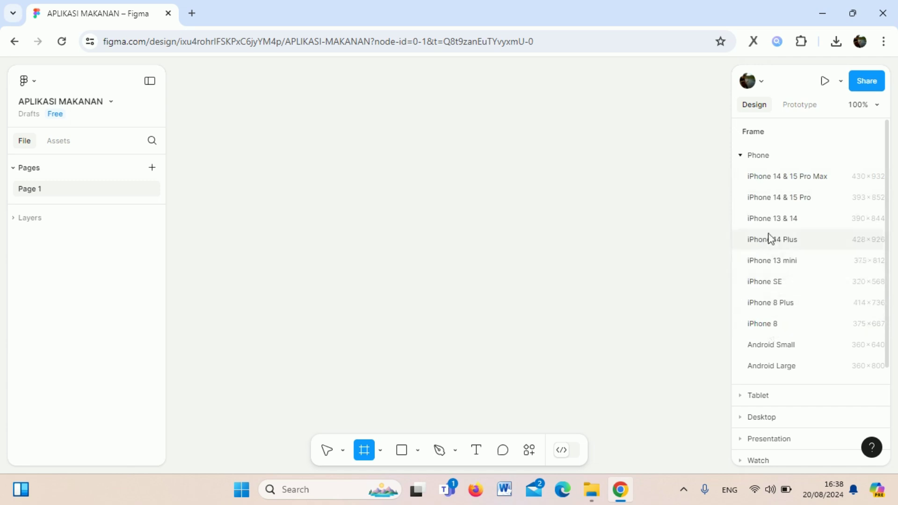
pyautogui.click(773, 304)
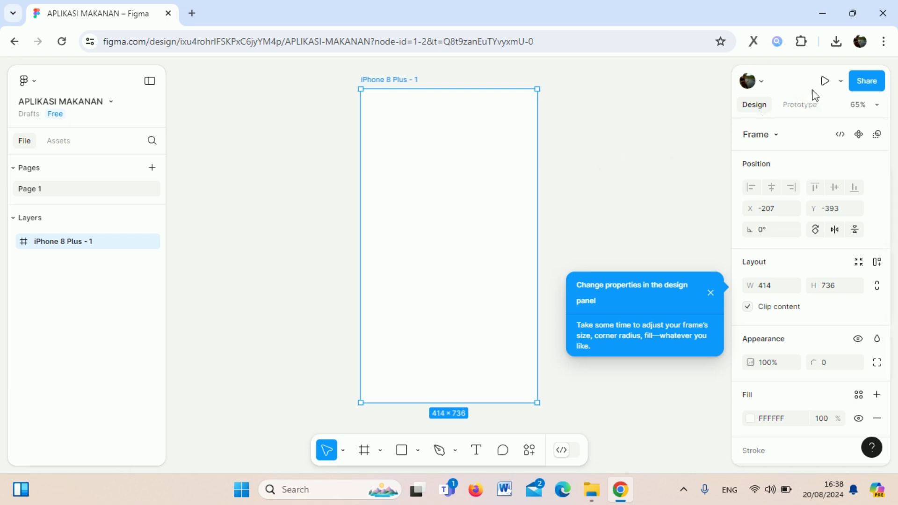
# Dismiss the tip, preview the empty frame as a prototype, then close the preview
pyautogui.click(711, 295)
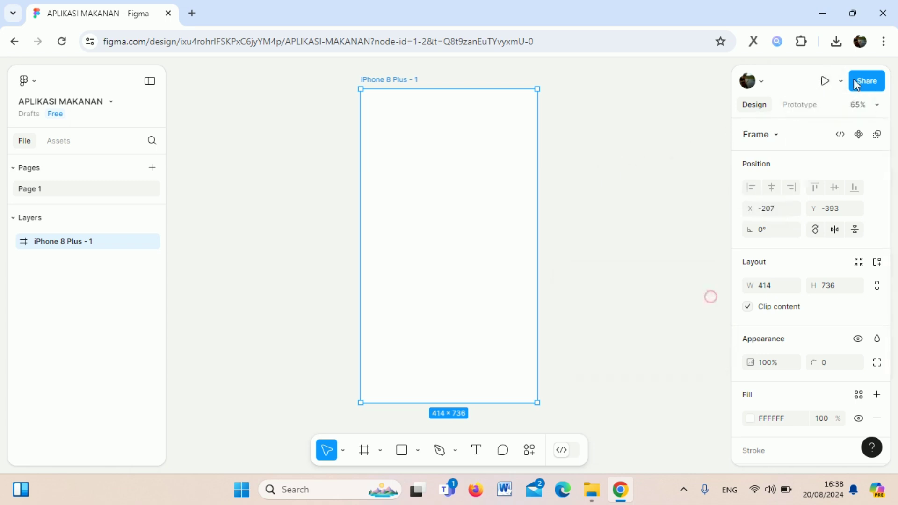
pyautogui.click(824, 82)
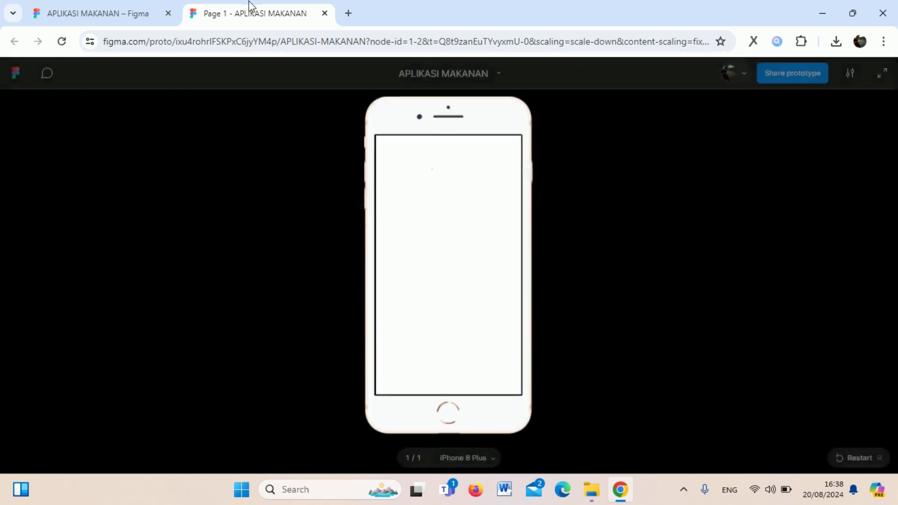
pyautogui.click(323, 14)
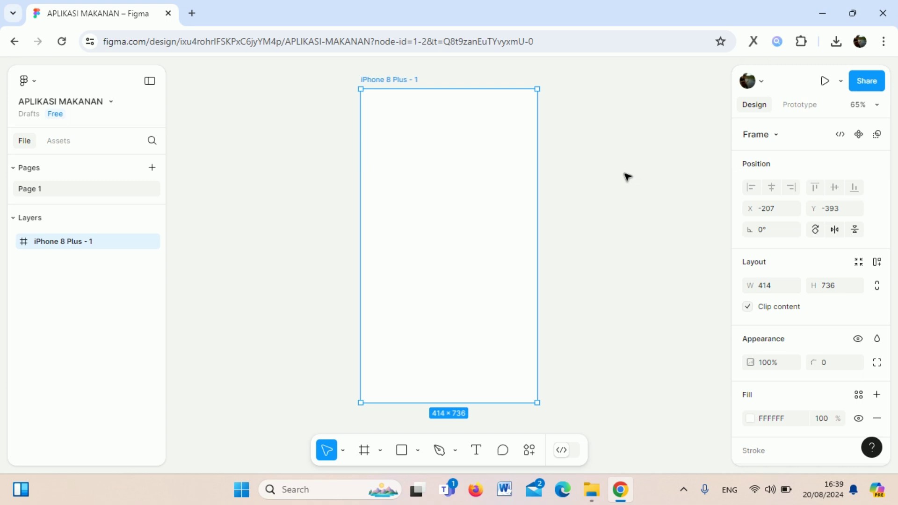
# Type the 'Halo Welrin' heading at the frame's top-left and dismiss the formatting tip
pyautogui.click(477, 450)
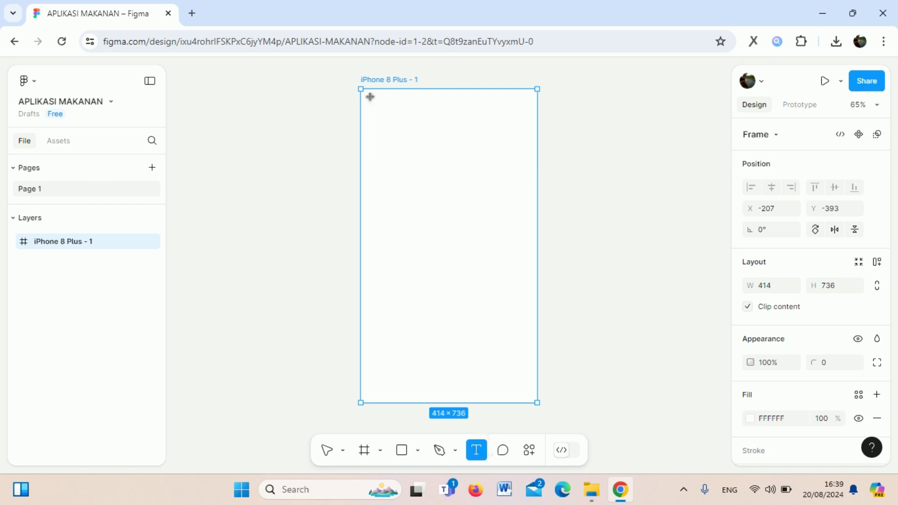
pyautogui.click(369, 97)
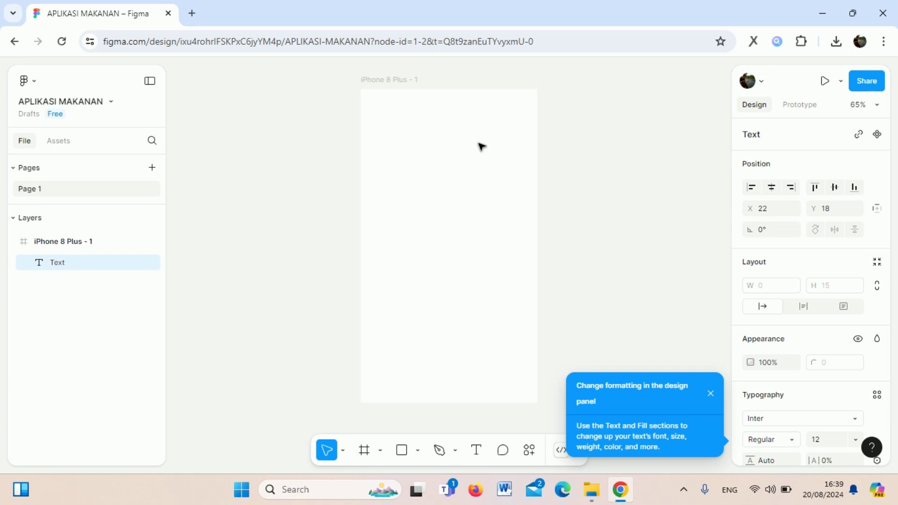
pyautogui.write('Halo')
pyautogui.write(' Welrin')
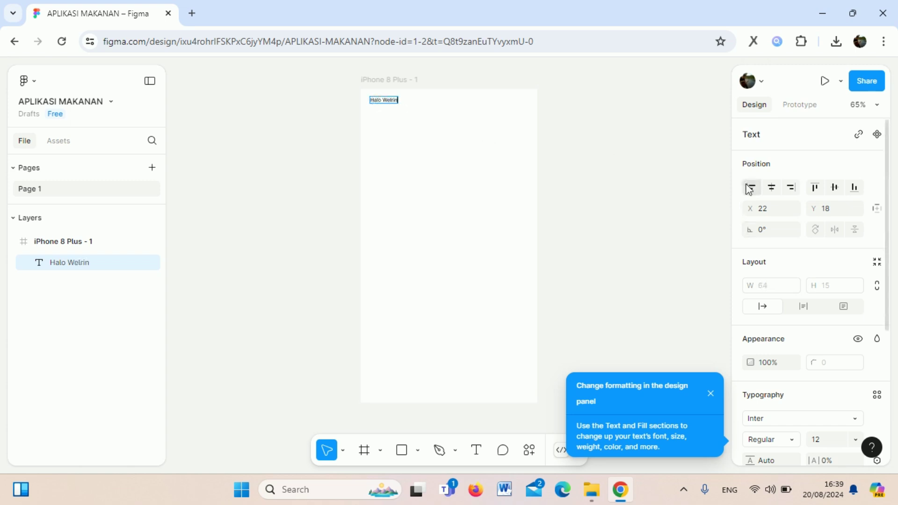
pyautogui.click(710, 393)
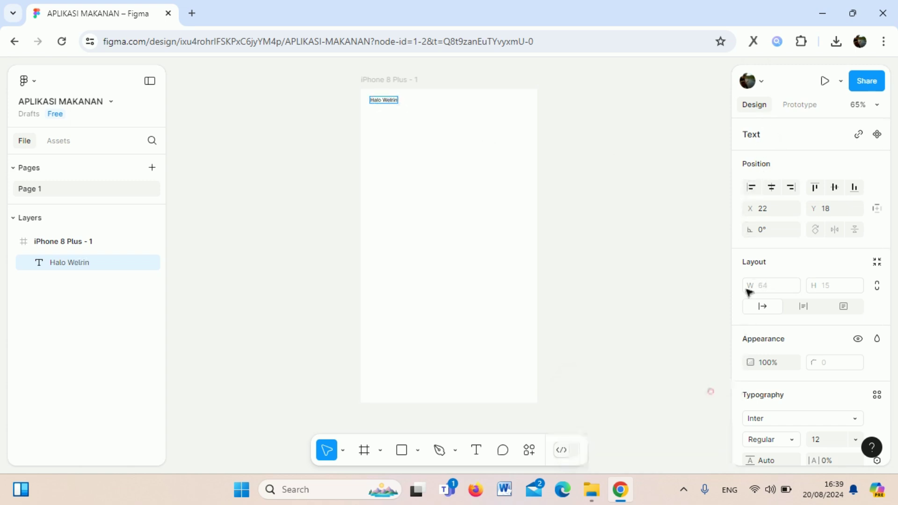
pyautogui.scroll(-2, 799, 252)
pyautogui.scroll(-3, 801, 279)
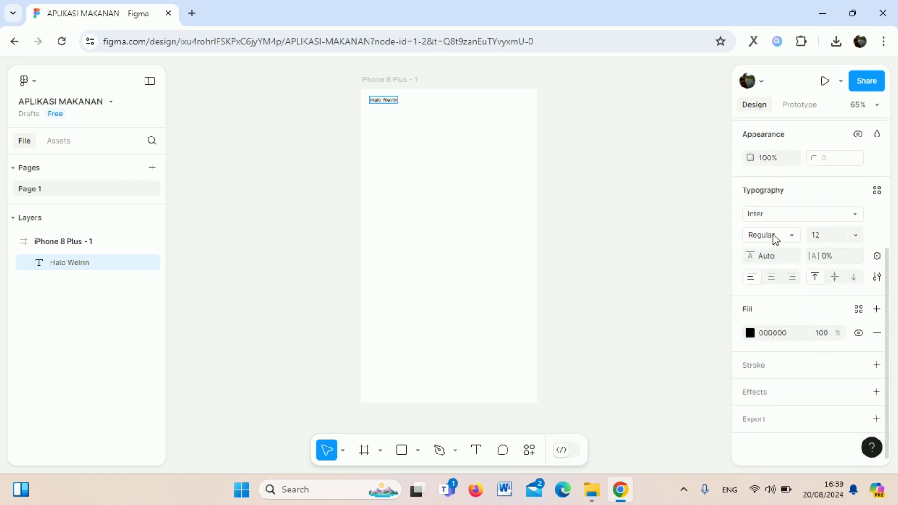
# Restyle the Halo Welrin heading in Irish Grover at size 24, then deselect it
pyautogui.click(769, 215)
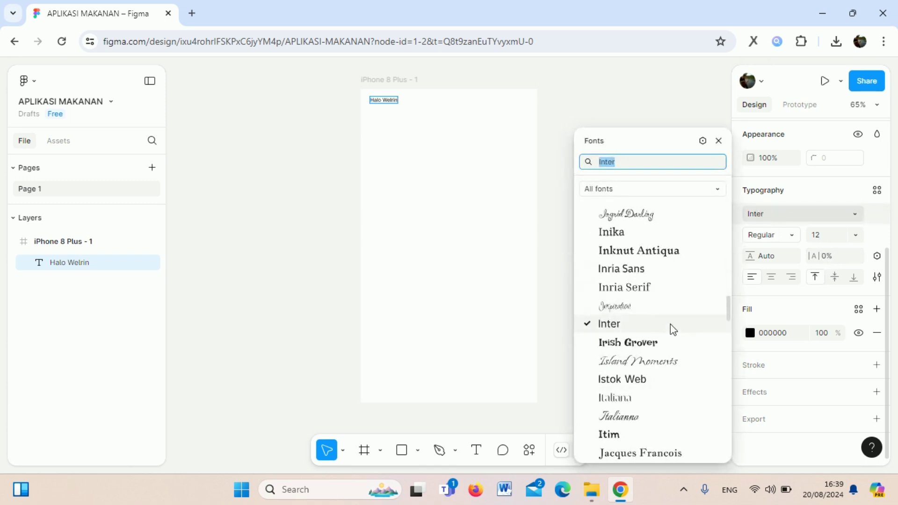
pyautogui.click(660, 342)
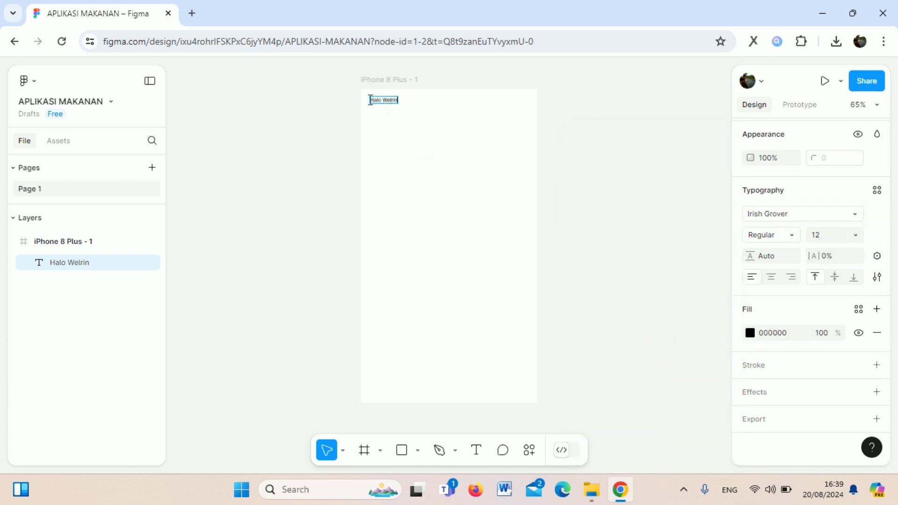
pyautogui.moveTo(370, 100); pyautogui.dragTo(395, 100)
pyautogui.hotkey('ctrl', 'z')
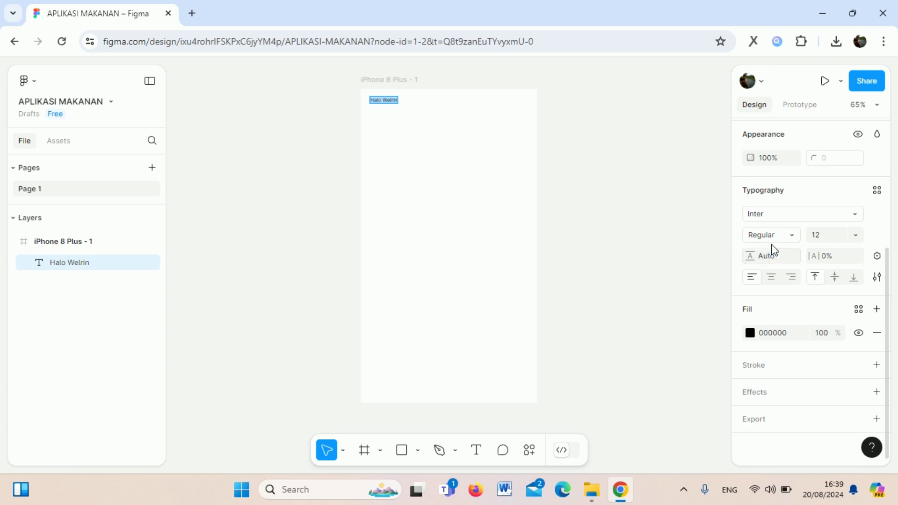
pyautogui.hotkey('ctrl', 'shift', 'z')
pyautogui.click(855, 234)
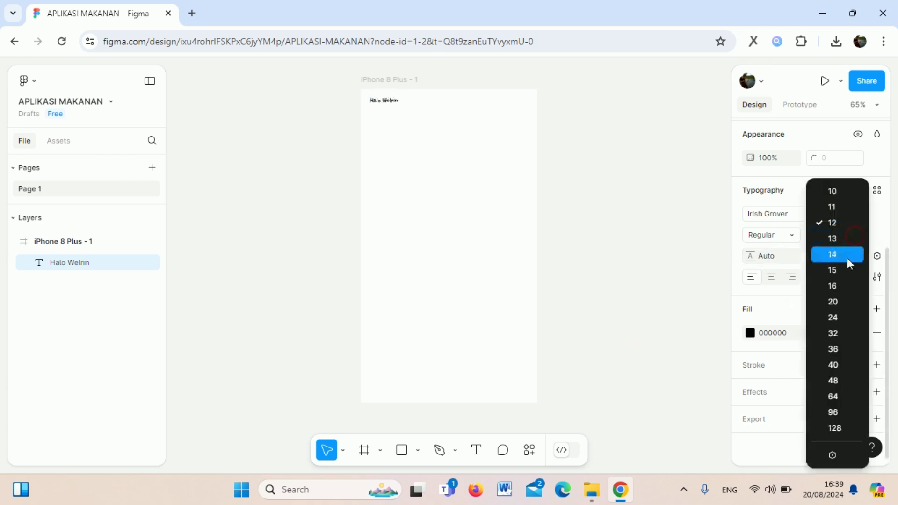
pyautogui.click(839, 317)
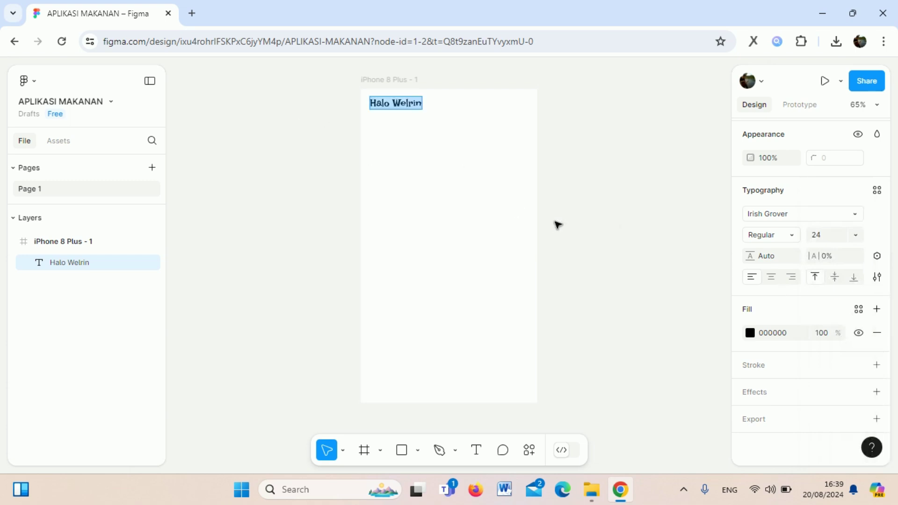
pyautogui.press('Escape')
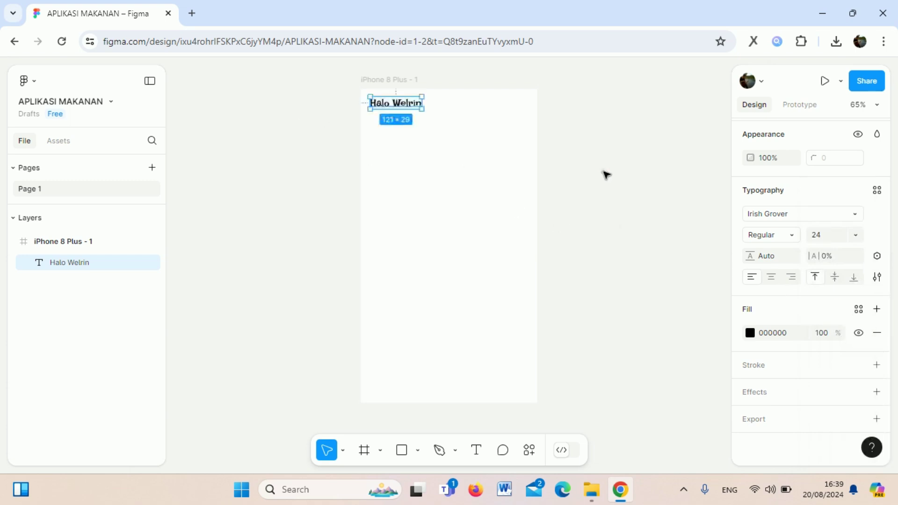
pyautogui.click(604, 172)
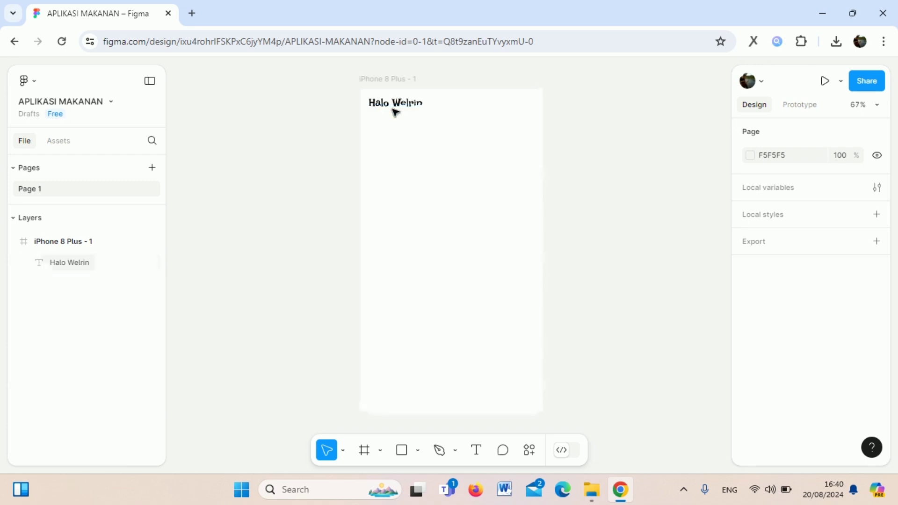
# Zoom in and out on the canvas around the iPhone 8 Plus frame
pyautogui.scroll(1, 395, 112)
pyautogui.scroll(3, 395, 112)
pyautogui.scroll(3, 395, 112)
pyautogui.scroll(2, 395, 112)
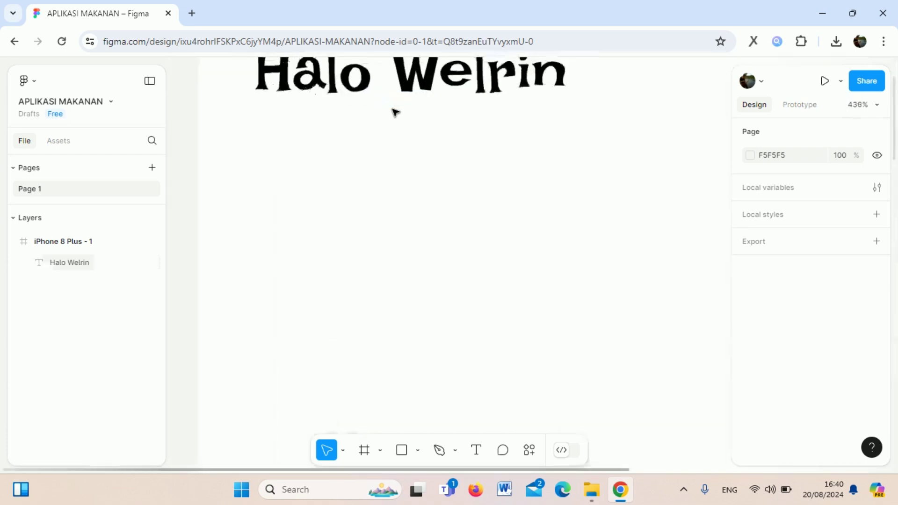
pyautogui.scroll(-3, 395, 113)
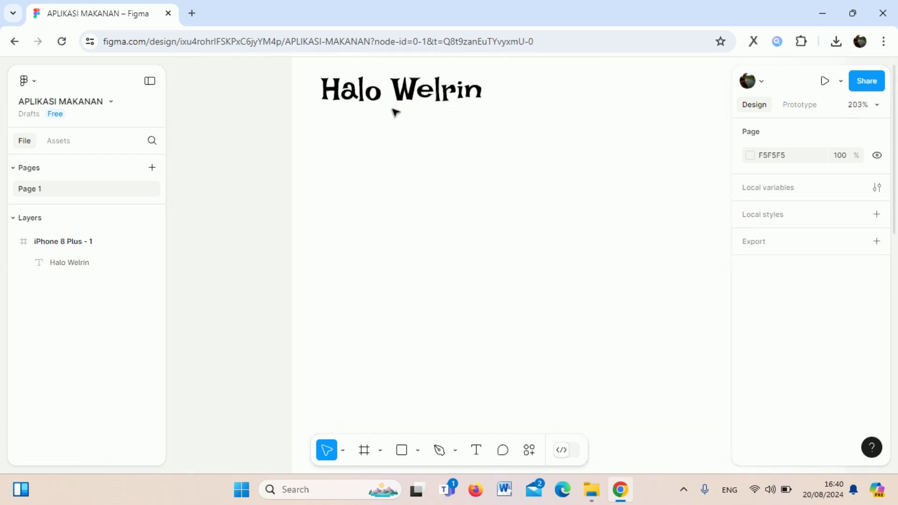
pyautogui.scroll(4, 460, 210)
pyautogui.scroll(-4, 461, 211)
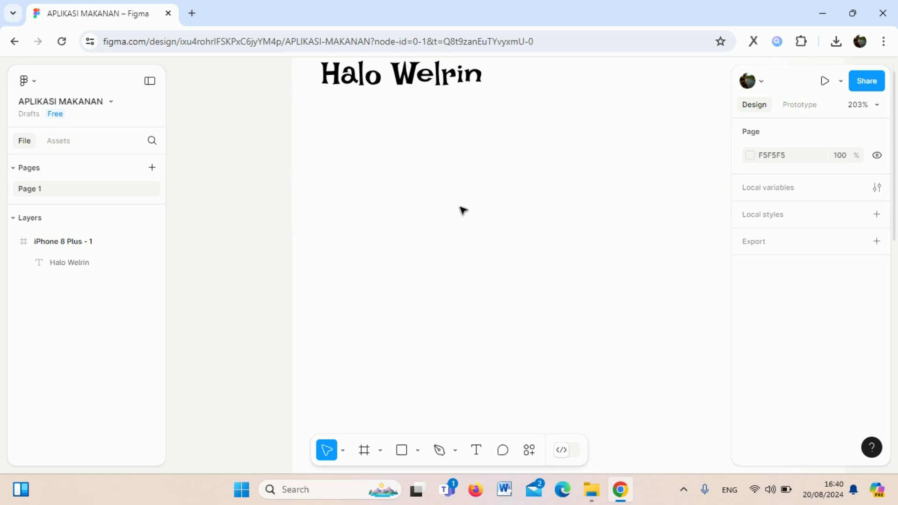
pyautogui.scroll(1, 457, 131)
pyautogui.scroll(1, 456, 143)
pyautogui.scroll(1, 456, 144)
pyautogui.scroll(-1, 456, 144)
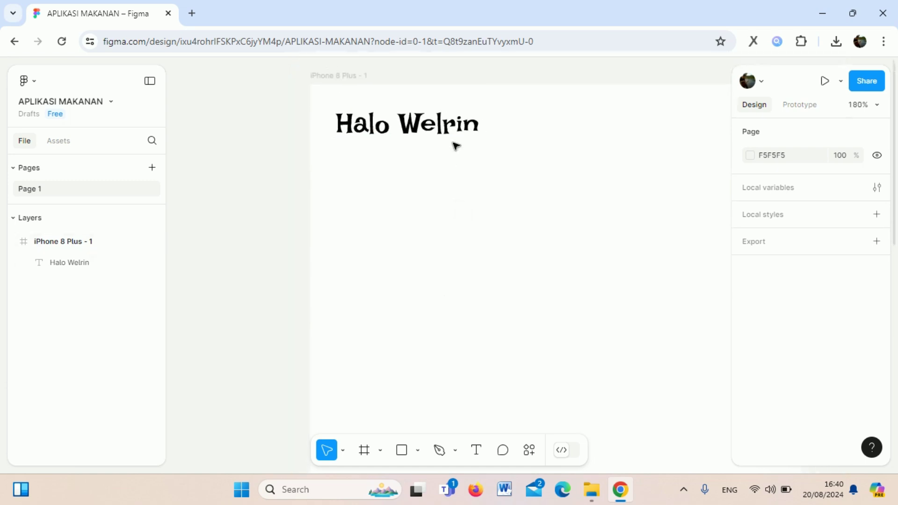
pyautogui.scroll(3, 456, 145)
pyautogui.scroll(-3, 456, 145)
pyautogui.scroll(-1, 456, 146)
pyautogui.scroll(-1, 456, 146)
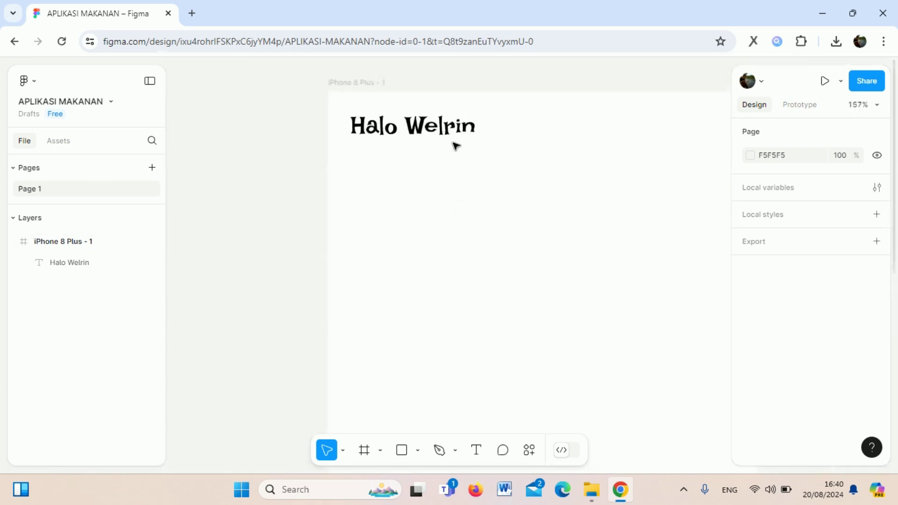
pyautogui.scroll(-1, 456, 146)
pyautogui.scroll(-1, 456, 145)
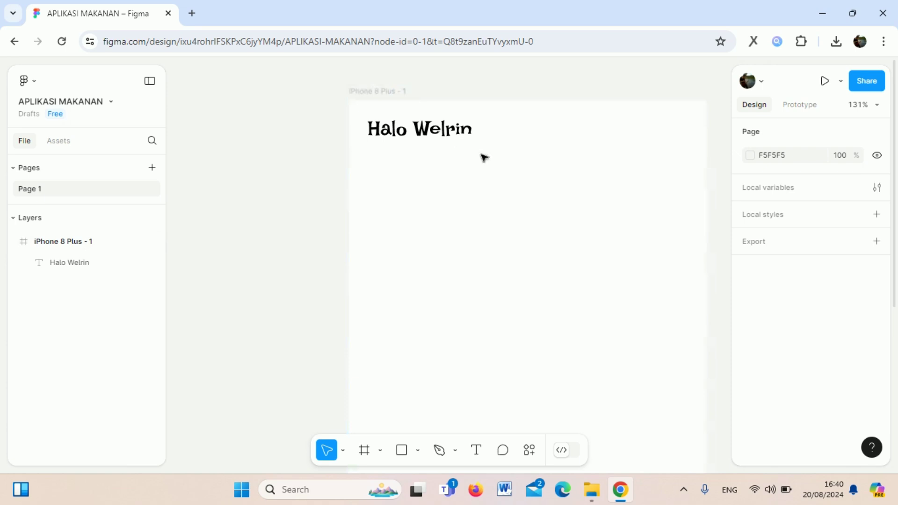
# Pan to the whole iPhone frame and nudge the Halo Welrin heading to X 30, Y 27
pyautogui.press('space')
pyautogui.moveTo(563, 167)
pyautogui.mouseDown()
pyautogui.moveTo(474, 181)
pyautogui.moveTo(411, 210)
pyautogui.moveTo(459, 204)
pyautogui.moveTo(574, 229)
pyautogui.mouseUp()
pyautogui.moveTo(601, 178)
pyautogui.mouseDown()
pyautogui.moveTo(511, 160)
pyautogui.moveTo(453, 195)
pyautogui.moveTo(507, 174)
pyautogui.moveTo(525, 180)
pyautogui.mouseUp()
pyautogui.scroll(5, 522, 164)
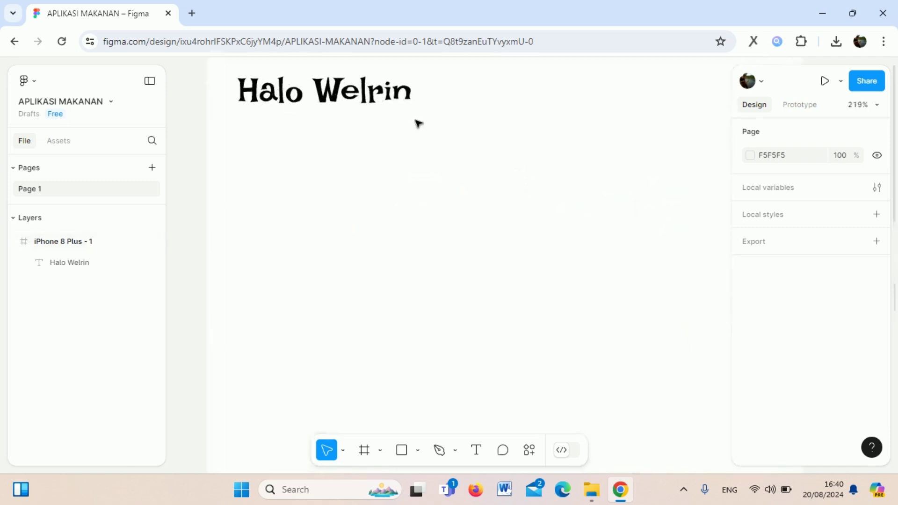
pyautogui.moveTo(432, 85)
pyautogui.mouseDown()
pyautogui.moveTo(459, 138)
pyautogui.moveTo(522, 211)
pyautogui.moveTo(491, 150)
pyautogui.mouseUp()
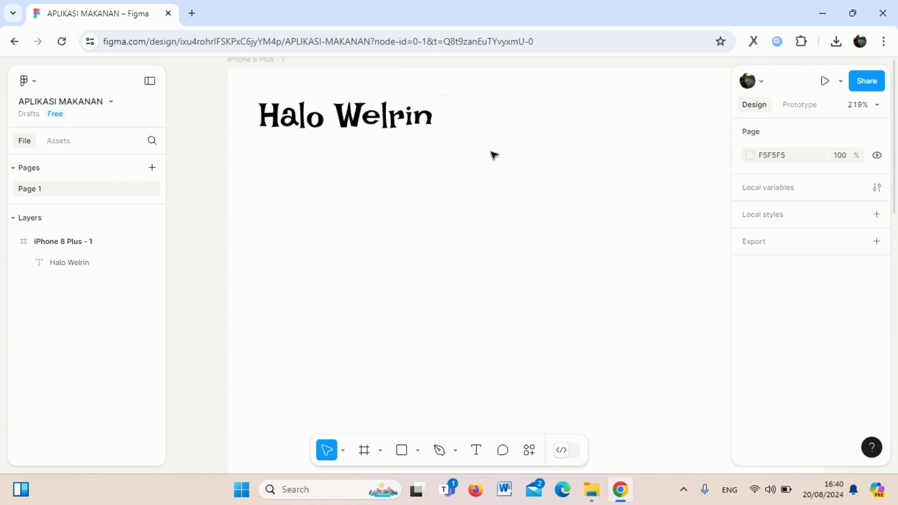
pyautogui.scroll(-1, 494, 157)
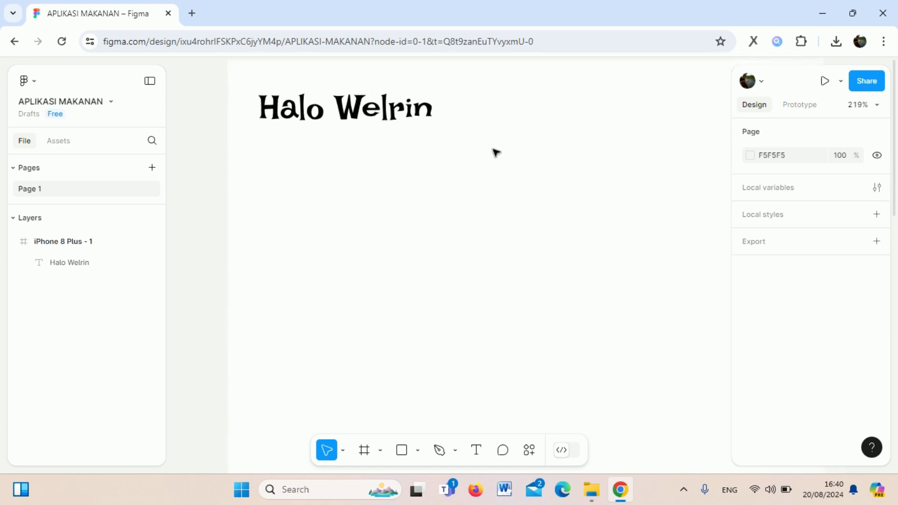
pyautogui.scroll(-1, 496, 152)
pyautogui.scroll(-2, 496, 152)
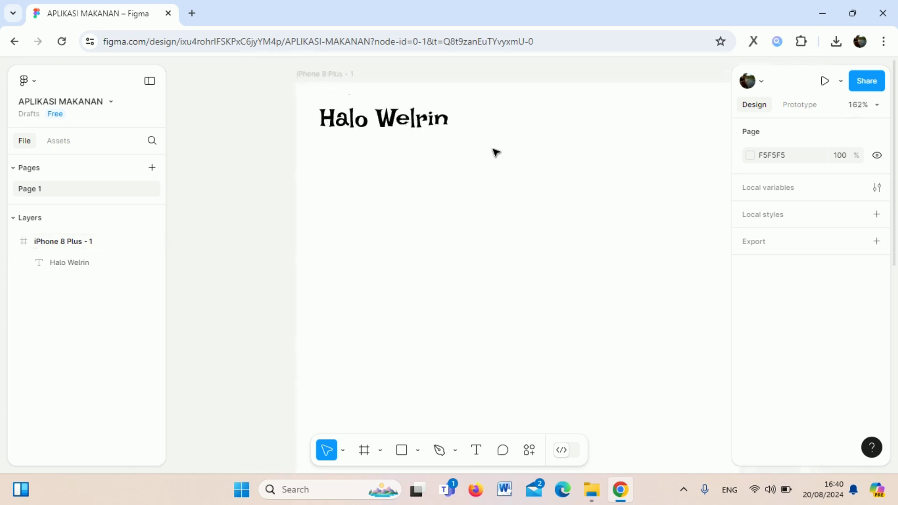
pyautogui.scroll(-3, 496, 153)
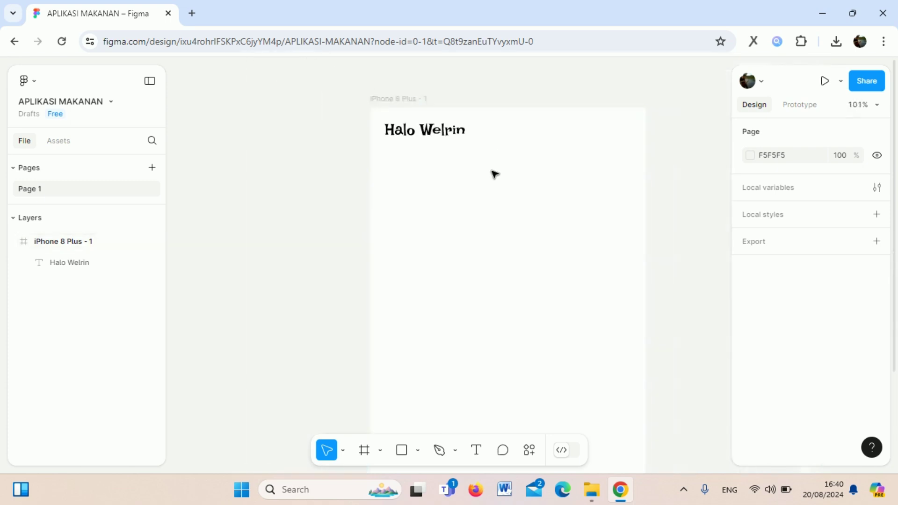
pyautogui.moveTo(494, 174); pyautogui.dragTo(460, 168)
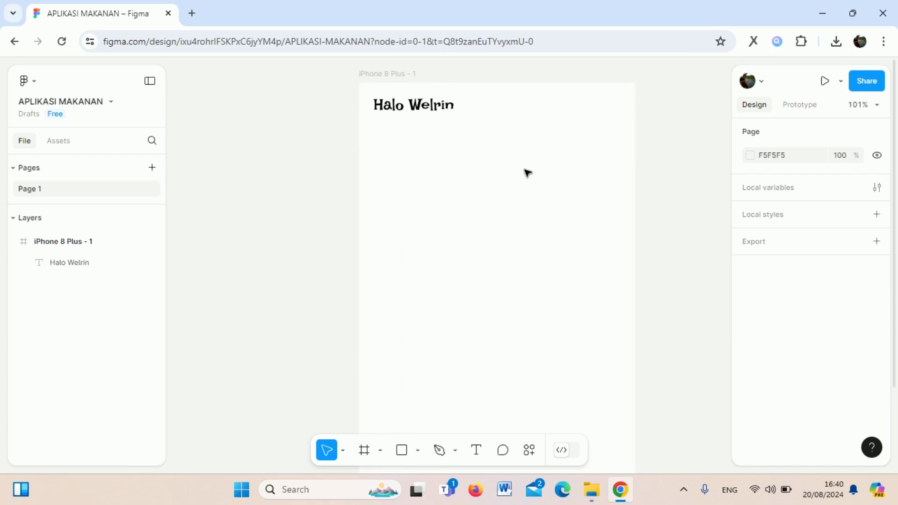
pyautogui.moveTo(440, 110); pyautogui.dragTo(445, 114)
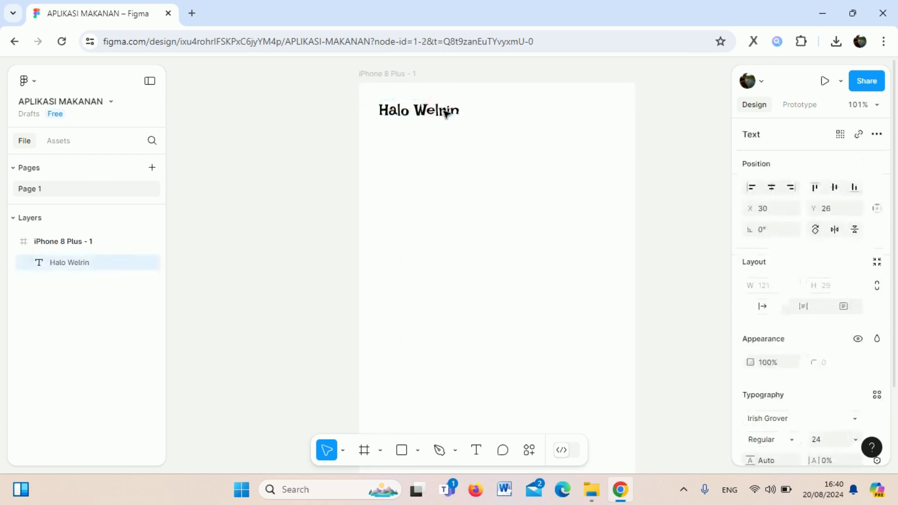
pyautogui.click(680, 161)
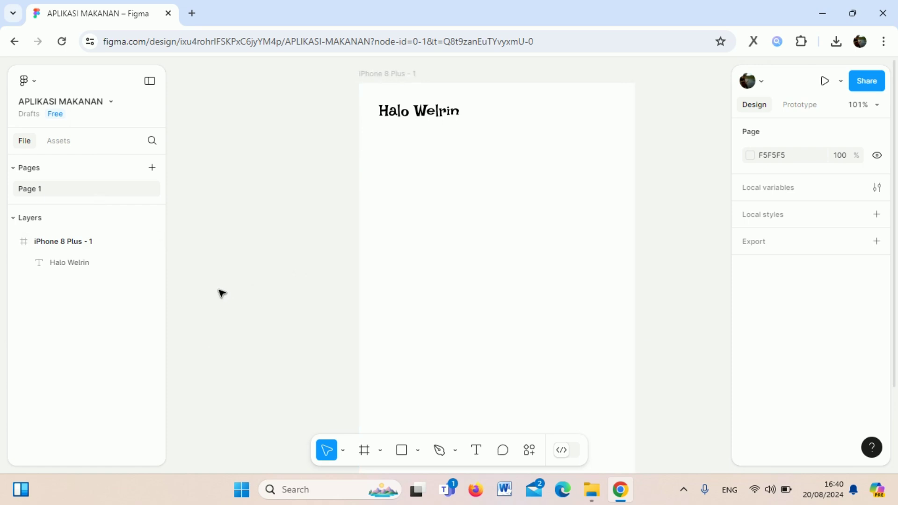
# Draw a rectangle below the heading, lined up with the heading's left edge
pyautogui.click(405, 455)
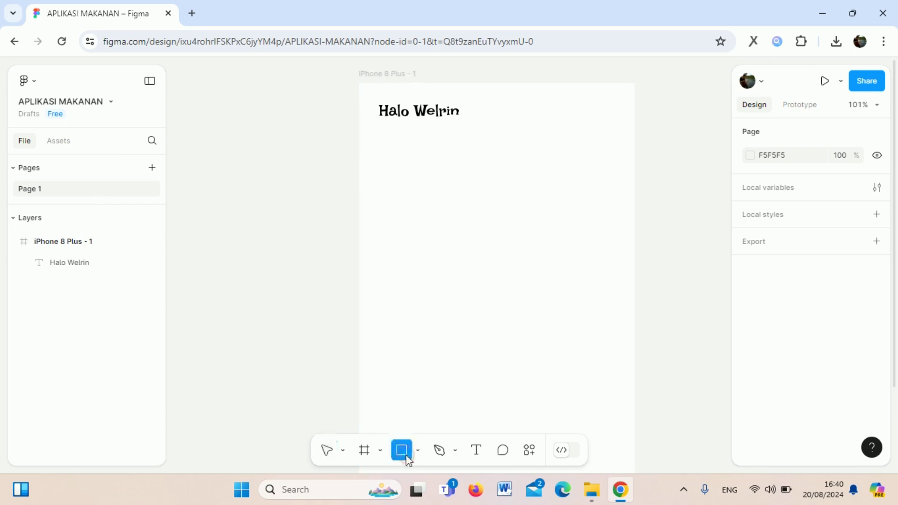
pyautogui.click(408, 460)
pyautogui.moveTo(380, 130)
pyautogui.mouseDown()
pyautogui.moveTo(460, 156)
pyautogui.moveTo(577, 154)
pyautogui.mouseUp()
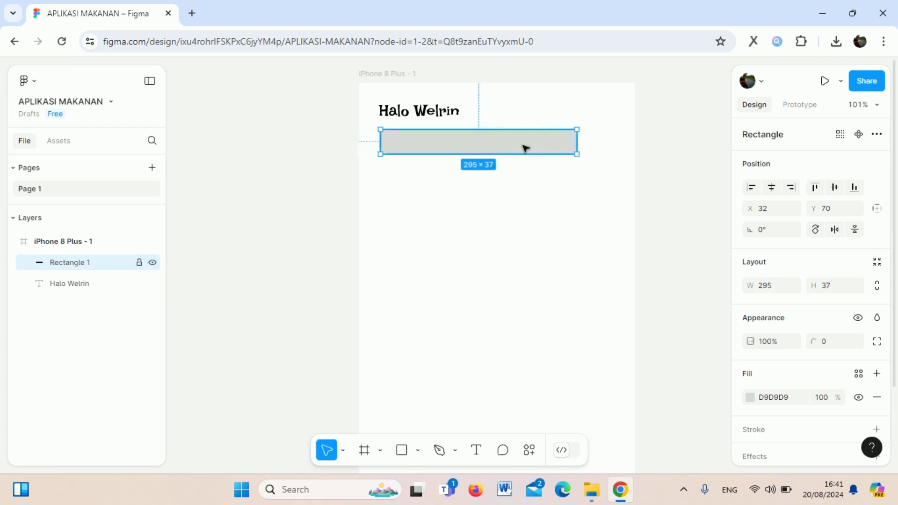
pyautogui.moveTo(525, 148); pyautogui.dragTo(523, 149)
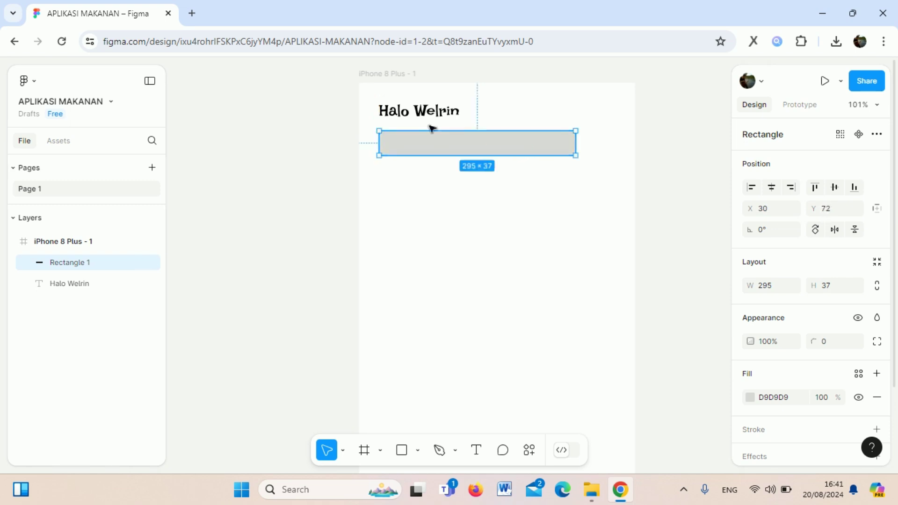
pyautogui.click(397, 123)
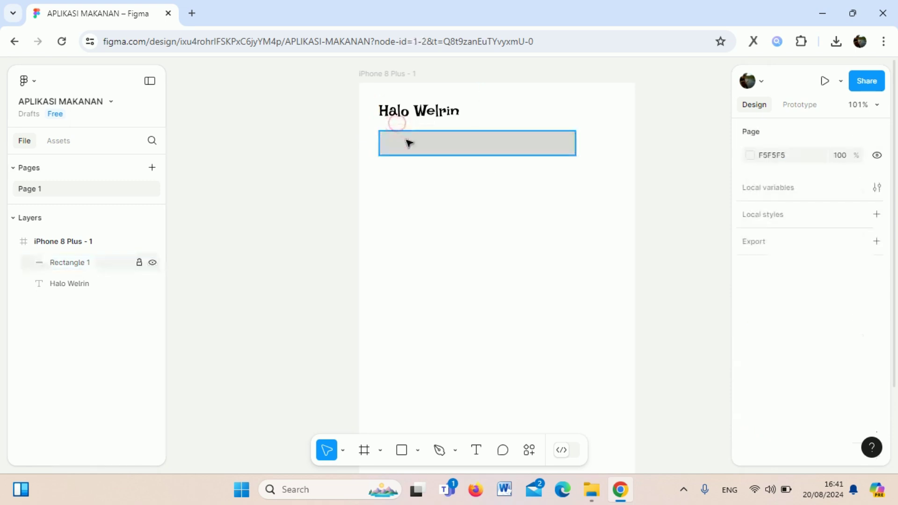
# Move the rectangle up under the heading and resize it to 299 × 38
pyautogui.moveTo(409, 142); pyautogui.dragTo(409, 136)
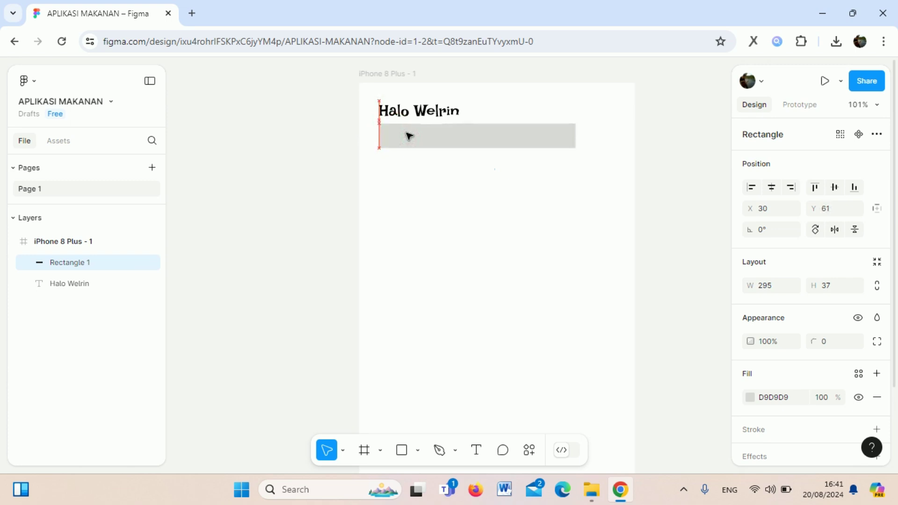
pyautogui.moveTo(575, 148); pyautogui.dragTo(578, 149)
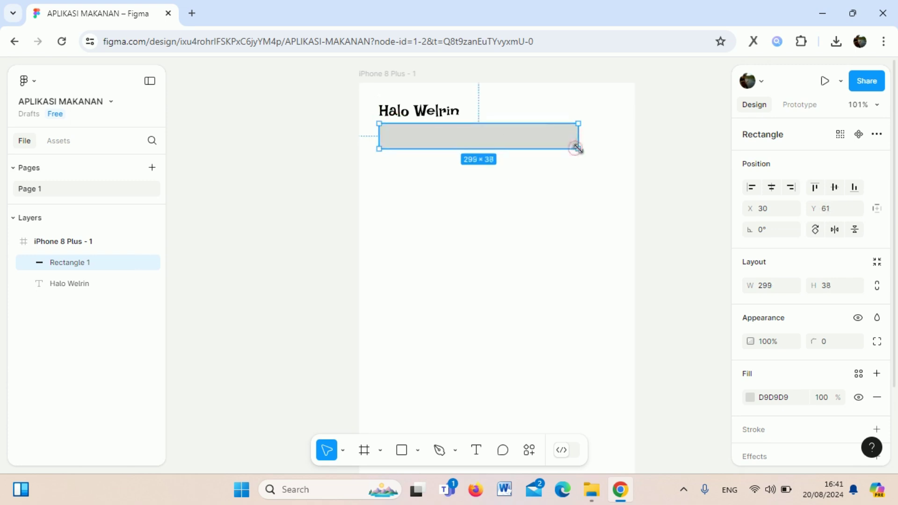
pyautogui.click(611, 120)
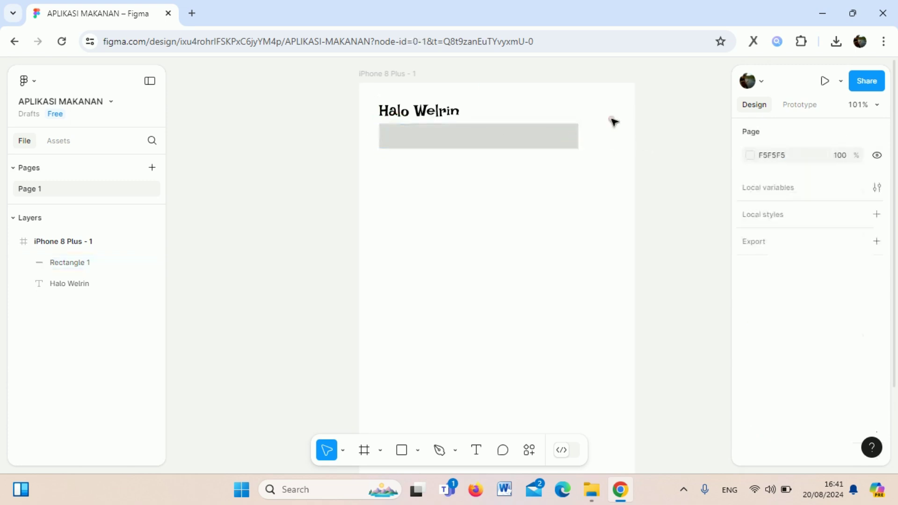
pyautogui.click(574, 132)
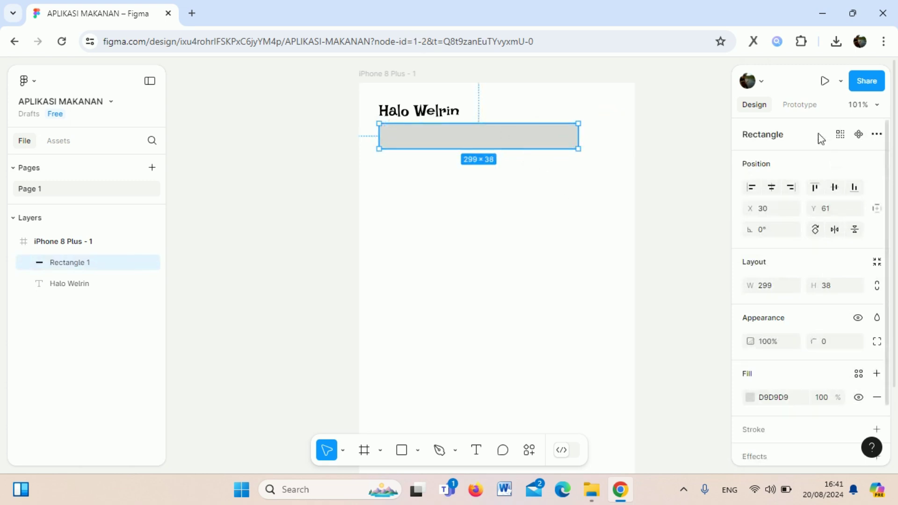
pyautogui.scroll(-1, 807, 237)
pyautogui.scroll(-2, 807, 237)
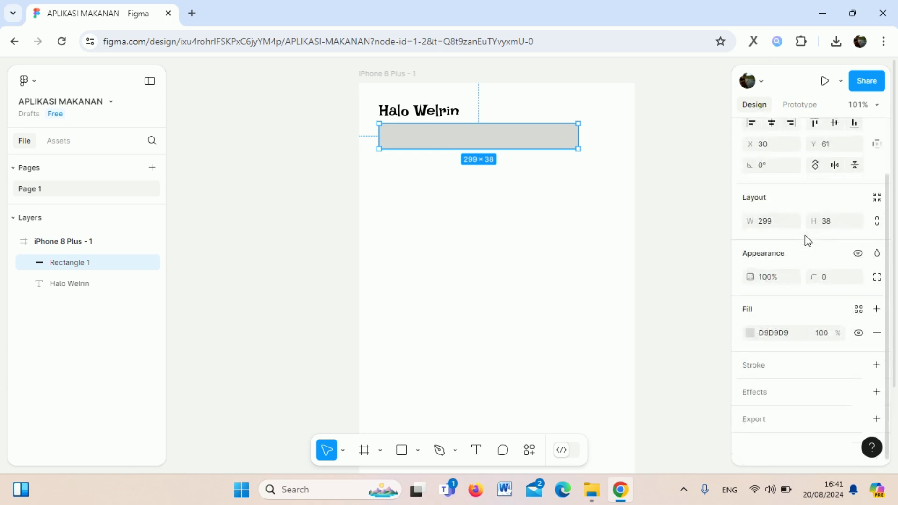
pyautogui.scroll(3, 805, 236)
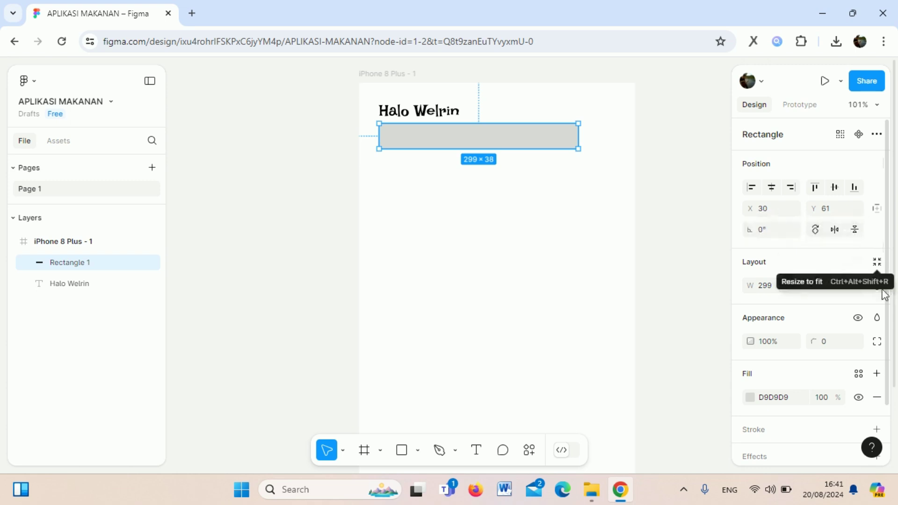
pyautogui.scroll(-3, 826, 300)
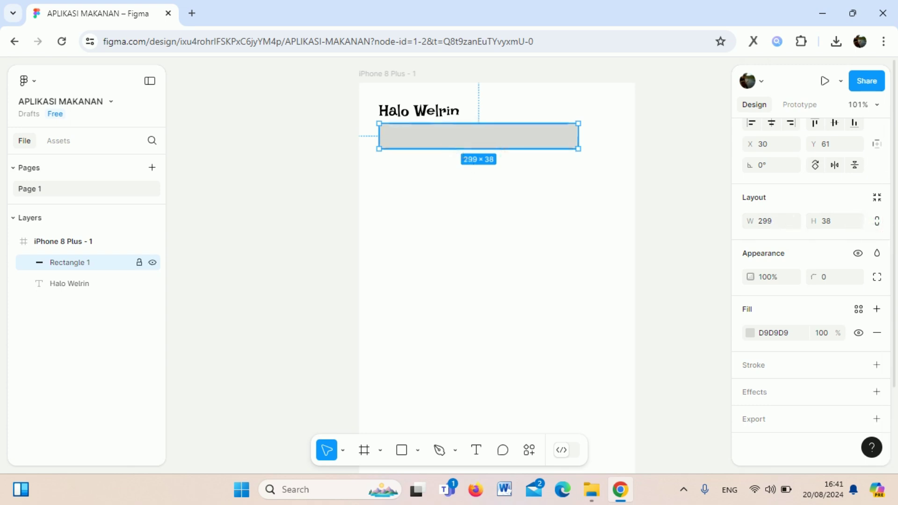
# Set the rectangle's width to 300
pyautogui.click(773, 221)
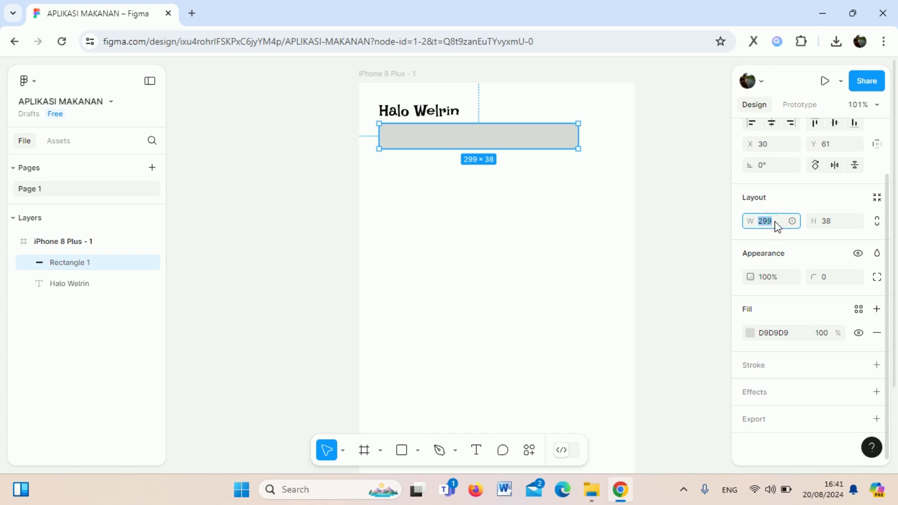
pyautogui.write('200')
pyautogui.press('Return')
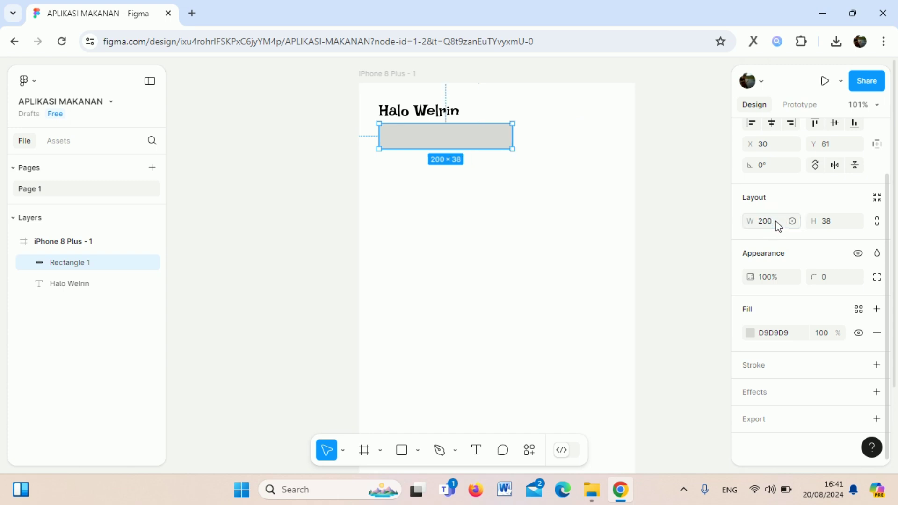
pyautogui.click(775, 221)
pyautogui.write('3')
pyautogui.press('Return')
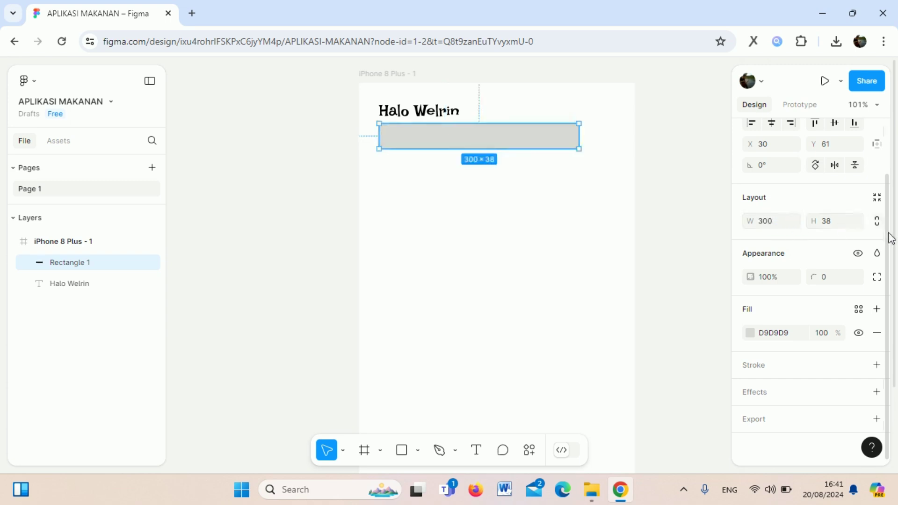
# Lock the rectangle's proportions and bring it back to exactly 300 × 38
pyautogui.click(877, 221)
pyautogui.click(771, 227)
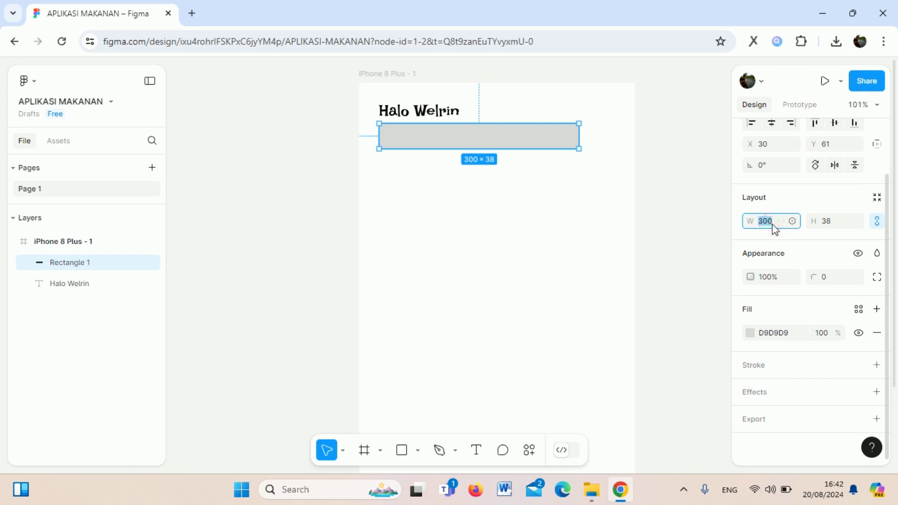
pyautogui.write('2')
pyautogui.press('Return')
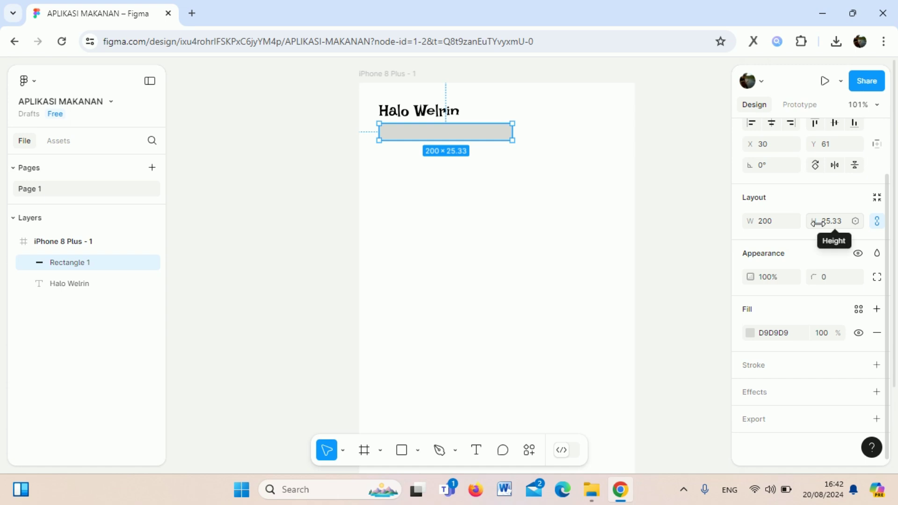
pyautogui.moveTo(817, 223); pyautogui.dragTo(836, 223)
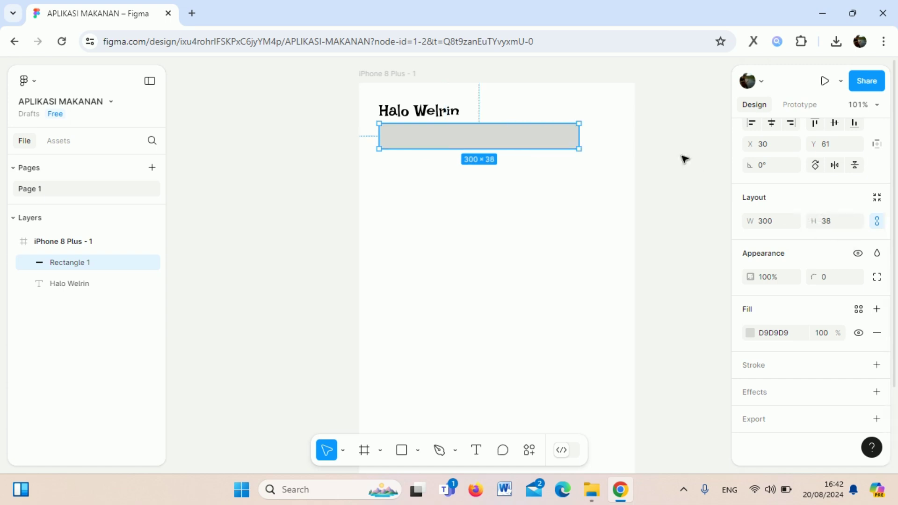
pyautogui.click(684, 159)
pyautogui.click(507, 140)
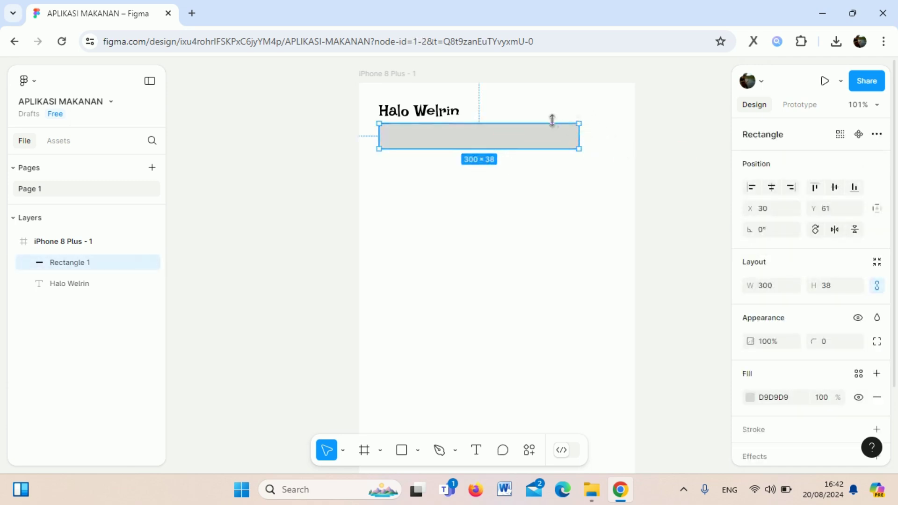
pyautogui.scroll(-2, 867, 254)
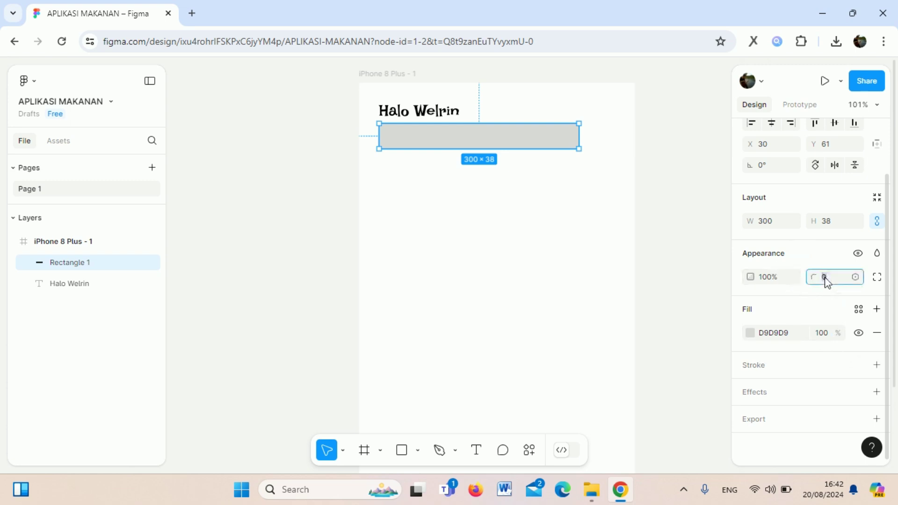
# Round the rectangle's corners to a radius of 15
pyautogui.click(839, 277)
pyautogui.write('2')
pyautogui.press('Return')
pyautogui.click(830, 283)
pyautogui.write('15')
pyautogui.press('Return')
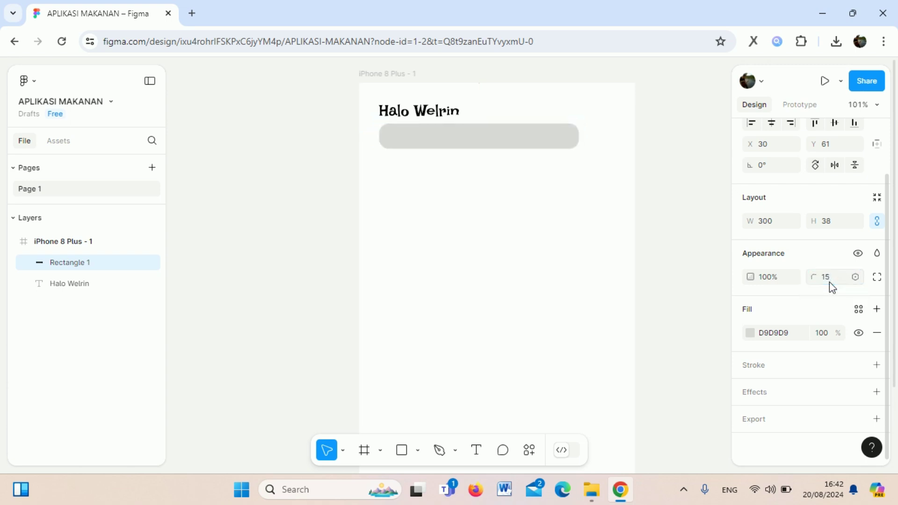
# Nudge the rounded bar slightly left and down to X 24, Y 63
pyautogui.click(691, 178)
pyautogui.click(446, 137)
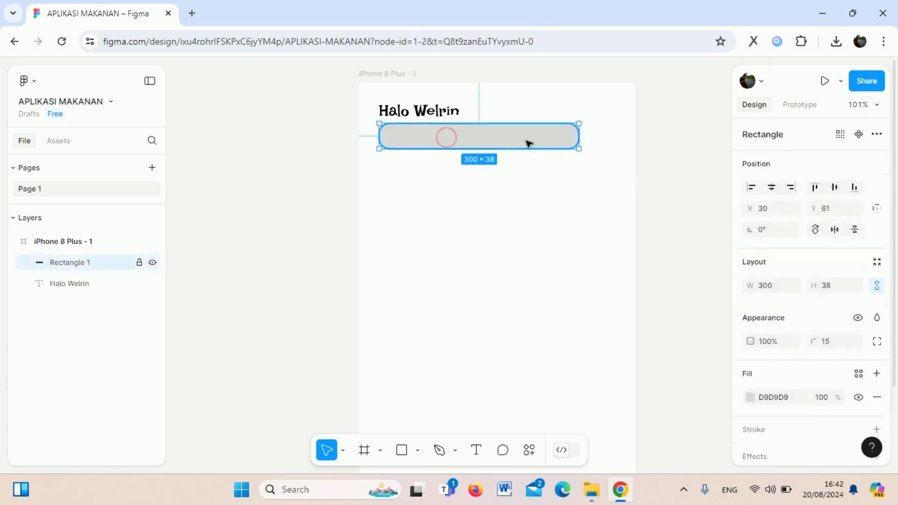
pyautogui.moveTo(527, 141); pyautogui.dragTo(522, 143)
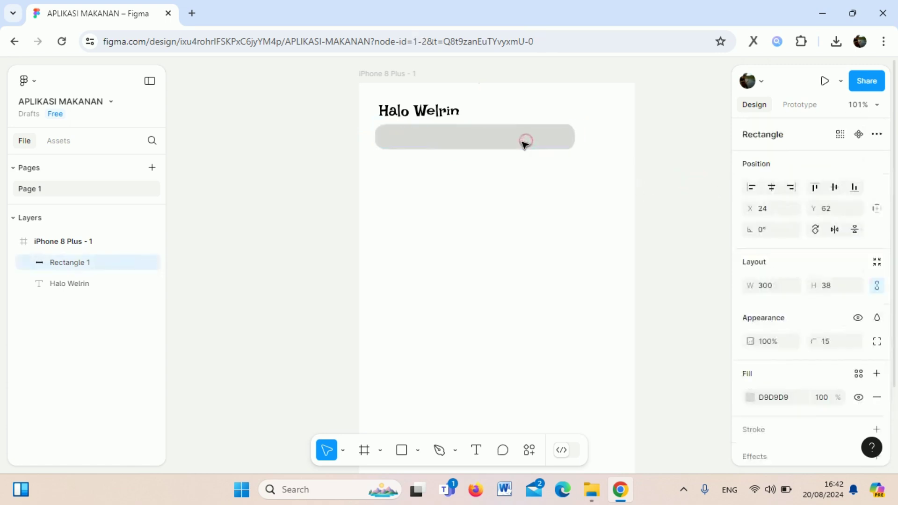
pyautogui.click(678, 166)
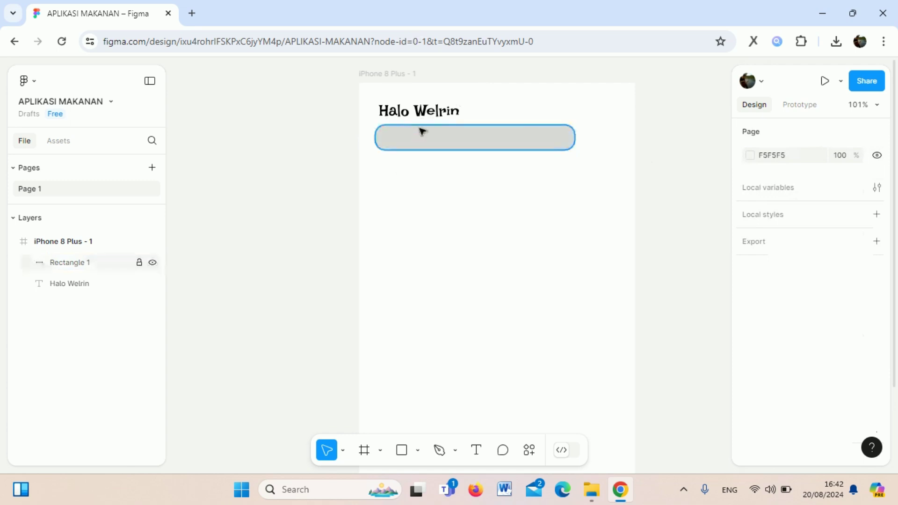
pyautogui.click(461, 138)
pyautogui.scroll(-1, 821, 339)
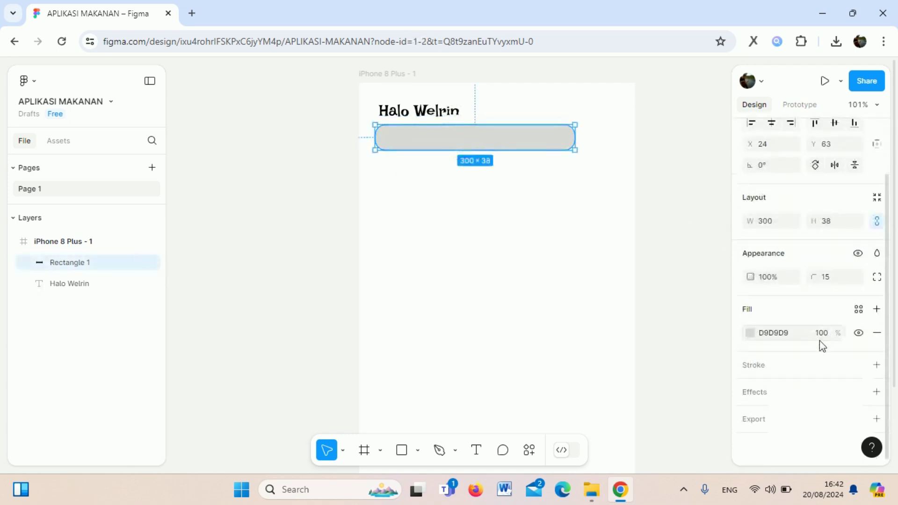
# Change the bar's fill from grey to light pink F0CFCF
pyautogui.click(750, 333)
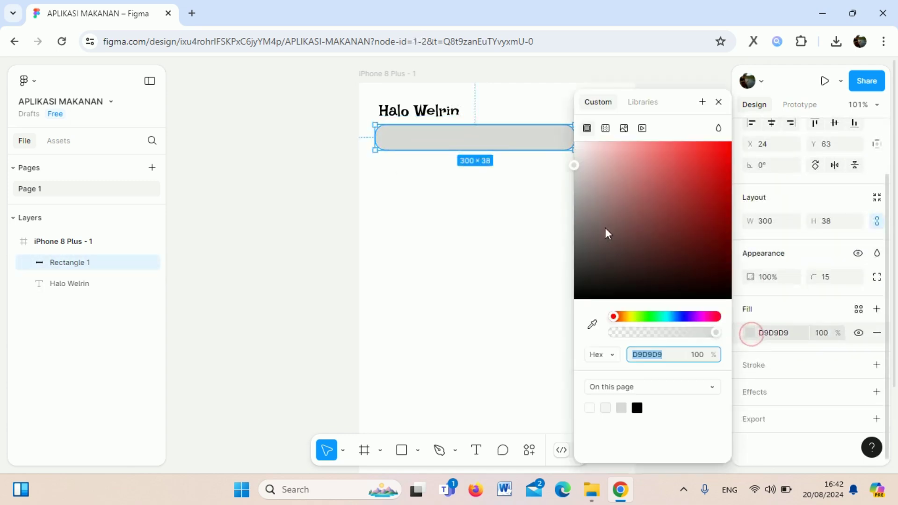
pyautogui.click(578, 189)
pyautogui.moveTo(578, 195)
pyautogui.mouseDown()
pyautogui.moveTo(584, 163)
pyautogui.moveTo(599, 162)
pyautogui.mouseUp()
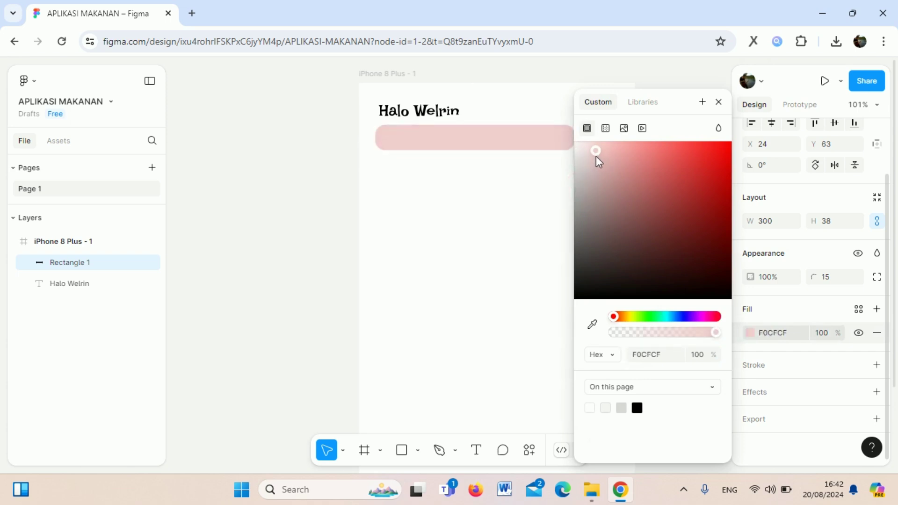
pyautogui.click(684, 73)
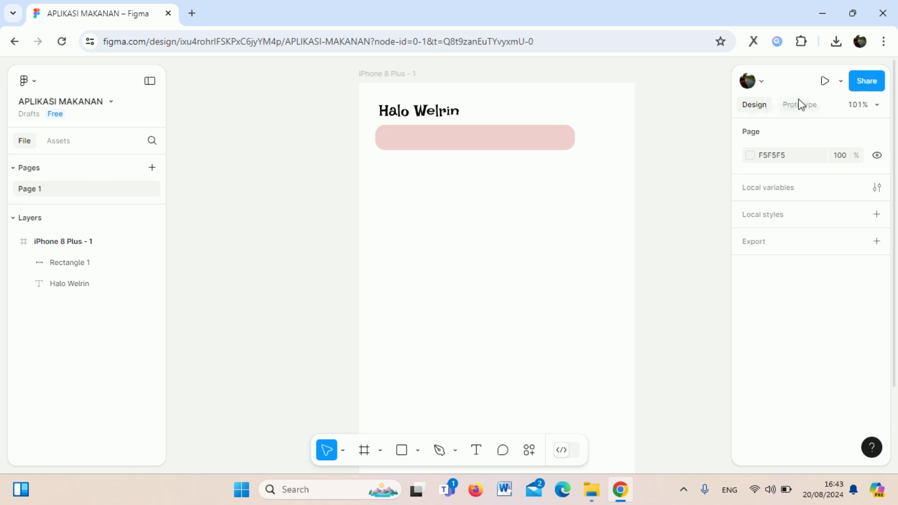
pyautogui.click(825, 82)
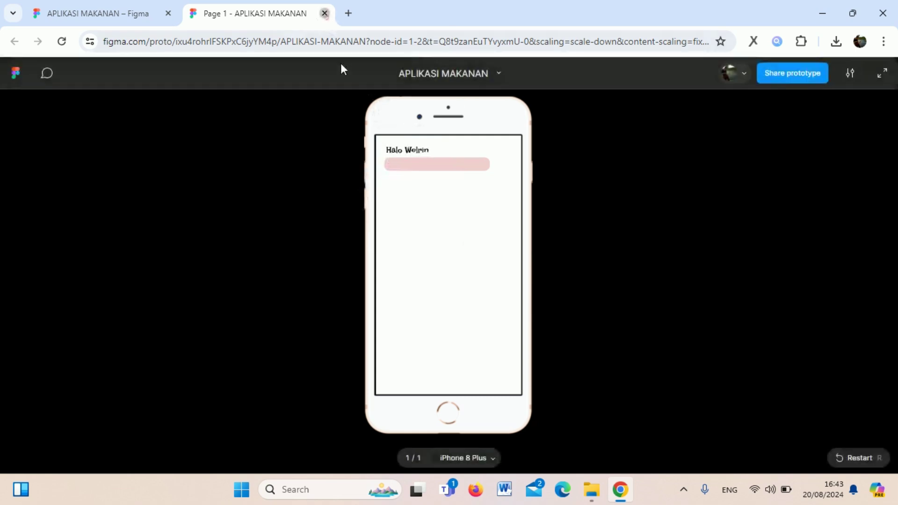
pyautogui.click(325, 13)
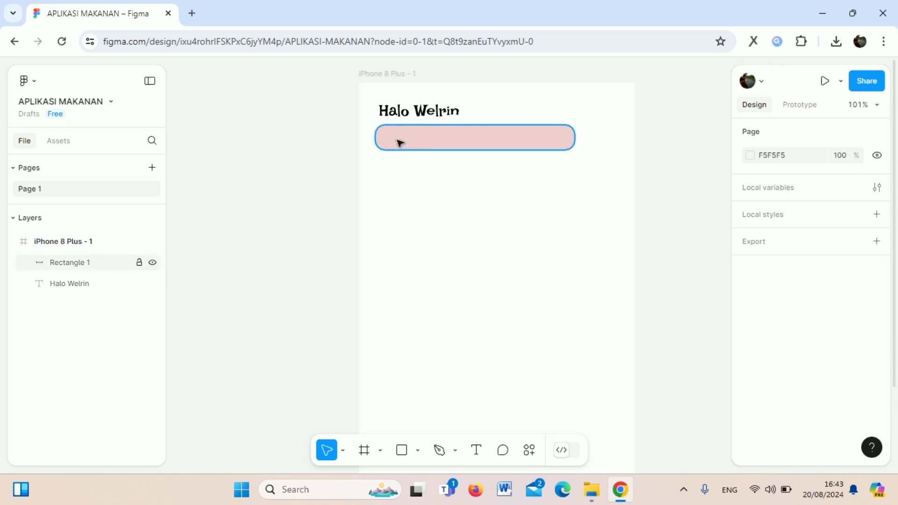
pyautogui.click(191, 13)
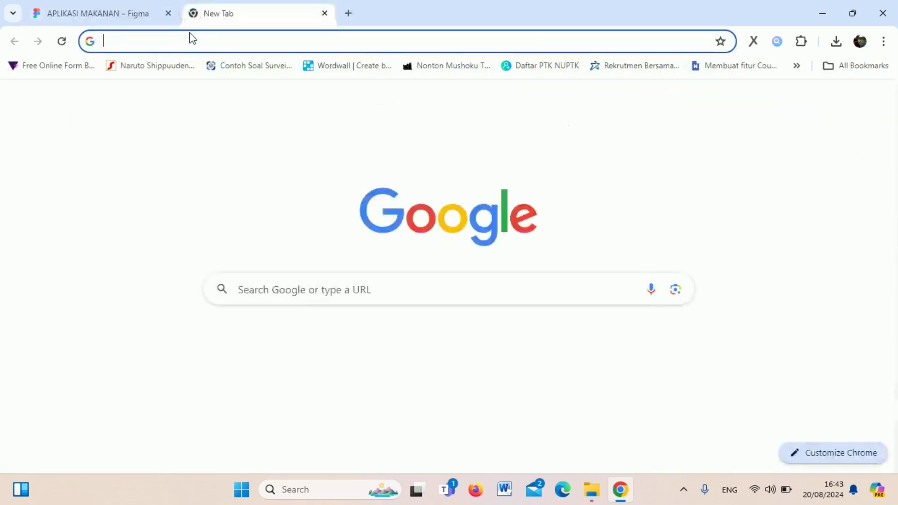
pyautogui.write('welrin')
pyautogui.press('BackSpace')
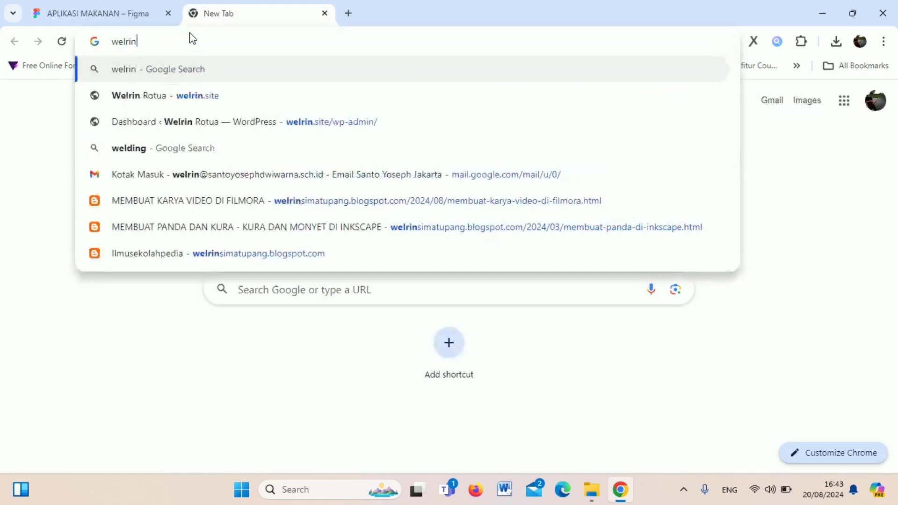
pyautogui.press('Return')
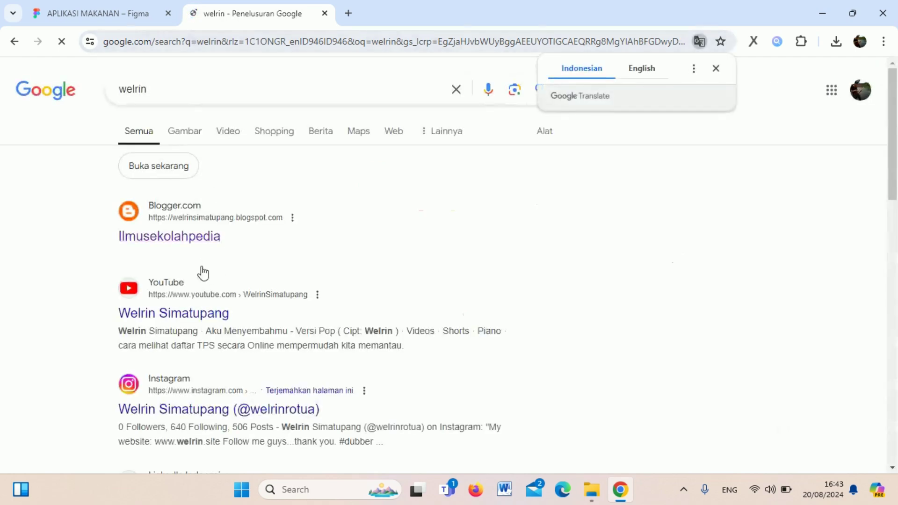
pyautogui.click(190, 243)
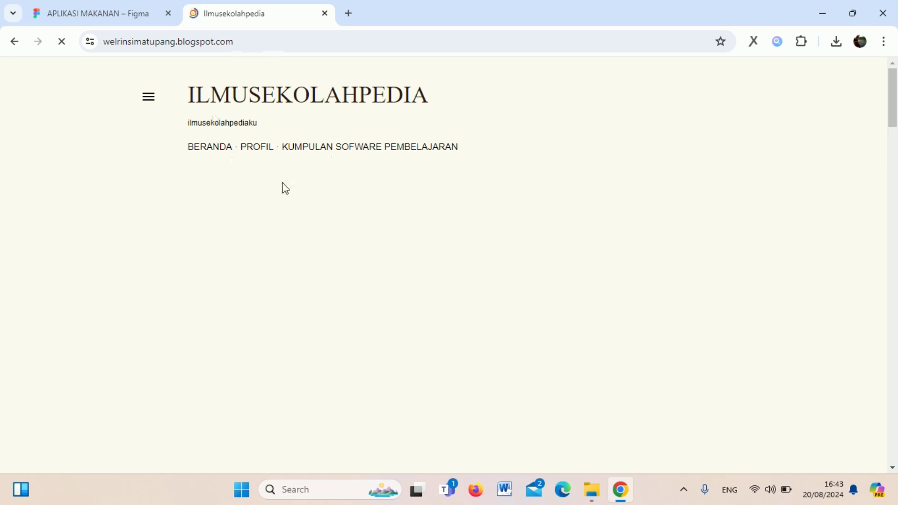
pyautogui.scroll(-1, 414, 267)
pyautogui.scroll(-7, 415, 273)
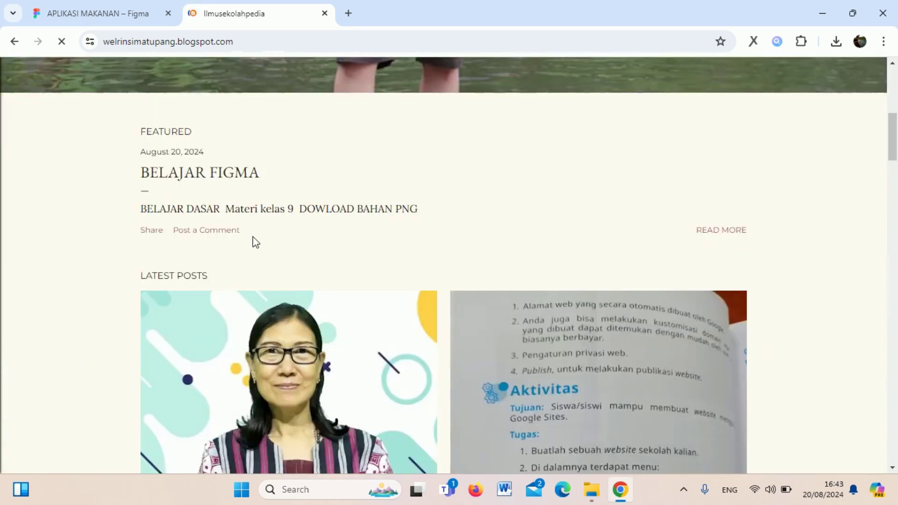
pyautogui.scroll(1, 243, 246)
pyautogui.scroll(3, 227, 262)
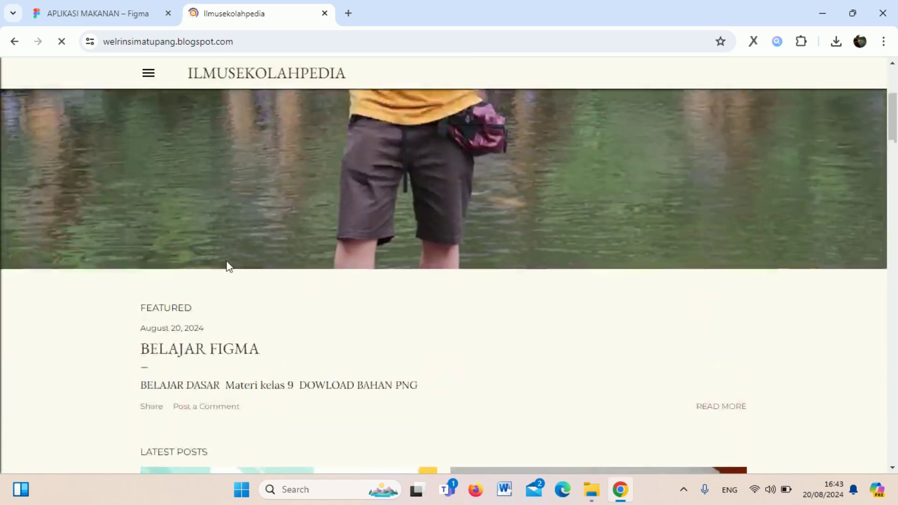
pyautogui.click(211, 375)
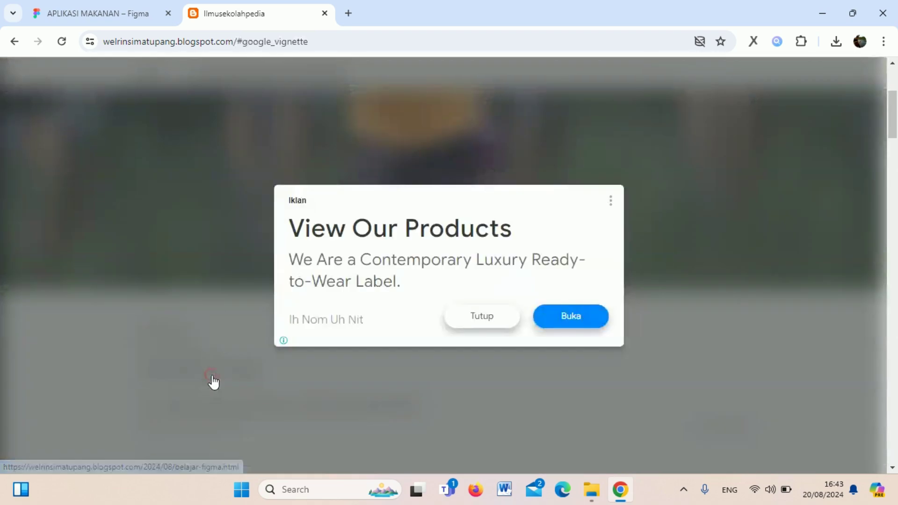
pyautogui.click(485, 318)
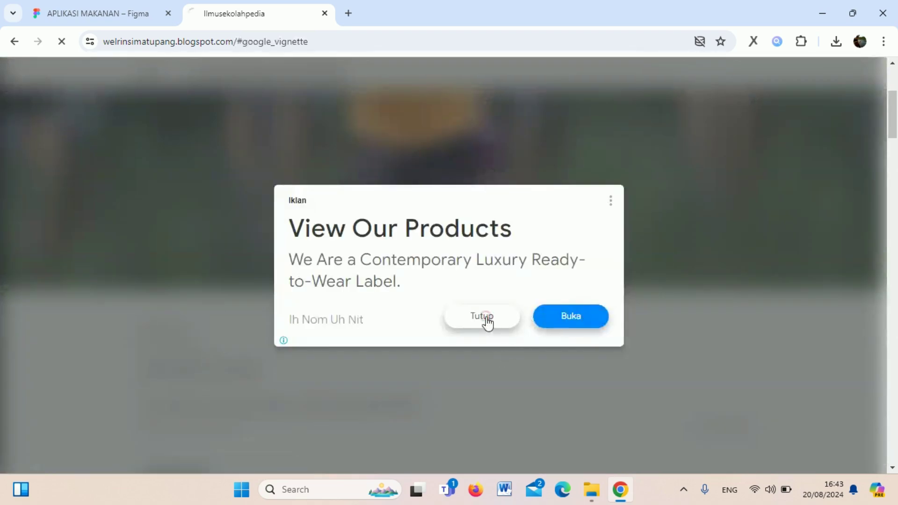
pyautogui.scroll(-1, 486, 323)
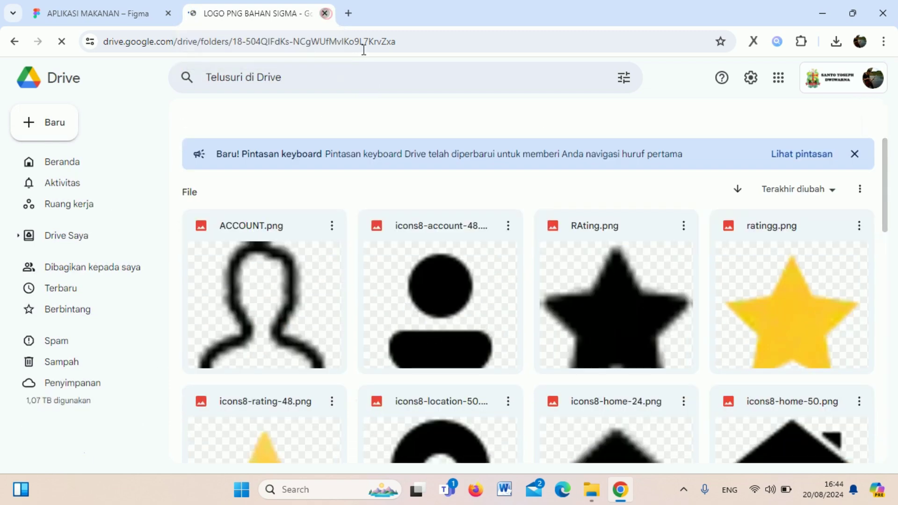
pyautogui.click(325, 14)
pyautogui.moveTo(591, 489)
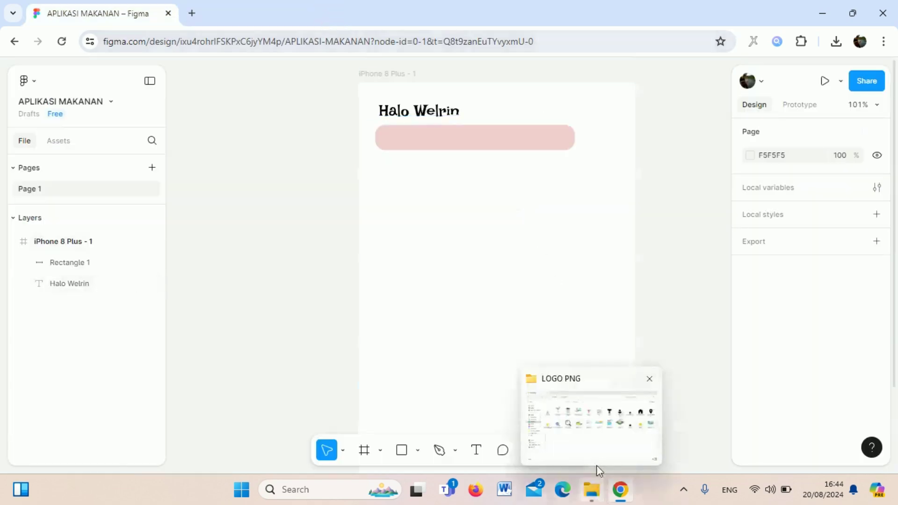
# Select the LOGO SEARCH image in the LOGO PNG folder and copy it
pyautogui.click(584, 425)
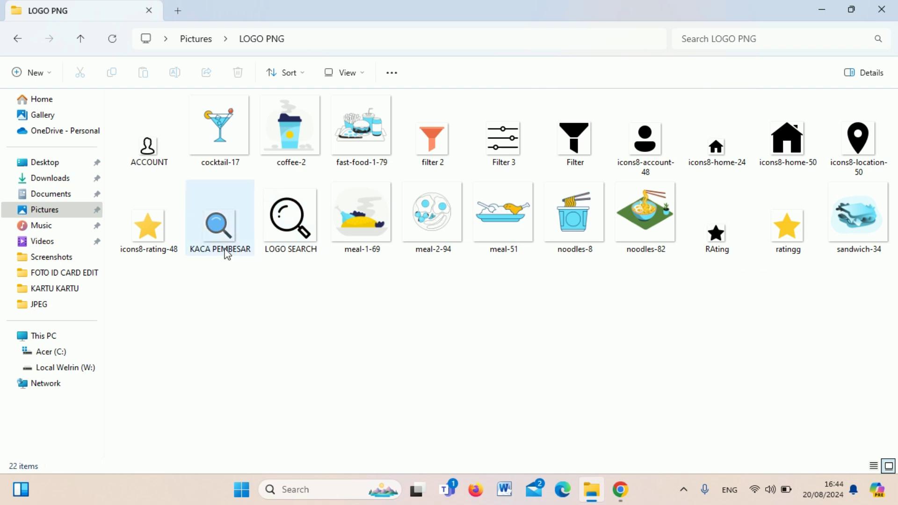
pyautogui.click(291, 231)
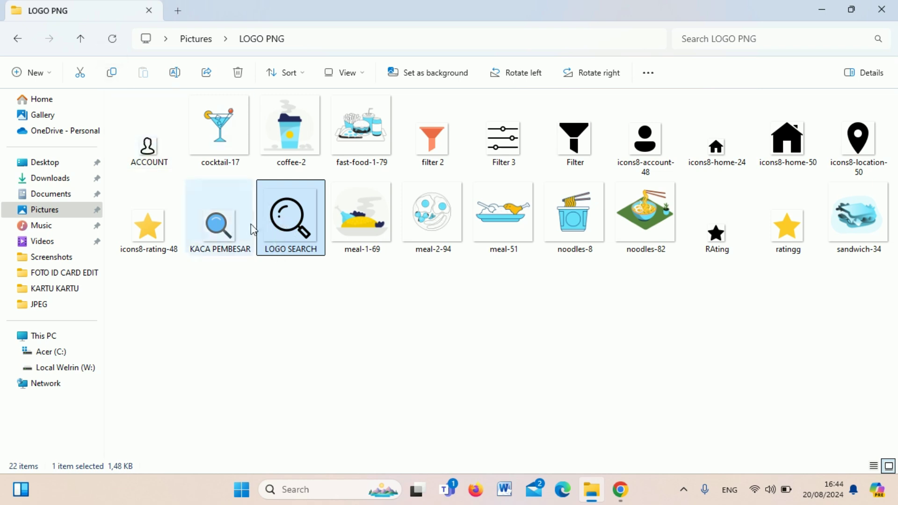
pyautogui.rightClick(284, 224)
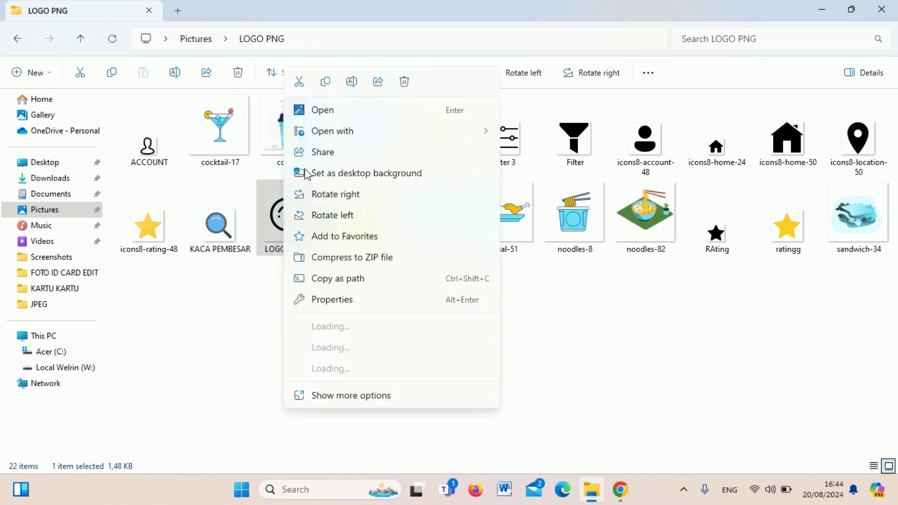
pyautogui.click(325, 84)
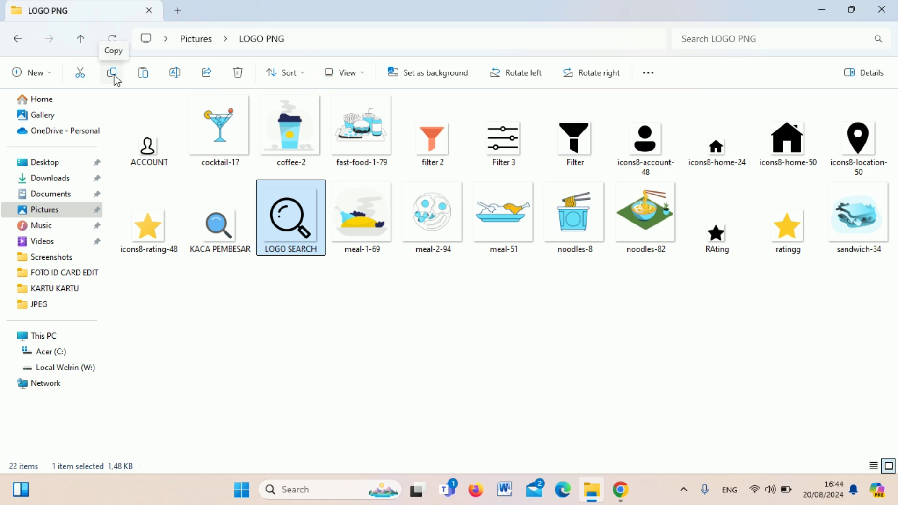
pyautogui.click(116, 78)
pyautogui.moveTo(620, 489)
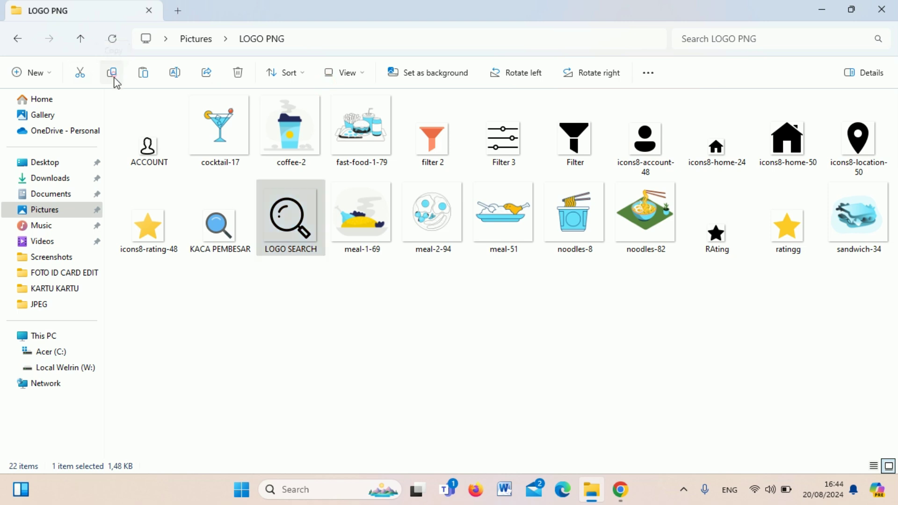
# Paste the LOGO SEARCH icon into Figma and place it at the pink bar's left end
pyautogui.click(618, 439)
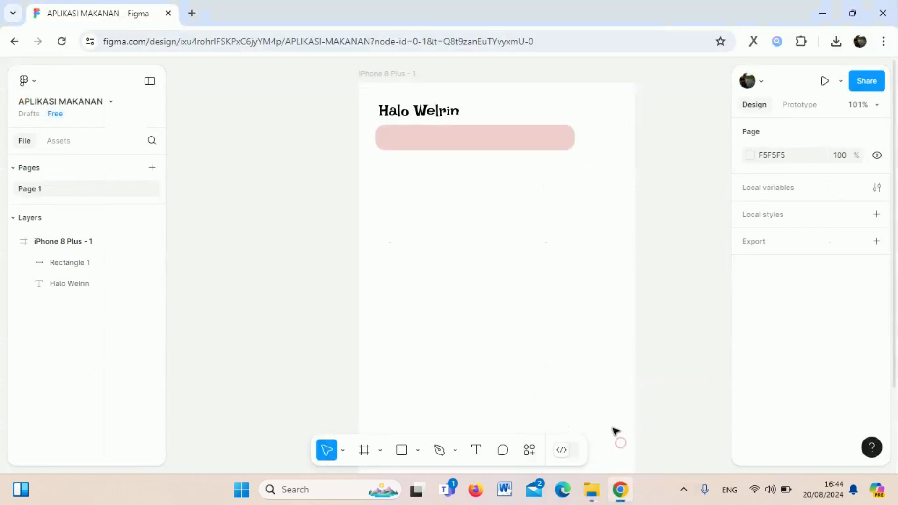
pyautogui.click(472, 247)
pyautogui.hotkey('ctrl', 'a')
pyautogui.hotkey('ctrl', 'v')
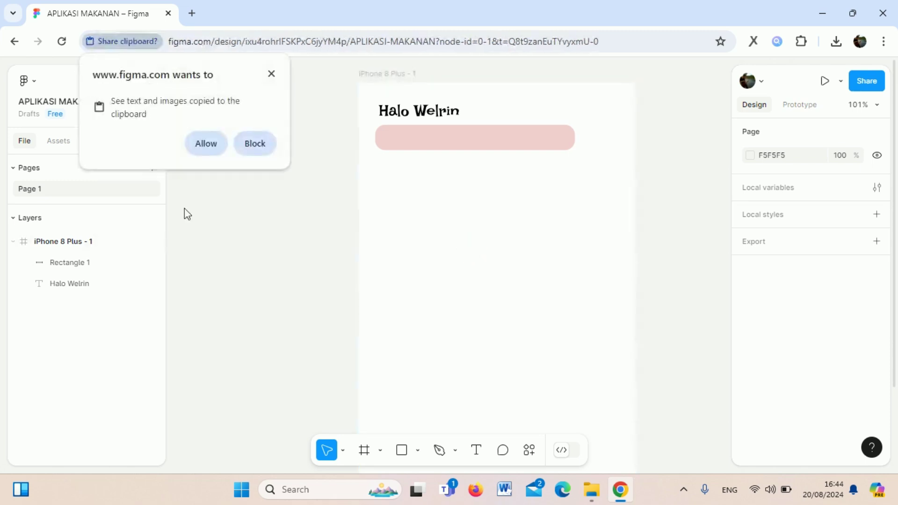
pyautogui.click(213, 153)
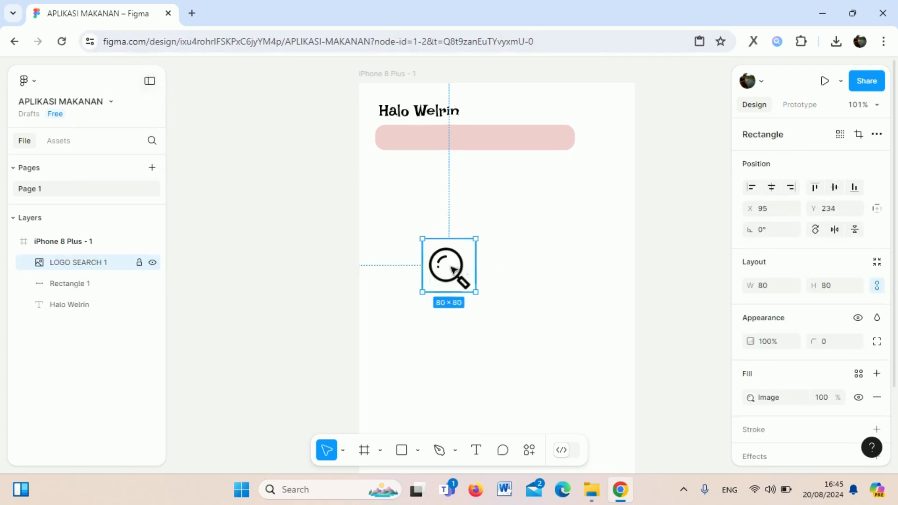
pyautogui.moveTo(456, 273); pyautogui.dragTo(398, 149)
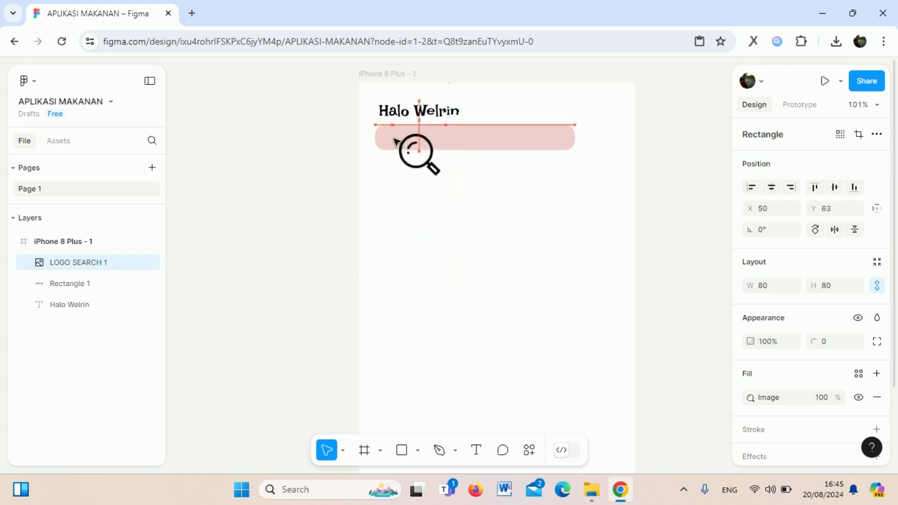
pyautogui.moveTo(396, 147); pyautogui.dragTo(388, 136)
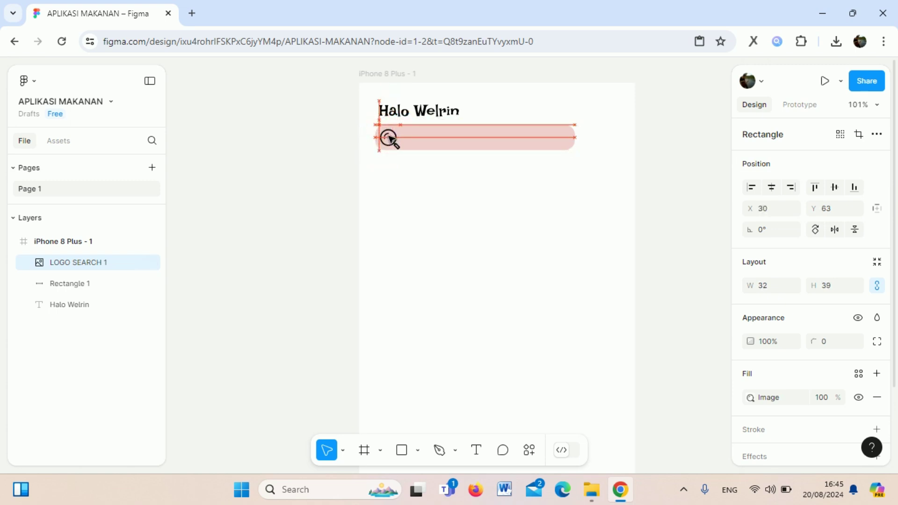
pyautogui.click(430, 222)
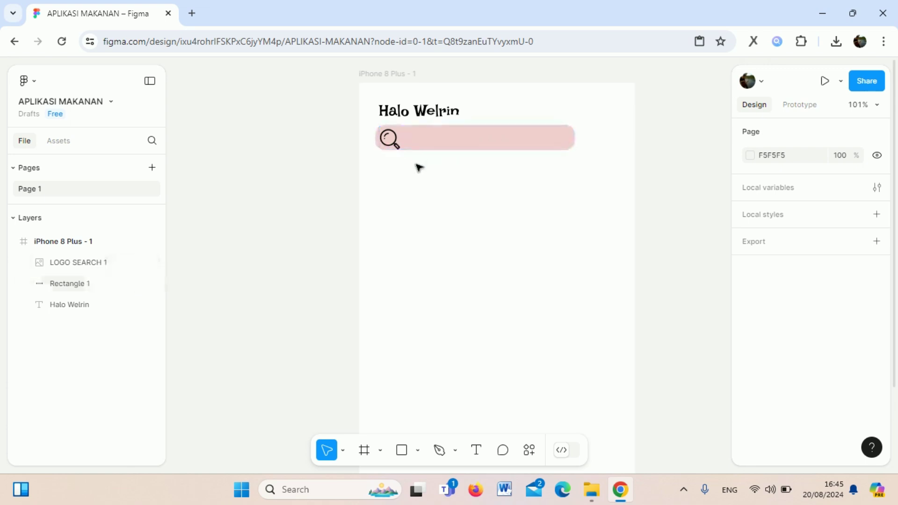
# Duplicate the Halo Welrin heading and move the copy into the search bar at X 69, Y 68
pyautogui.moveTo(84, 241)
pyautogui.click(474, 449)
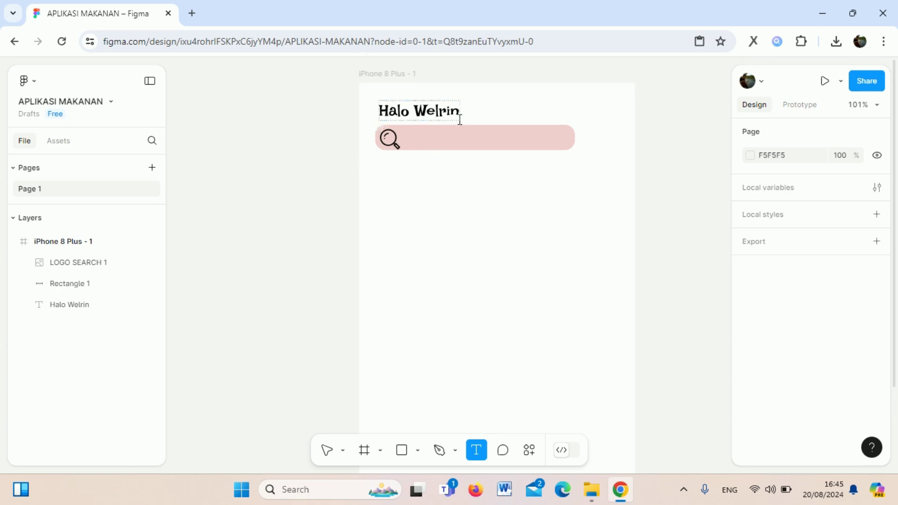
pyautogui.click(326, 450)
pyautogui.click(436, 114)
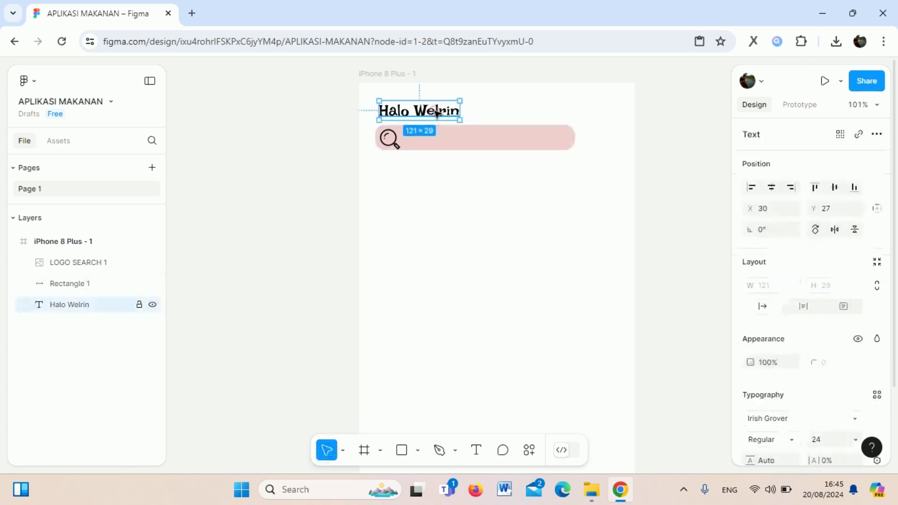
pyautogui.rightClick(436, 114)
pyautogui.click(453, 116)
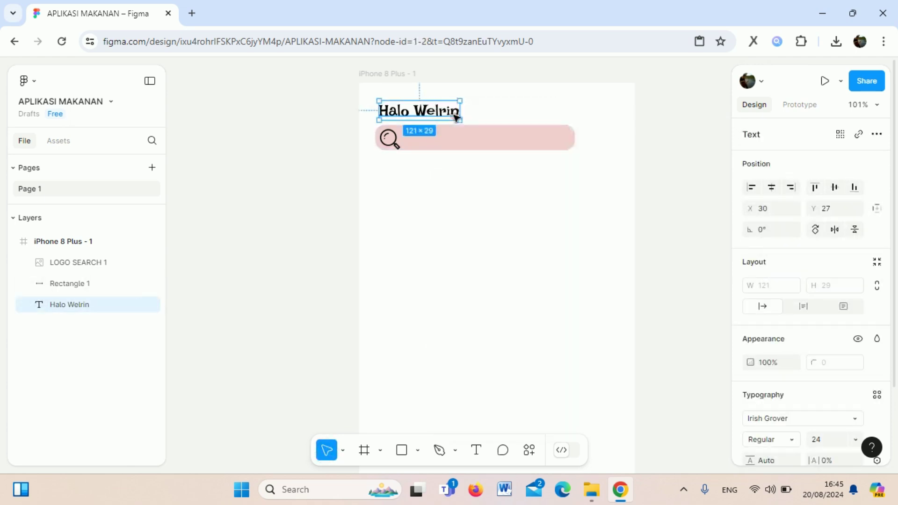
pyautogui.rightClick(445, 101)
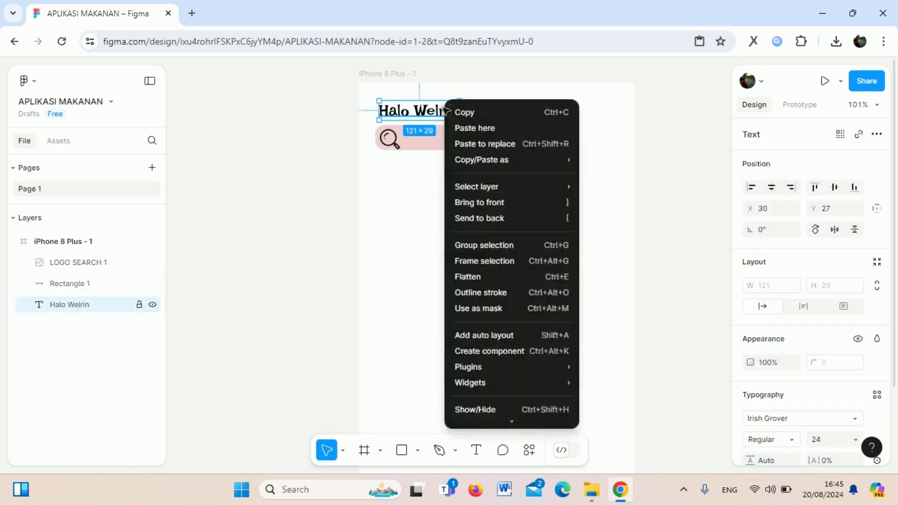
pyautogui.click(470, 129)
pyautogui.moveTo(491, 121); pyautogui.dragTo(452, 143)
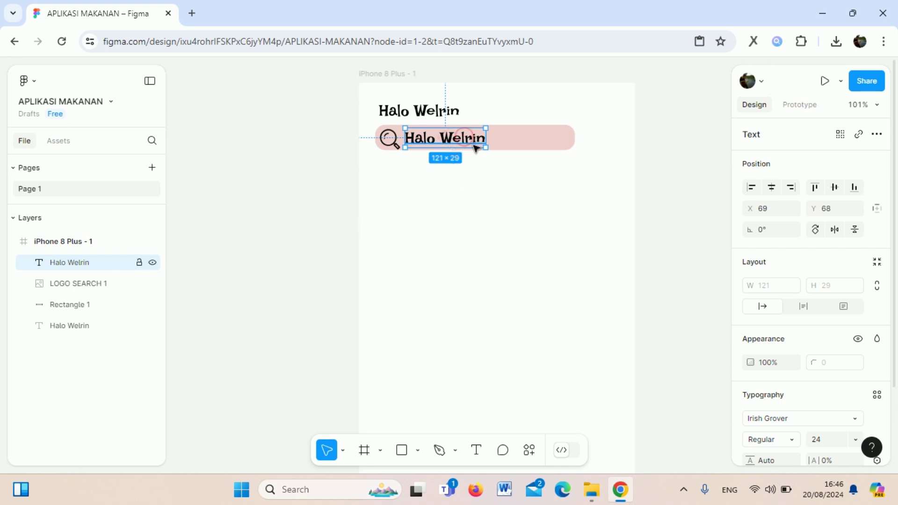
# Set the copied search bar text to font size 15
pyautogui.scroll(-2, 888, 324)
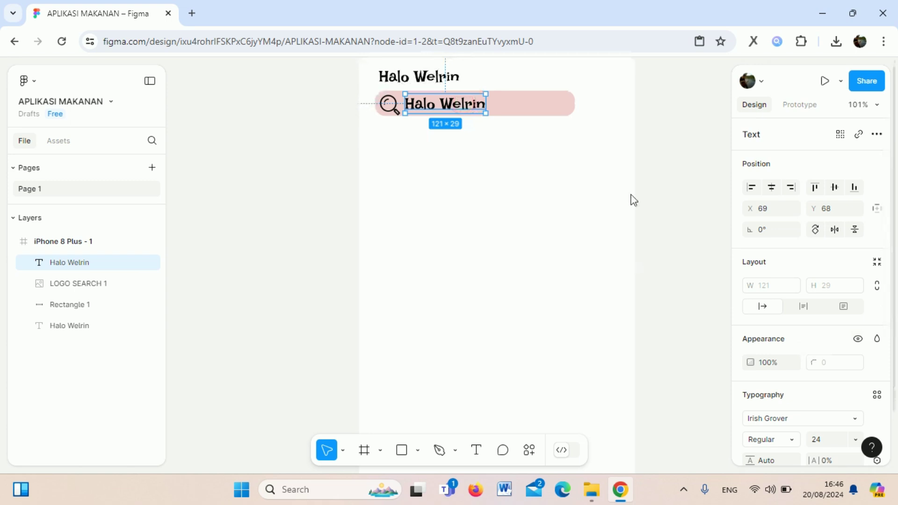
pyautogui.scroll(3, 632, 198)
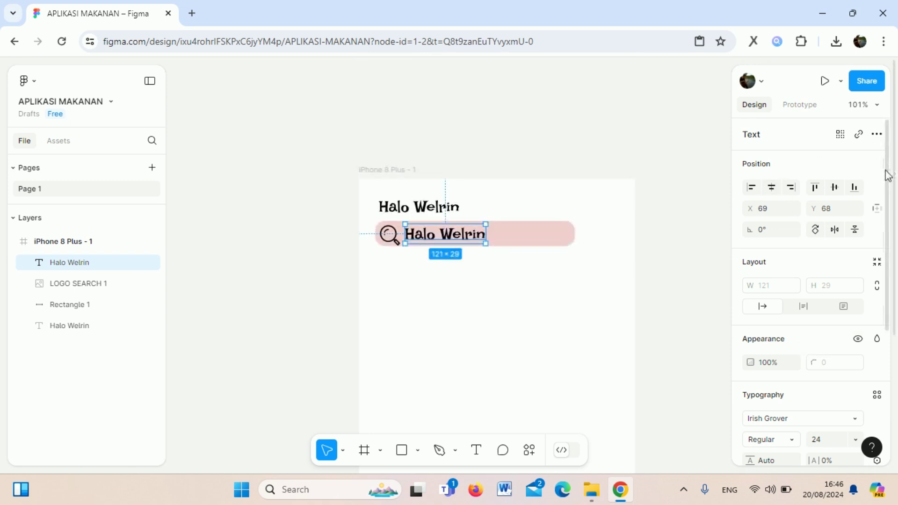
pyautogui.scroll(-4, 890, 172)
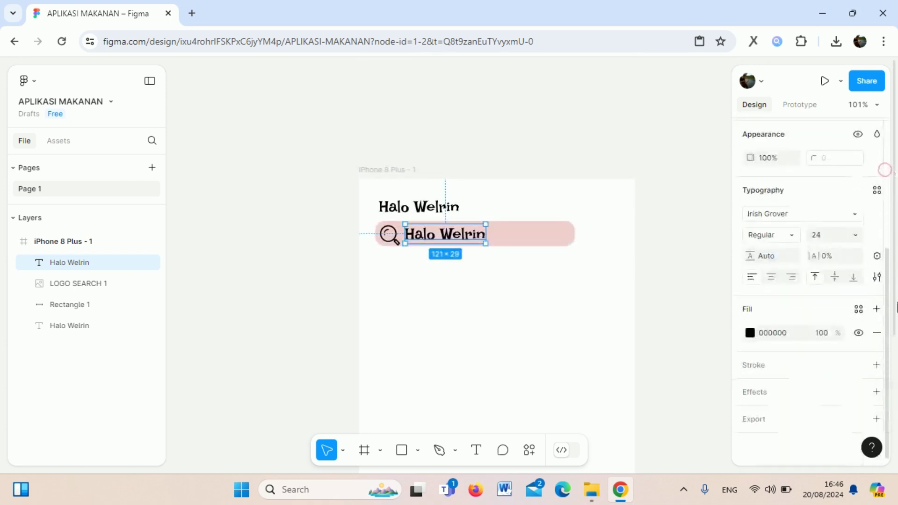
pyautogui.click(854, 235)
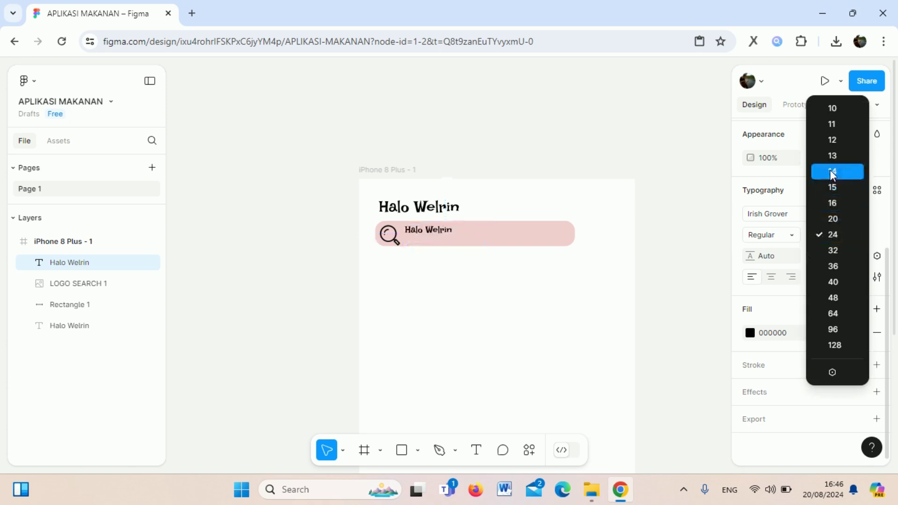
pyautogui.click(830, 187)
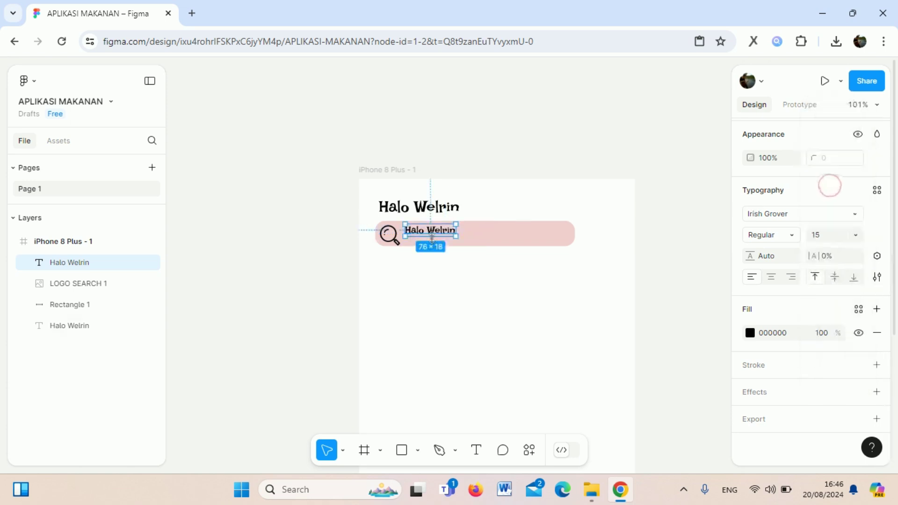
# Move the text beside the search icon and change it to 'cari makanan, cari minuman'
pyautogui.moveTo(431, 238); pyautogui.dragTo(440, 234)
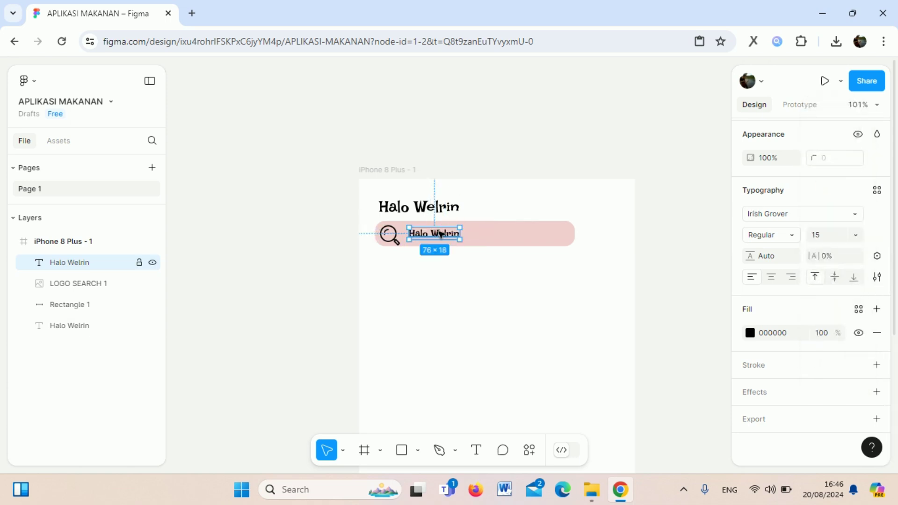
pyautogui.doubleClick(440, 234)
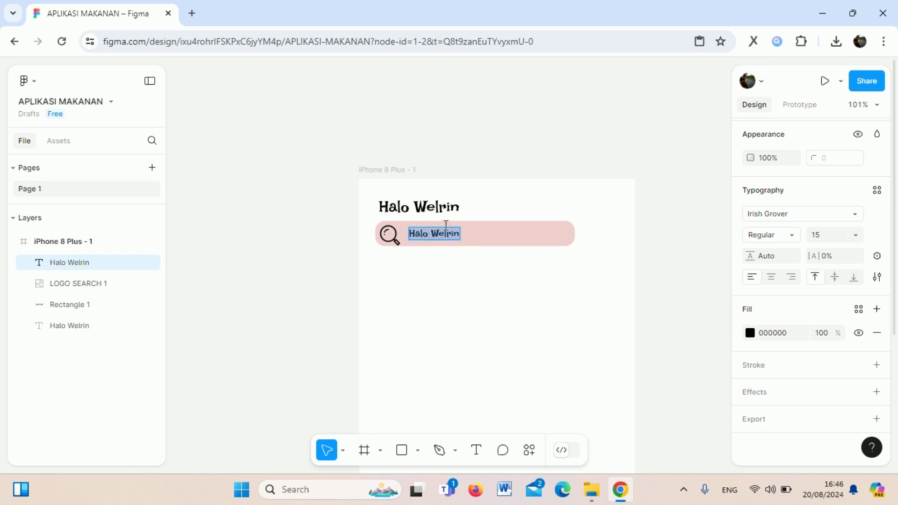
pyautogui.write('c')
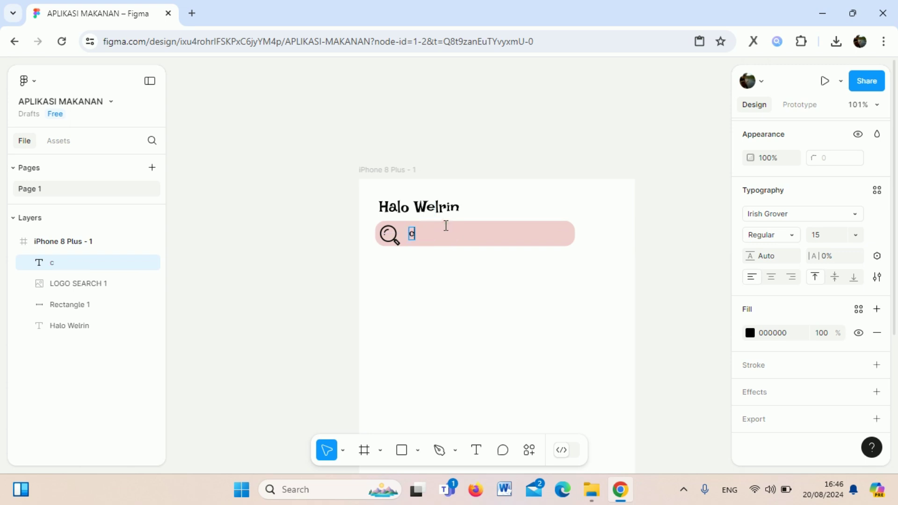
pyautogui.write('ari makana')
pyautogui.write('n, cari')
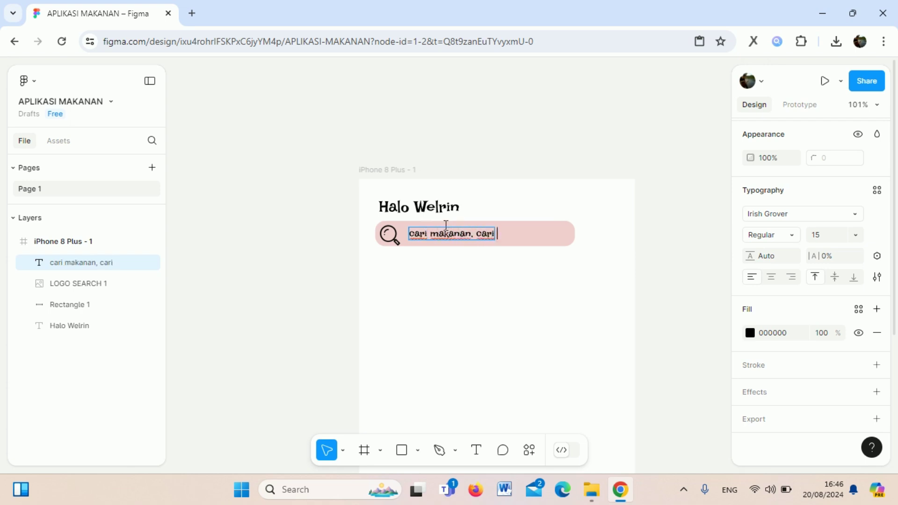
pyautogui.write(' minum')
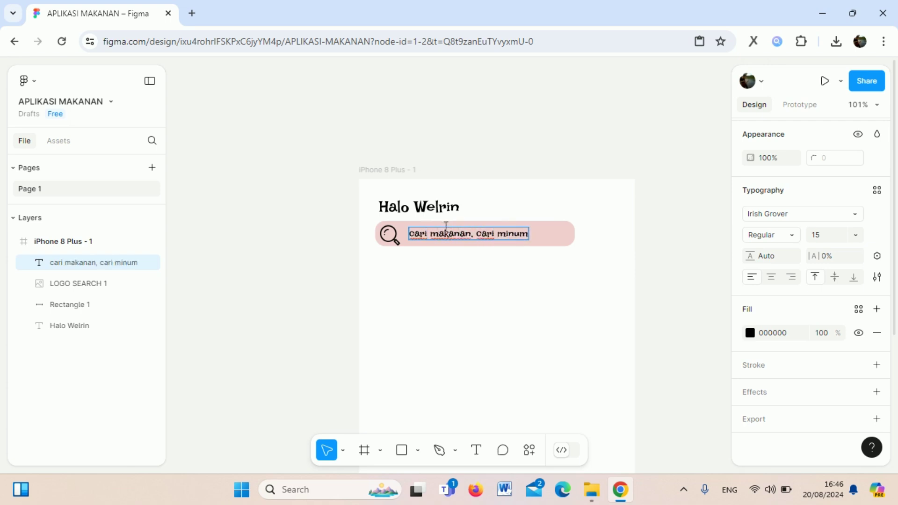
pyautogui.write('an')
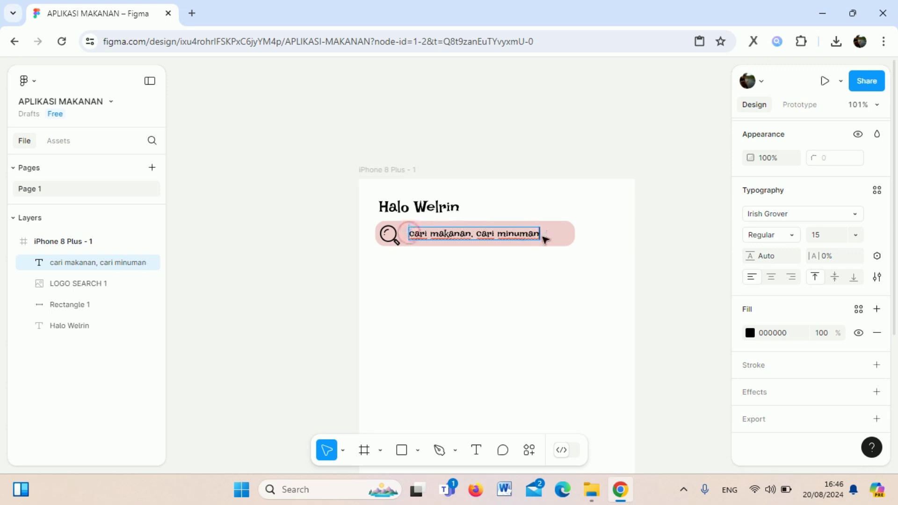
pyautogui.moveTo(538, 234); pyautogui.dragTo(408, 233)
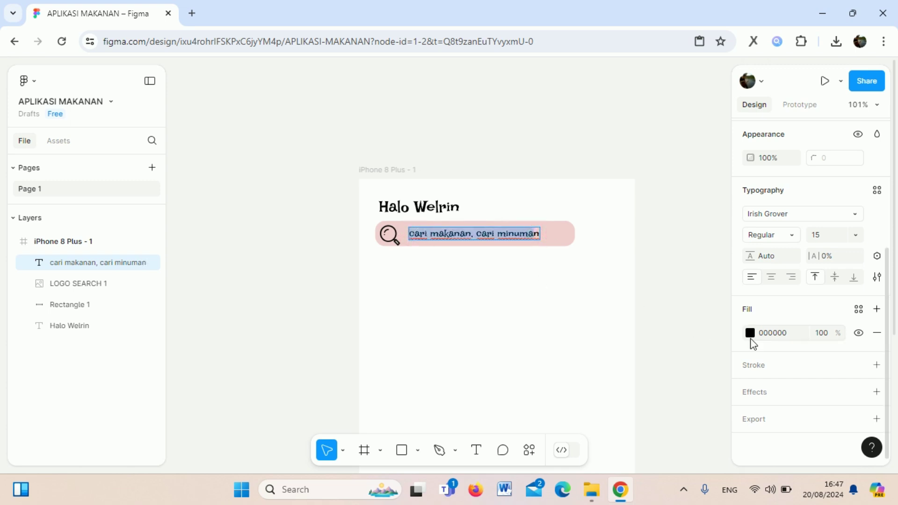
# Apply Itim to the search placeholder text, then reselect the text for editing
pyautogui.click(810, 211)
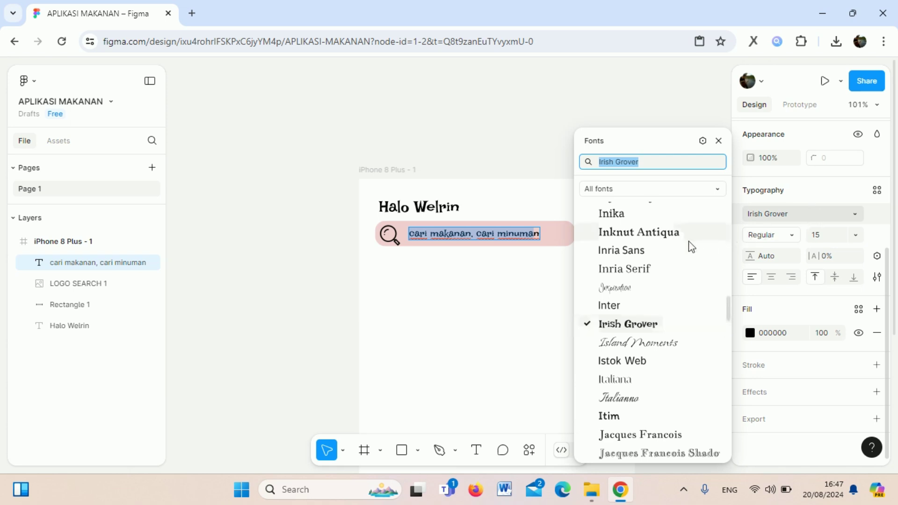
pyautogui.click(623, 418)
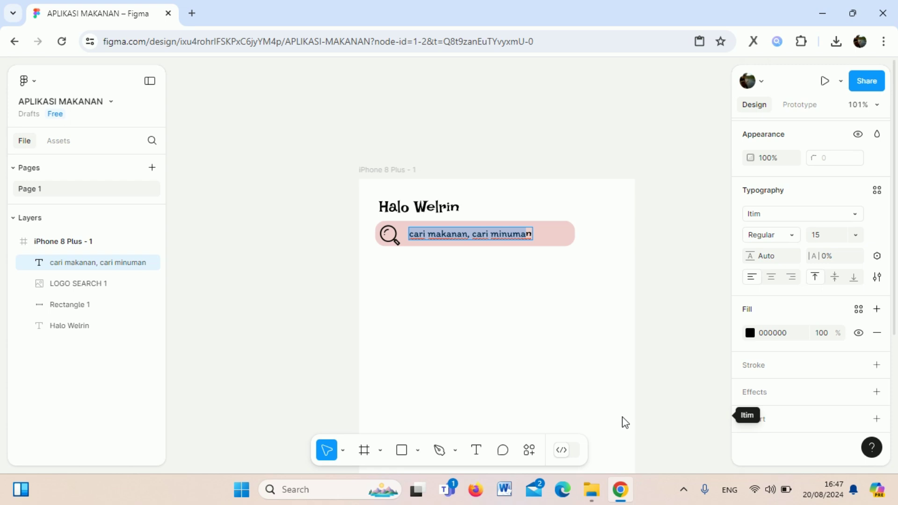
pyautogui.press('Escape')
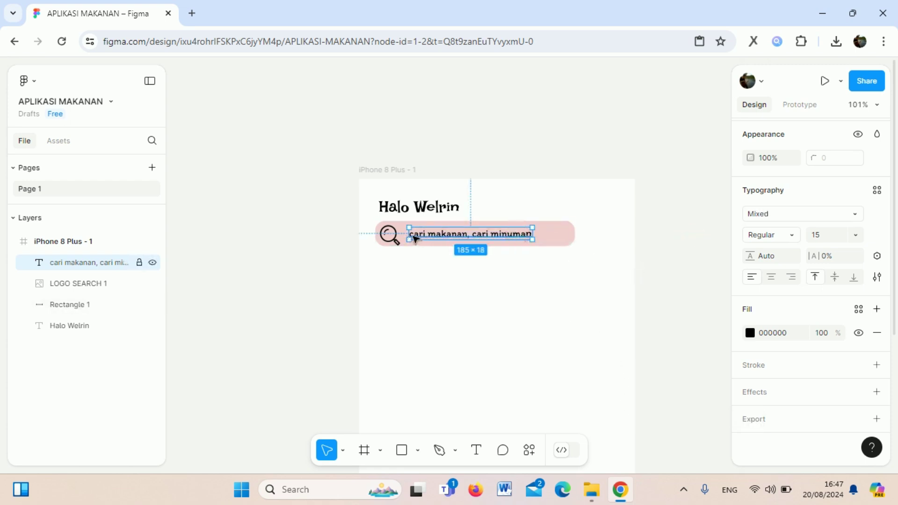
pyautogui.click(679, 298)
pyautogui.click(520, 235)
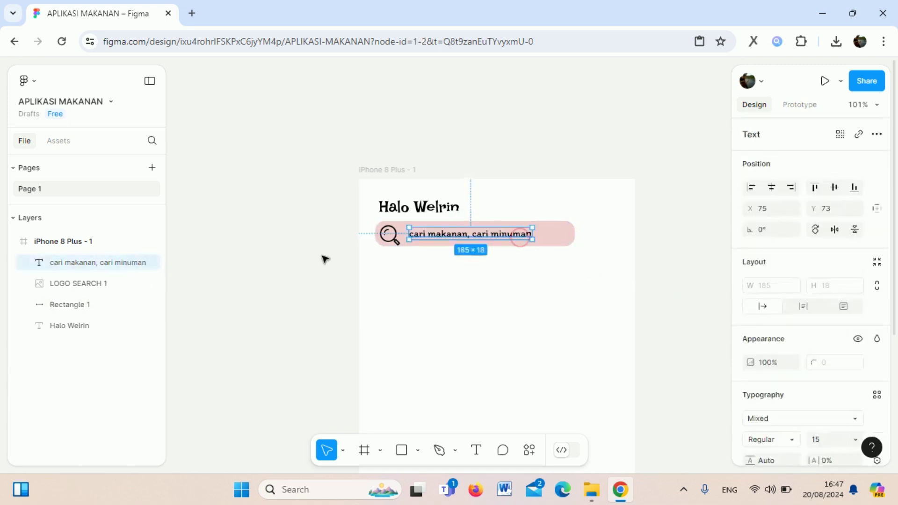
pyautogui.doubleClick(516, 234)
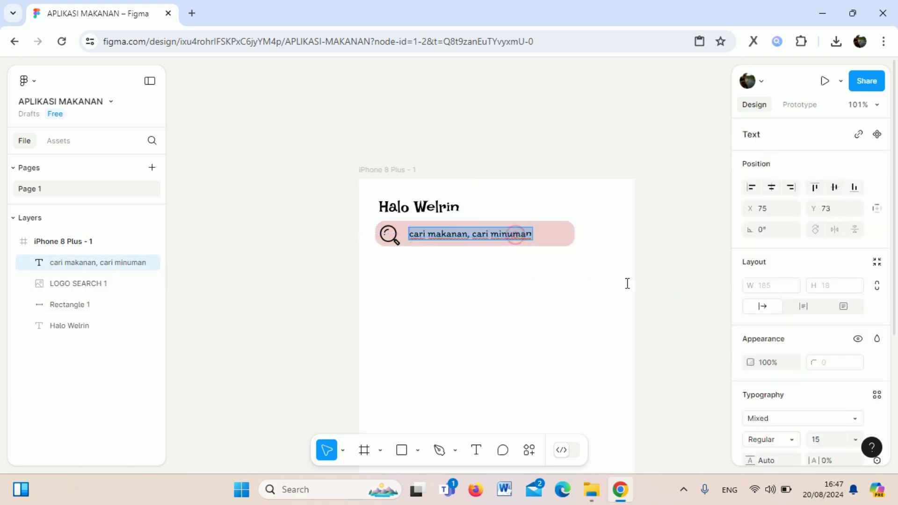
pyautogui.scroll(-4, 778, 313)
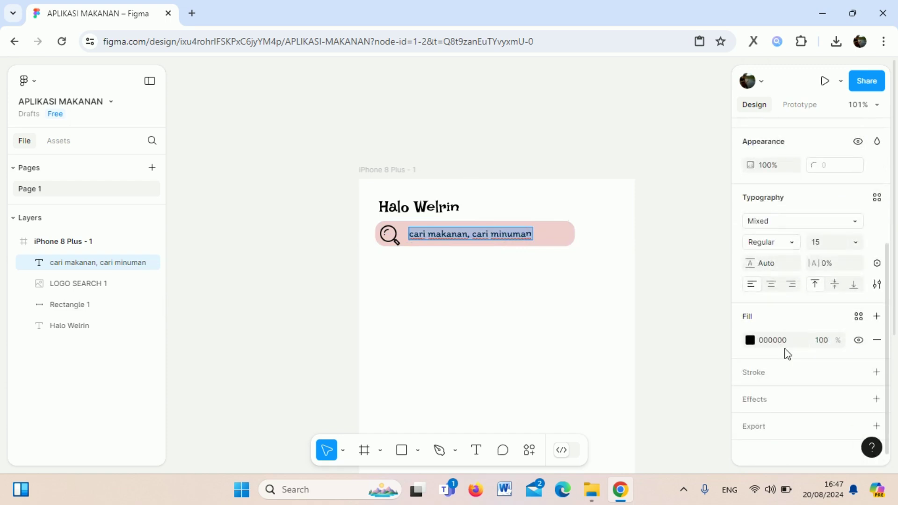
# Search the font list for 'it', set the placeholder to Itim again, and select all of it
pyautogui.click(770, 243)
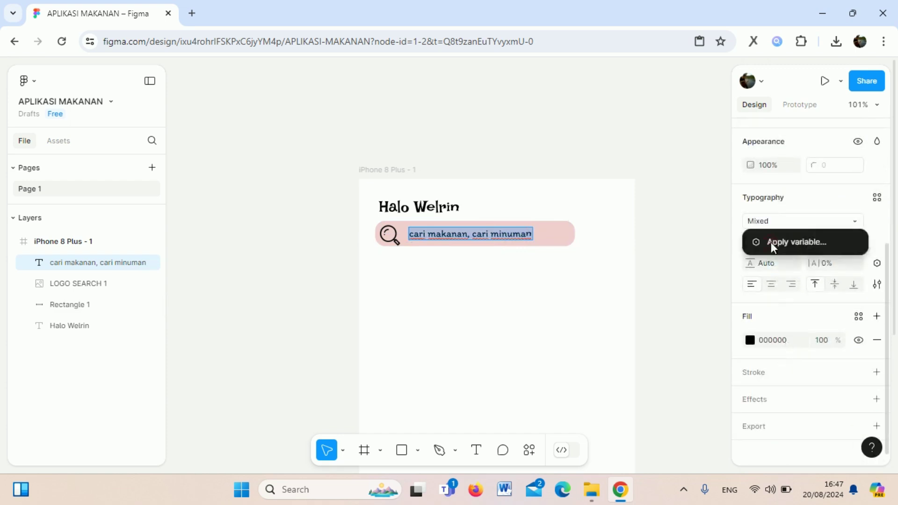
pyautogui.click(770, 220)
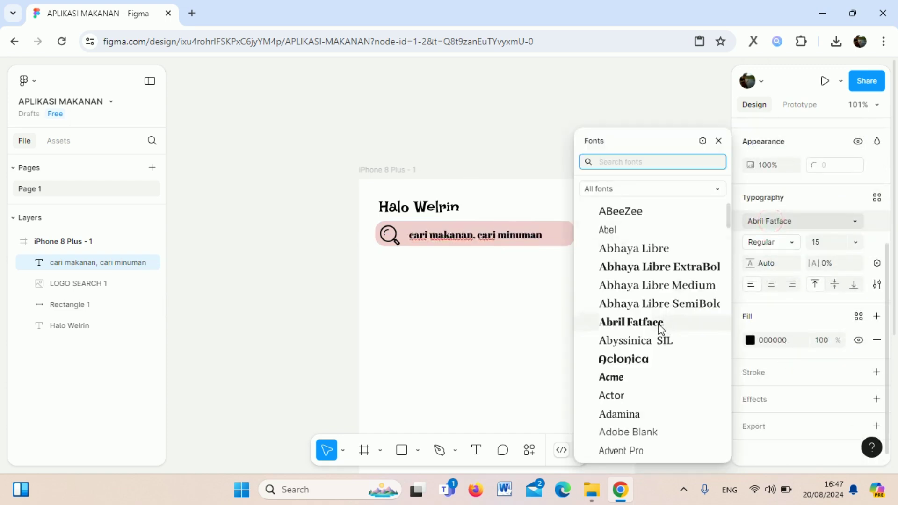
pyautogui.scroll(-4, 647, 327)
pyautogui.scroll(-5, 644, 369)
pyautogui.scroll(-6, 643, 373)
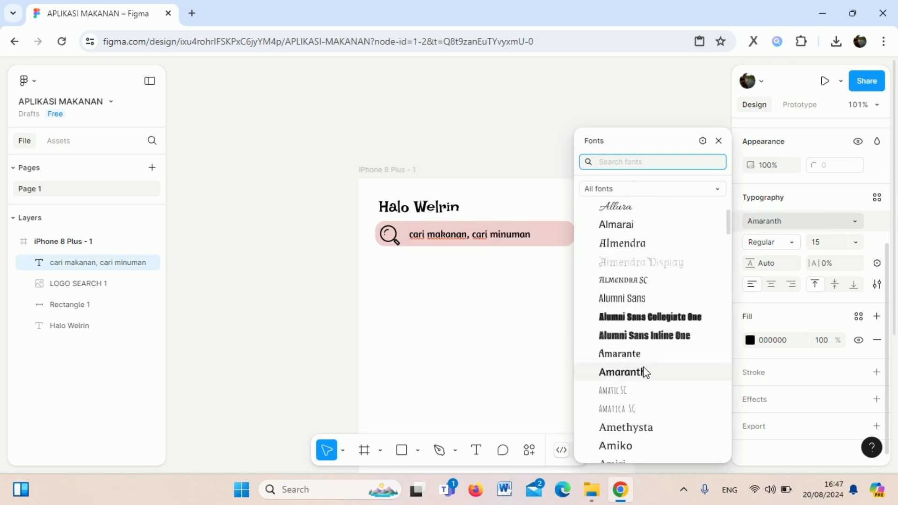
pyautogui.scroll(-5, 644, 372)
pyautogui.scroll(-5, 643, 371)
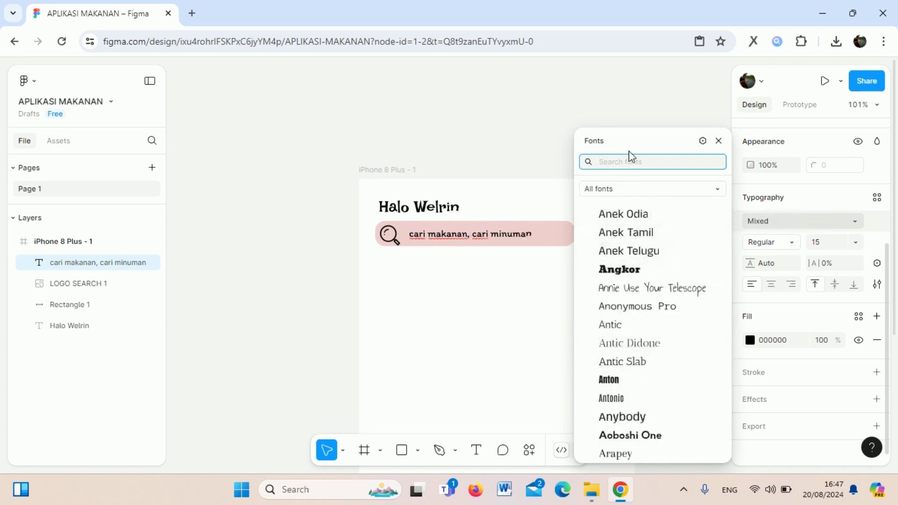
pyautogui.write('it')
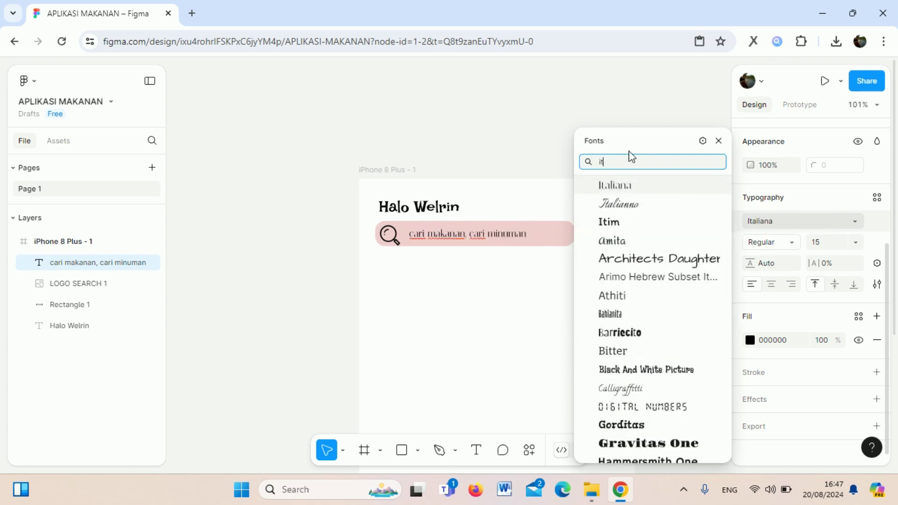
pyautogui.click(615, 222)
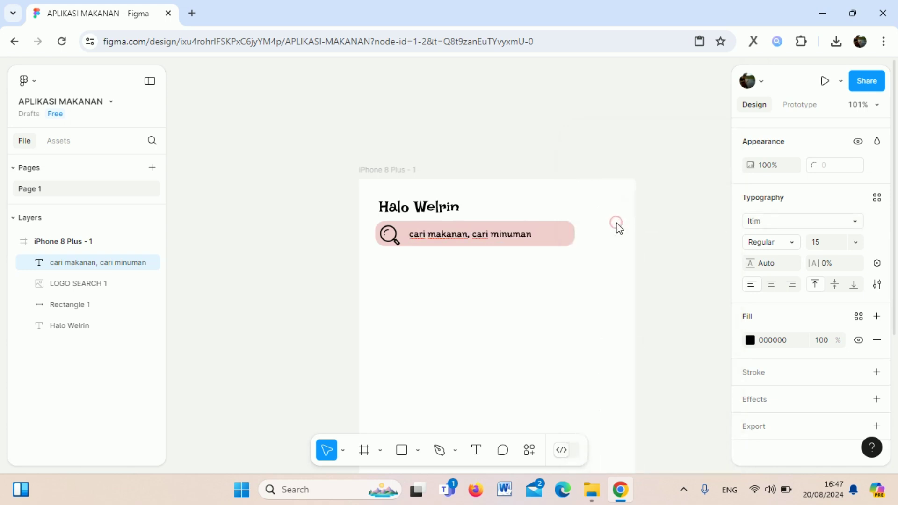
pyautogui.hotkey('ctrl', 'a')
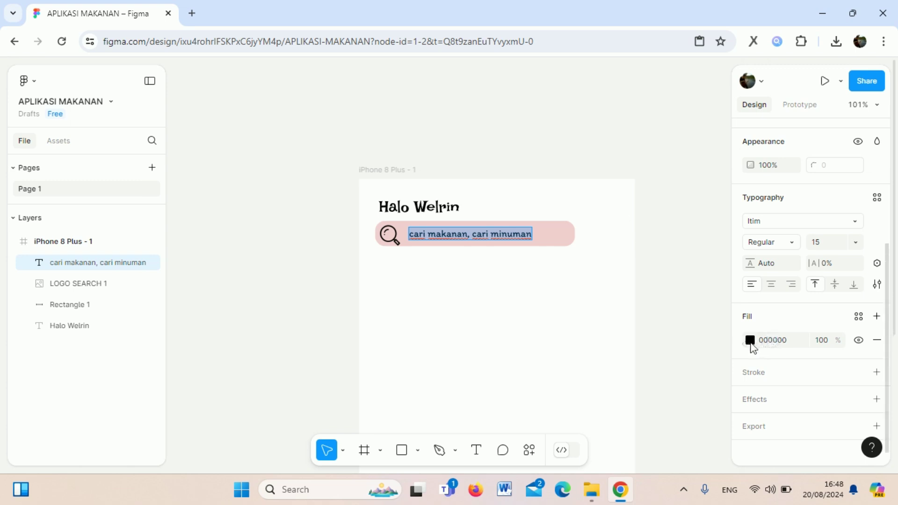
# Change the placeholder text fill from black to light grey BCB4B4 and deselect
pyautogui.click(750, 341)
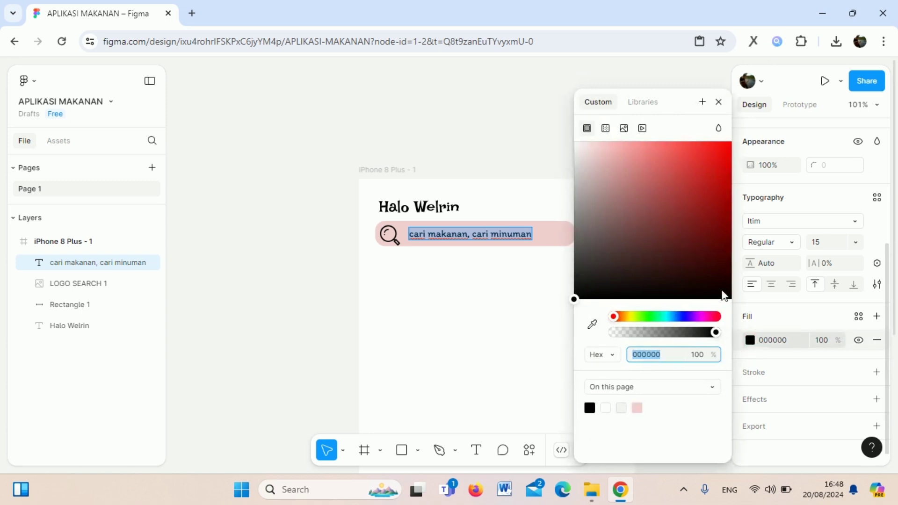
pyautogui.click(582, 176)
pyautogui.moveTo(583, 181); pyautogui.dragTo(580, 188)
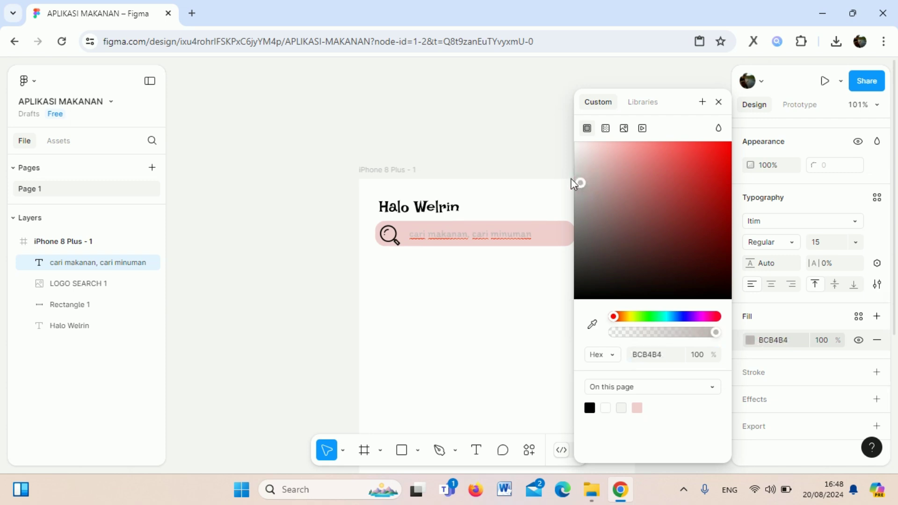
pyautogui.click(554, 135)
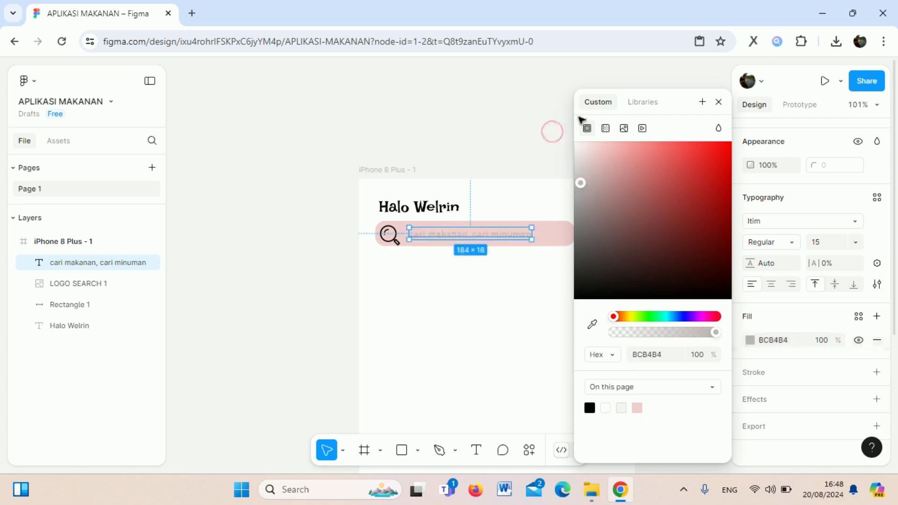
pyautogui.click(719, 102)
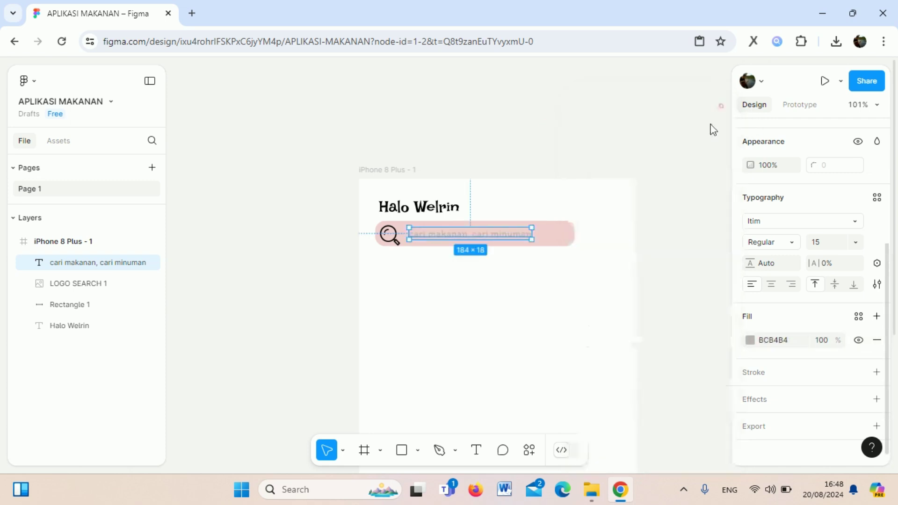
pyautogui.click(590, 151)
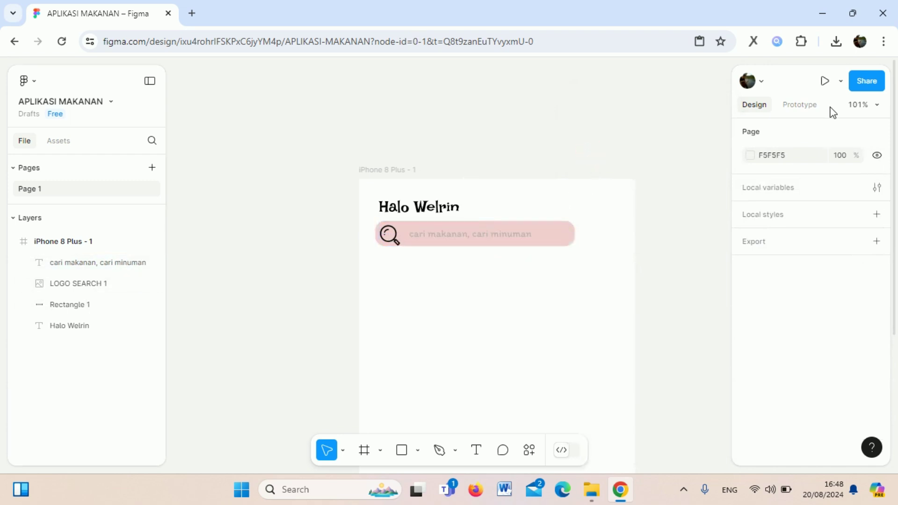
pyautogui.click(824, 80)
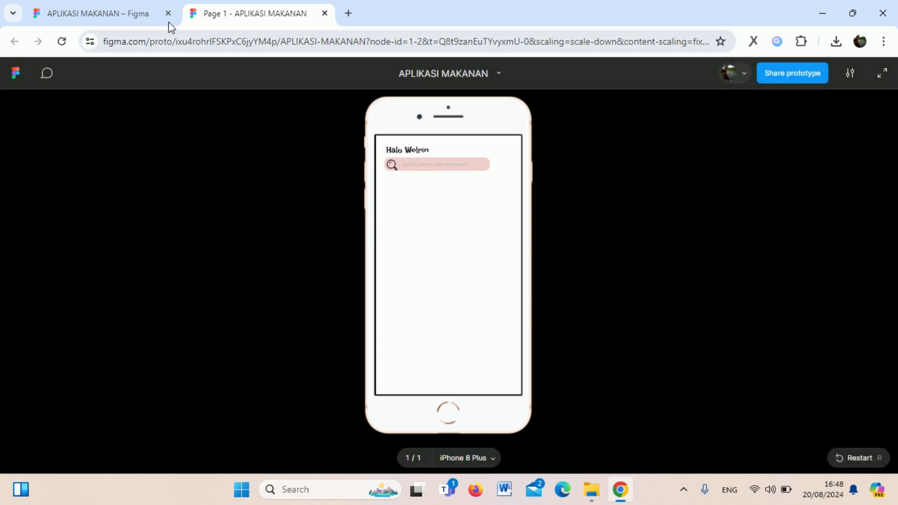
pyautogui.click(324, 13)
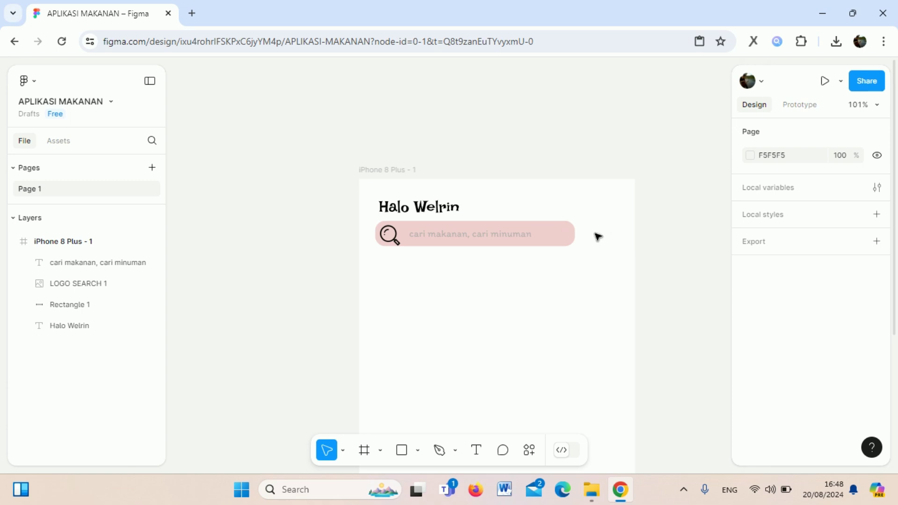
# Copy the search bar rectangle and paste the copy just to its right
pyautogui.click(565, 234)
pyautogui.rightClick(563, 233)
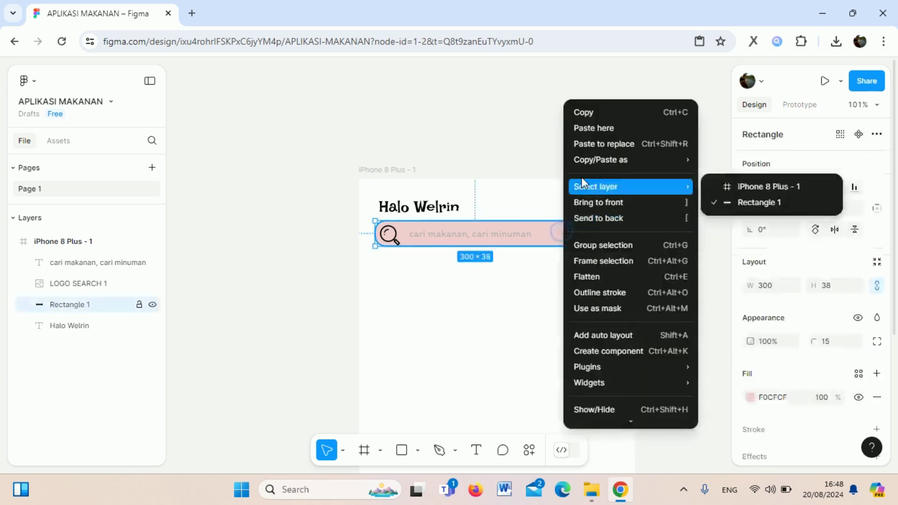
pyautogui.click(581, 113)
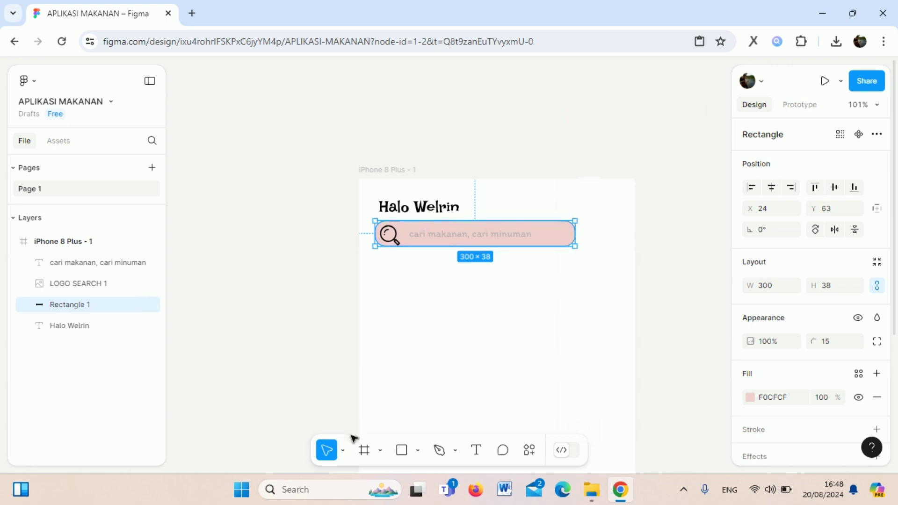
pyautogui.rightClick(553, 240)
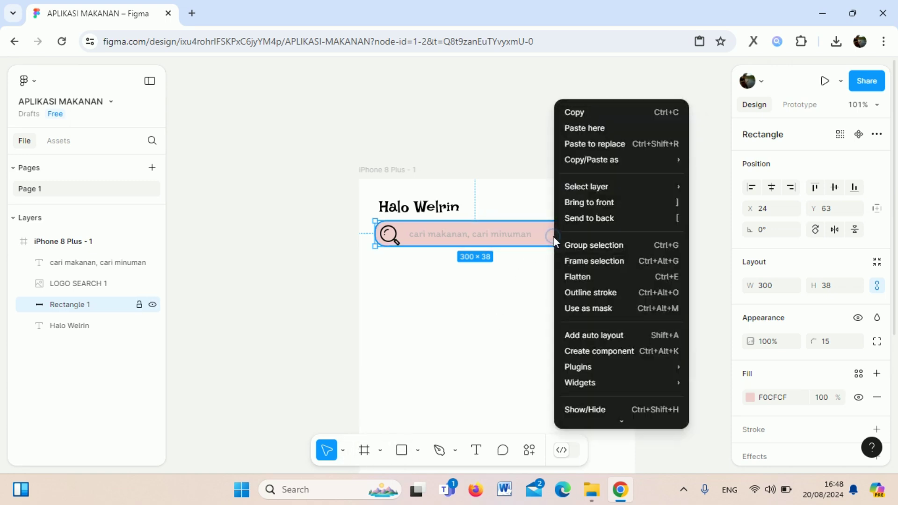
pyautogui.click(582, 128)
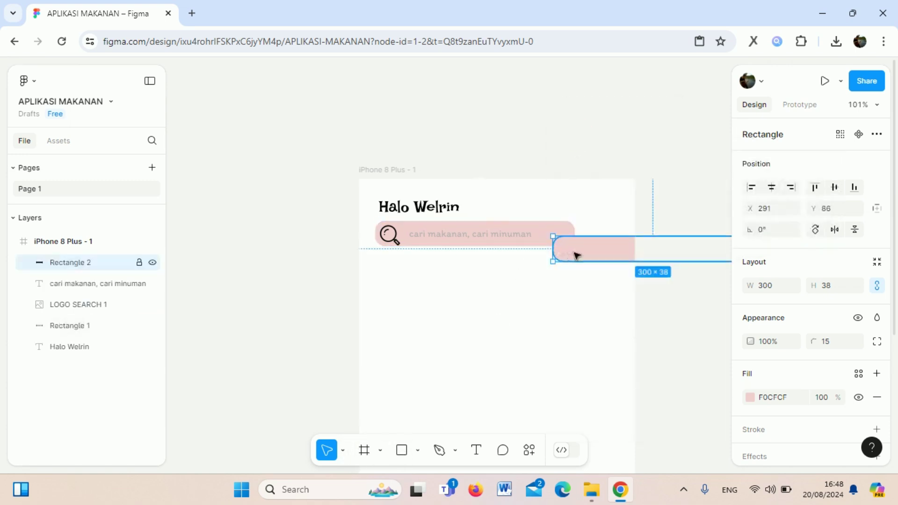
pyautogui.moveTo(576, 255)
pyautogui.mouseDown()
pyautogui.moveTo(509, 297)
pyautogui.moveTo(606, 307)
pyautogui.moveTo(592, 254)
pyautogui.moveTo(608, 256)
pyautogui.moveTo(604, 241)
pyautogui.mouseUp()
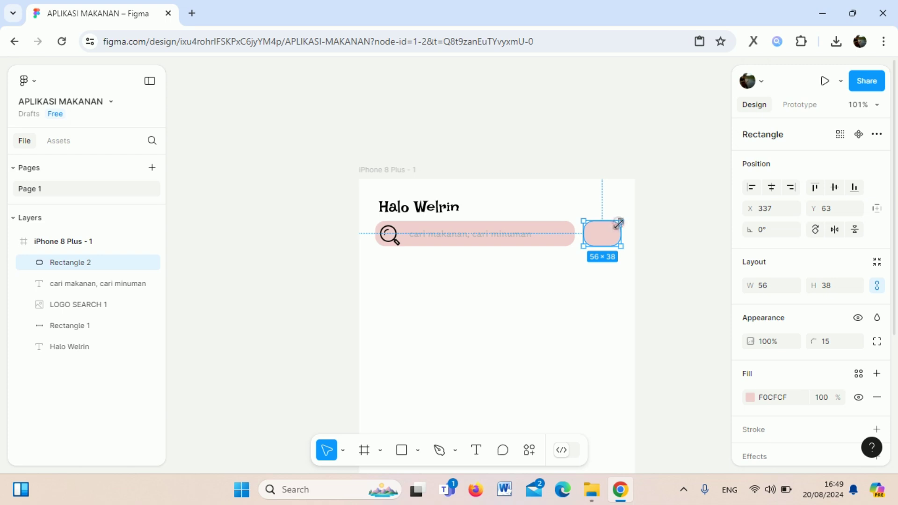
# Compare the 56×38 filter button at X 337, Y 63 against the search bar, then deselect
pyautogui.click(549, 229)
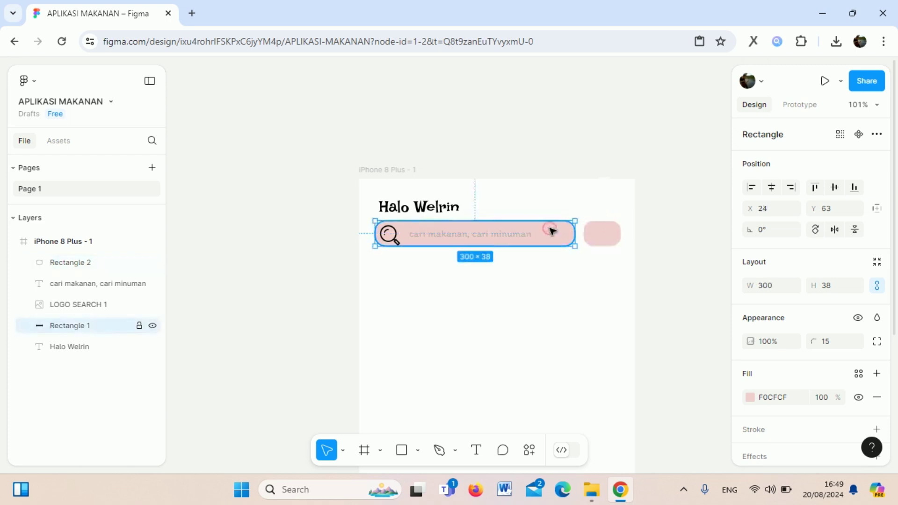
pyautogui.click(586, 237)
pyautogui.click(542, 230)
pyautogui.click(597, 232)
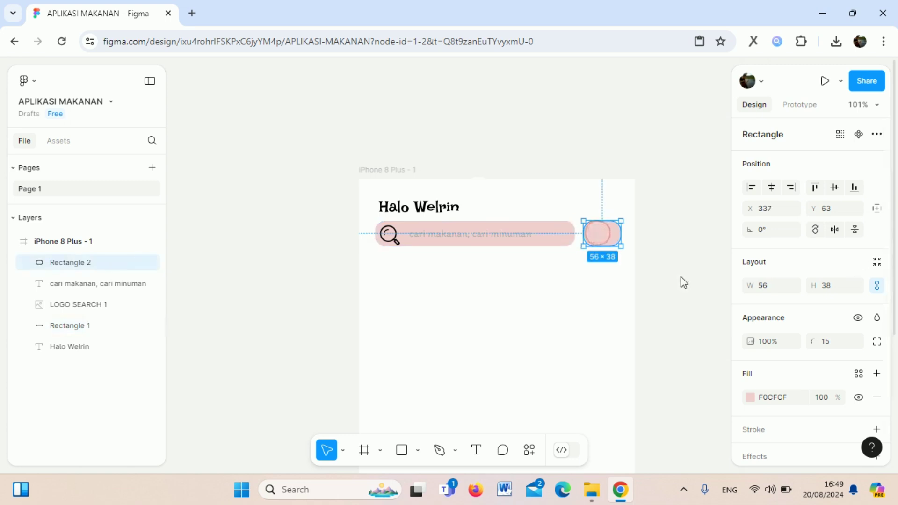
pyautogui.click(554, 231)
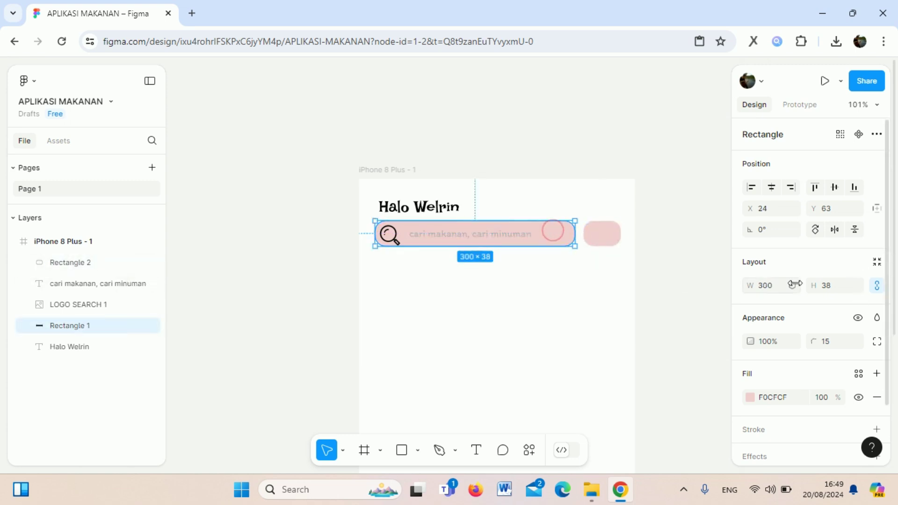
pyautogui.click(601, 236)
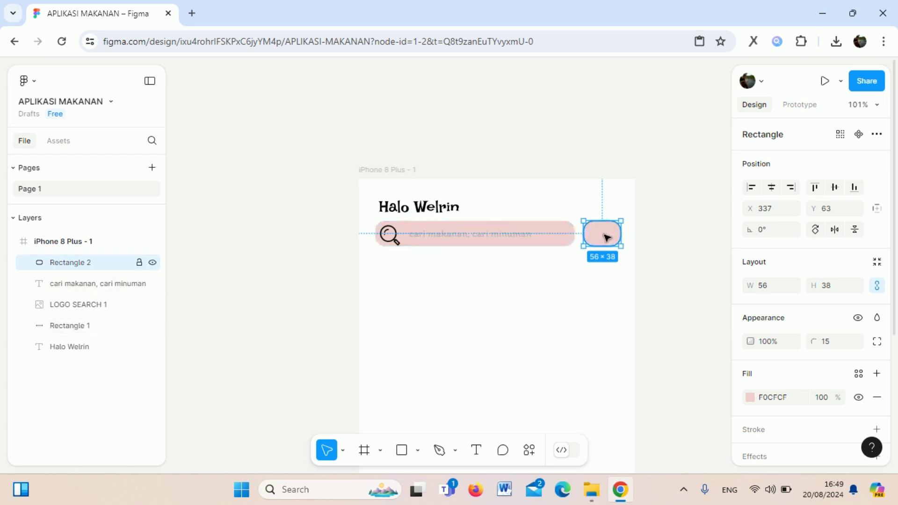
pyautogui.click(669, 239)
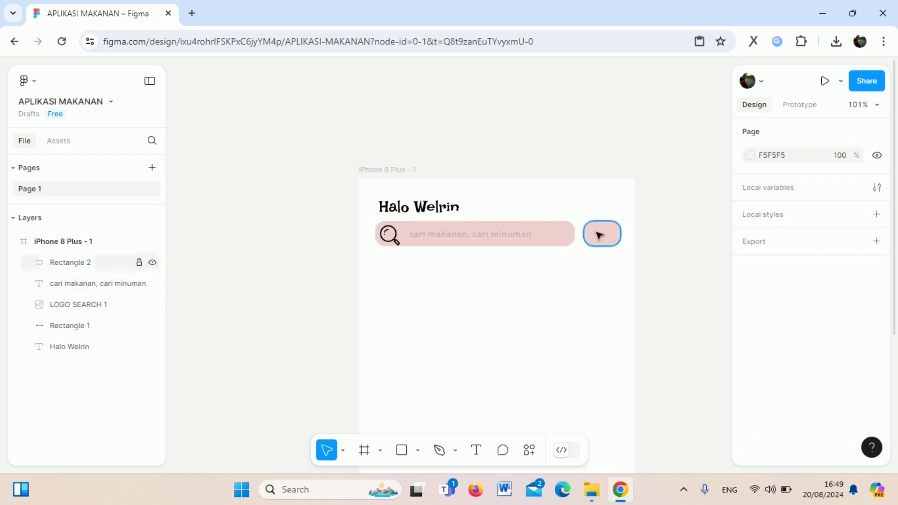
# Copy the Filter 3 icon from the LOGO PNG folder and return to the Figma design
pyautogui.click(597, 486)
pyautogui.click(428, 348)
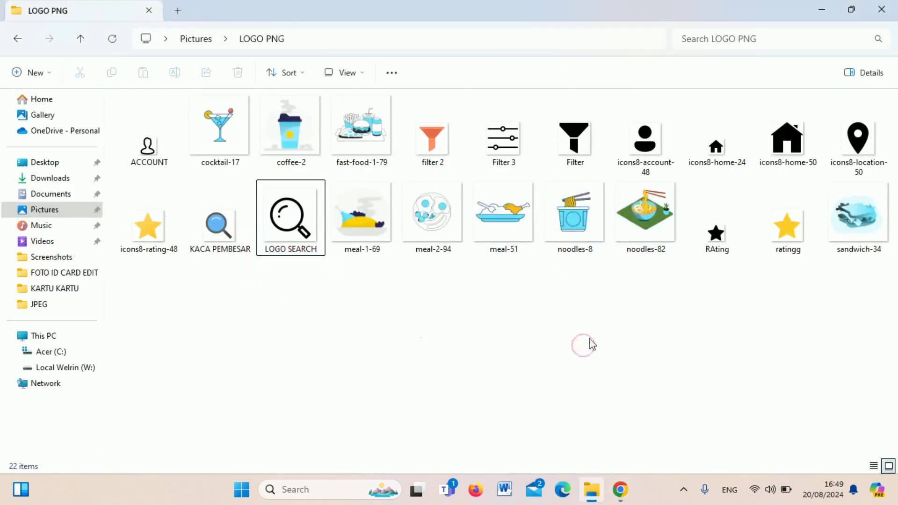
pyautogui.click(439, 151)
pyautogui.click(498, 159)
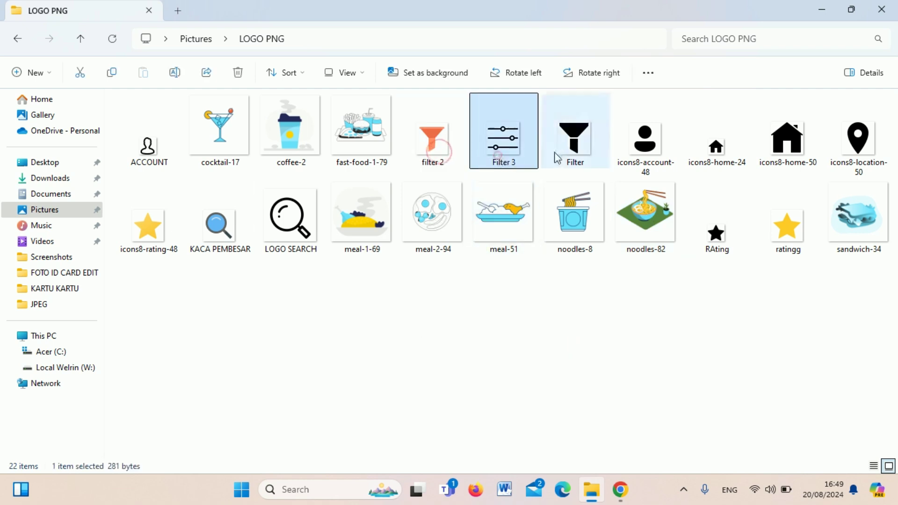
pyautogui.click(561, 154)
pyautogui.click(513, 148)
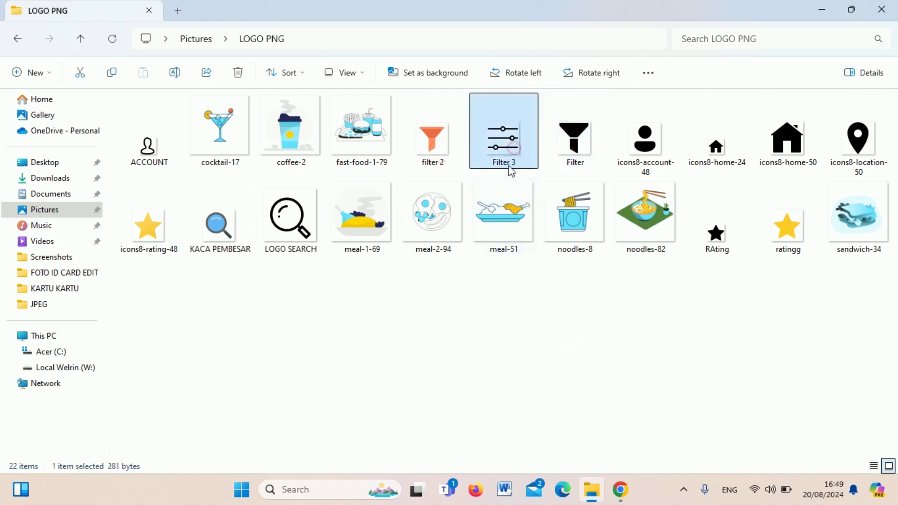
pyautogui.rightClick(501, 140)
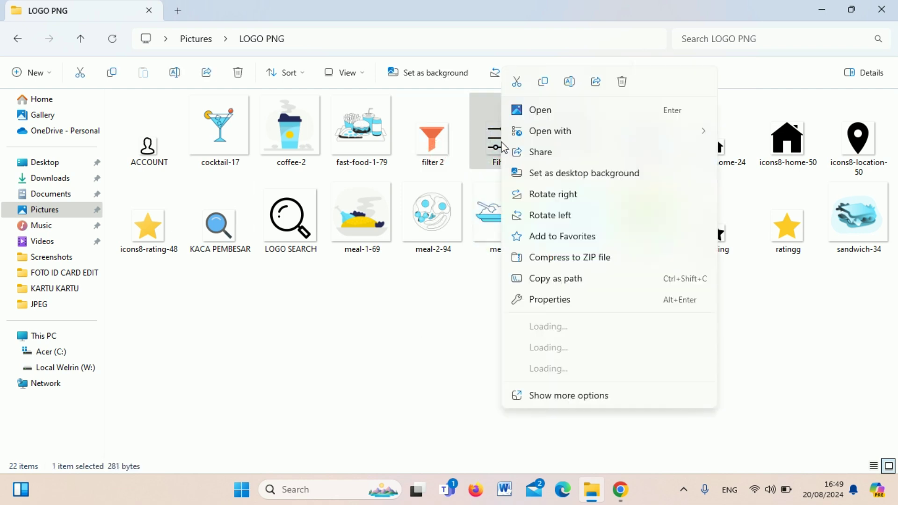
pyautogui.click(544, 84)
pyautogui.click(620, 489)
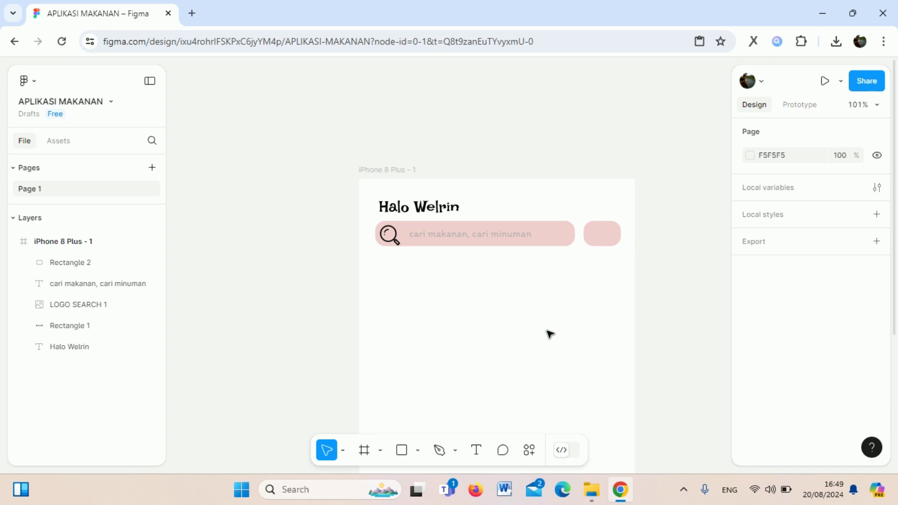
# Paste the Filter 3 icon onto the pink button and centre it horizontally
pyautogui.hotkey('ctrl', 'v')
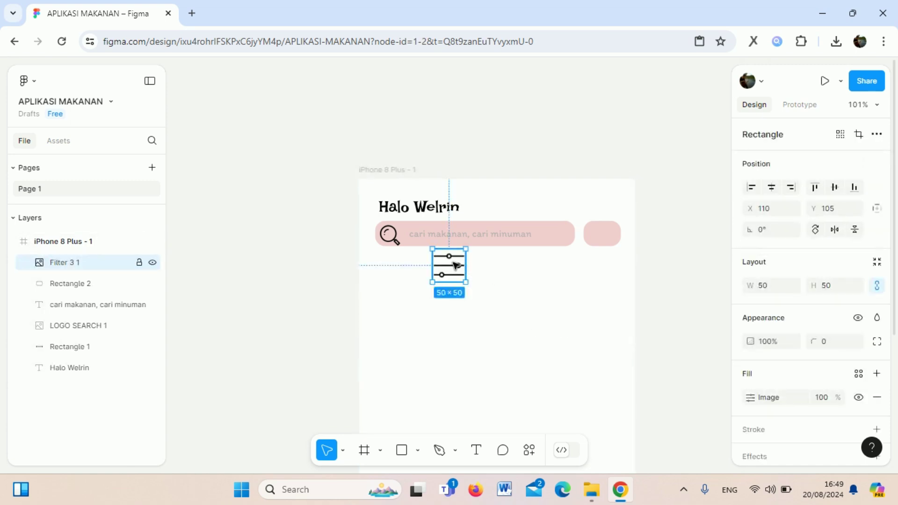
pyautogui.moveTo(457, 262)
pyautogui.mouseDown()
pyautogui.moveTo(604, 235)
pyautogui.moveTo(610, 246)
pyautogui.mouseUp()
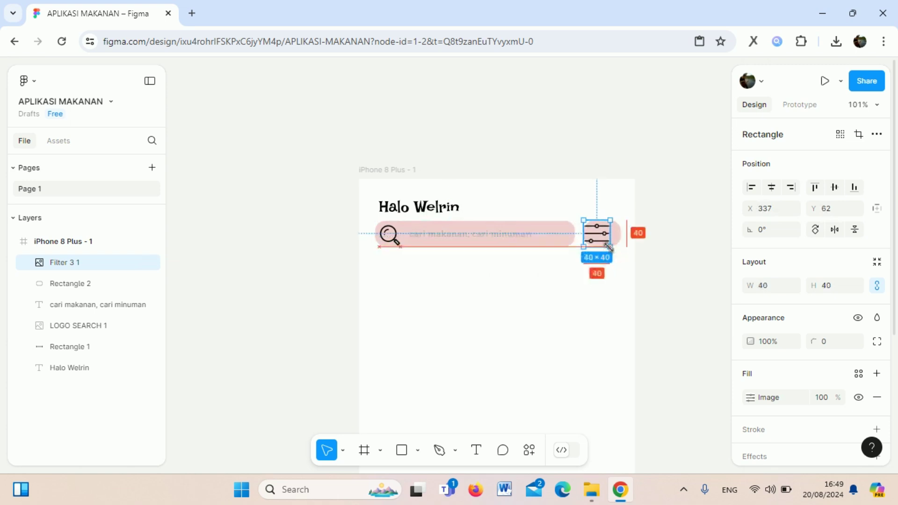
pyautogui.click(662, 239)
pyautogui.moveTo(584, 206); pyautogui.dragTo(624, 249)
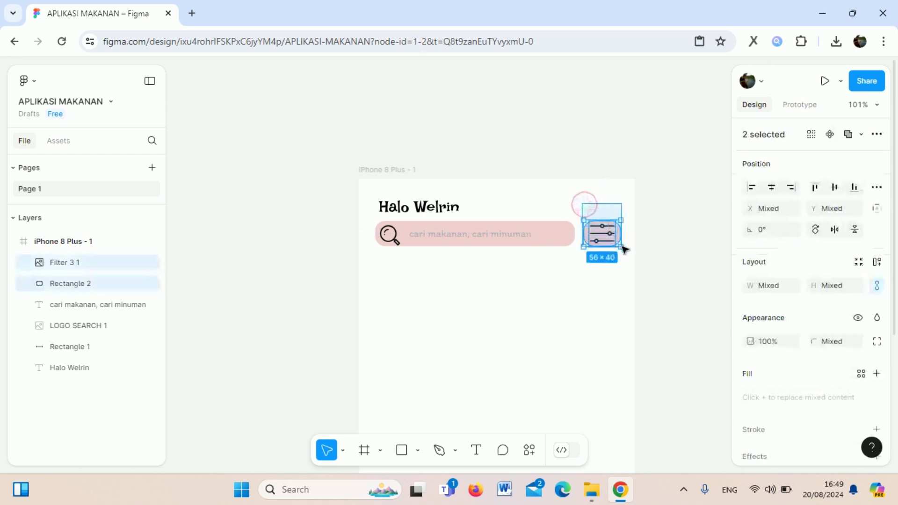
pyautogui.click(772, 189)
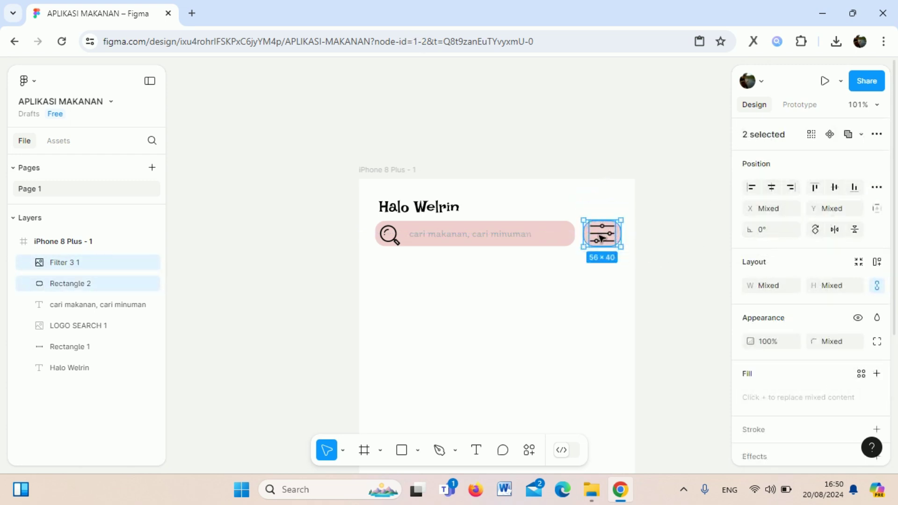
pyautogui.click(772, 189)
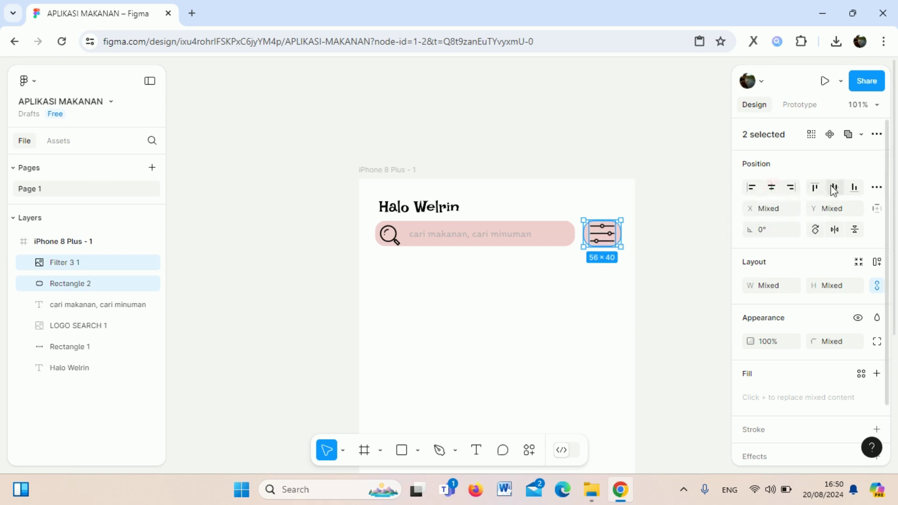
pyautogui.click(671, 222)
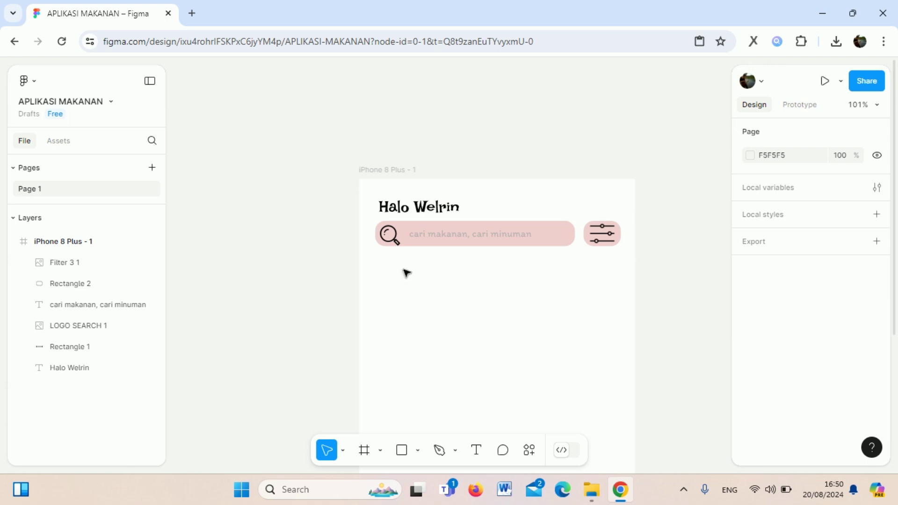
pyautogui.scroll(-1, 406, 273)
pyautogui.scroll(-4, 406, 273)
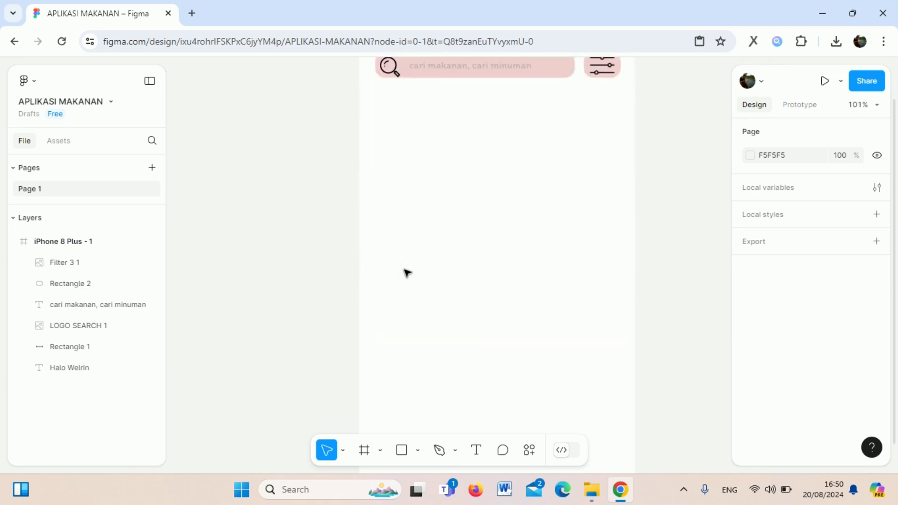
pyautogui.scroll(1, 411, 270)
pyautogui.scroll(2, 421, 266)
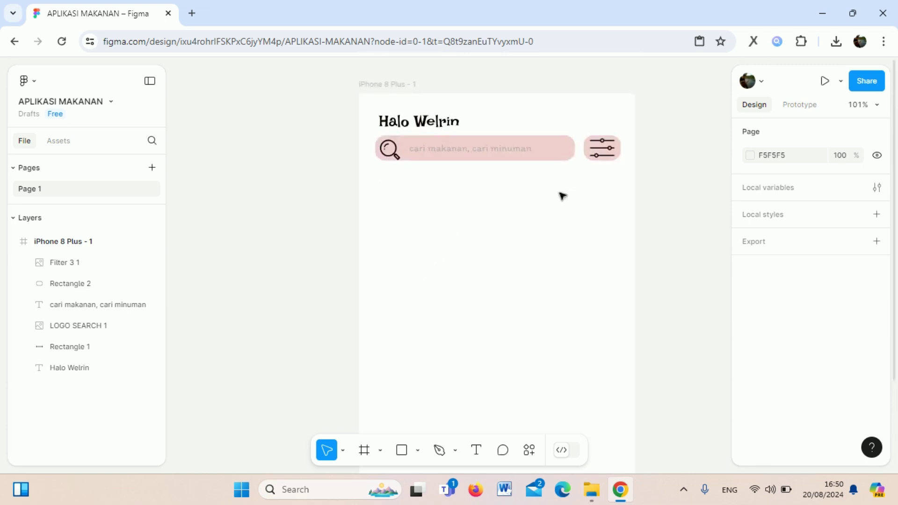
pyautogui.scroll(2, 577, 318)
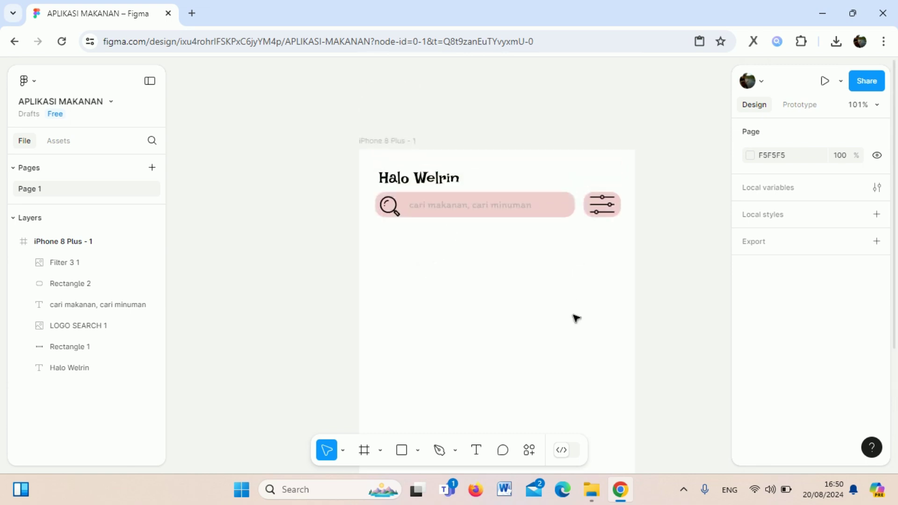
pyautogui.scroll(-1, 576, 317)
pyautogui.scroll(1, 576, 318)
pyautogui.scroll(-1, 575, 321)
pyautogui.scroll(-1, 515, 303)
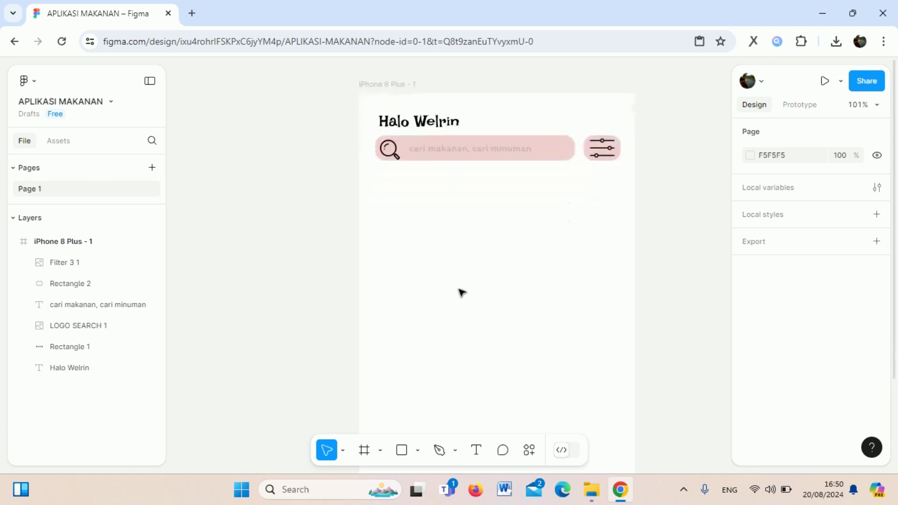
pyautogui.scroll(3, 453, 327)
# Draw a grey 104×102 rectangle with corner radius 10 below the search bar at X 30, Y 119
pyautogui.click(417, 451)
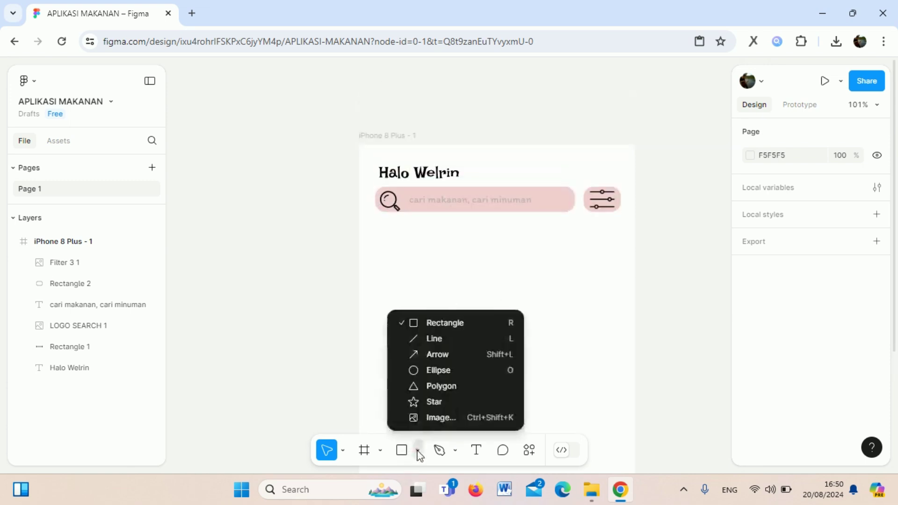
pyautogui.click(431, 329)
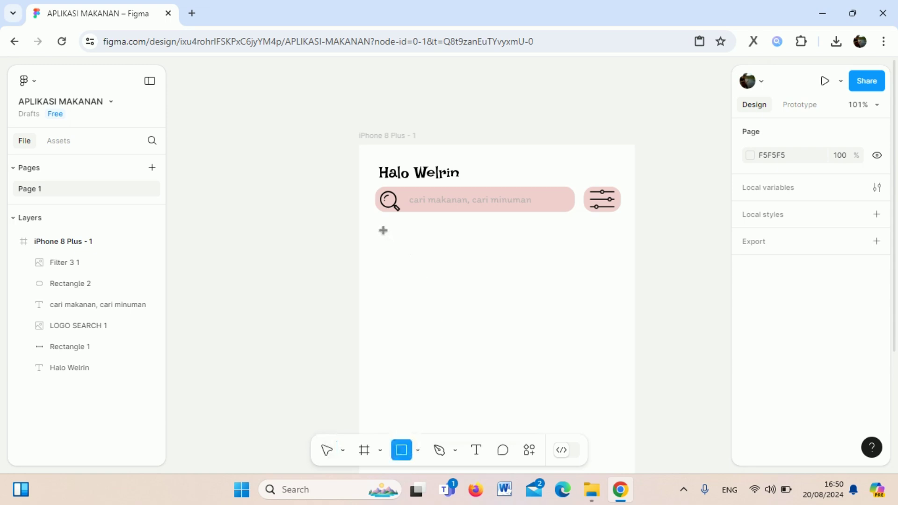
pyautogui.moveTo(383, 230); pyautogui.dragTo(452, 298)
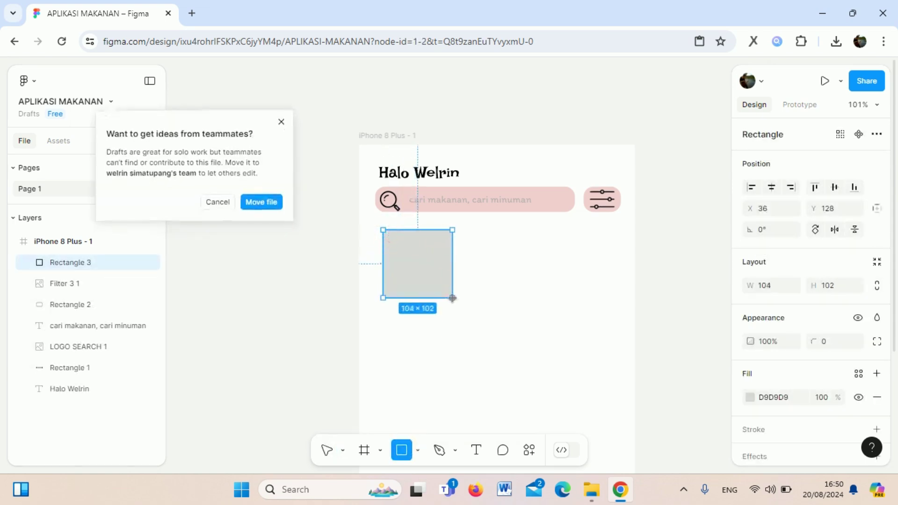
pyautogui.click(281, 123)
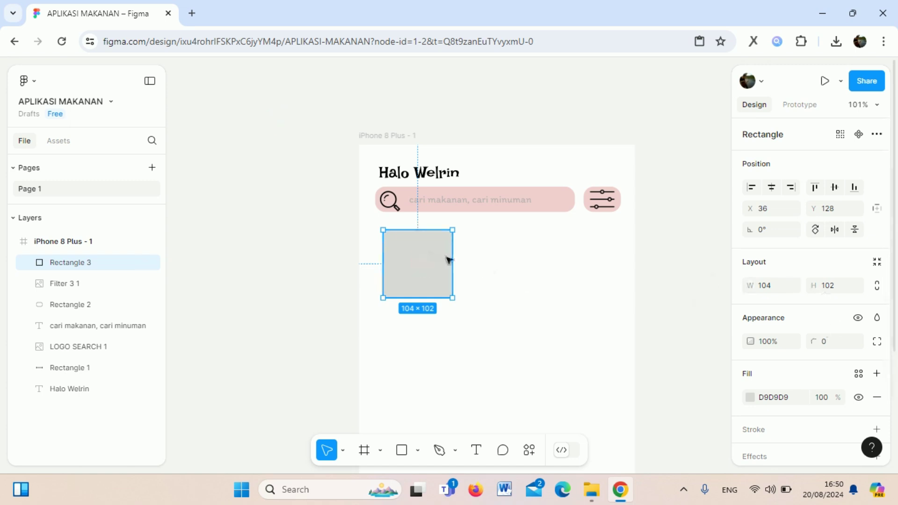
pyautogui.scroll(-2, 813, 299)
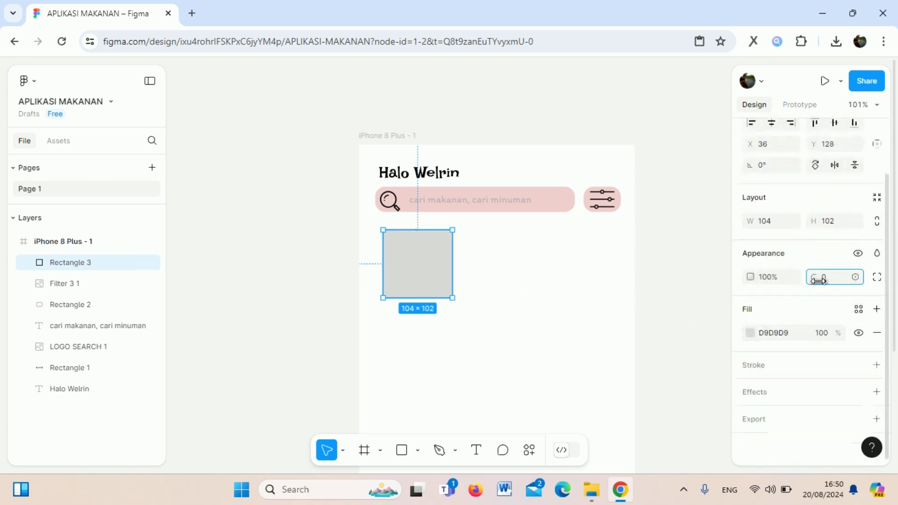
pyautogui.moveTo(833, 277)
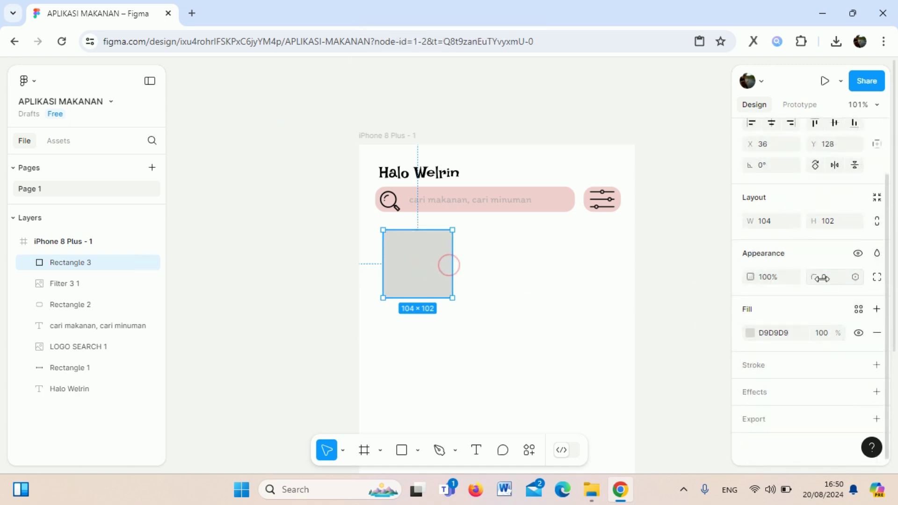
pyautogui.click(826, 277)
pyautogui.write('10')
pyautogui.click(667, 305)
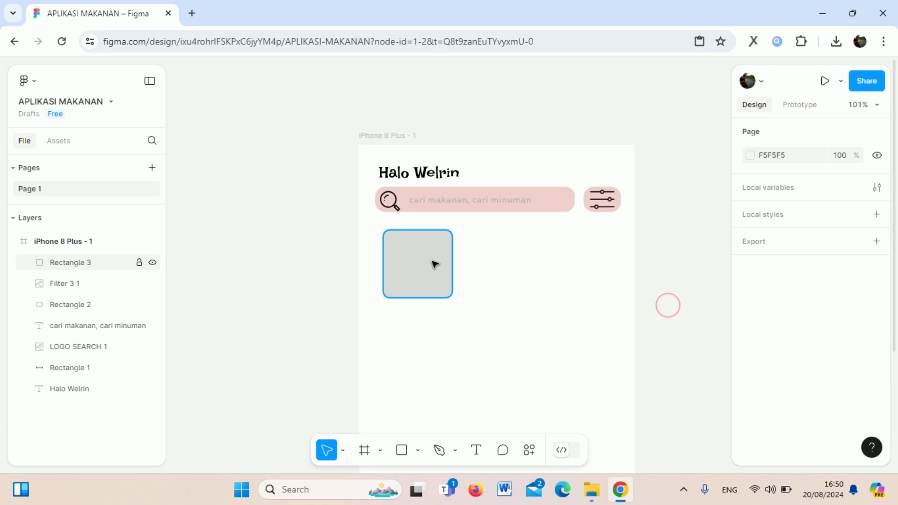
pyautogui.moveTo(435, 262); pyautogui.dragTo(430, 256)
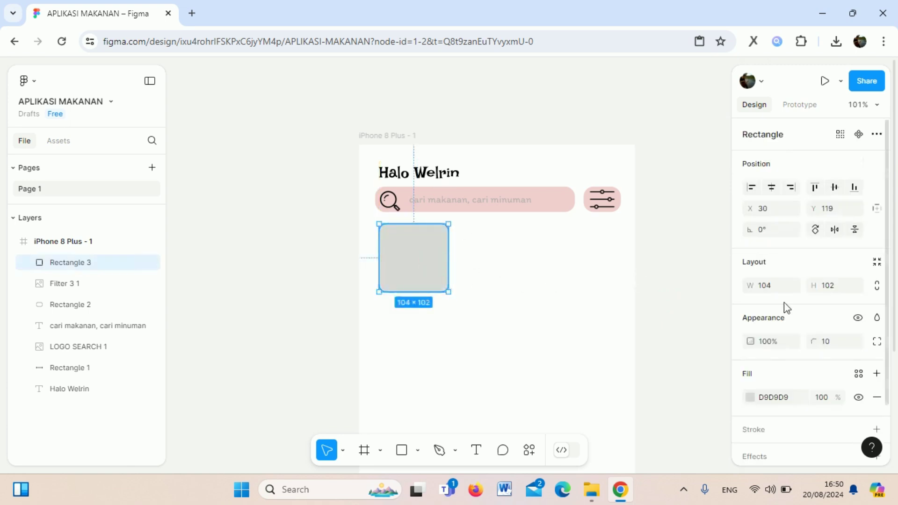
pyautogui.scroll(-2, 823, 329)
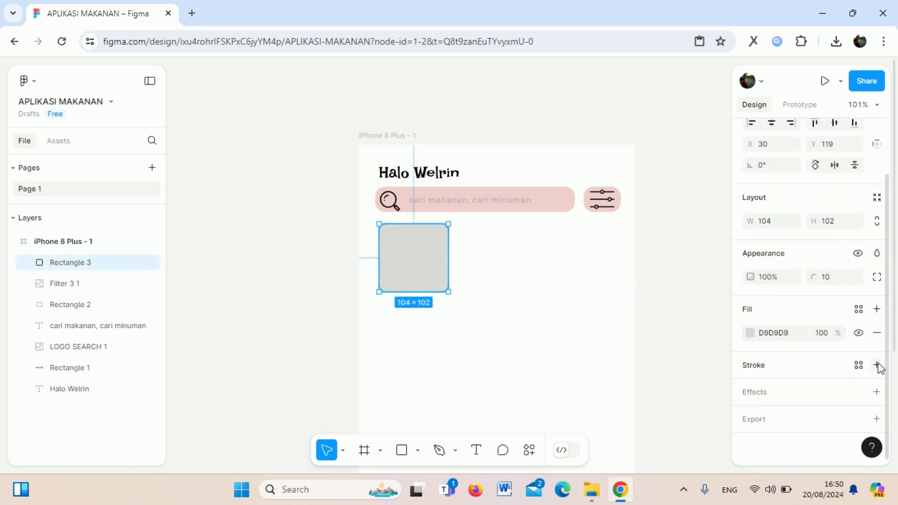
# Add a black stroke to the card and set its position to Outside
pyautogui.click(812, 372)
pyautogui.scroll(-2, 810, 367)
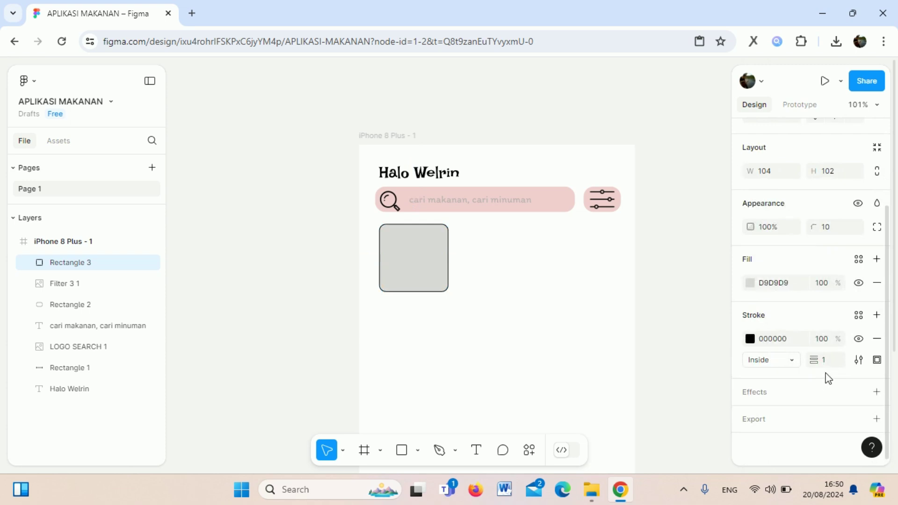
pyautogui.click(825, 364)
pyautogui.write('4')
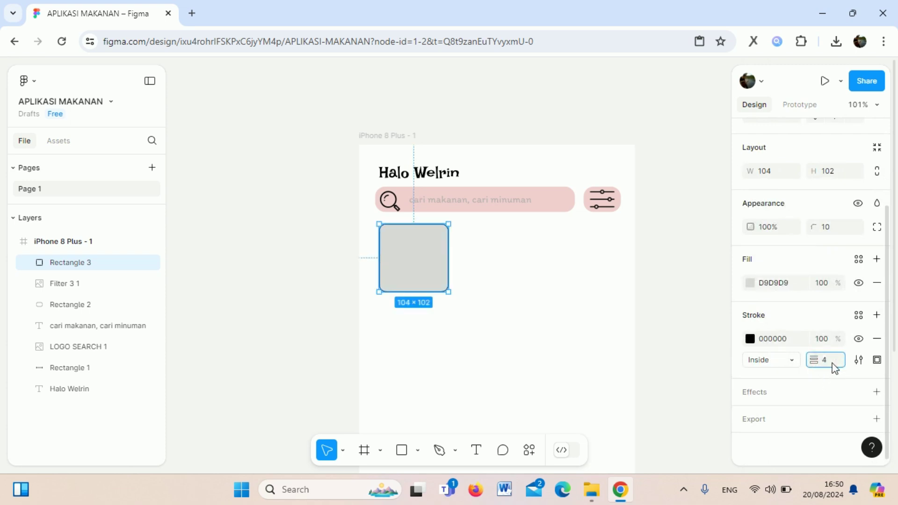
pyautogui.press('Return')
pyautogui.click(779, 362)
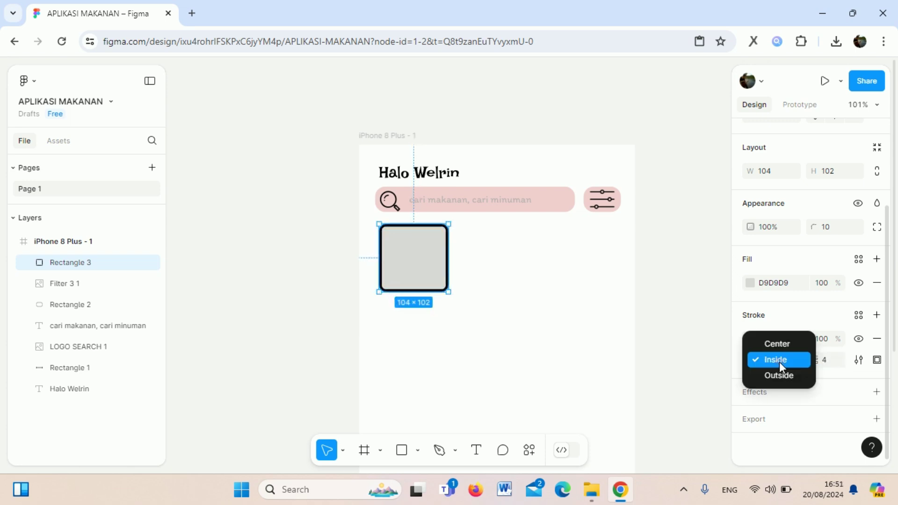
pyautogui.click(780, 374)
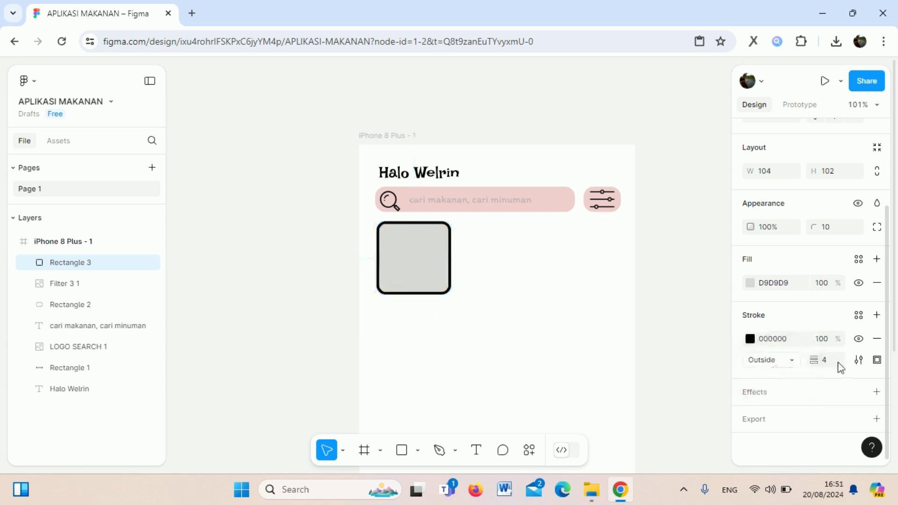
# Add two Drop shadow effects and reduce the stroke weight to 1
pyautogui.click(804, 394)
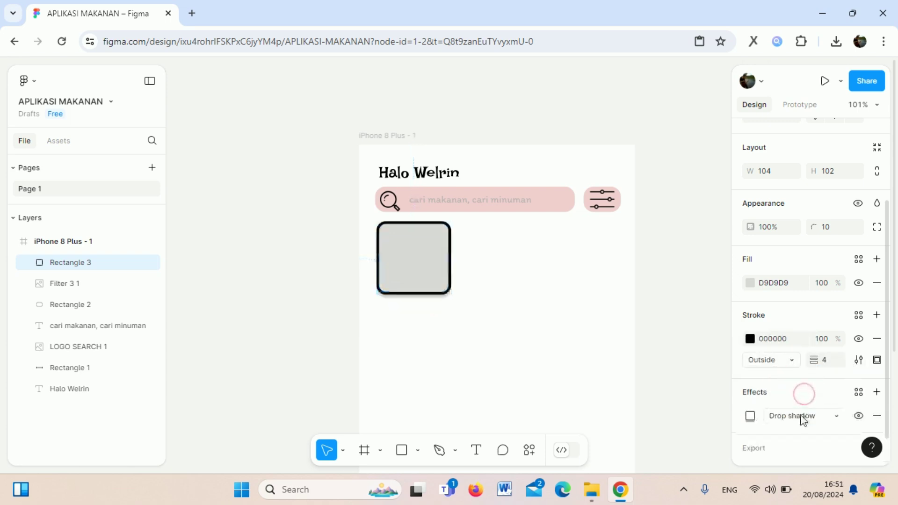
pyautogui.click(802, 417)
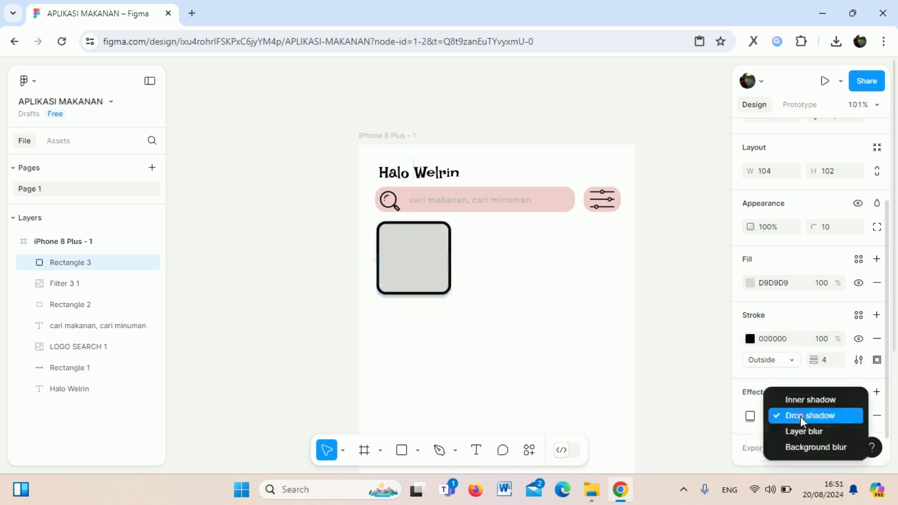
pyautogui.click(791, 363)
pyautogui.click(827, 368)
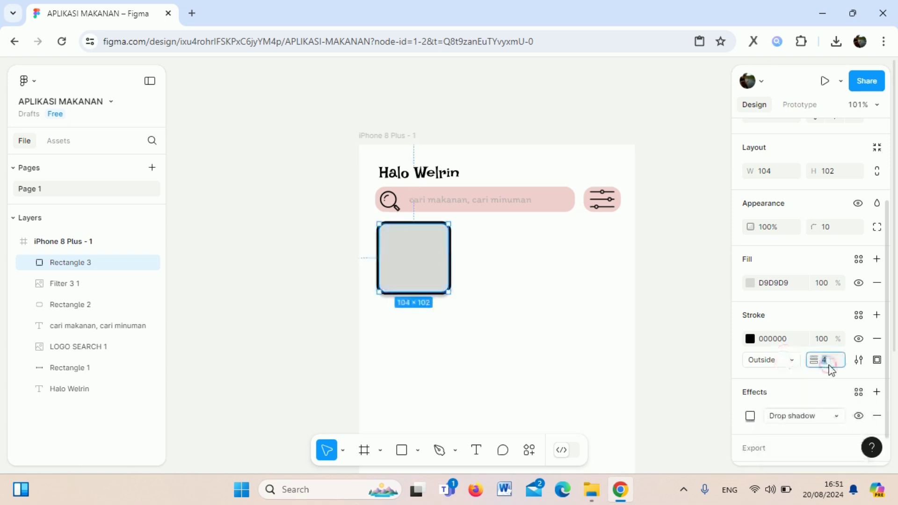
pyautogui.write('1')
pyautogui.press('Return')
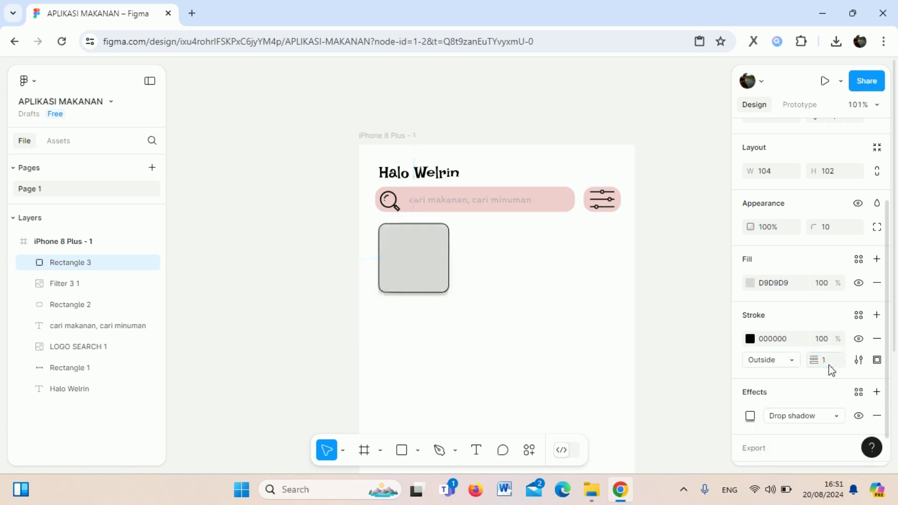
pyautogui.click(828, 415)
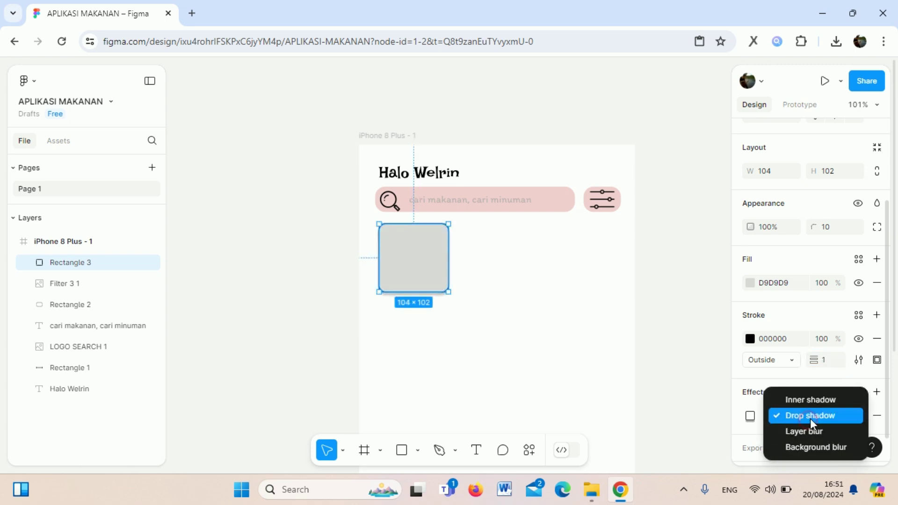
pyautogui.click(810, 417)
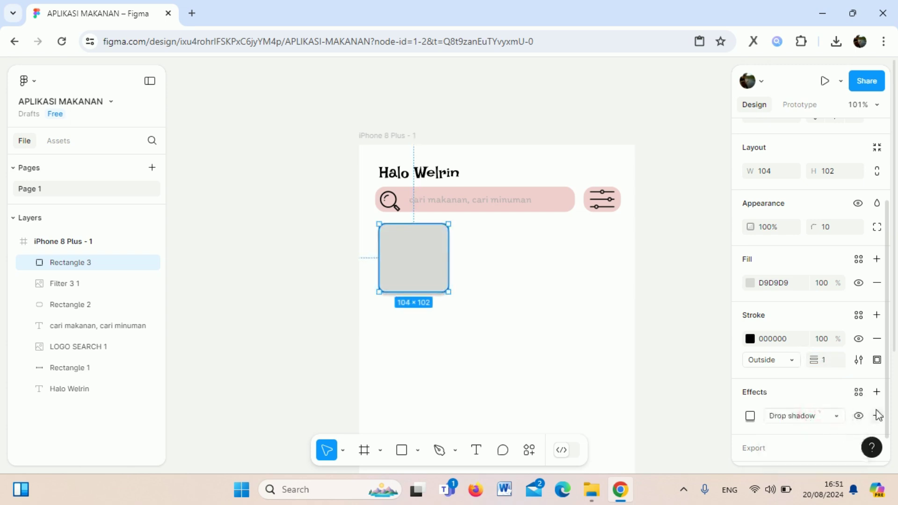
pyautogui.click(877, 394)
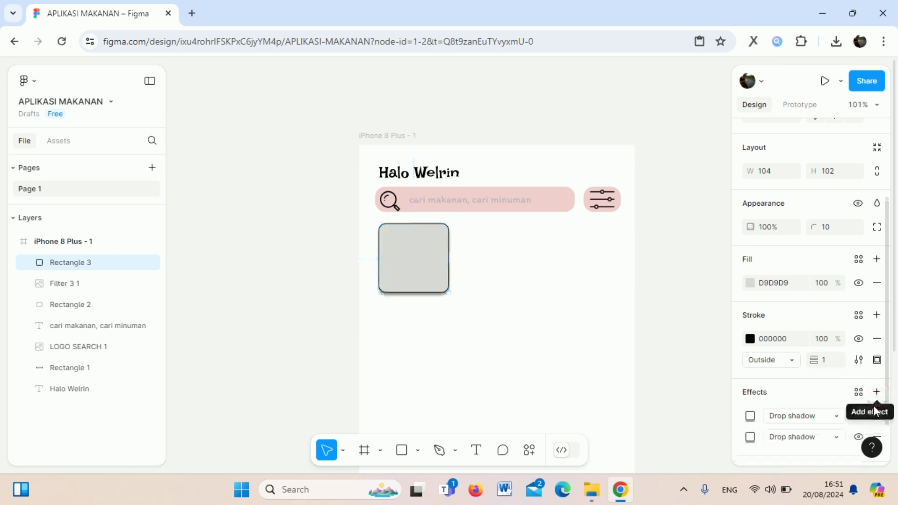
pyautogui.scroll(-3, 873, 399)
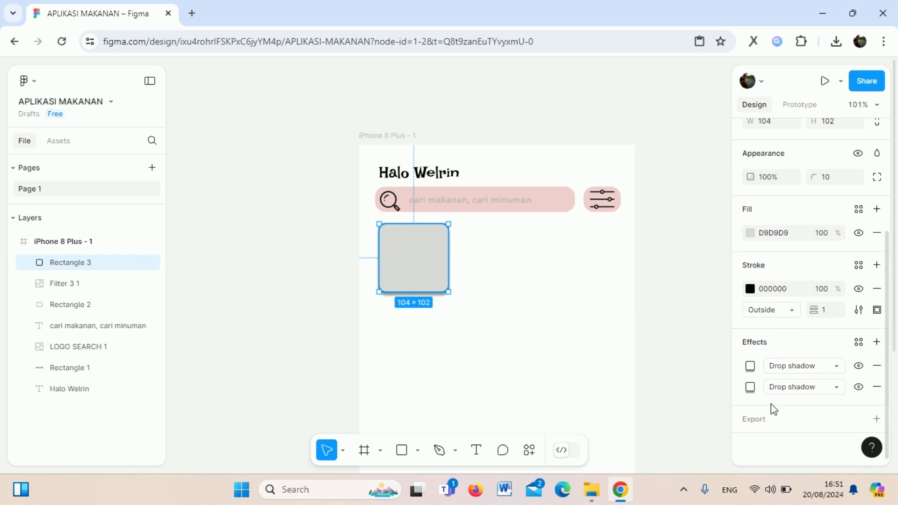
# Change the rounded card's fill colour to white (FFFFFF)
pyautogui.scroll(3, 765, 355)
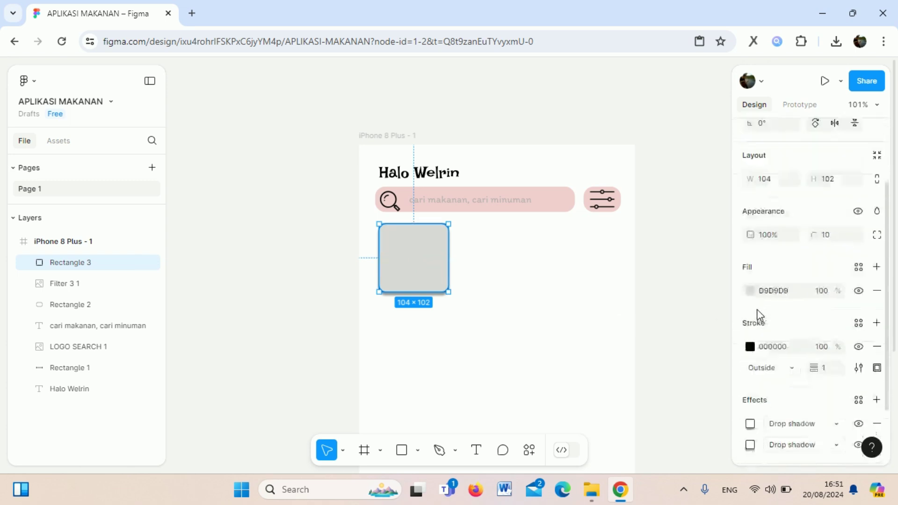
pyautogui.scroll(-1, 756, 311)
pyautogui.click(748, 265)
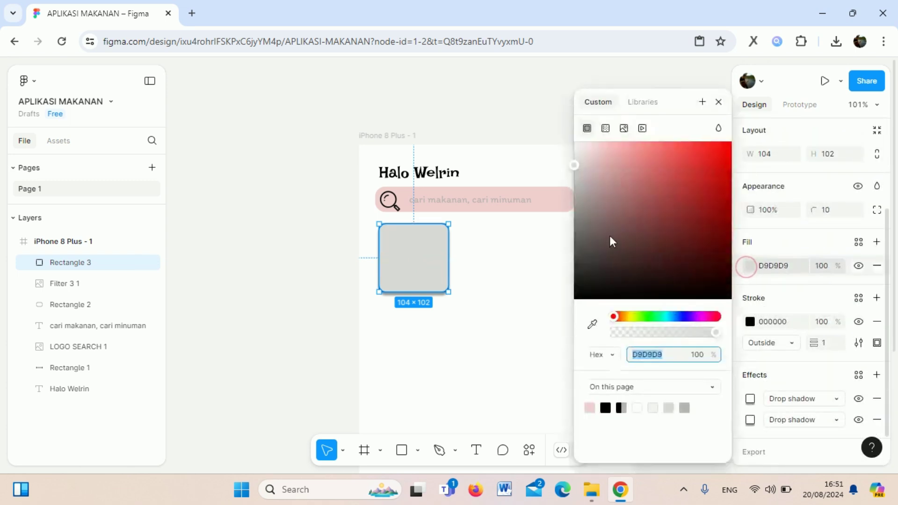
pyautogui.moveTo(610, 235); pyautogui.dragTo(574, 138)
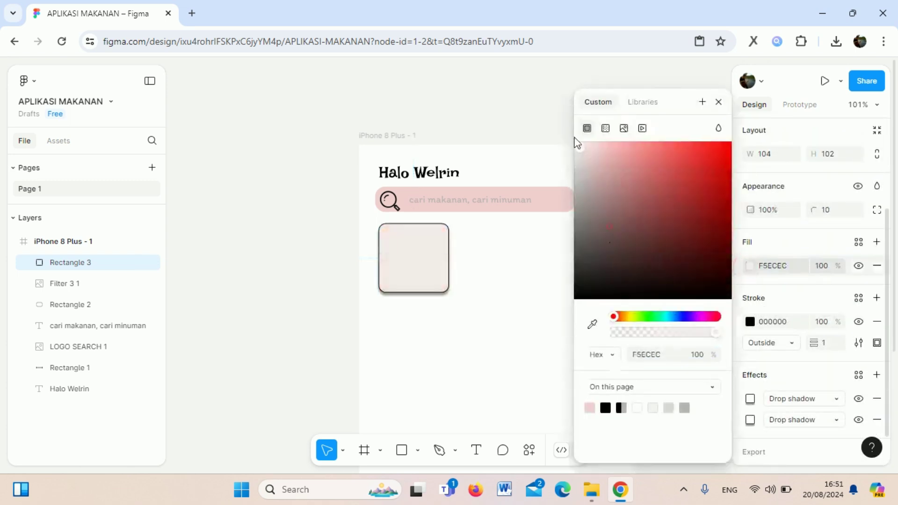
pyautogui.click(533, 119)
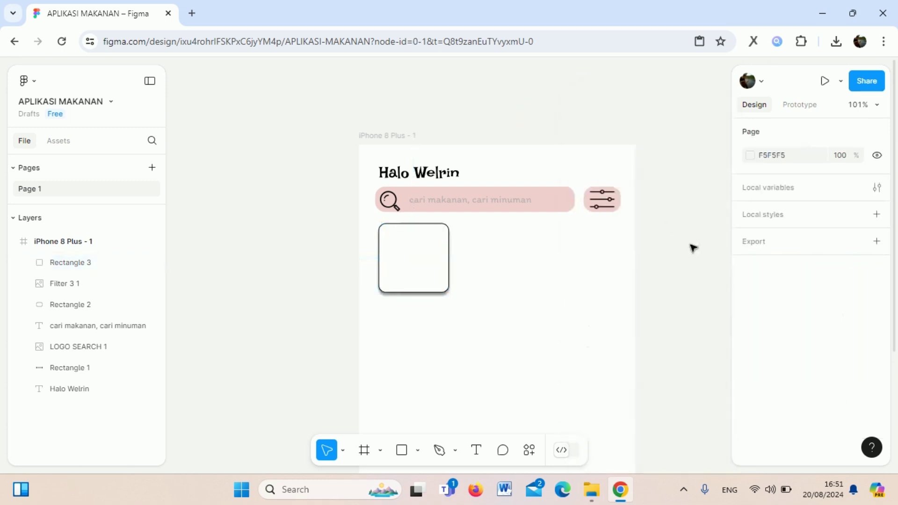
# Shrink the white card slightly to about 88 by 83
pyautogui.click(435, 274)
pyautogui.moveTo(448, 290); pyautogui.dragTo(438, 280)
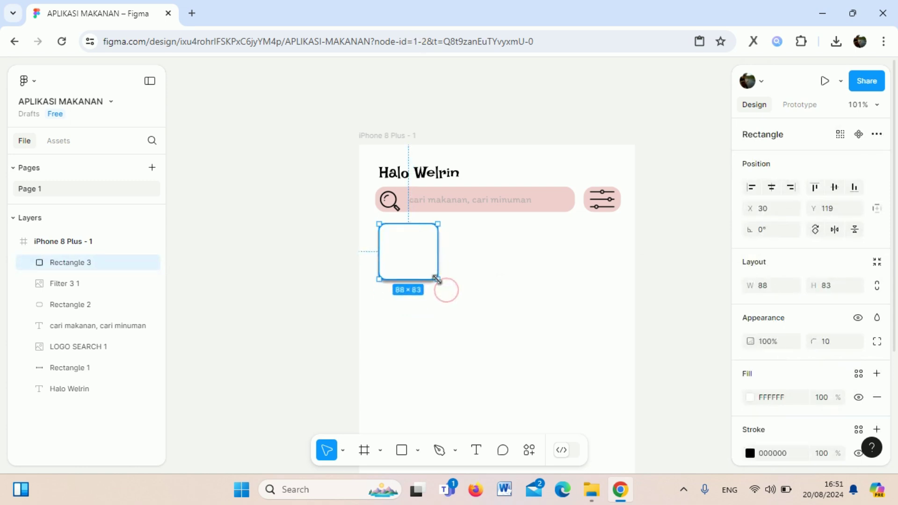
pyautogui.click(521, 114)
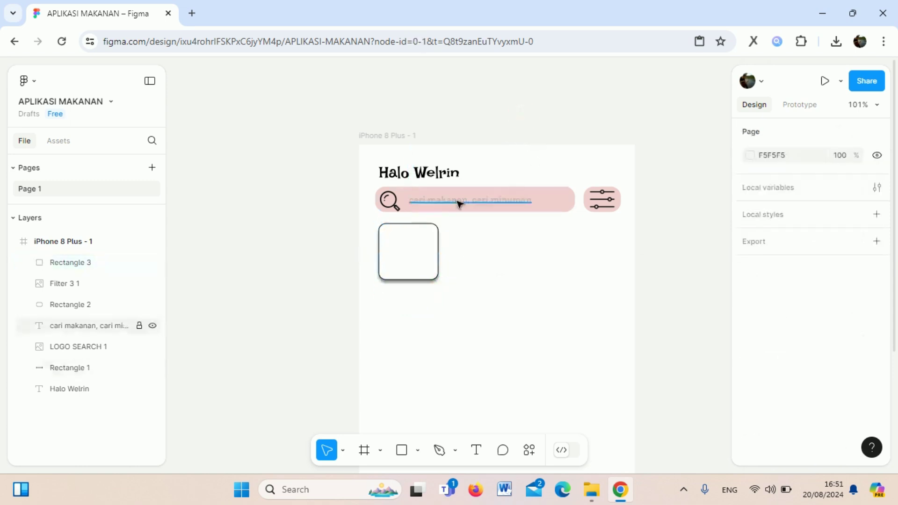
# Copy the meal-2-94 picture from the LOGO PNG folder and return to Figma in Chrome
pyautogui.moveTo(591, 489)
pyautogui.click(597, 499)
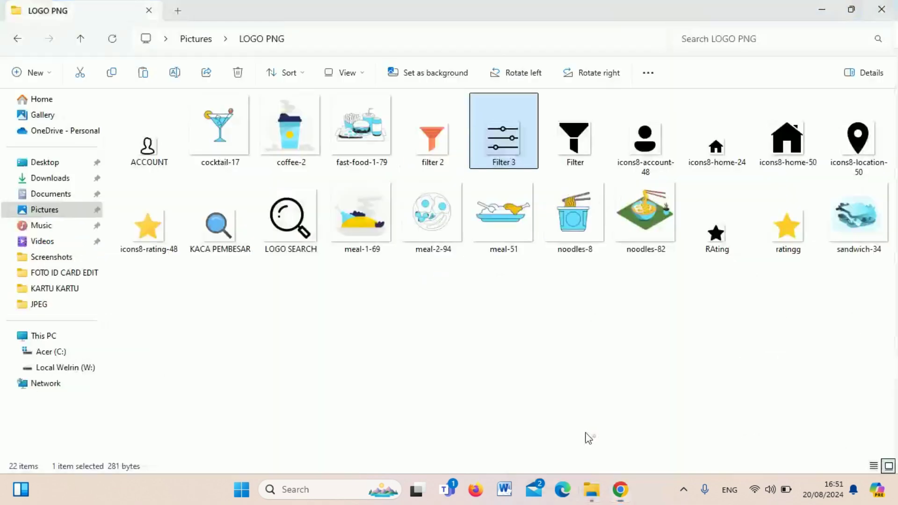
pyautogui.click(576, 373)
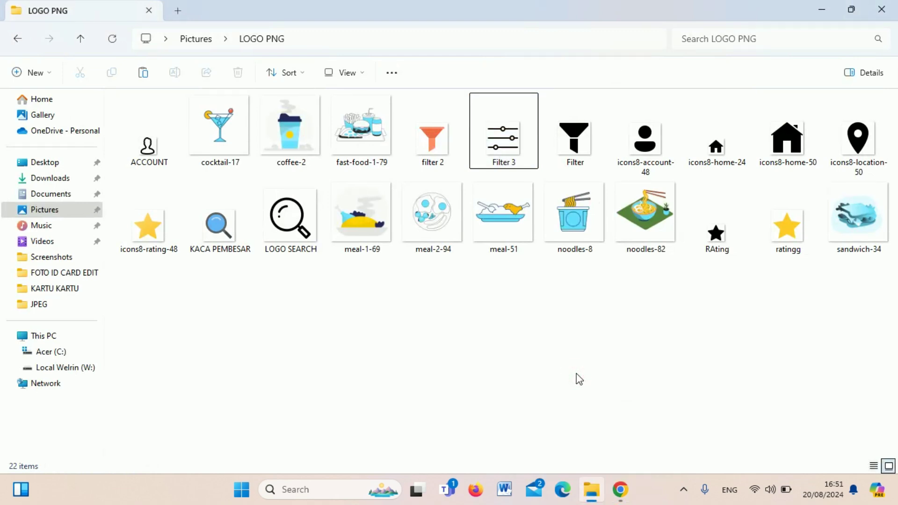
pyautogui.click(446, 223)
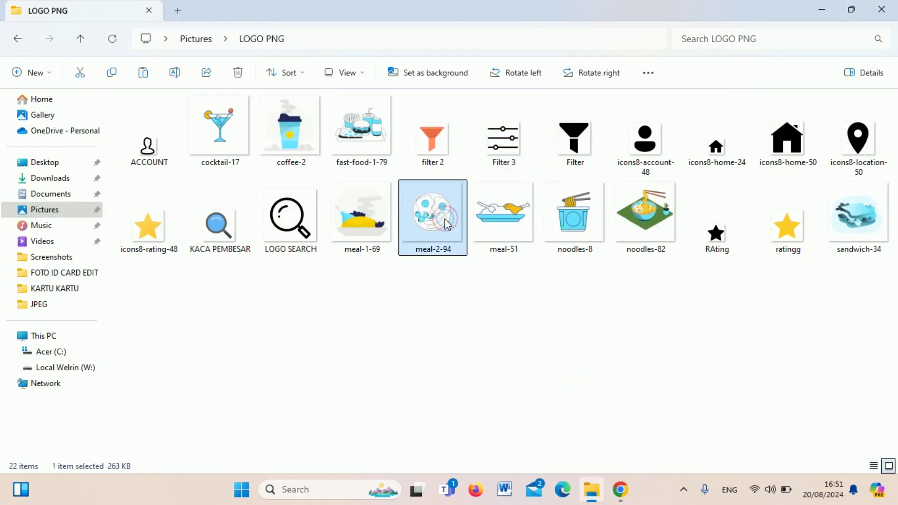
pyautogui.rightClick(446, 223)
pyautogui.click(488, 85)
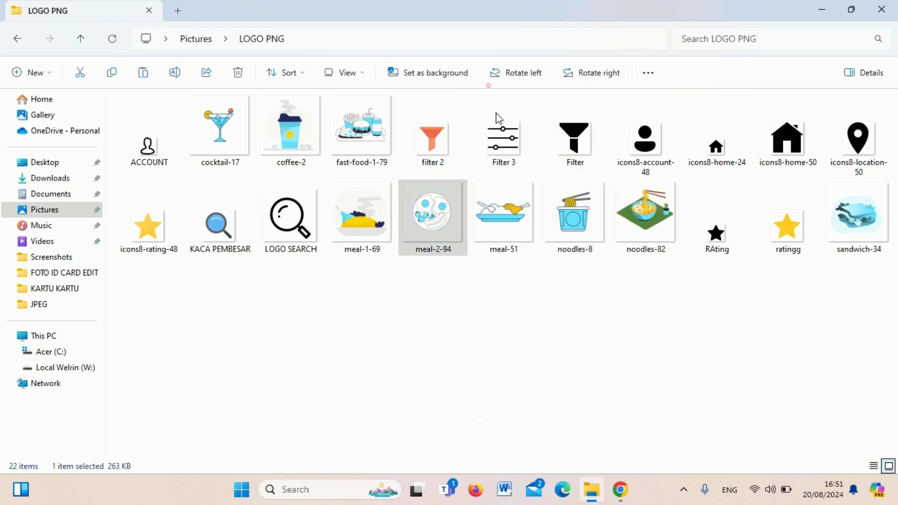
pyautogui.click(620, 489)
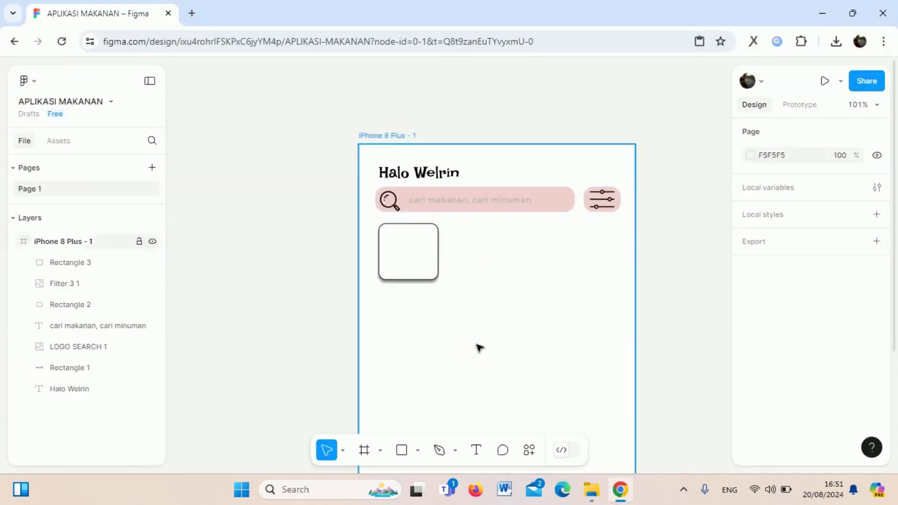
# Paste the meal-2-94 picture, shrink it and move it over the empty white card
pyautogui.hotkey('ctrl', 'v')
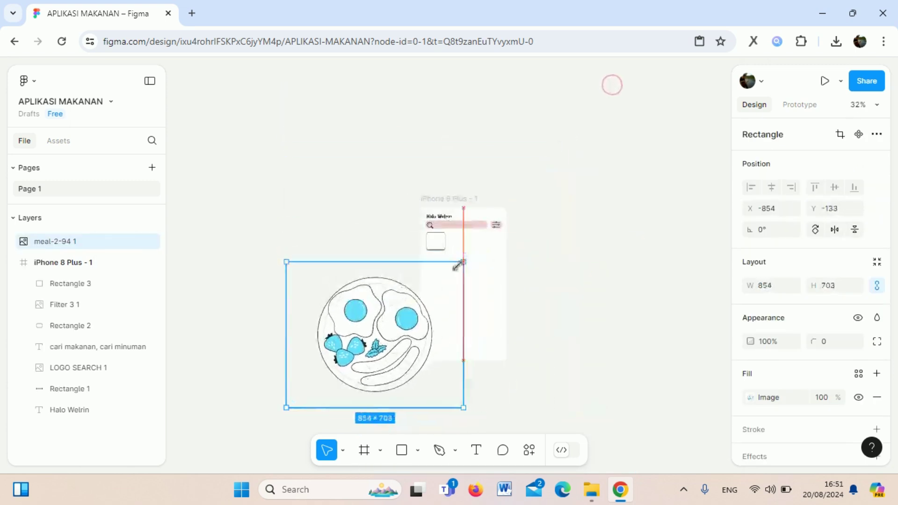
pyautogui.moveTo(610, 83); pyautogui.dragTo(324, 367)
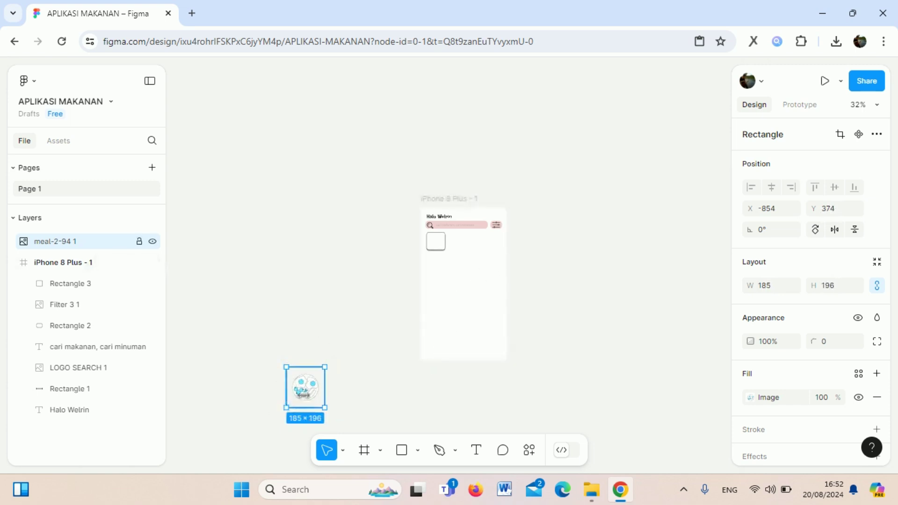
pyautogui.moveTo(303, 395); pyautogui.dragTo(449, 312)
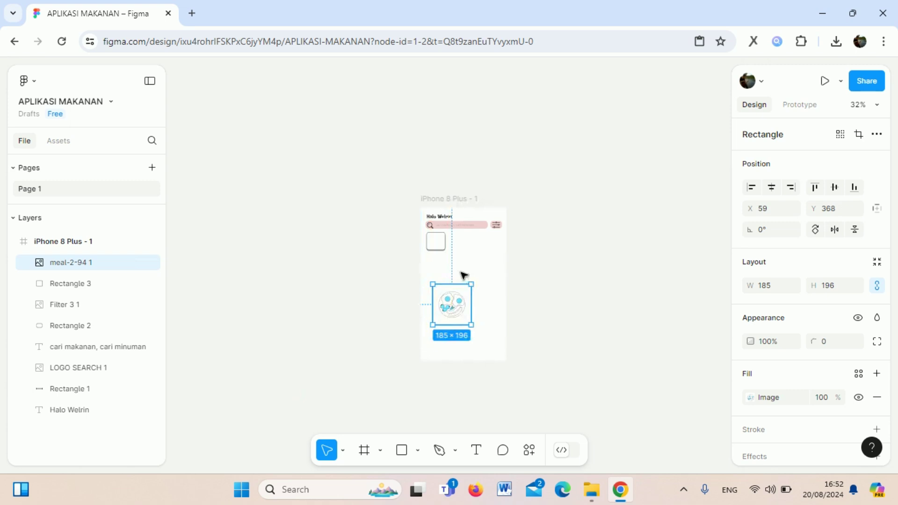
pyautogui.click(475, 272)
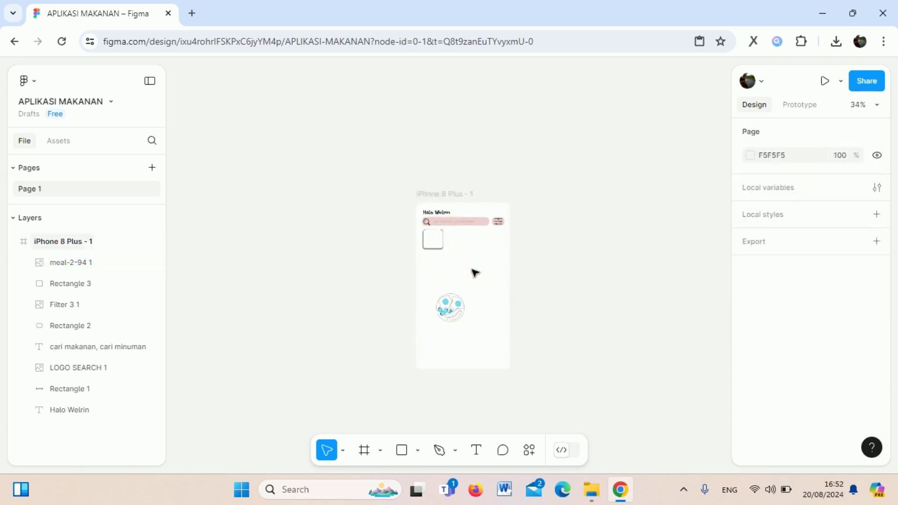
pyautogui.scroll(5, 473, 272)
pyautogui.scroll(5, 474, 272)
pyautogui.moveTo(434, 377); pyautogui.dragTo(377, 181)
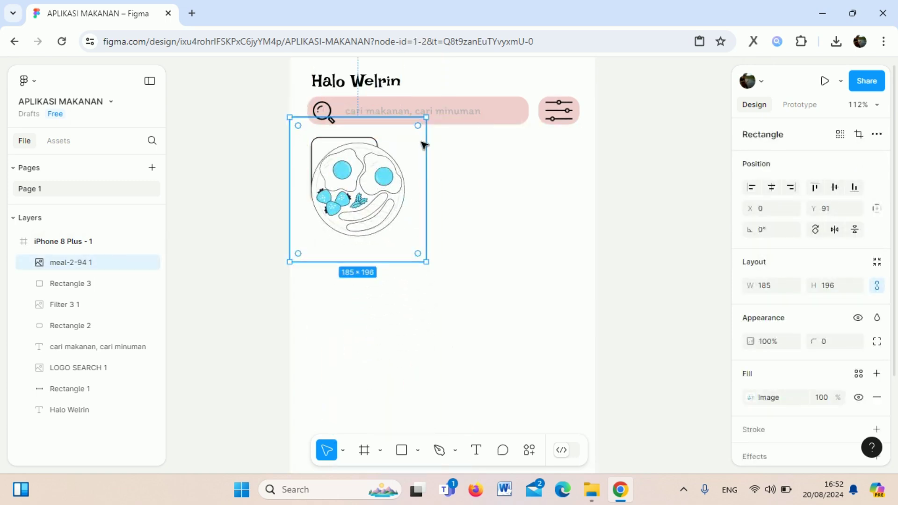
pyautogui.moveTo(425, 117)
pyautogui.mouseDown()
pyautogui.moveTo(345, 201)
pyautogui.moveTo(337, 176)
pyautogui.mouseUp()
pyautogui.click(411, 268)
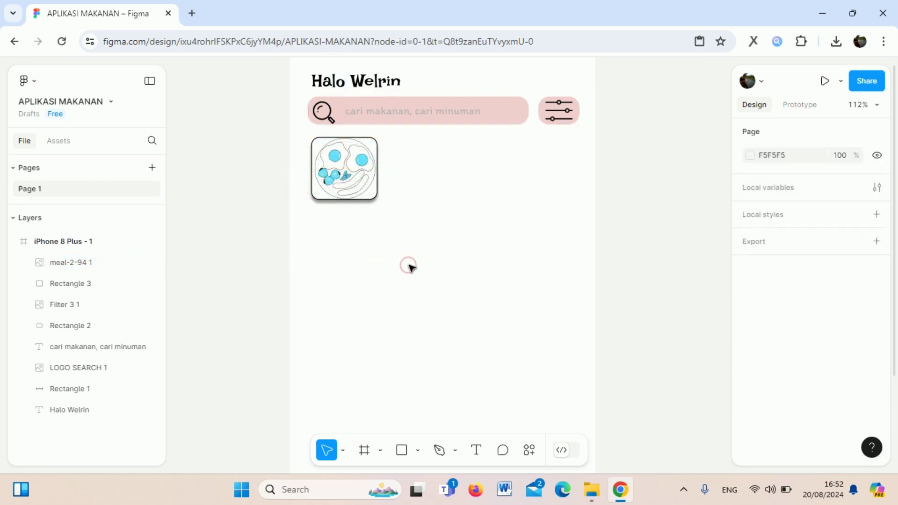
# Reorder the picture above Rectangle 3 in Layers, fit it inside the card, and select both
pyautogui.click(364, 181)
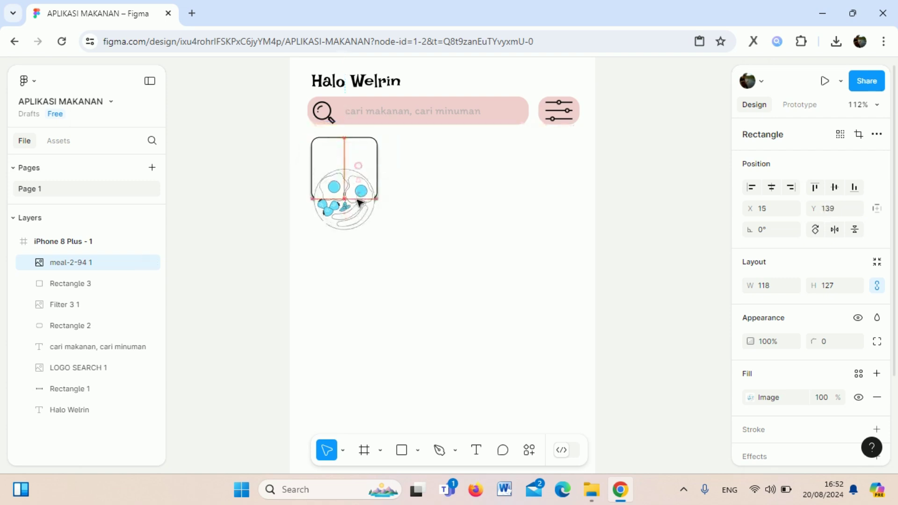
pyautogui.moveTo(369, 174); pyautogui.dragTo(368, 221)
pyautogui.moveTo(71, 262)
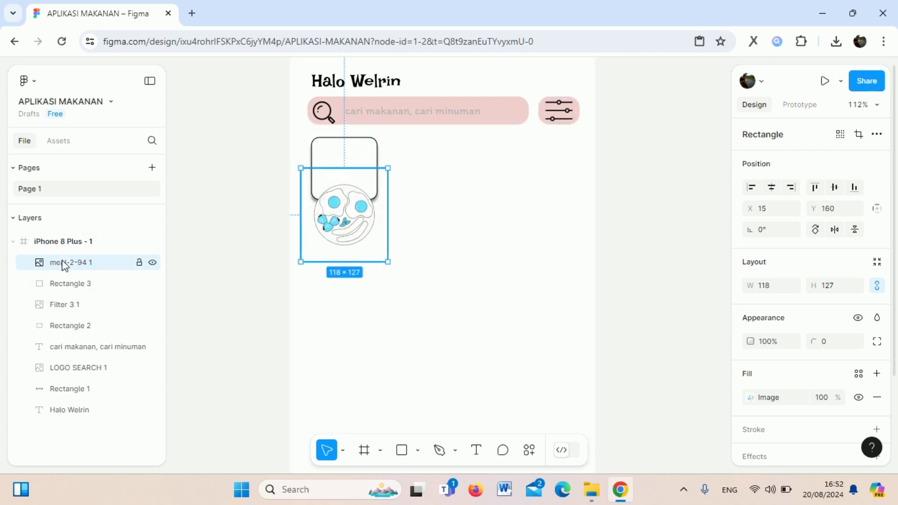
pyautogui.moveTo(63, 262); pyautogui.dragTo(65, 292)
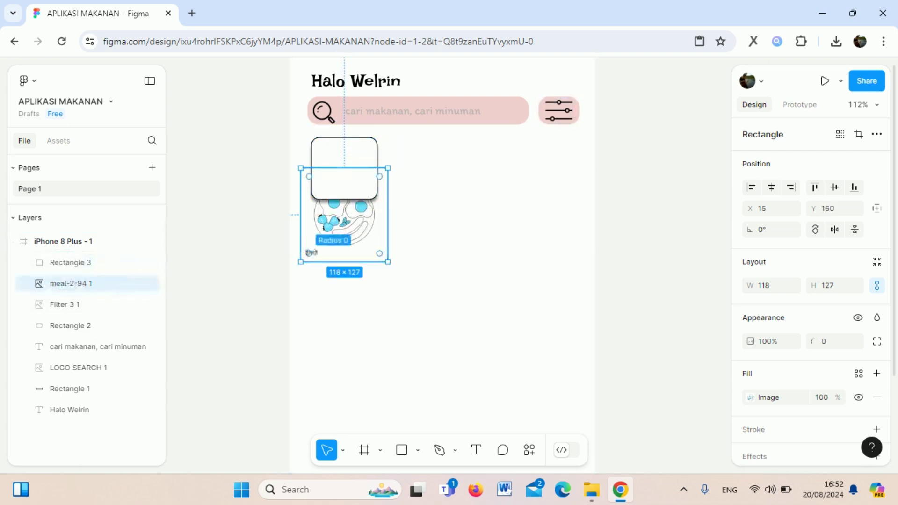
pyautogui.moveTo(348, 229)
pyautogui.mouseDown()
pyautogui.moveTo(356, 202)
pyautogui.moveTo(354, 211)
pyautogui.mouseUp()
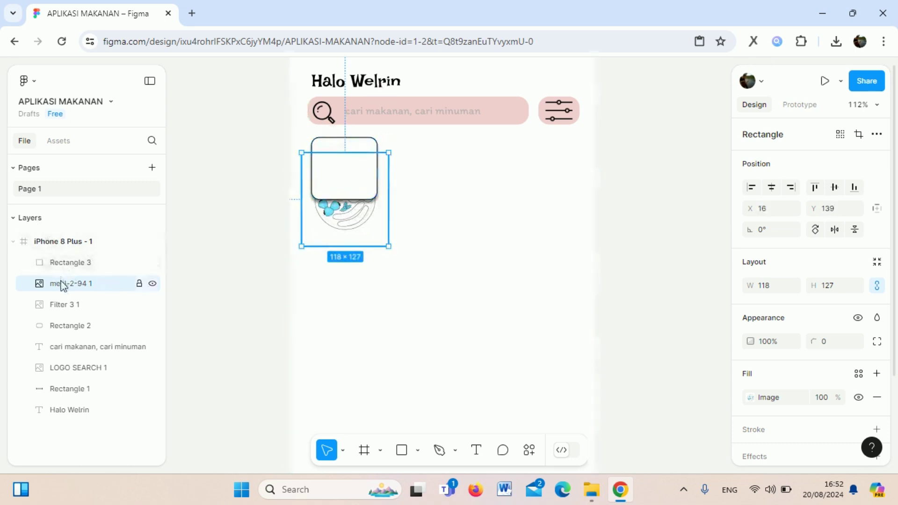
pyautogui.moveTo(61, 287); pyautogui.dragTo(62, 260)
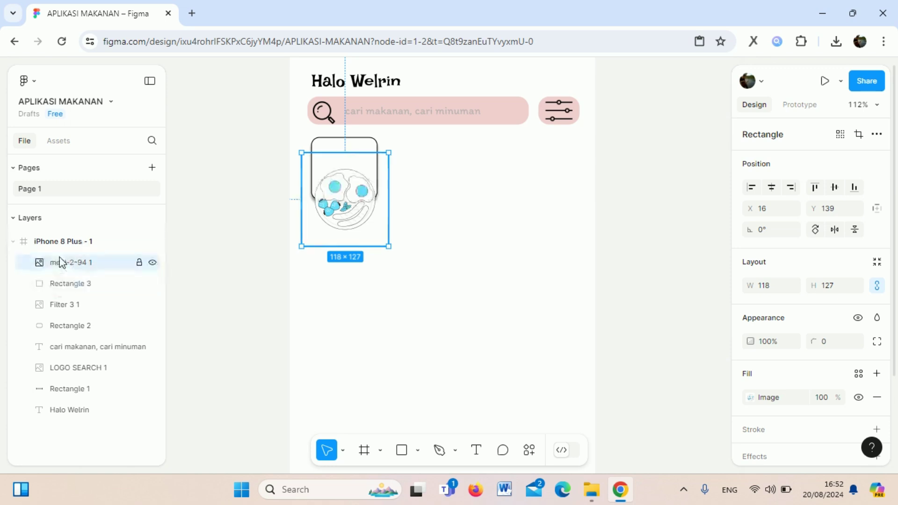
pyautogui.moveTo(341, 211); pyautogui.dragTo(351, 183)
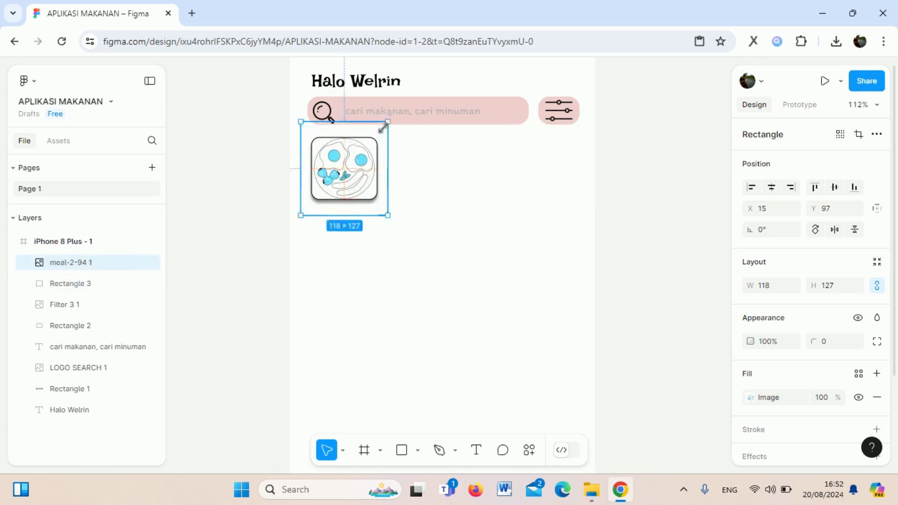
pyautogui.moveTo(382, 127); pyautogui.dragTo(377, 134)
pyautogui.moveTo(351, 174)
pyautogui.mouseDown()
pyautogui.moveTo(358, 168)
pyautogui.moveTo(363, 177)
pyautogui.mouseUp()
pyautogui.click(414, 186)
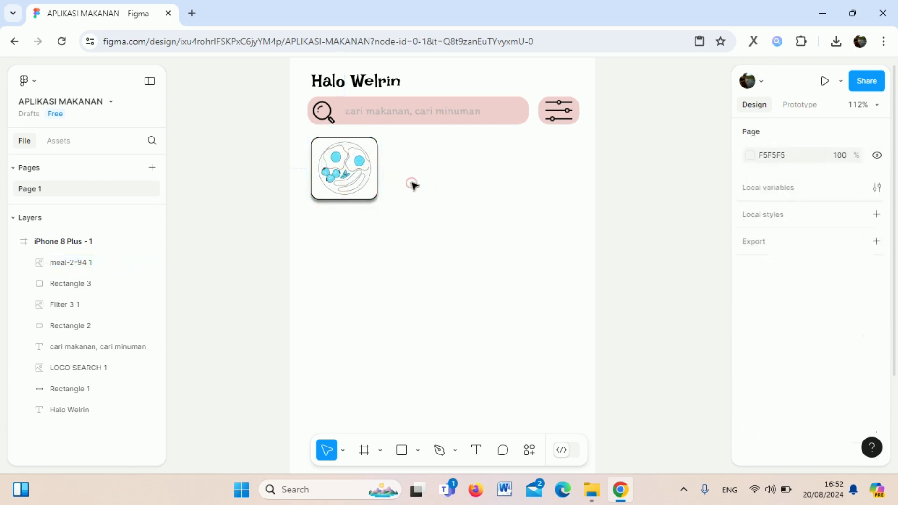
pyautogui.moveTo(298, 136); pyautogui.dragTo(386, 208)
# Align the meal picture and white card on horizontal and vertical centres
pyautogui.click(771, 187)
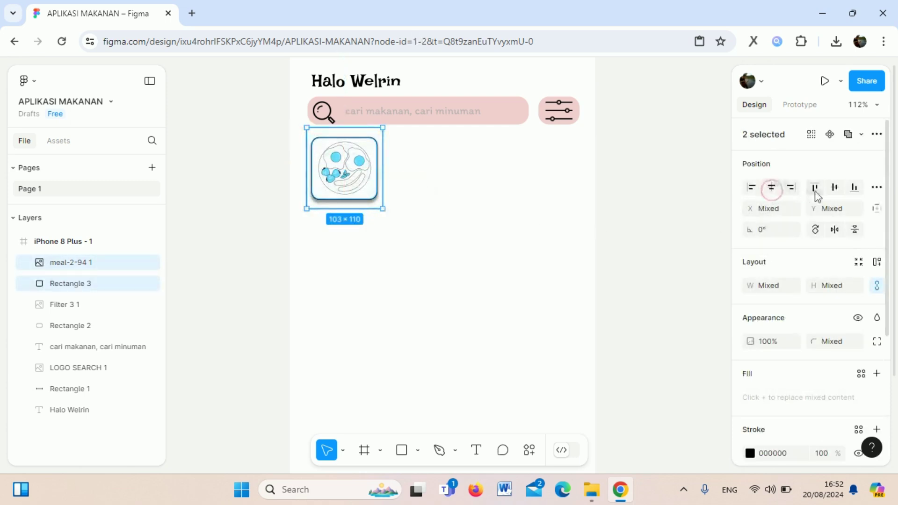
pyautogui.click(834, 187)
pyautogui.click(657, 213)
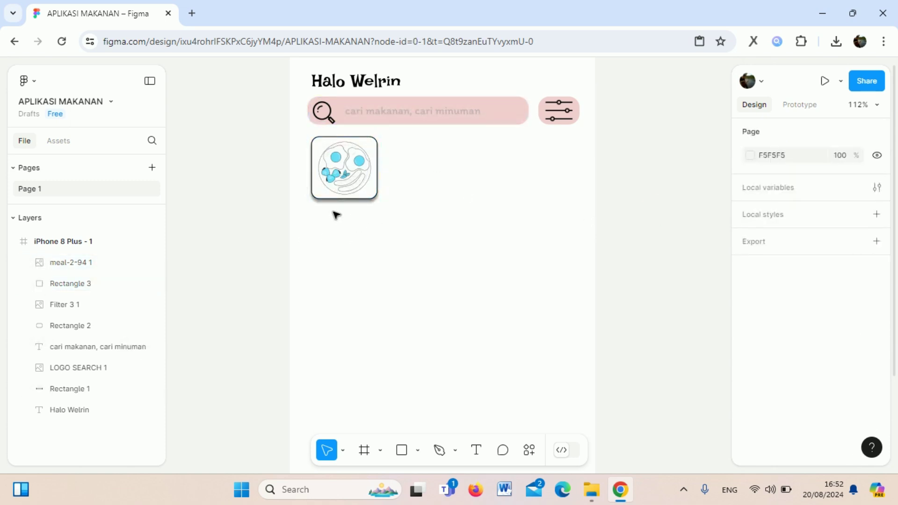
pyautogui.scroll(-3, 341, 247)
pyautogui.scroll(-1, 343, 250)
pyautogui.scroll(8, 343, 252)
pyautogui.scroll(2, 344, 253)
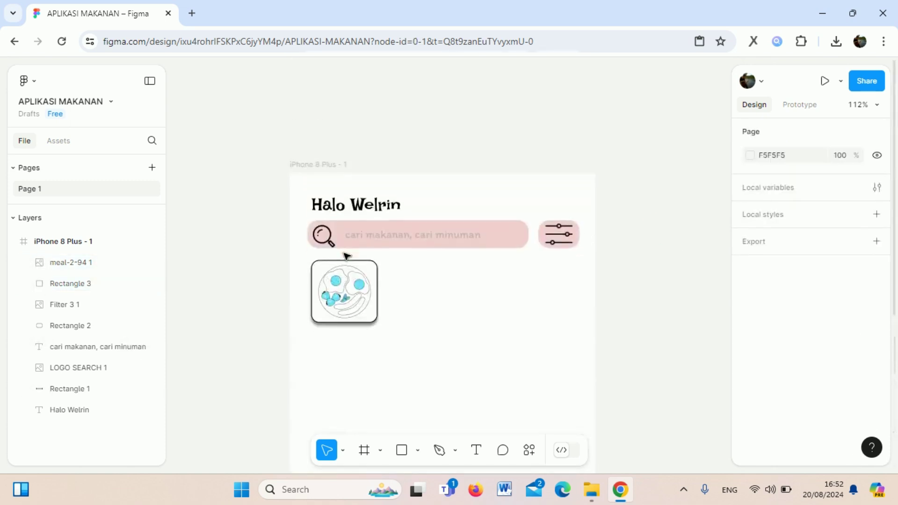
pyautogui.scroll(-2, 360, 280)
pyautogui.scroll(-2, 358, 319)
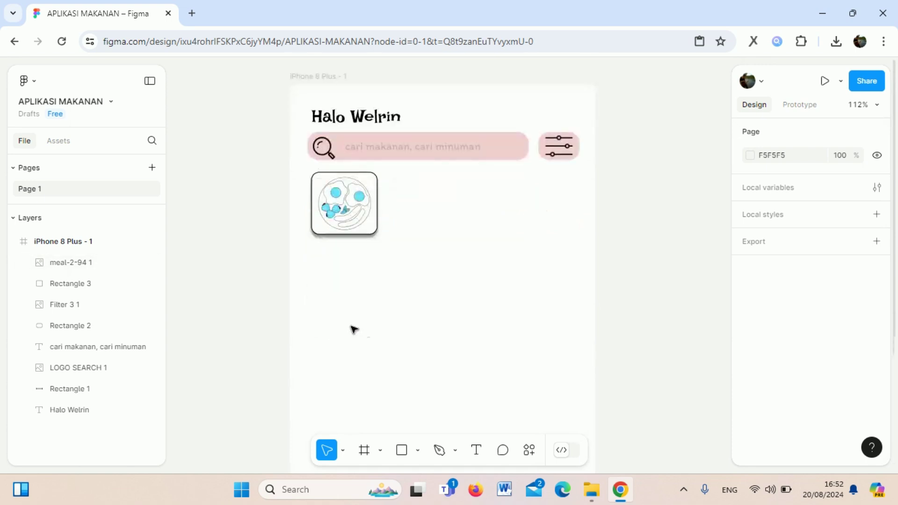
# Duplicate the Halo Welrin heading and move the copy below the search bar
pyautogui.click(373, 124)
pyautogui.rightClick(369, 101)
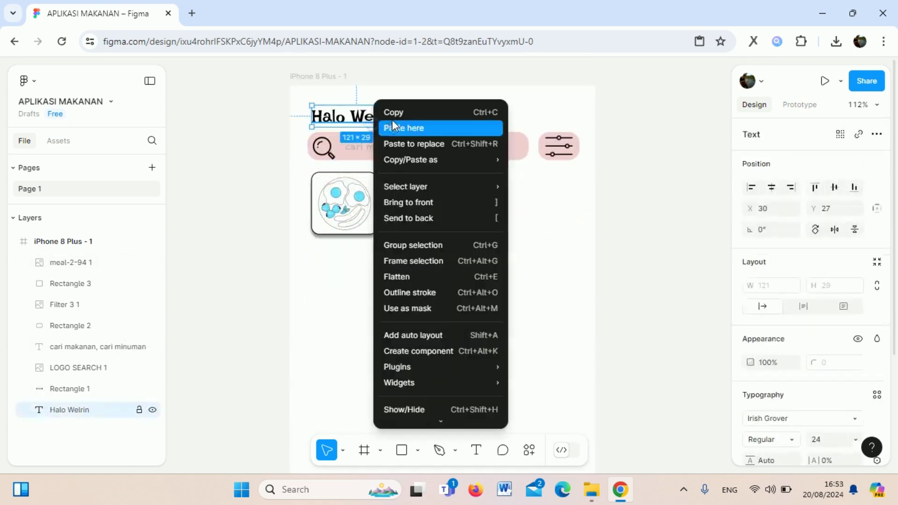
pyautogui.click(392, 109)
pyautogui.rightClick(389, 105)
pyautogui.click(411, 128)
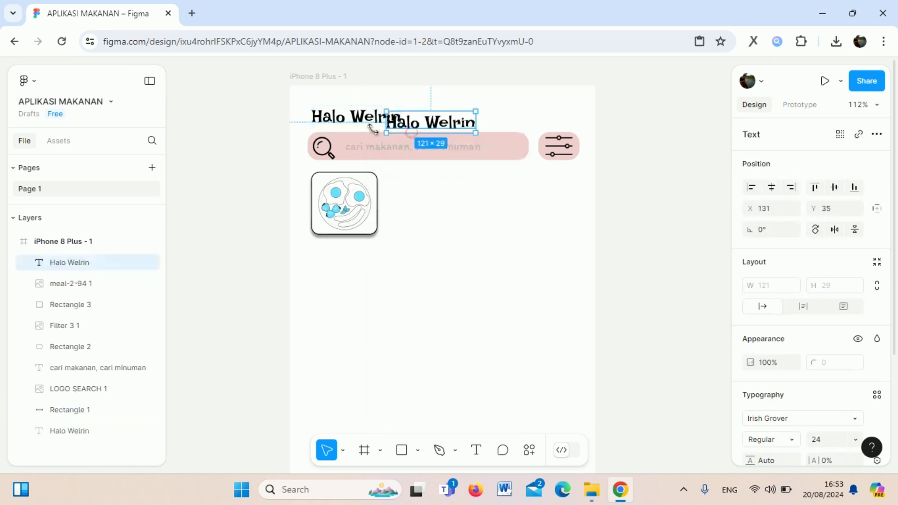
pyautogui.moveTo(433, 122)
pyautogui.mouseDown()
pyautogui.moveTo(423, 184)
pyautogui.moveTo(356, 253)
pyautogui.mouseUp()
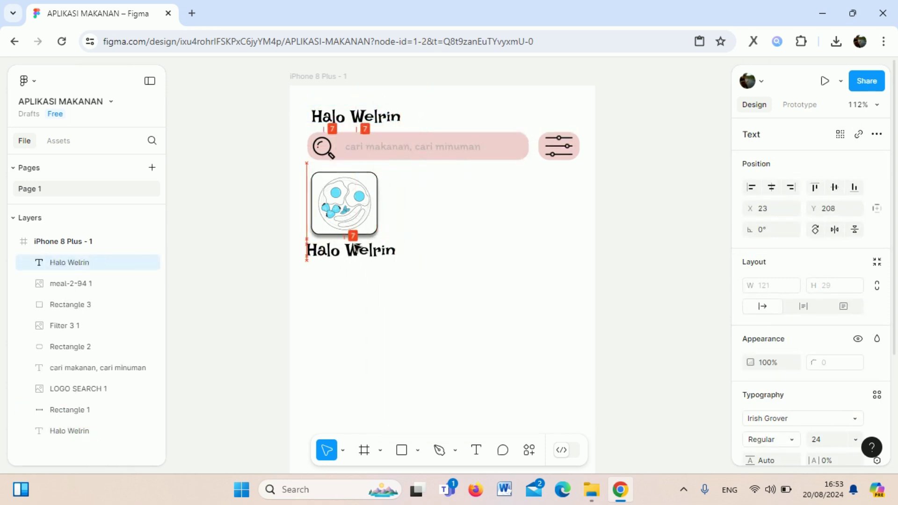
# Retype the copied heading as 'Sarapan'
pyautogui.doubleClick(379, 252)
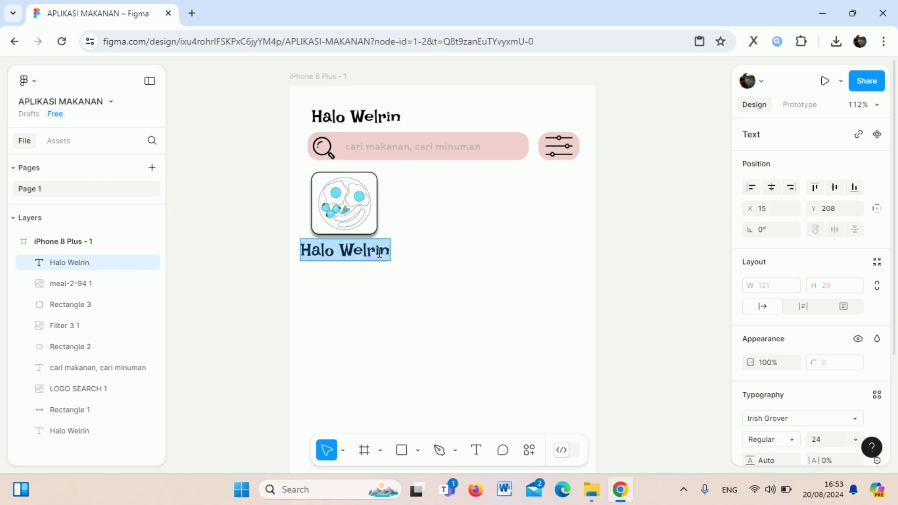
pyautogui.write('Sar')
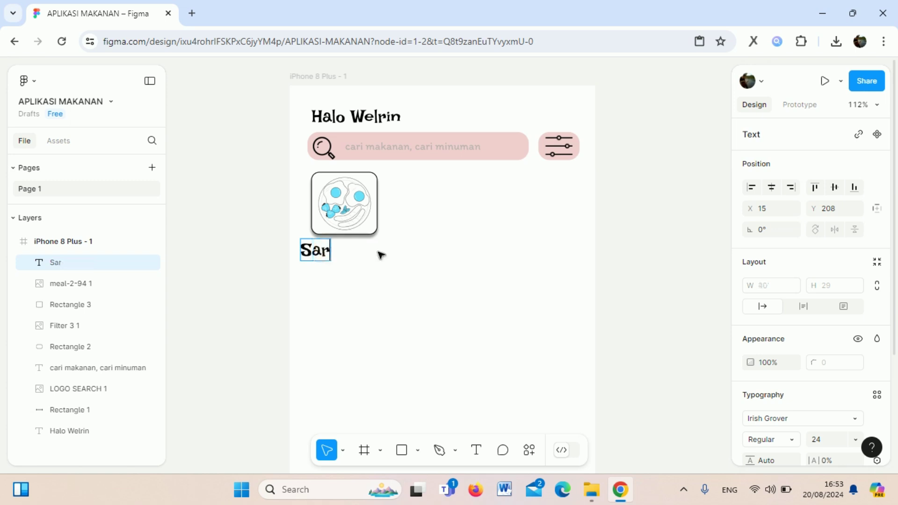
pyautogui.write('apan')
pyautogui.hotkey('ctrl', 'a')
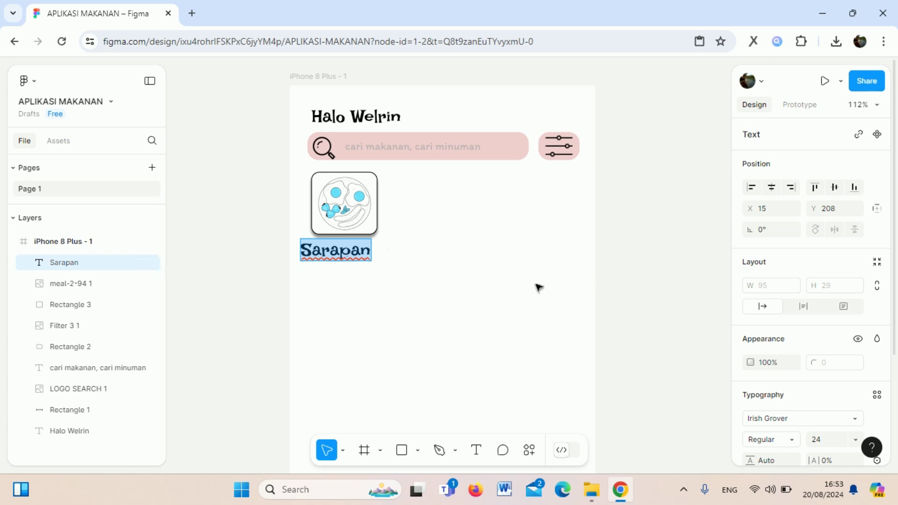
pyautogui.scroll(-1, 865, 335)
# Change the Sarapan label's font to Imprima
pyautogui.scroll(-4, 862, 341)
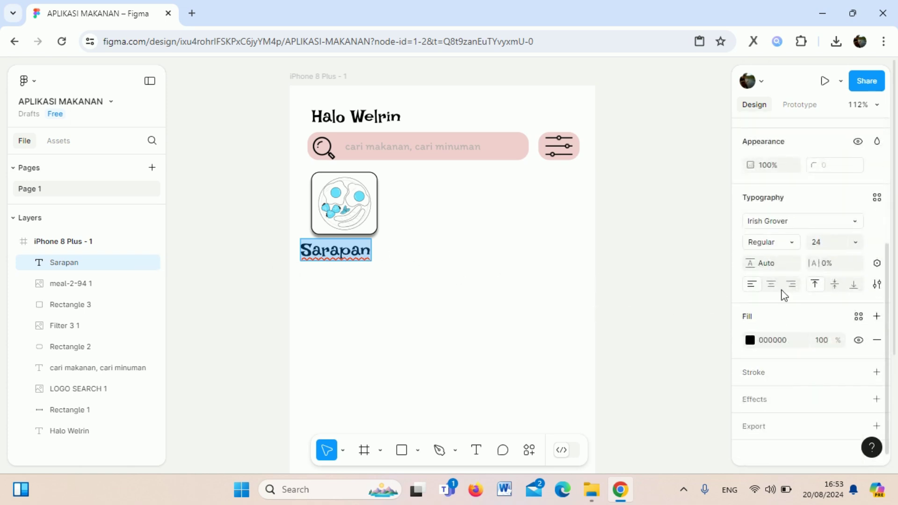
pyautogui.click(779, 224)
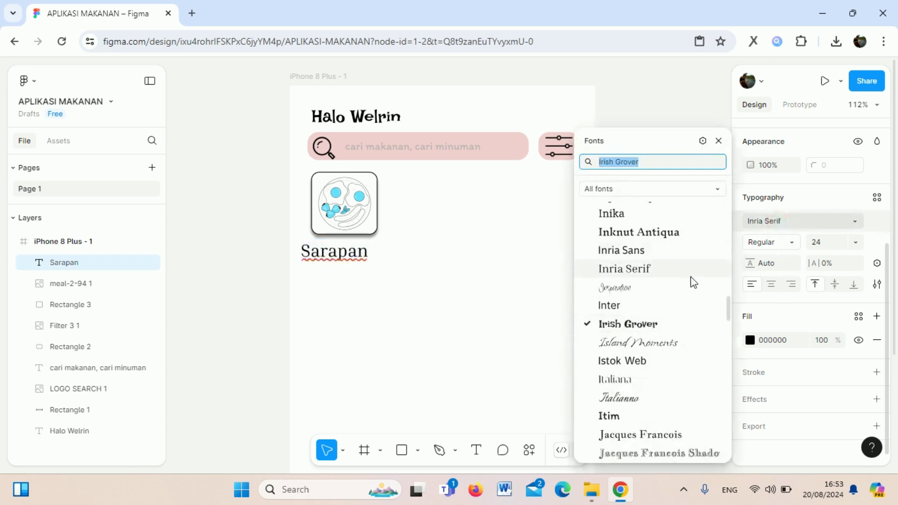
pyautogui.scroll(-1, 647, 367)
pyautogui.scroll(2, 647, 367)
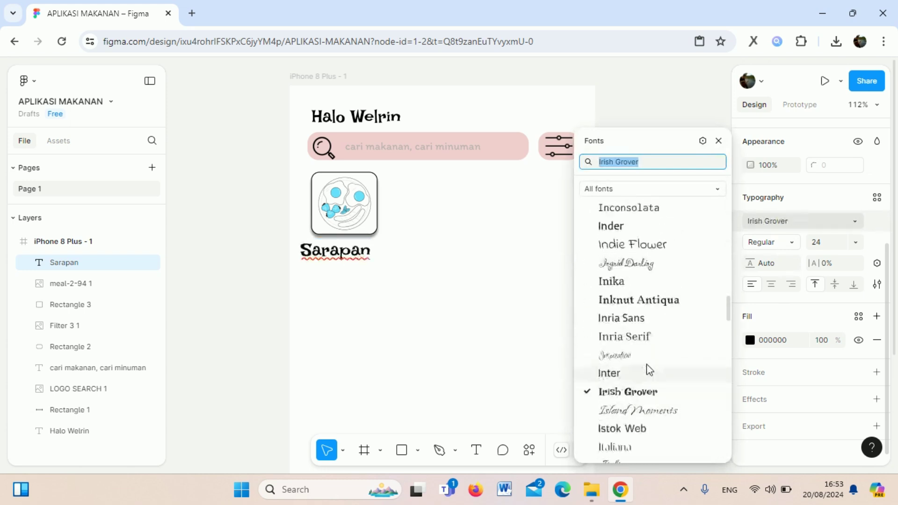
pyautogui.scroll(1, 636, 328)
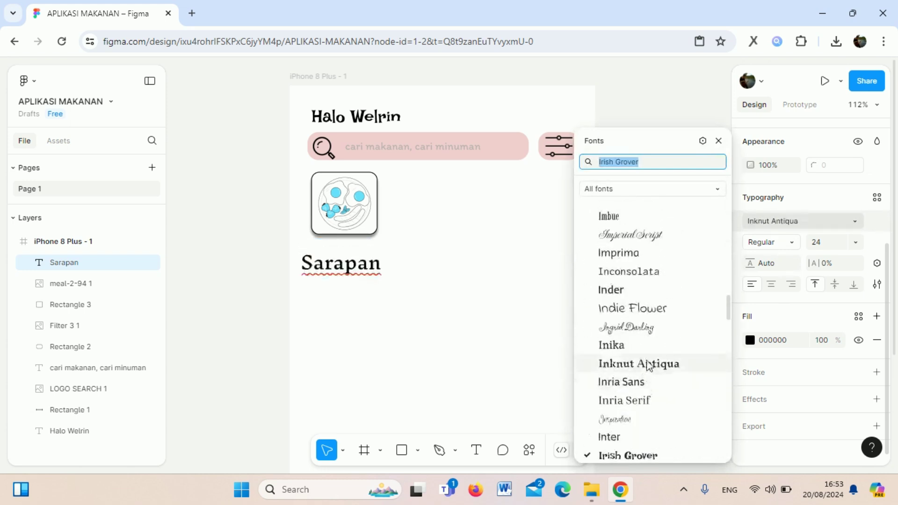
pyautogui.click(623, 257)
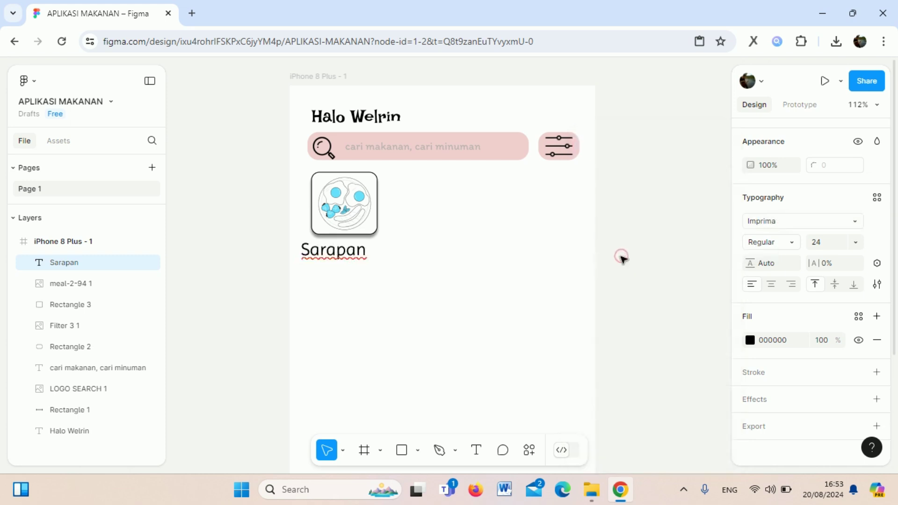
# Set the Sarapan label to size 16 and centre it under the food image
pyautogui.doubleClick(350, 256)
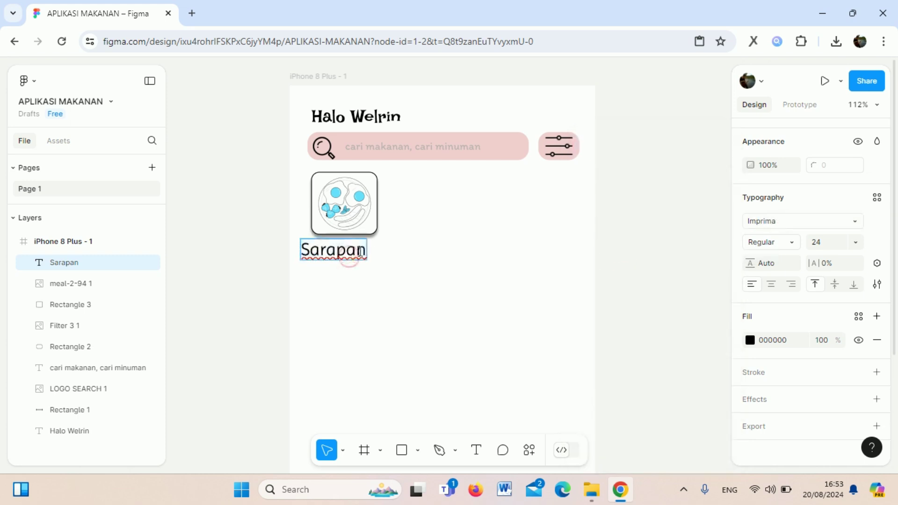
pyautogui.moveTo(364, 250); pyautogui.dragTo(296, 251)
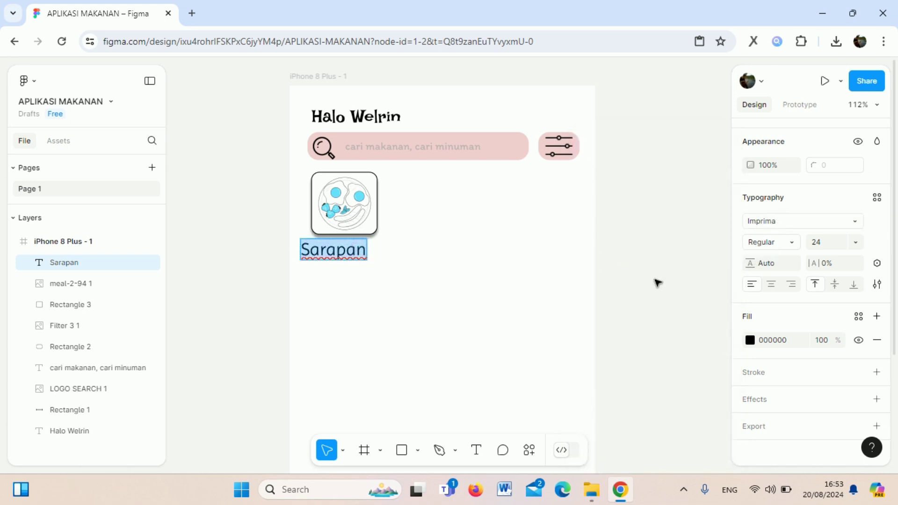
pyautogui.click(820, 241)
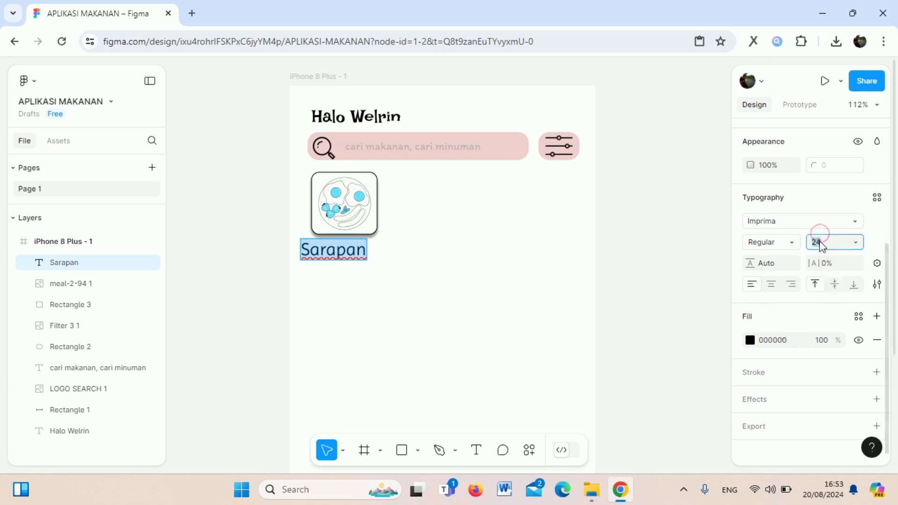
pyautogui.click(855, 241)
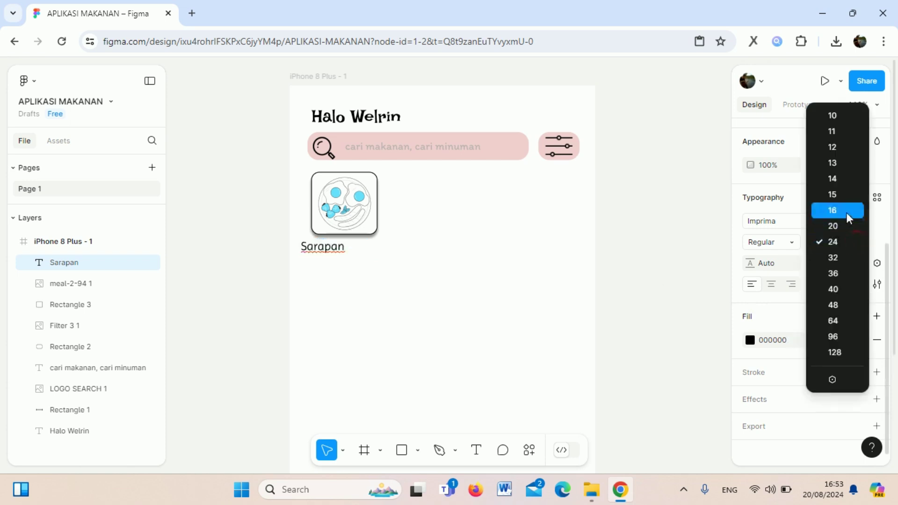
pyautogui.click(845, 211)
pyautogui.click(679, 255)
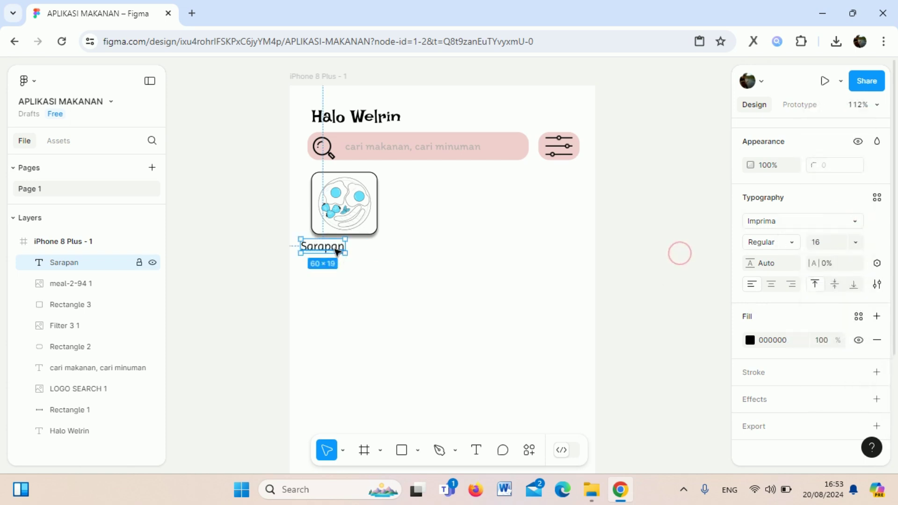
pyautogui.moveTo(340, 250); pyautogui.dragTo(356, 247)
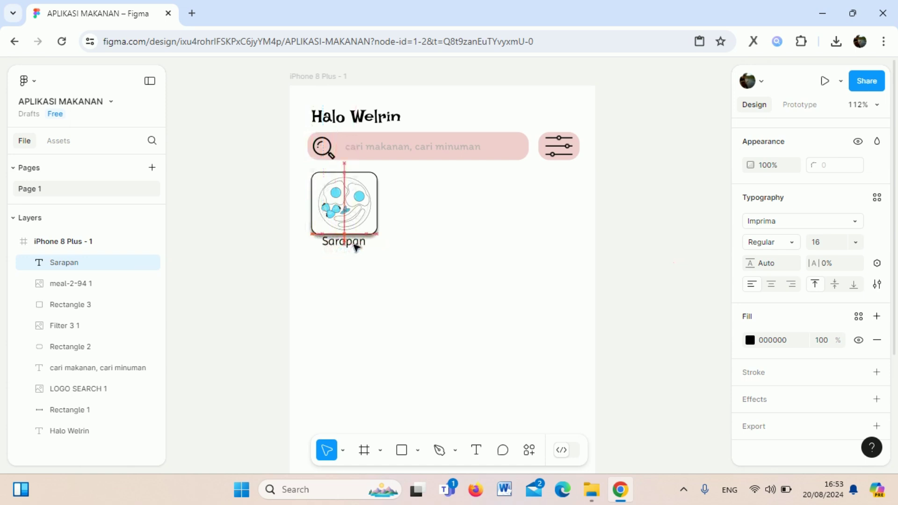
pyautogui.click(666, 240)
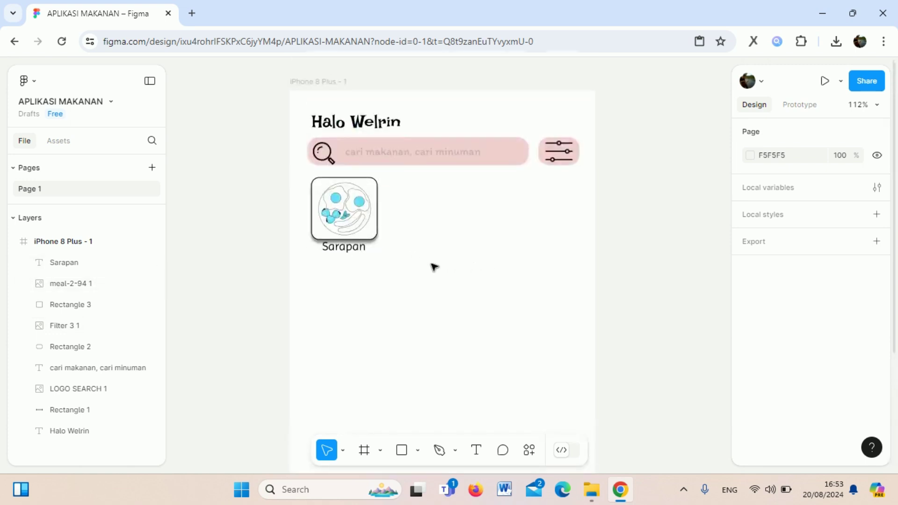
# Shrink the meal image to about 89×83 and Rectangle 3 to fit it
pyautogui.click(374, 231)
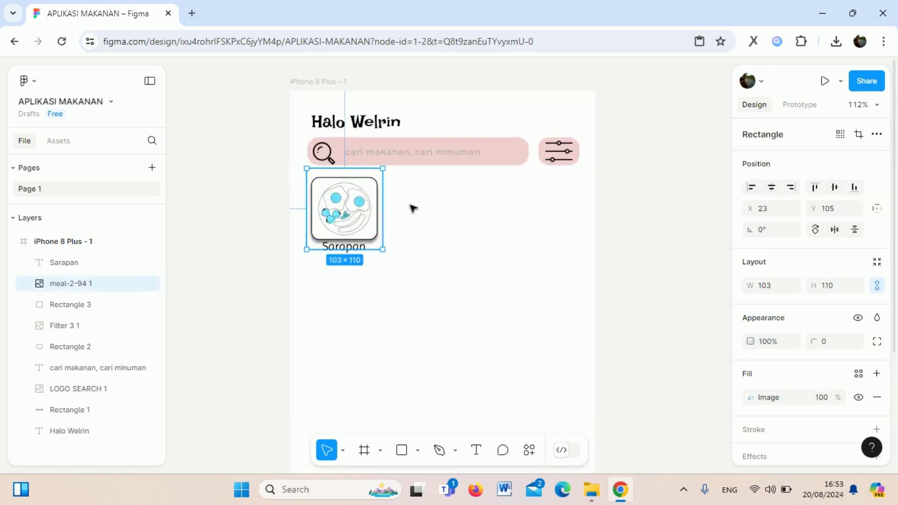
pyautogui.click(443, 213)
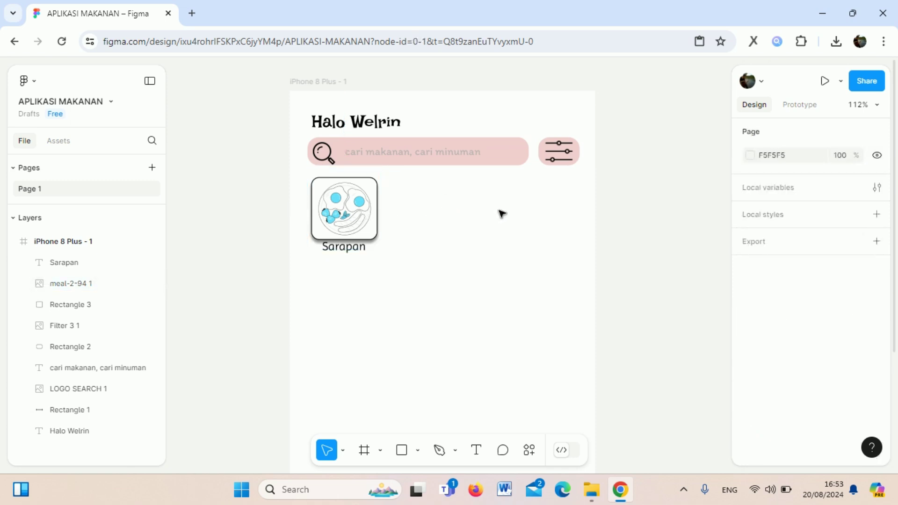
pyautogui.click(359, 215)
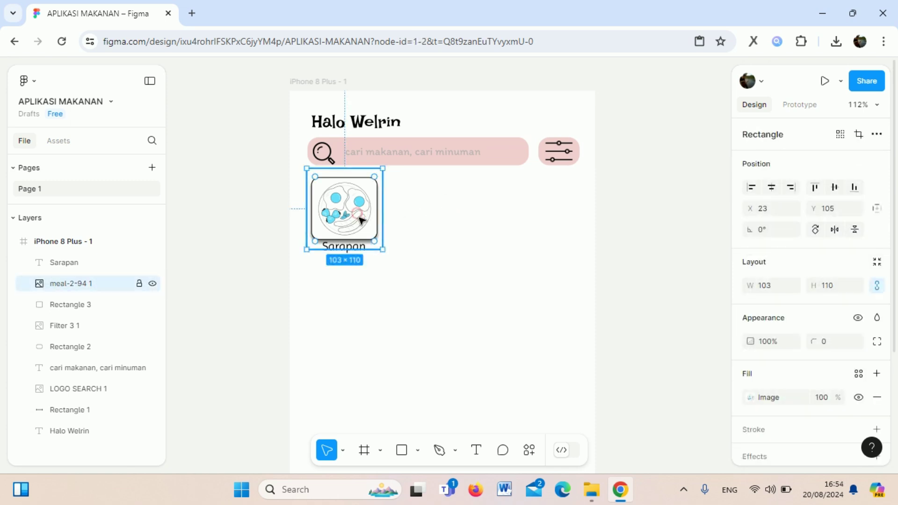
pyautogui.click(402, 210)
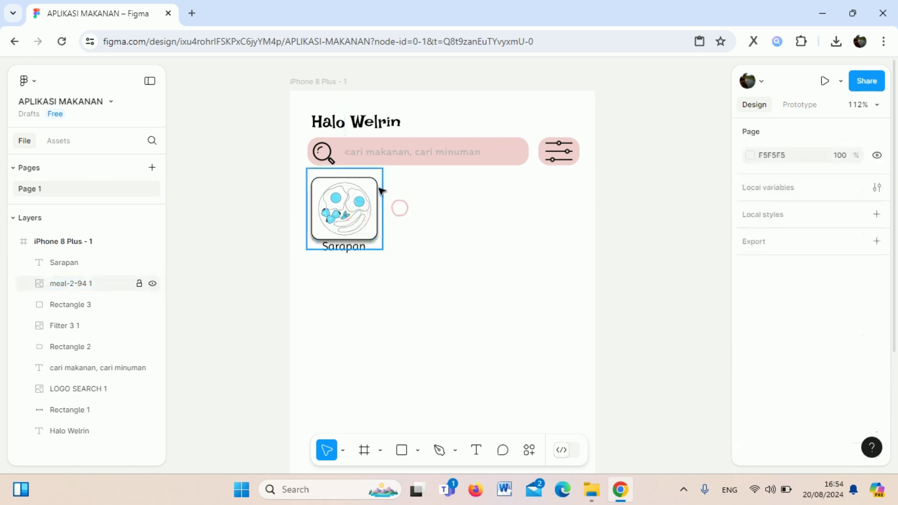
pyautogui.click(373, 185)
pyautogui.moveTo(382, 246); pyautogui.dragTo(371, 226)
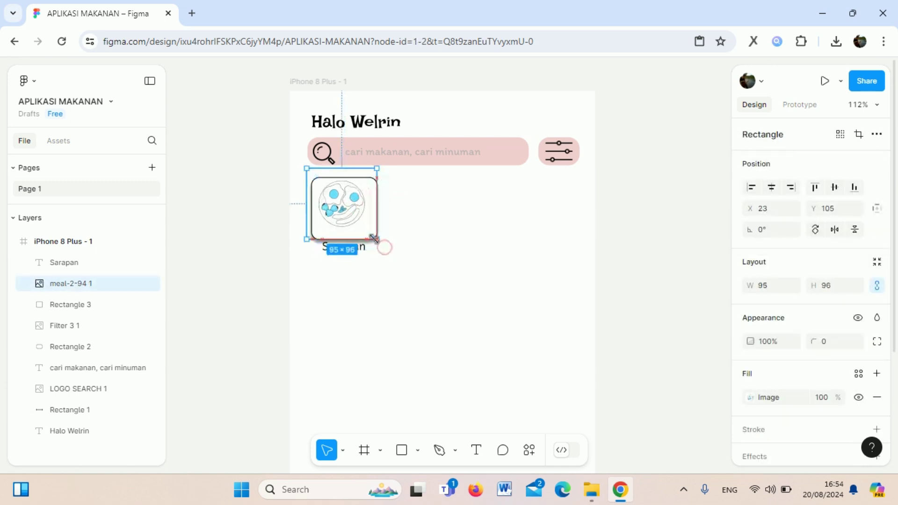
pyautogui.click(391, 236)
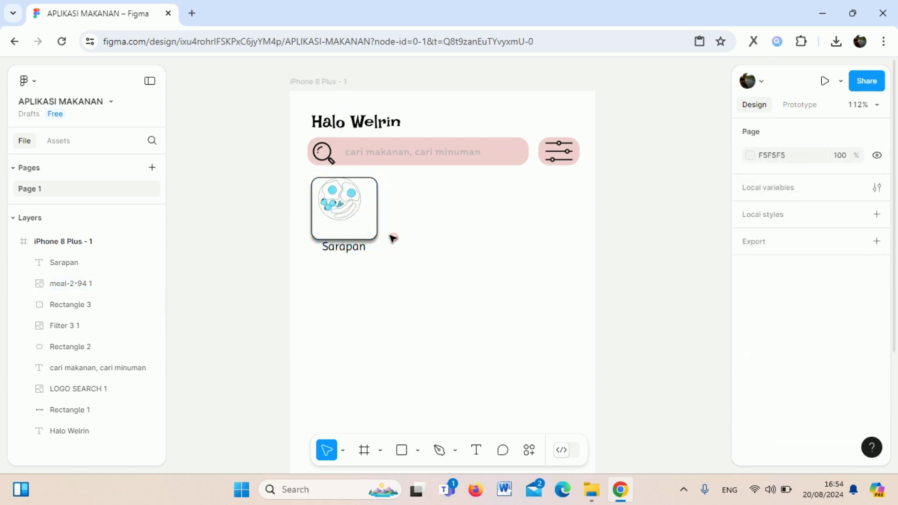
pyautogui.click(377, 235)
pyautogui.moveTo(376, 238); pyautogui.dragTo(365, 224)
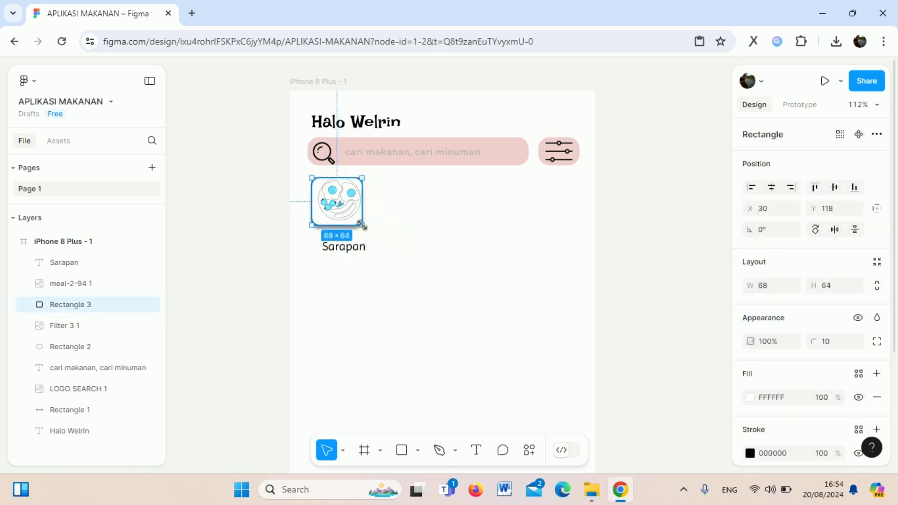
pyautogui.moveTo(366, 225); pyautogui.dragTo(366, 229)
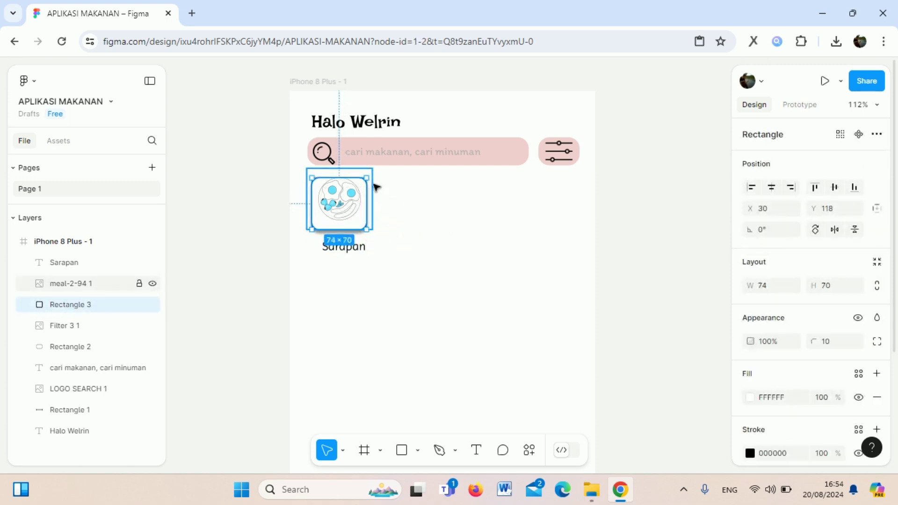
# Nudge the image down, raise Sarapan just beneath it, and select all three
pyautogui.click(346, 208)
pyautogui.click(667, 248)
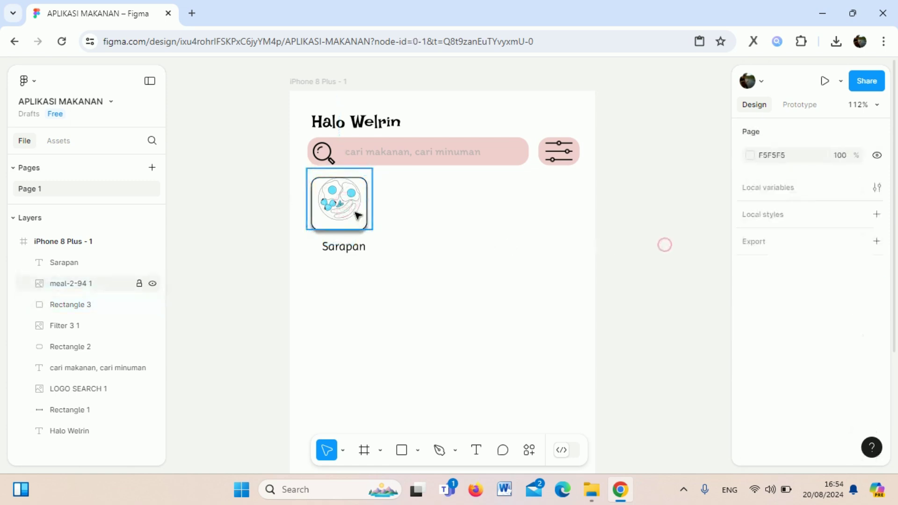
pyautogui.moveTo(349, 209); pyautogui.dragTo(352, 212)
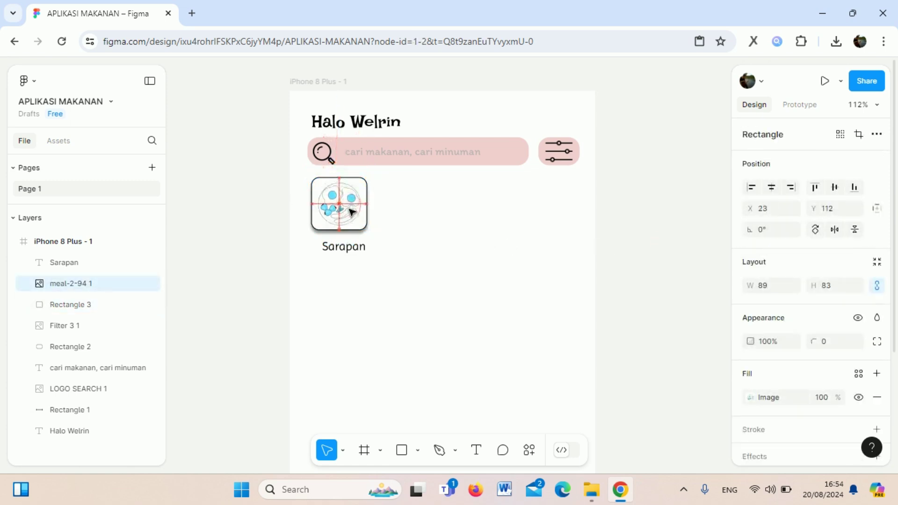
pyautogui.click(415, 222)
pyautogui.moveTo(346, 245); pyautogui.dragTo(347, 237)
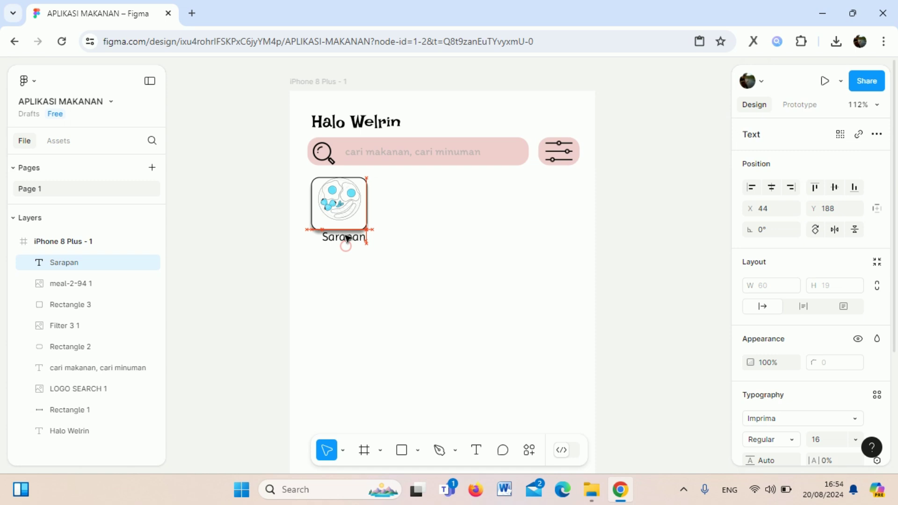
pyautogui.click(406, 232)
pyautogui.moveTo(304, 169); pyautogui.dragTo(389, 253)
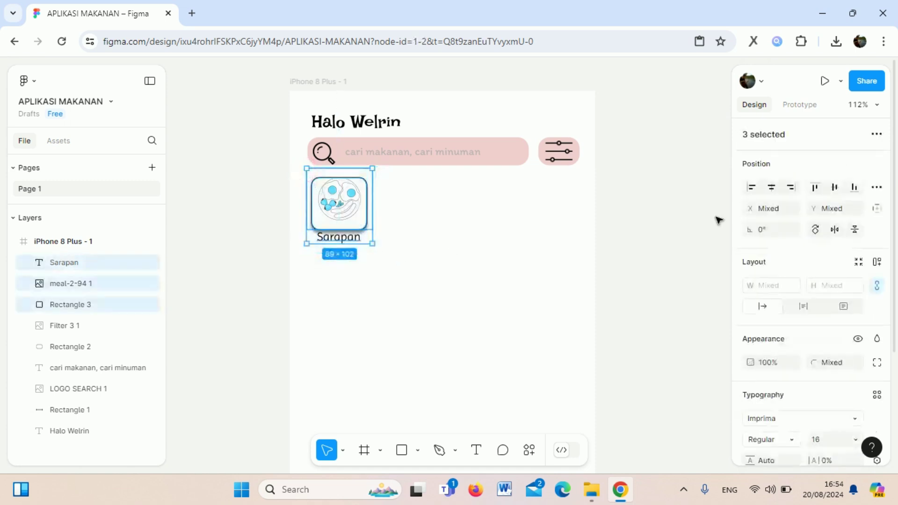
# Centre-align the label, image and card, then move Sarapan below the card
pyautogui.click(770, 188)
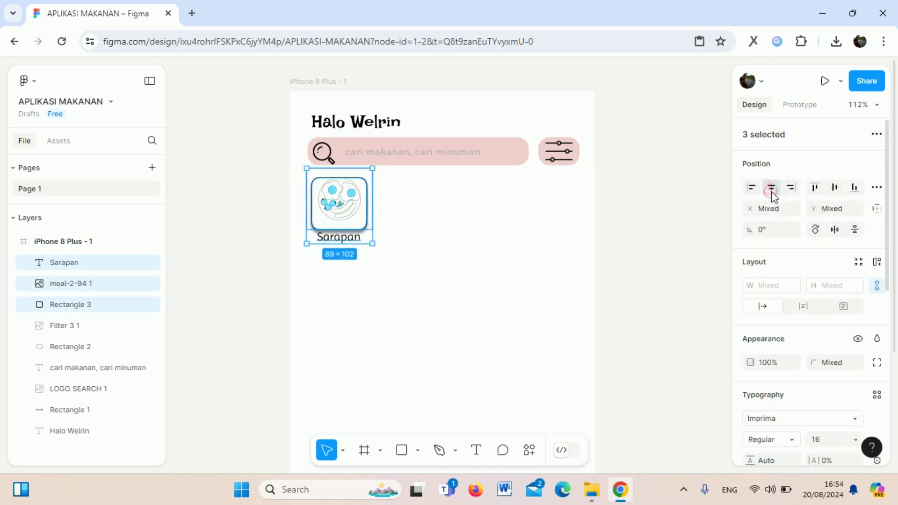
pyautogui.click(833, 188)
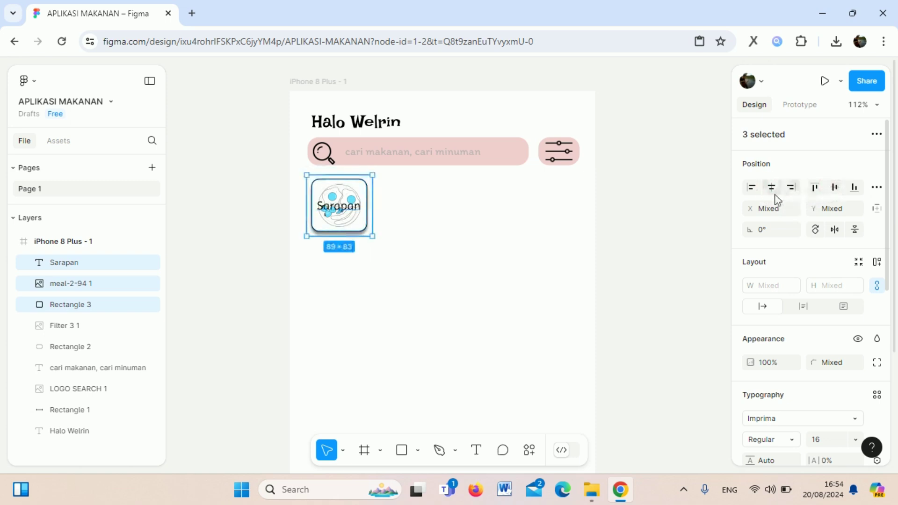
pyautogui.click(668, 226)
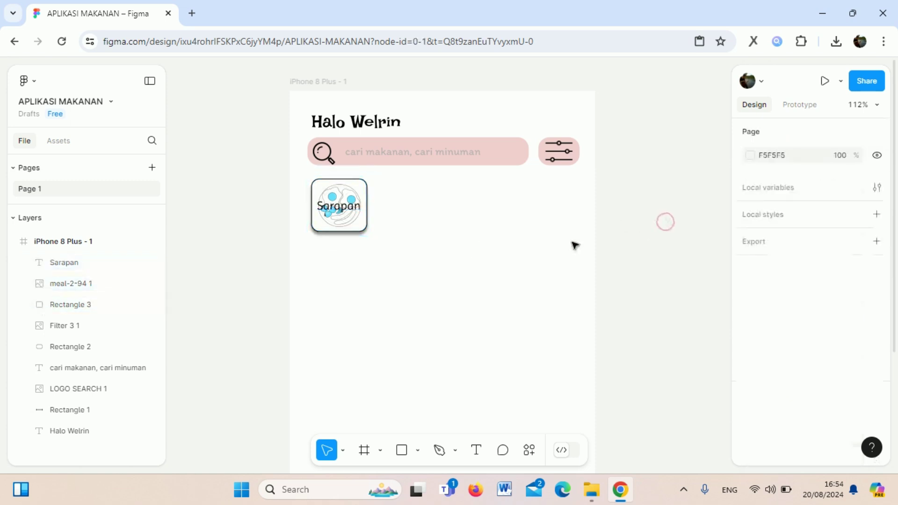
pyautogui.click(340, 212)
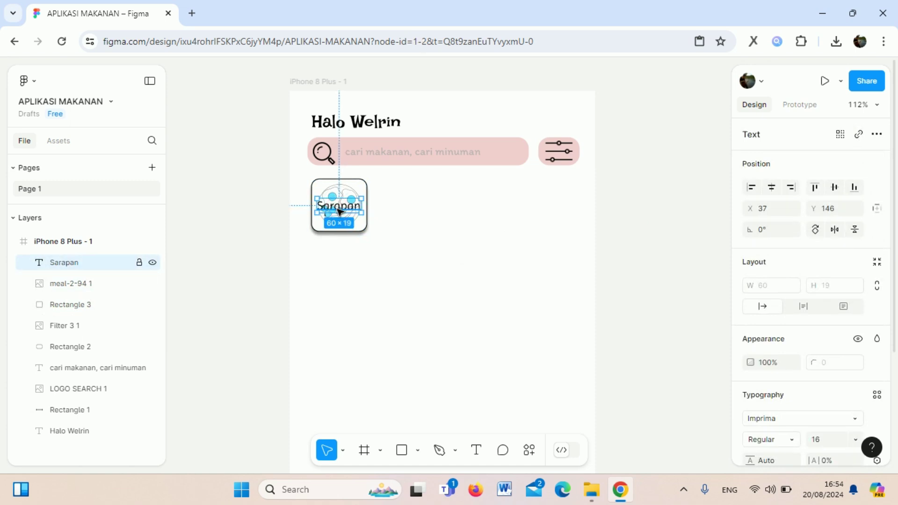
pyautogui.moveTo(338, 213); pyautogui.dragTo(340, 240)
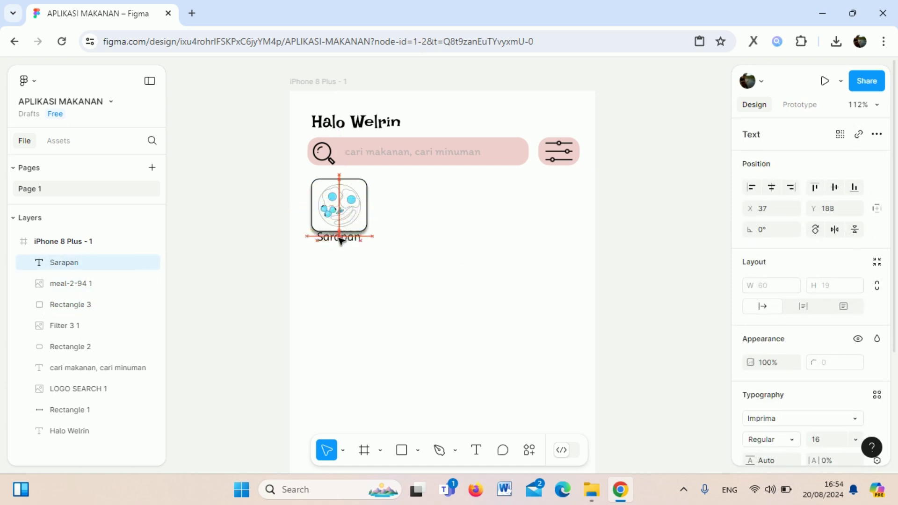
pyautogui.click(616, 224)
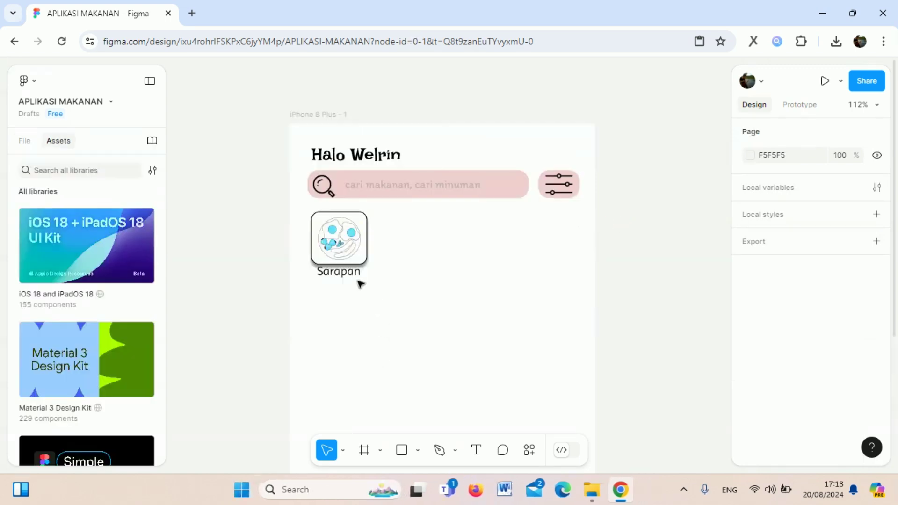
# Copy and paste the food picture alone, then undo the stray copies
pyautogui.click(361, 228)
pyautogui.rightClick(362, 227)
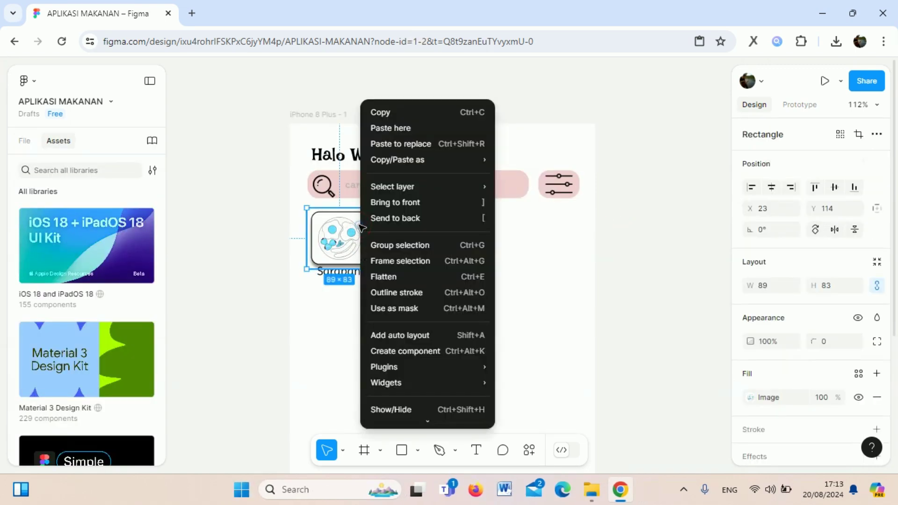
pyautogui.click(383, 113)
pyautogui.rightClick(437, 101)
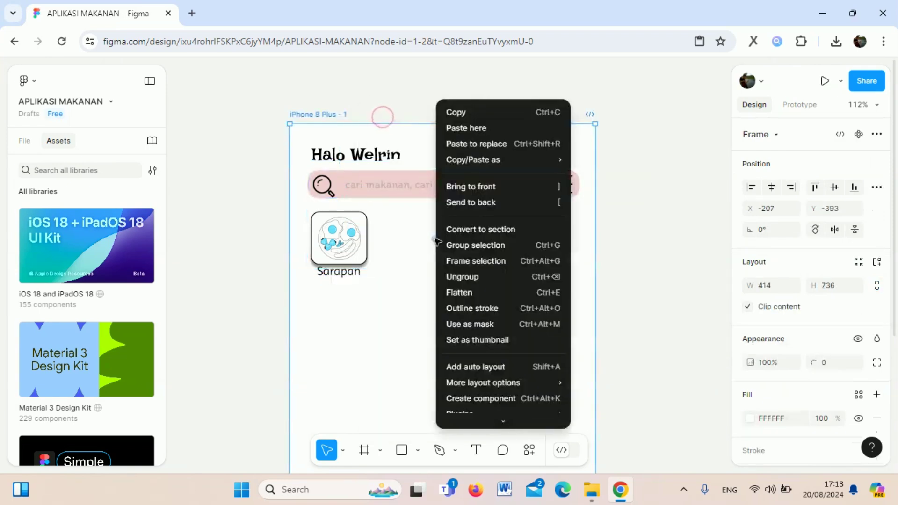
pyautogui.click(470, 133)
pyautogui.moveTo(477, 252)
pyautogui.mouseDown()
pyautogui.moveTo(444, 226)
pyautogui.moveTo(368, 221)
pyautogui.mouseUp()
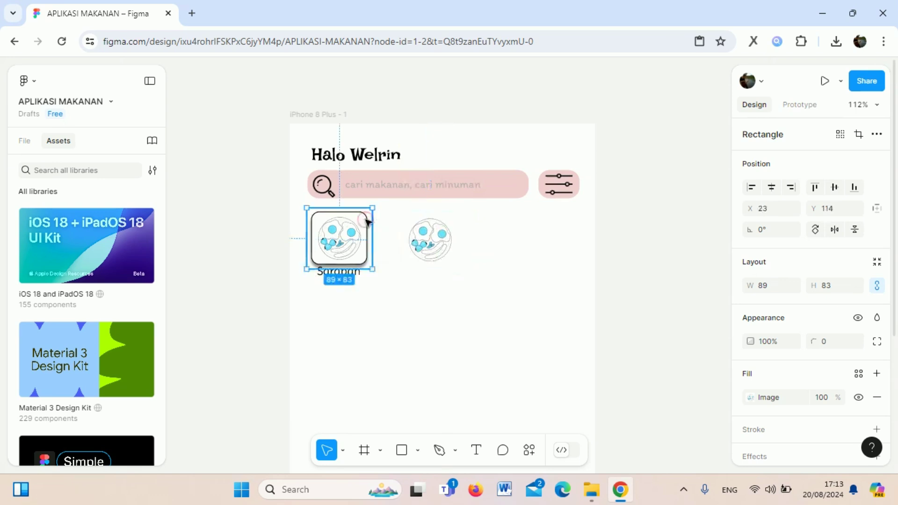
pyautogui.rightClick(368, 222)
pyautogui.click(397, 118)
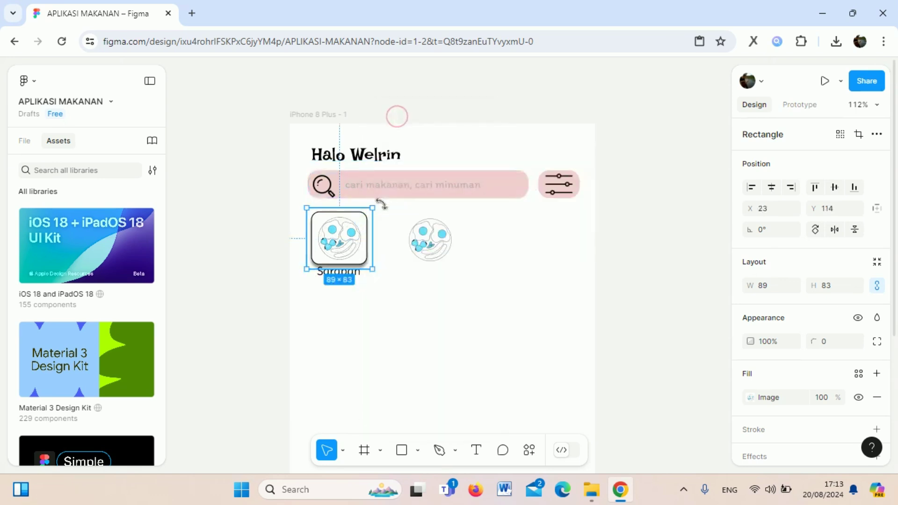
pyautogui.rightClick(391, 234)
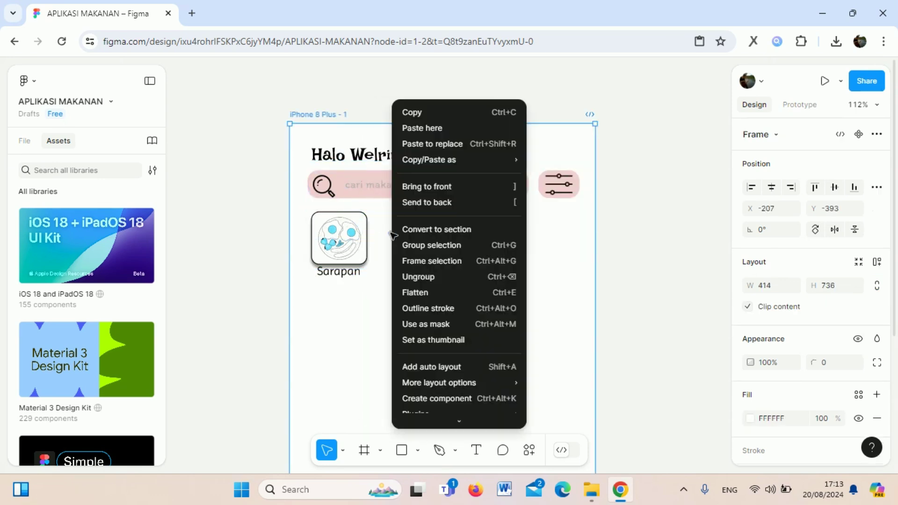
pyautogui.click(417, 128)
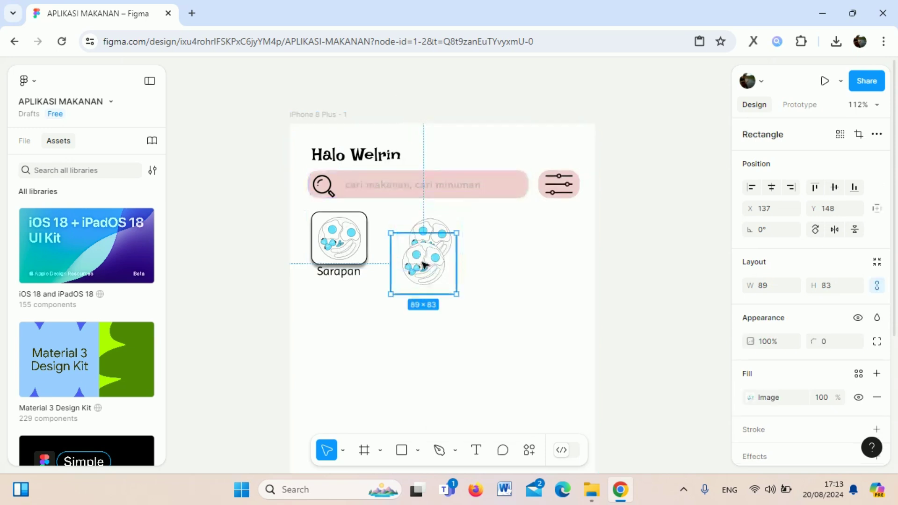
pyautogui.click(421, 301)
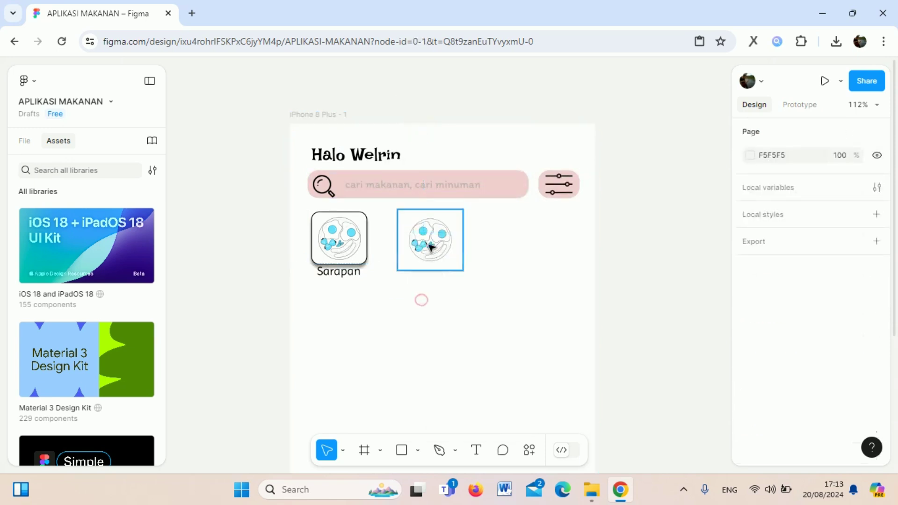
pyautogui.hotkey('ctrl', 'z')
# Duplicate the whole Sarapan card and line the copy up beside the first
pyautogui.moveTo(412, 313); pyautogui.dragTo(305, 207)
pyautogui.rightClick(329, 225)
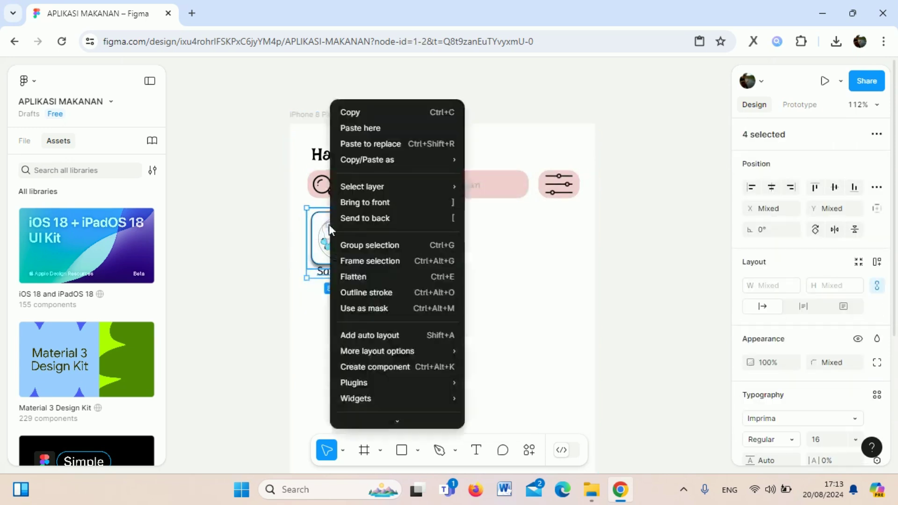
pyautogui.click(365, 114)
pyautogui.rightClick(416, 249)
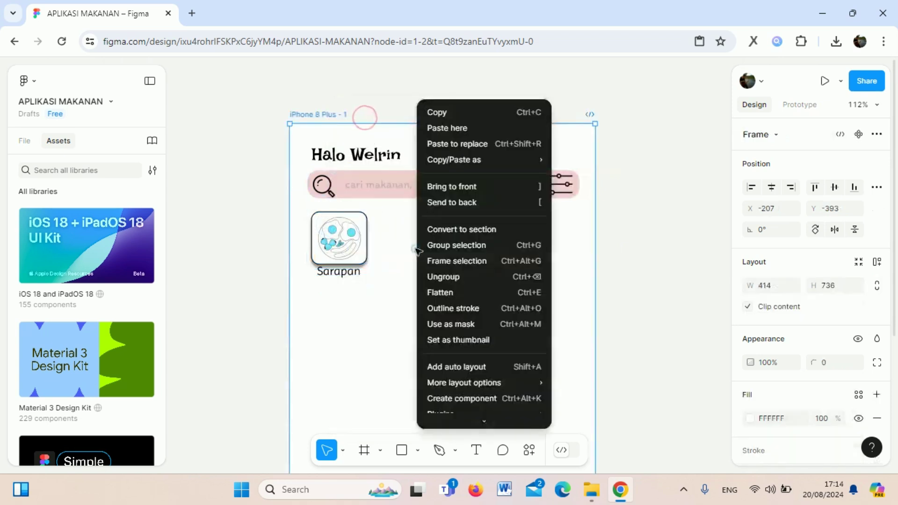
pyautogui.click(447, 131)
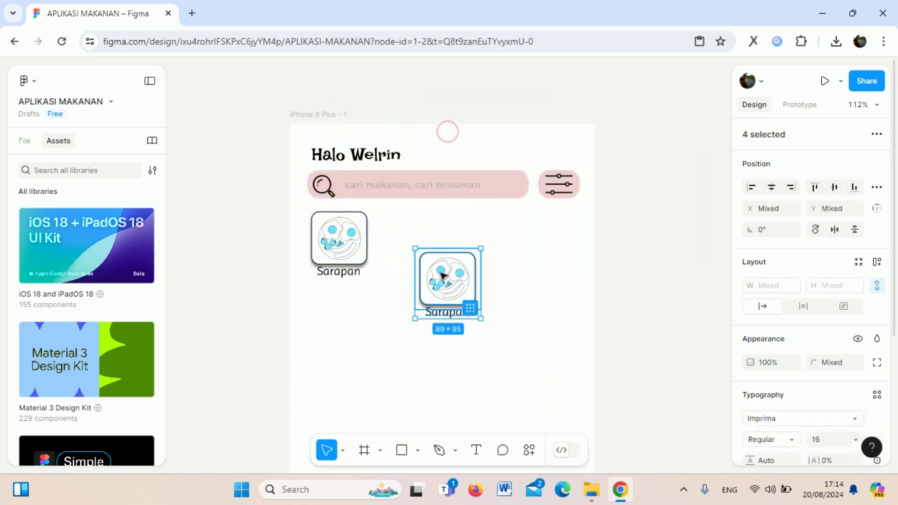
pyautogui.moveTo(453, 255); pyautogui.dragTo(432, 215)
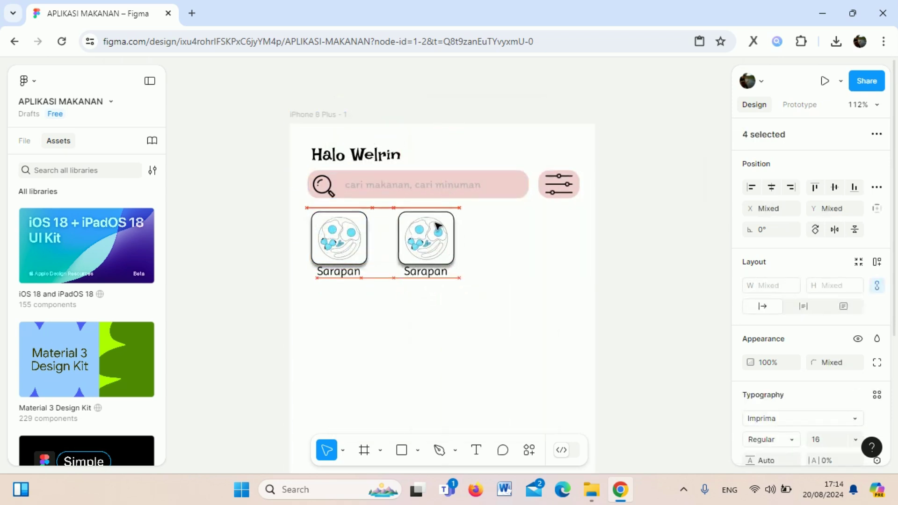
# Rename the second card's label to 'Makaan Siang'
pyautogui.click(435, 273)
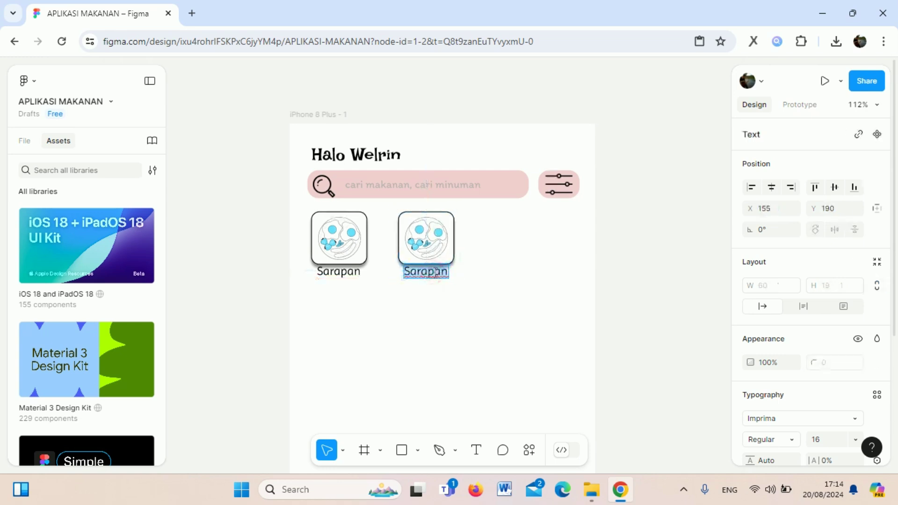
pyautogui.write('Makana')
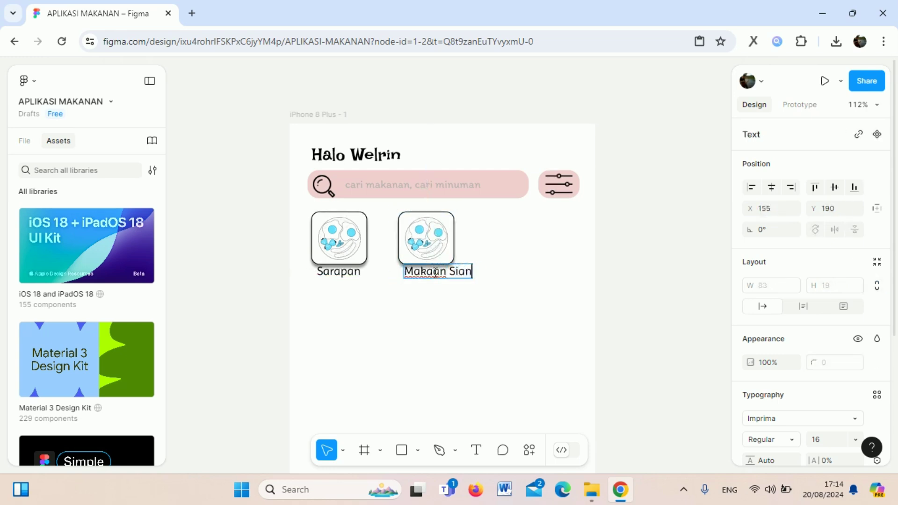
pyautogui.click(494, 318)
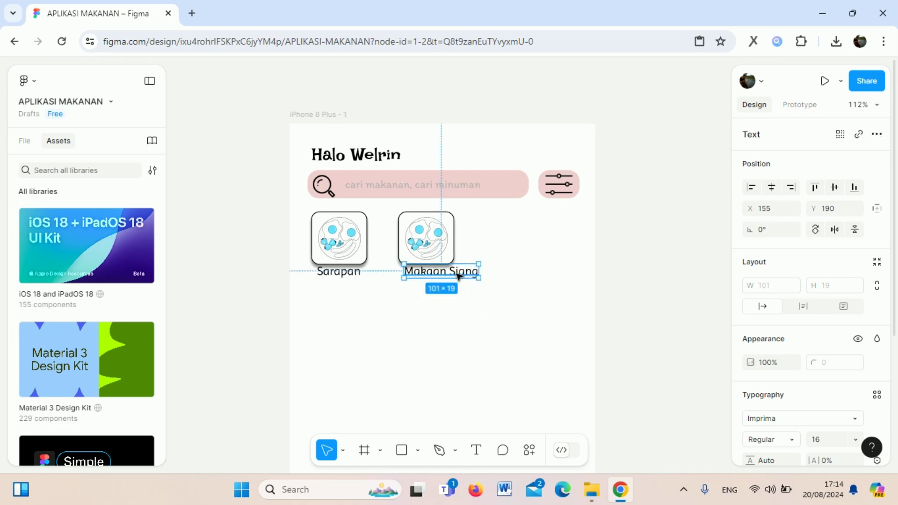
# Pull the food picture out of the second card and delete it
pyautogui.click(426, 242)
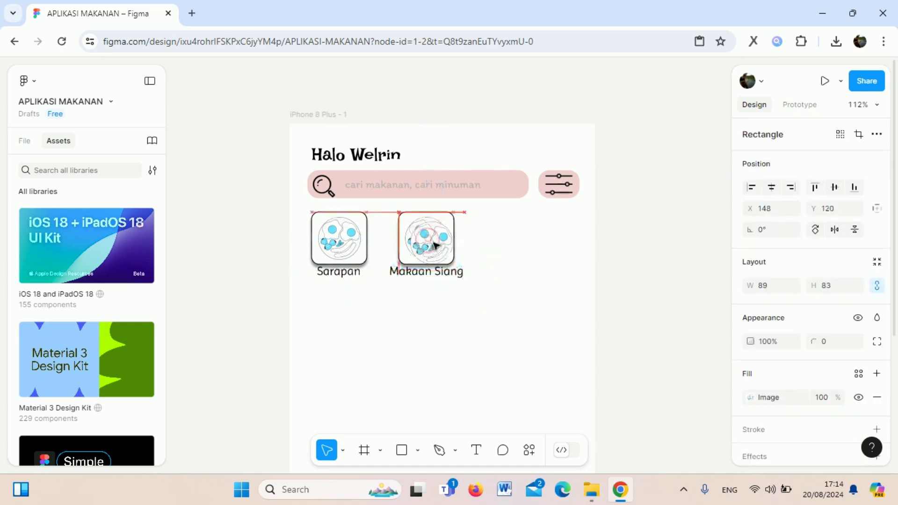
pyautogui.moveTo(427, 241)
pyautogui.mouseDown()
pyautogui.moveTo(467, 267)
pyautogui.moveTo(481, 343)
pyautogui.mouseUp()
pyautogui.hotkey('ctrl', 'z')
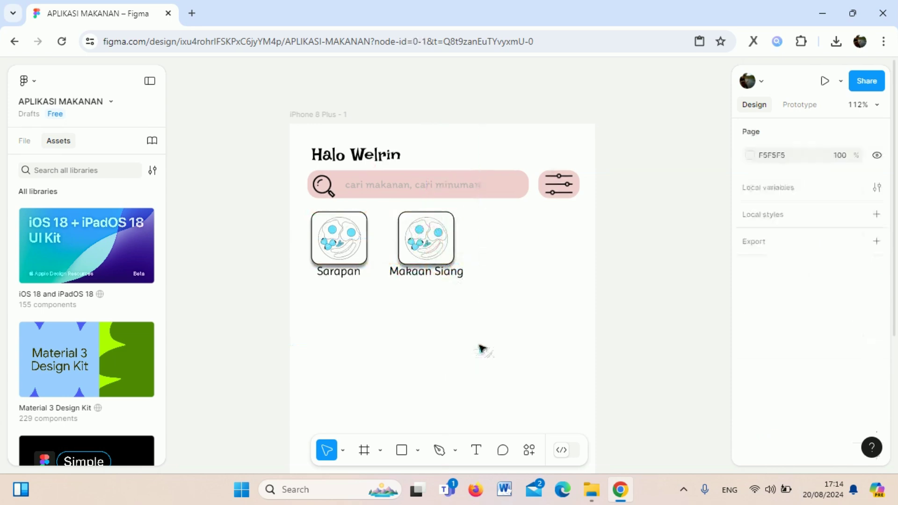
pyautogui.moveTo(438, 255); pyautogui.dragTo(473, 339)
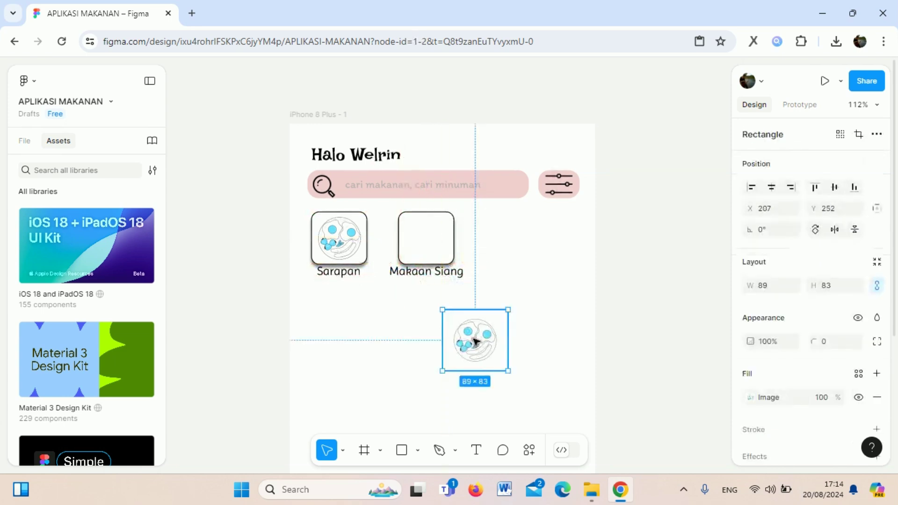
pyautogui.press('Delete')
# Copy the noodles-82 picture from the LOGO PNG folder in File Explorer
pyautogui.click(591, 489)
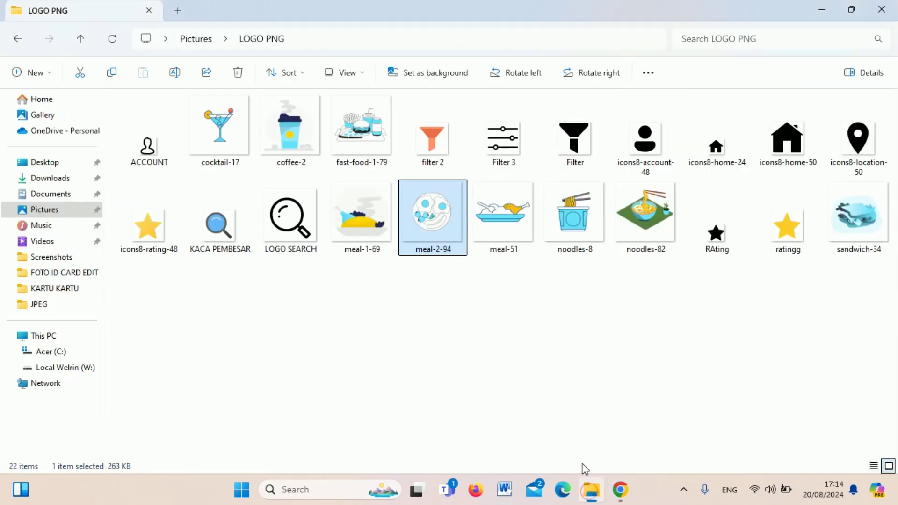
pyautogui.click(641, 226)
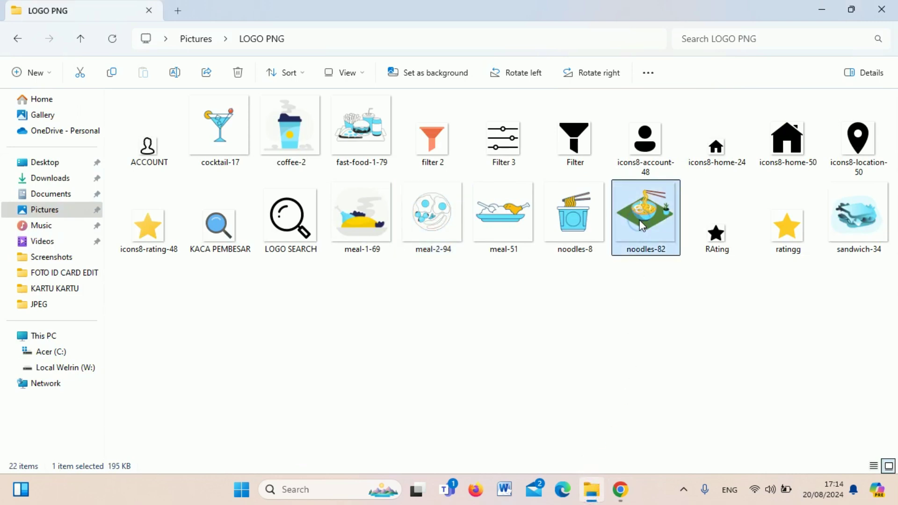
pyautogui.rightClick(640, 221)
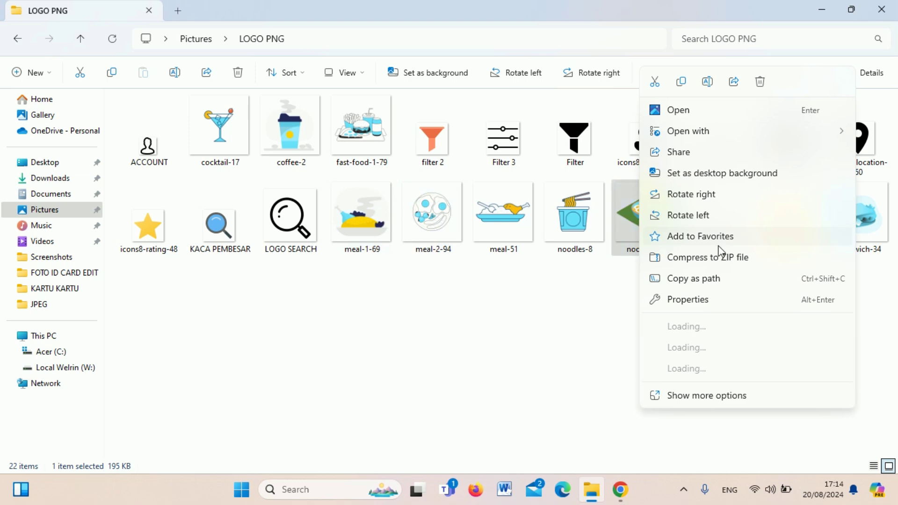
pyautogui.click(679, 82)
pyautogui.click(620, 489)
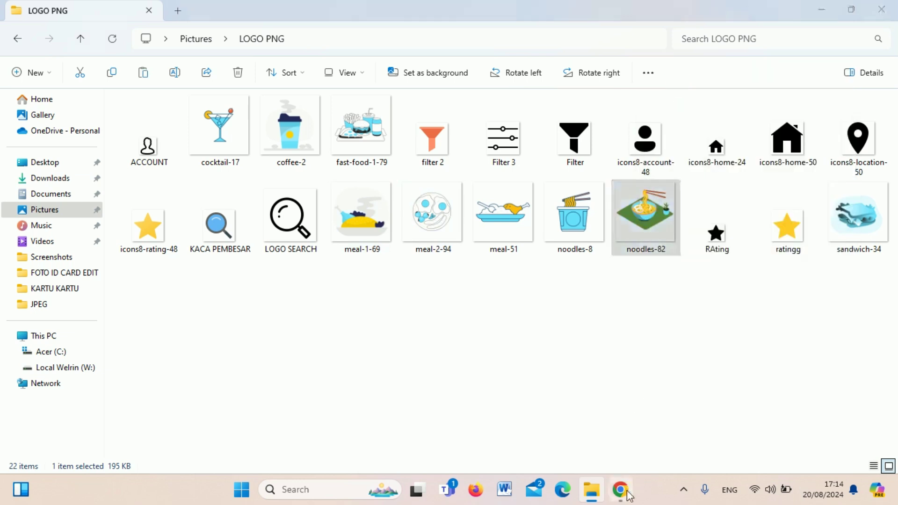
pyautogui.rightClick(485, 302)
# Paste the noodles-82 picture into the Figma design and shrink it down
pyautogui.click(453, 348)
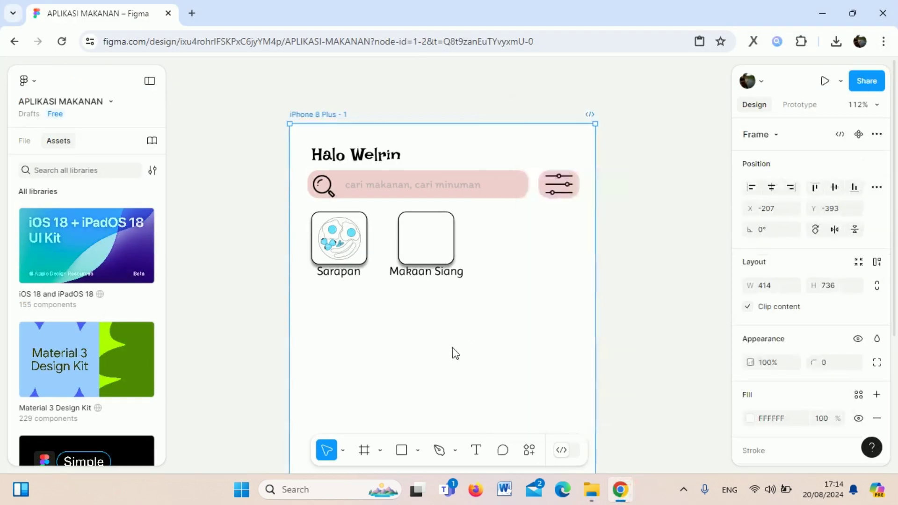
pyautogui.hotkey('ctrl', 'v')
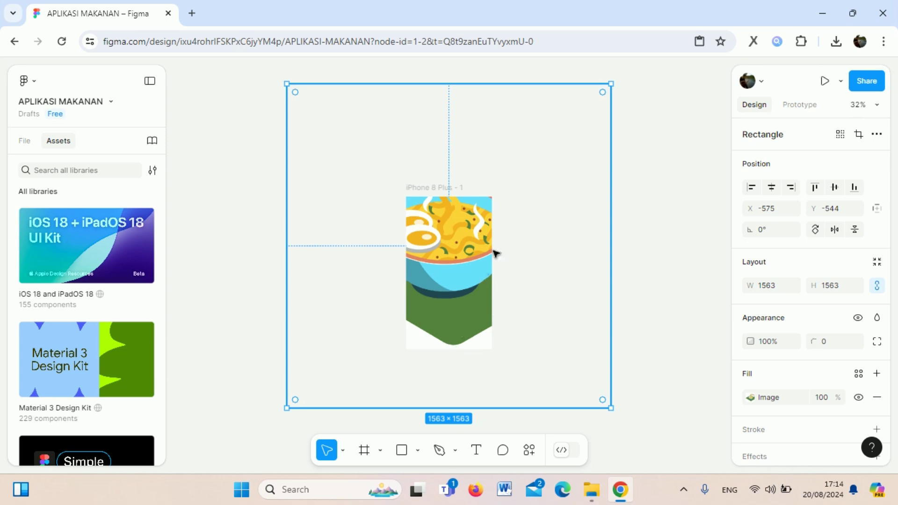
pyautogui.moveTo(611, 83); pyautogui.dragTo(328, 383)
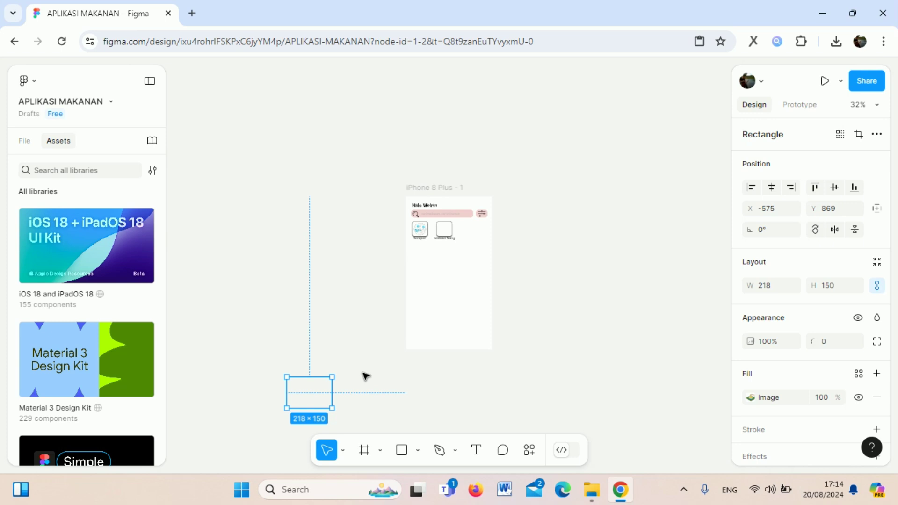
pyautogui.click(351, 357)
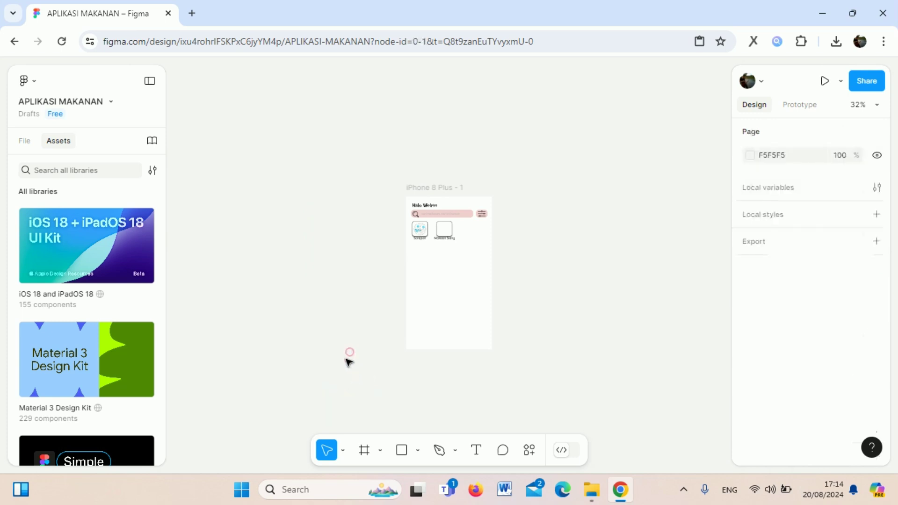
pyautogui.moveTo(284, 310); pyautogui.dragTo(363, 391)
pyautogui.moveTo(315, 386)
pyautogui.mouseDown()
pyautogui.moveTo(319, 396)
pyautogui.moveTo(449, 308)
pyautogui.mouseUp()
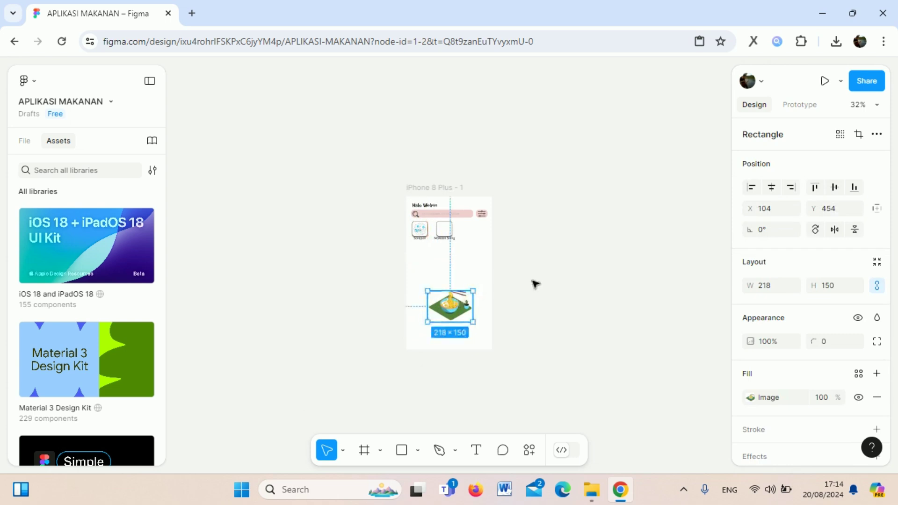
# Fit the noodles picture onto the Makaan Siang card at about 101×70
pyautogui.scroll(2, 536, 286)
pyautogui.scroll(2, 536, 286)
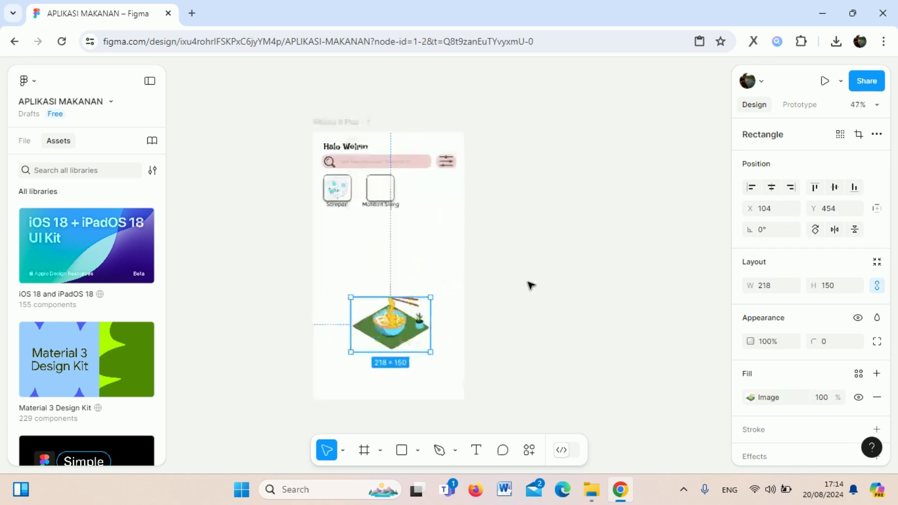
pyautogui.scroll(2, 535, 286)
pyautogui.scroll(3, 535, 285)
pyautogui.moveTo(314, 349); pyautogui.dragTo(321, 229)
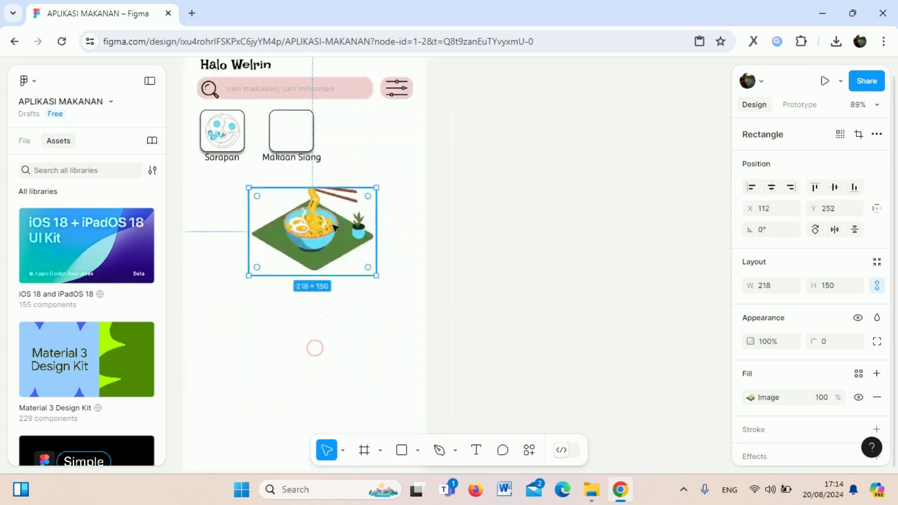
pyautogui.moveTo(374, 187); pyautogui.dragTo(351, 205)
pyautogui.moveTo(313, 230); pyautogui.dragTo(302, 137)
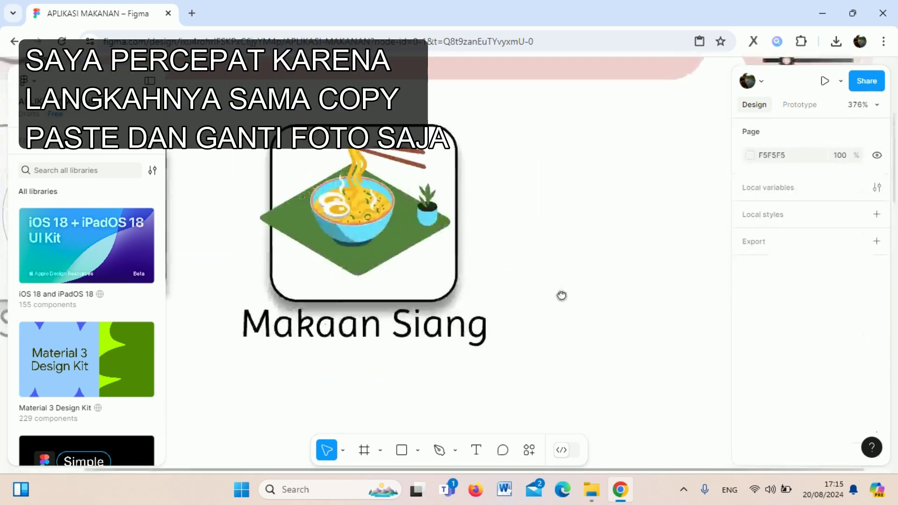
# Duplicate the Makaan Siang card and place the copy in the card row
pyautogui.click(443, 247)
pyautogui.scroll(-5, 607, 254)
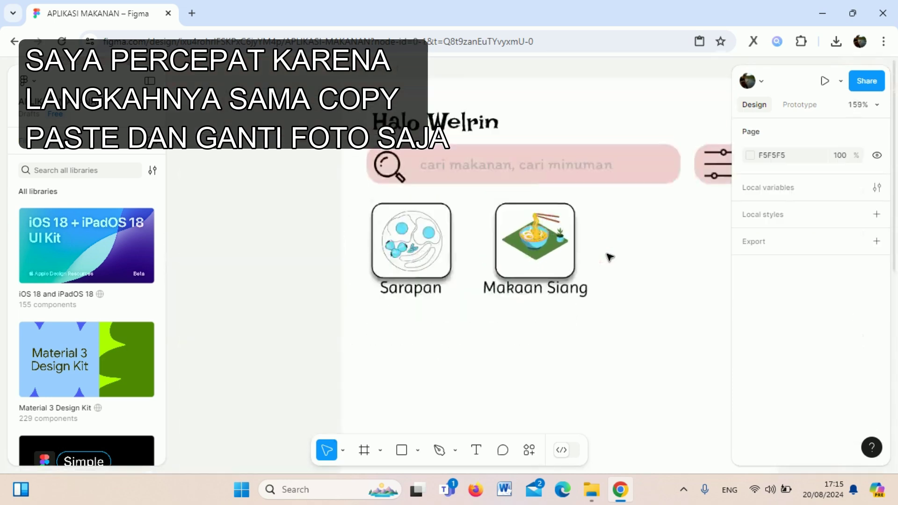
pyautogui.click(625, 279)
pyautogui.hscroll(3, 645, 262)
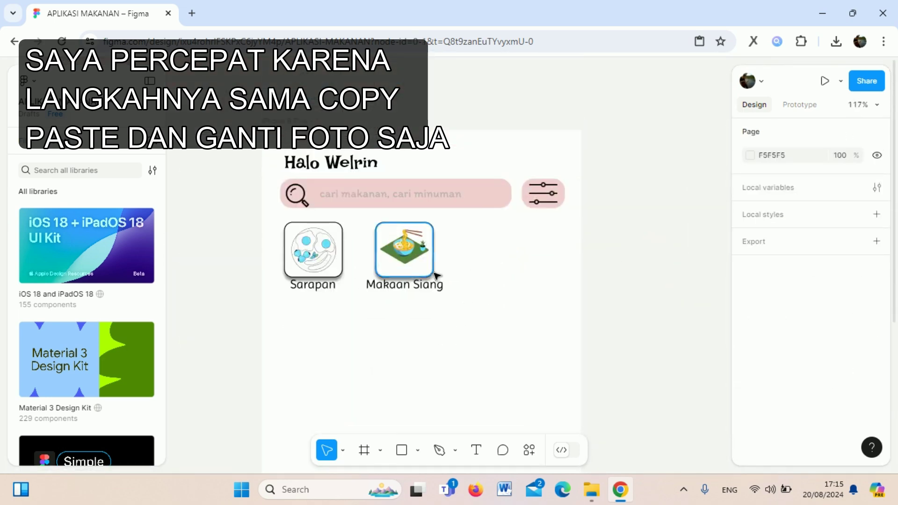
pyautogui.moveTo(489, 257); pyautogui.dragTo(472, 267)
pyautogui.rightClick(377, 262)
pyautogui.rightClick(481, 263)
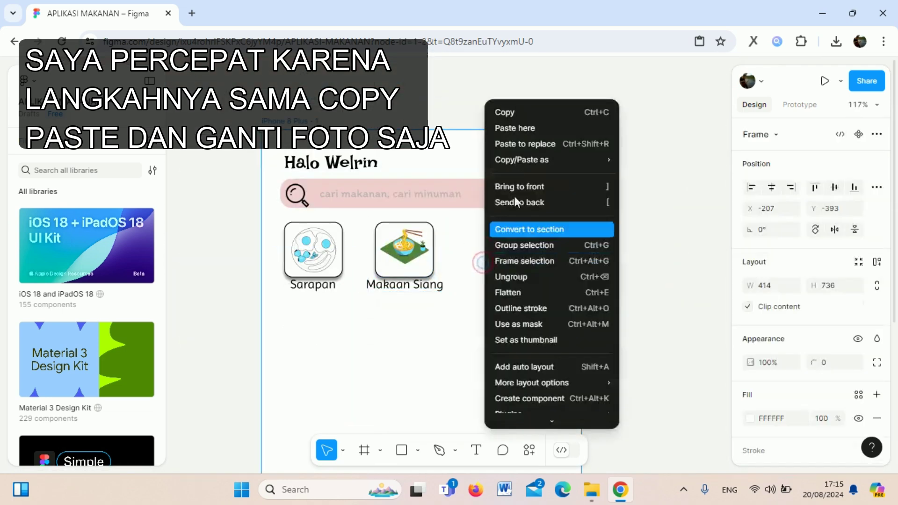
pyautogui.click(514, 127)
pyautogui.moveTo(514, 290)
pyautogui.mouseDown()
pyautogui.moveTo(408, 250)
pyautogui.moveTo(531, 279)
pyautogui.mouseUp()
# Wrap the middle card's Makaan Siang label onto two lines and centre it
pyautogui.click(404, 290)
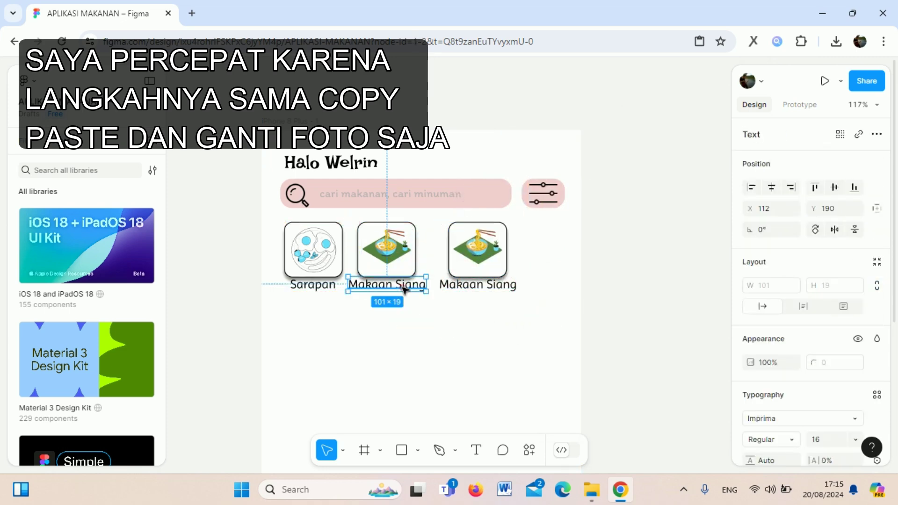
pyautogui.moveTo(405, 289); pyautogui.dragTo(402, 301)
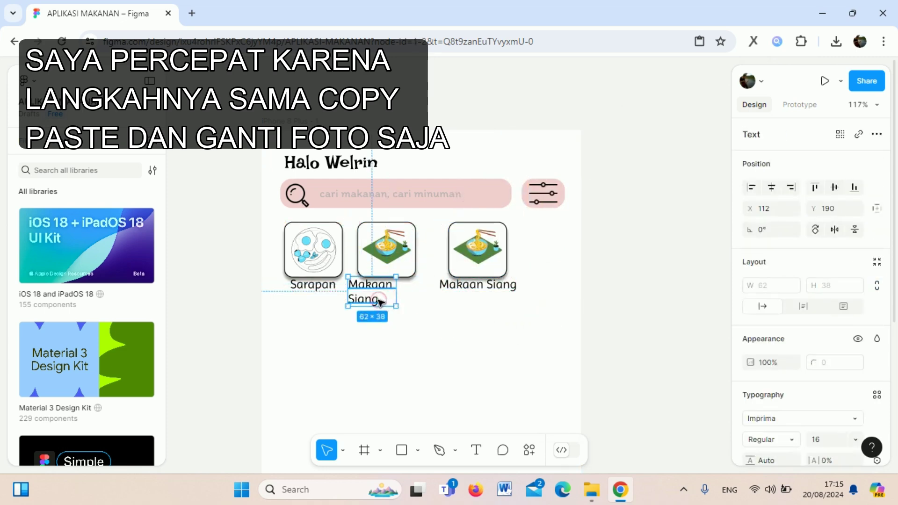
pyautogui.click(791, 187)
pyautogui.click(834, 187)
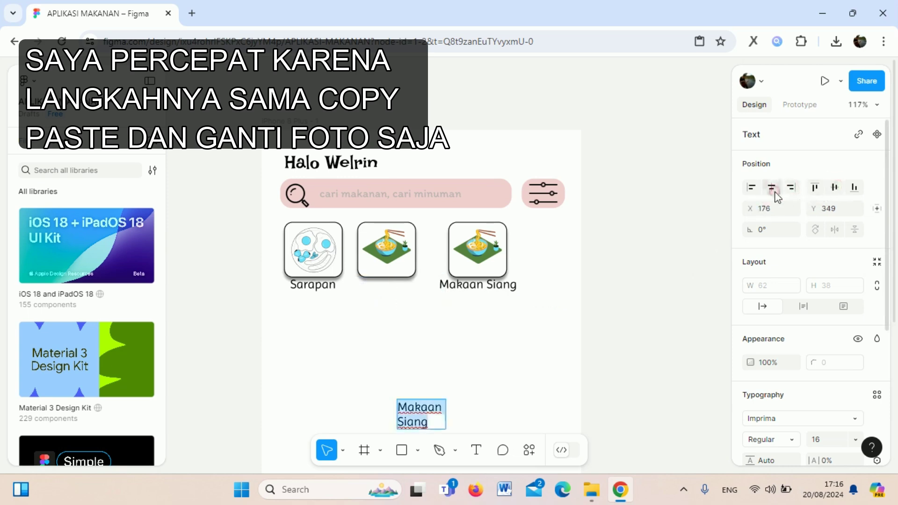
pyautogui.click(751, 187)
pyautogui.moveTo(426, 428)
pyautogui.mouseDown()
pyautogui.moveTo(428, 308)
pyautogui.moveTo(376, 303)
pyautogui.mouseUp()
# Rename the right card's label to Makaan Malam and line the card up beside the others
pyautogui.click(840, 134)
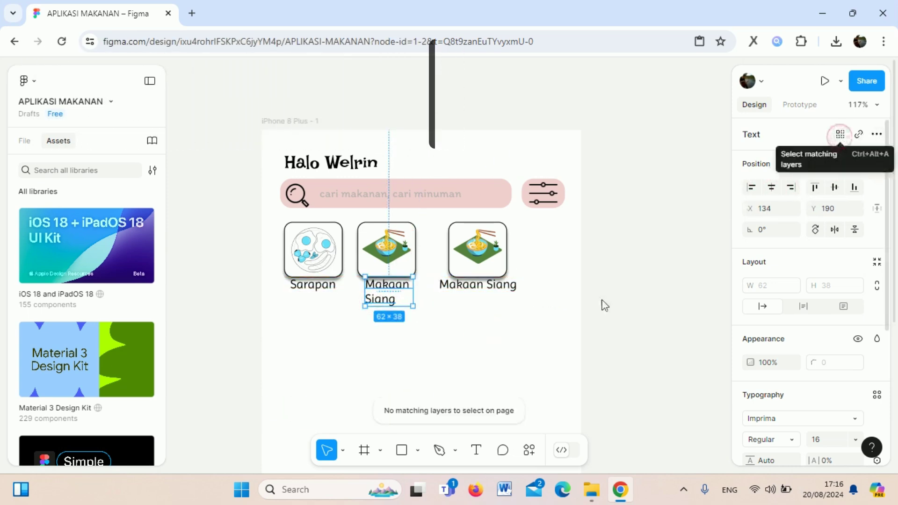
pyautogui.doubleClick(491, 289)
pyautogui.write('Malam')
pyautogui.press('Escape')
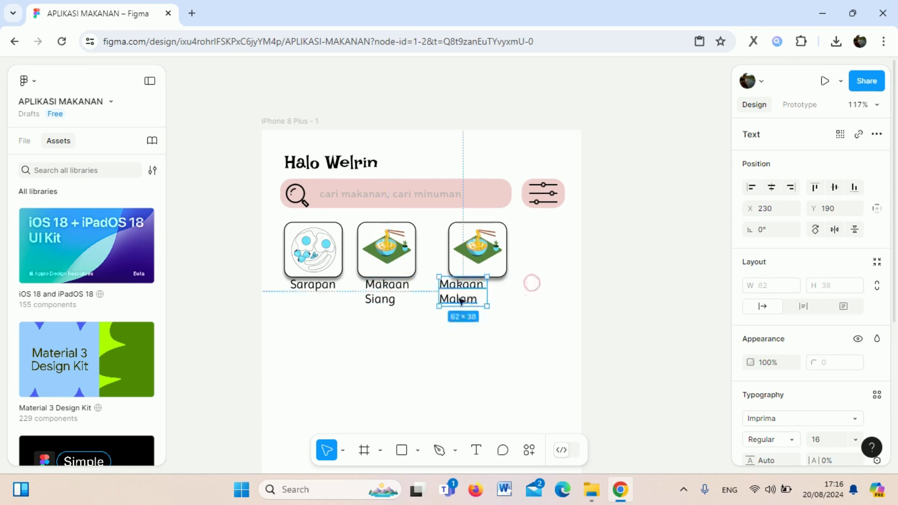
pyautogui.moveTo(531, 282); pyautogui.dragTo(449, 224)
pyautogui.moveTo(514, 279); pyautogui.dragTo(497, 270)
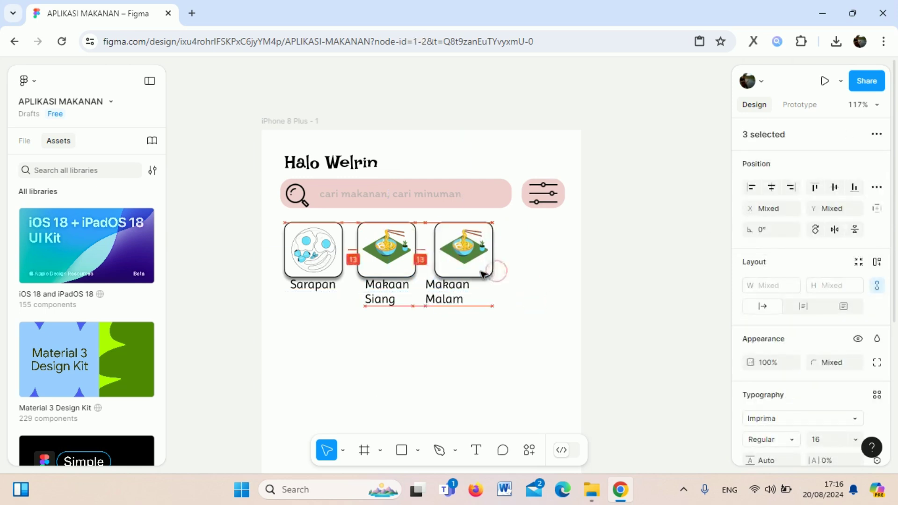
# Set the Makaan Siang label box to auto height
pyautogui.click(454, 292)
pyautogui.click(384, 297)
pyautogui.scroll(-5, 840, 391)
pyautogui.scroll(2, 840, 394)
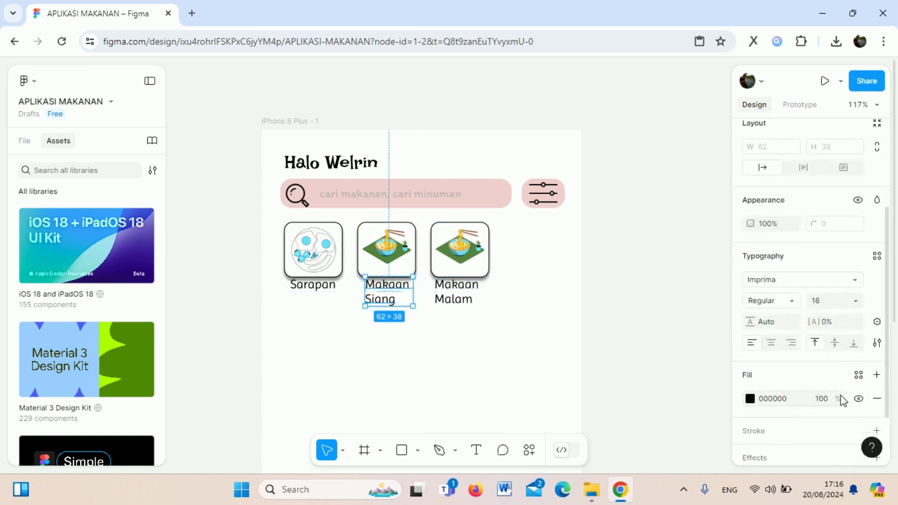
pyautogui.click(802, 168)
pyautogui.doubleClick(386, 298)
pyautogui.scroll(3, 801, 234)
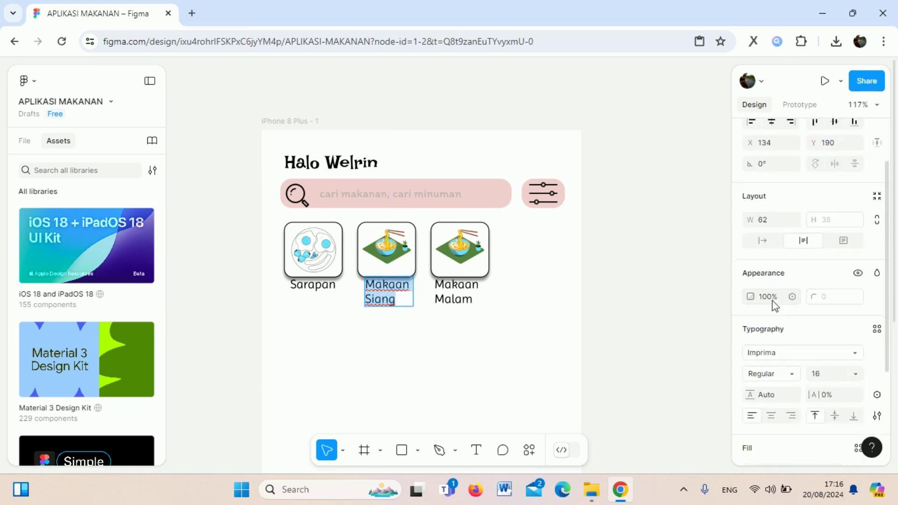
pyautogui.click(390, 299)
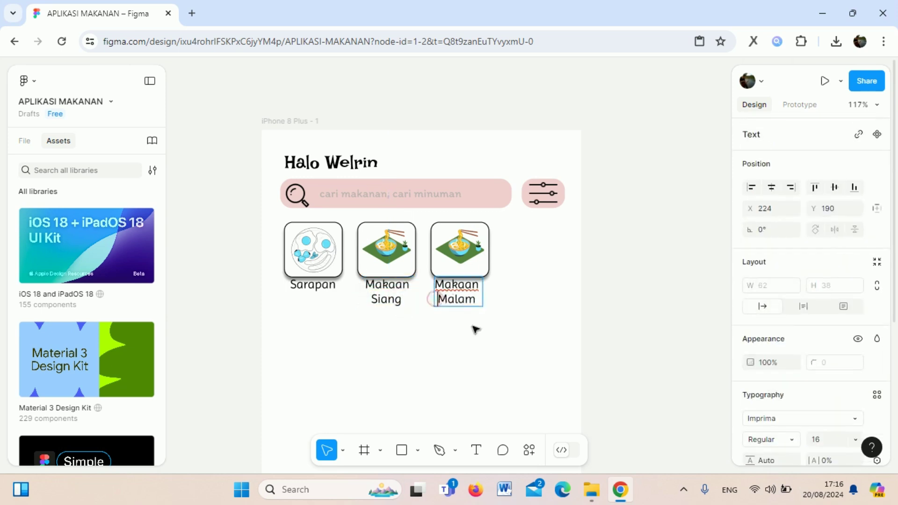
# Duplicate the Makaan Malam card as a fourth tile and relabel it 'Minuman'
pyautogui.moveTo(521, 335)
pyautogui.mouseDown()
pyautogui.moveTo(432, 230)
pyautogui.moveTo(545, 267)
pyautogui.mouseUp()
pyautogui.click(459, 248)
pyautogui.doubleClick(539, 290)
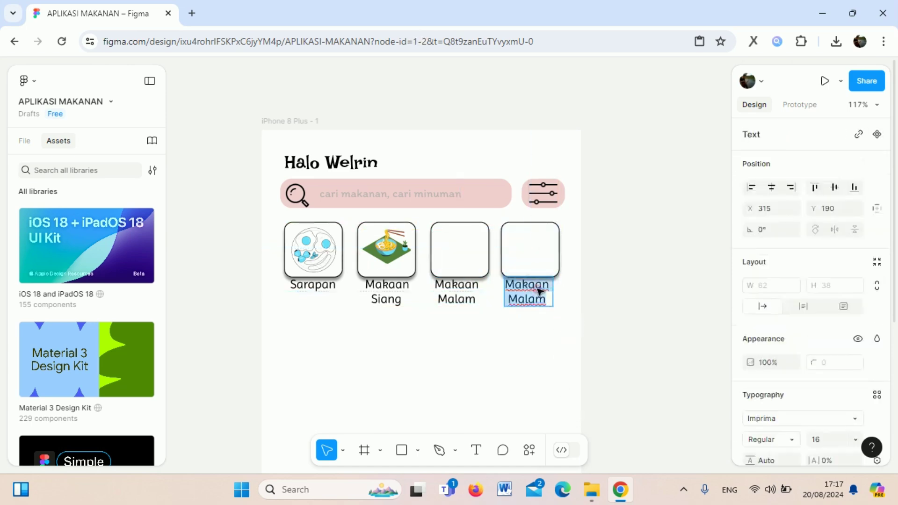
pyautogui.write('Minuman')
pyautogui.click(592, 489)
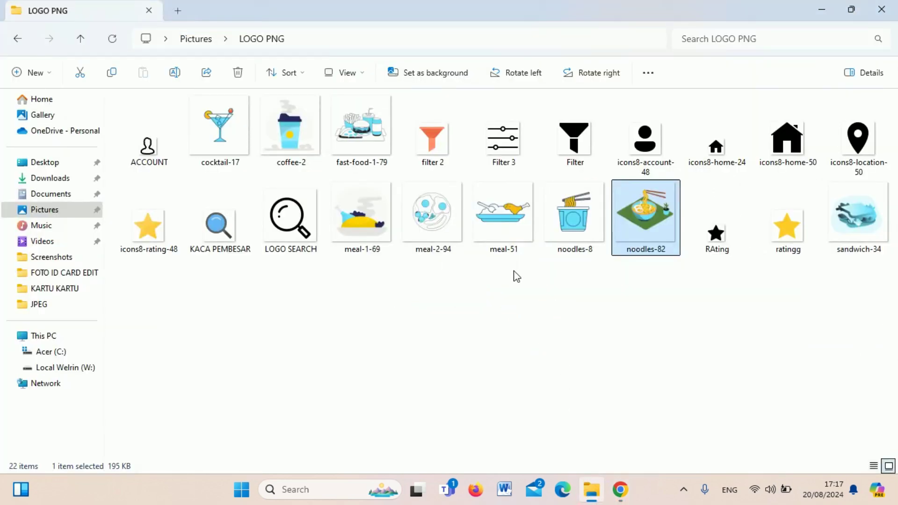
# Paste the meal-51 rice-and-chicken image and fit it into the Makaan Malam card
pyautogui.click(505, 217)
pyautogui.click(621, 489)
pyautogui.click(519, 369)
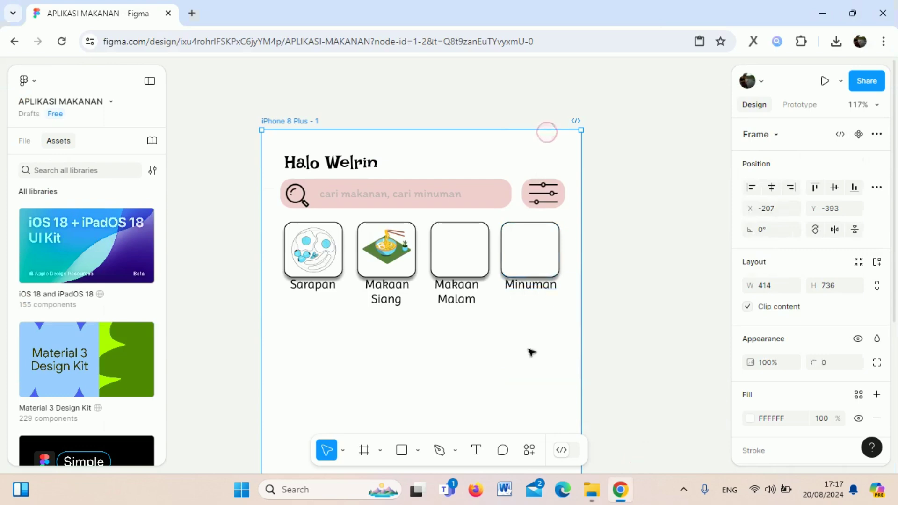
pyautogui.hotkey('ctrl', 'v')
pyautogui.moveTo(283, 418); pyautogui.dragTo(465, 237)
pyautogui.moveTo(611, 80); pyautogui.dragTo(489, 194)
pyautogui.scroll(5, 478, 227)
pyautogui.scroll(5, 478, 226)
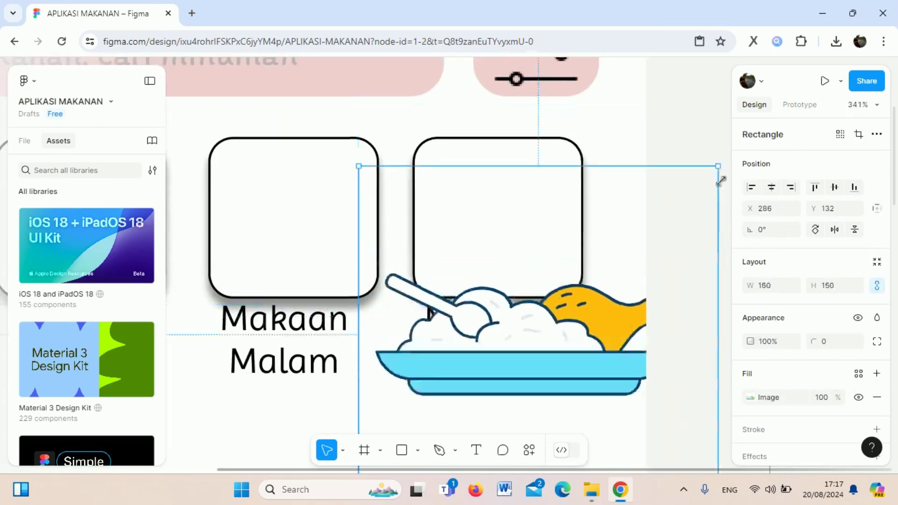
pyautogui.scroll(-4, 718, 181)
pyautogui.moveTo(581, 232); pyautogui.dragTo(498, 250)
pyautogui.scroll(2, 494, 312)
pyautogui.moveTo(493, 312)
pyautogui.mouseDown()
pyautogui.moveTo(377, 166)
pyautogui.moveTo(361, 184)
pyautogui.mouseUp()
pyautogui.click(395, 187)
# Paste the coffee-2 cup image, resize it into the Minuman card, and review the layers list
pyautogui.hotkey('alt', 'Tab')
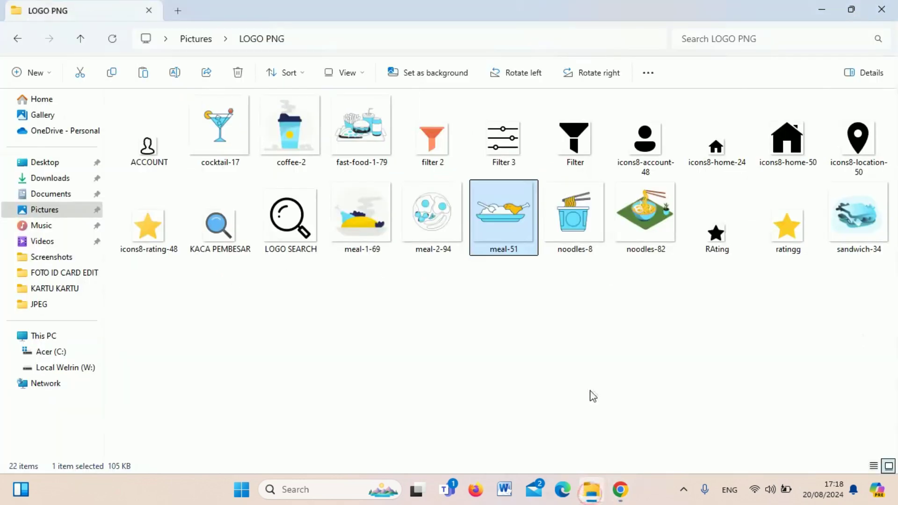
pyautogui.click(290, 130)
pyautogui.hotkey('alt', 'Tab')
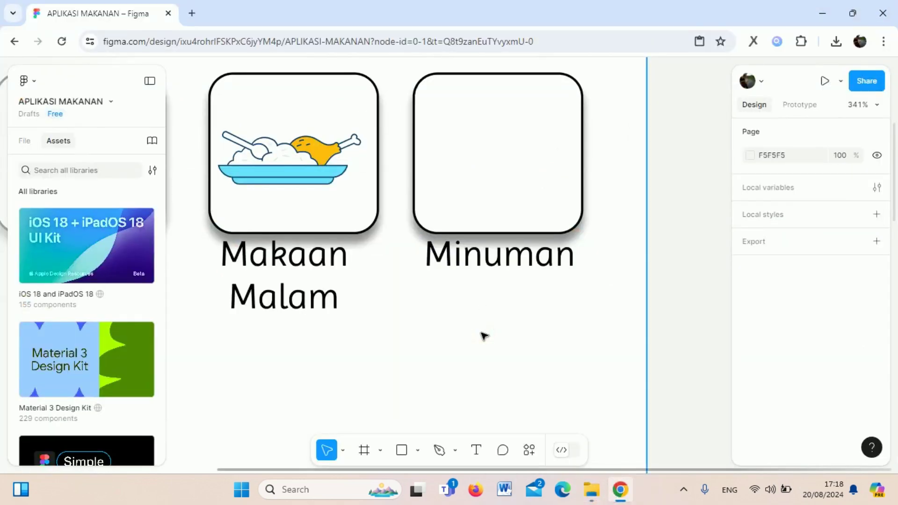
pyautogui.hotkey('ctrl', 'v')
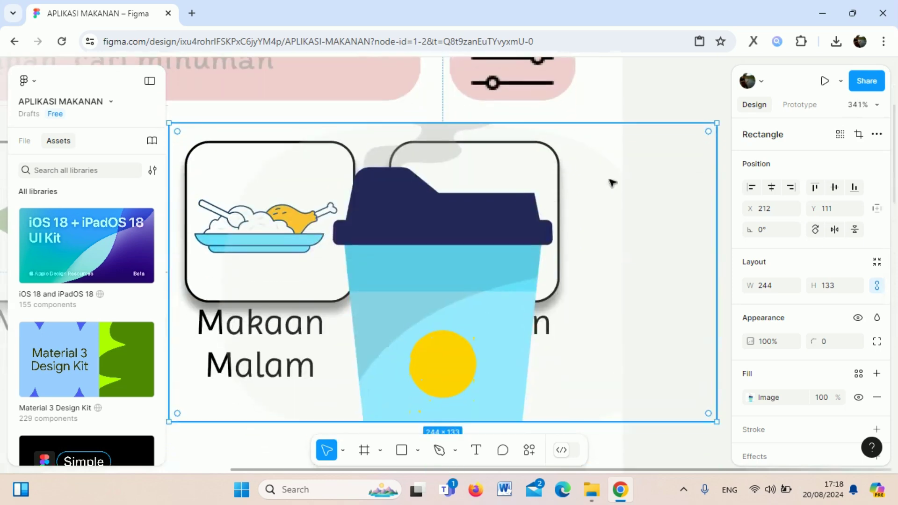
pyautogui.moveTo(716, 123); pyautogui.dragTo(340, 318)
pyautogui.moveTo(281, 374); pyautogui.dragTo(501, 198)
pyautogui.moveTo(511, 290); pyautogui.dragTo(543, 285)
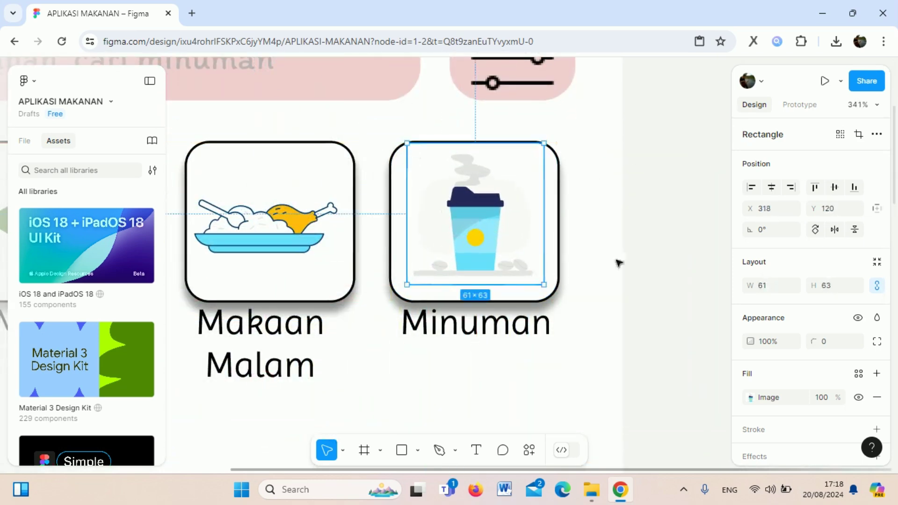
pyautogui.click(618, 263)
pyautogui.click(24, 140)
pyautogui.scroll(-5, 598, 342)
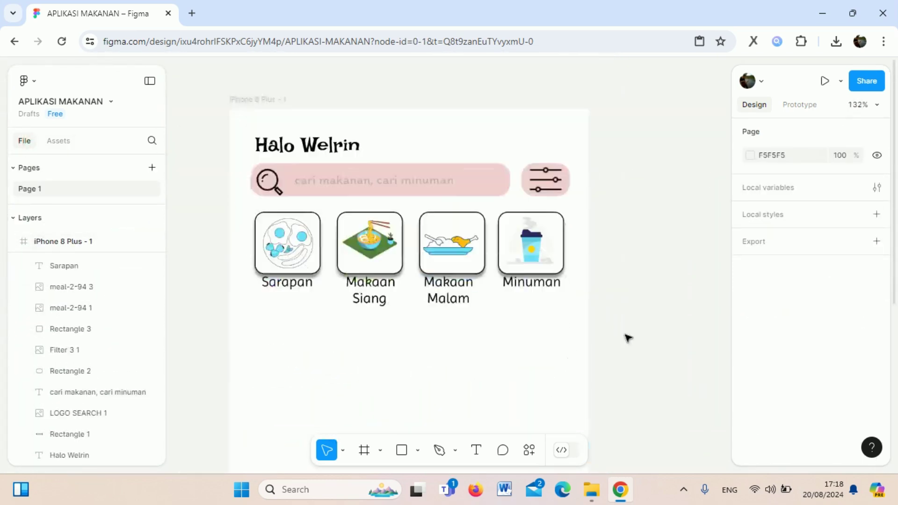
pyautogui.scroll(-1, 627, 336)
pyautogui.click(825, 82)
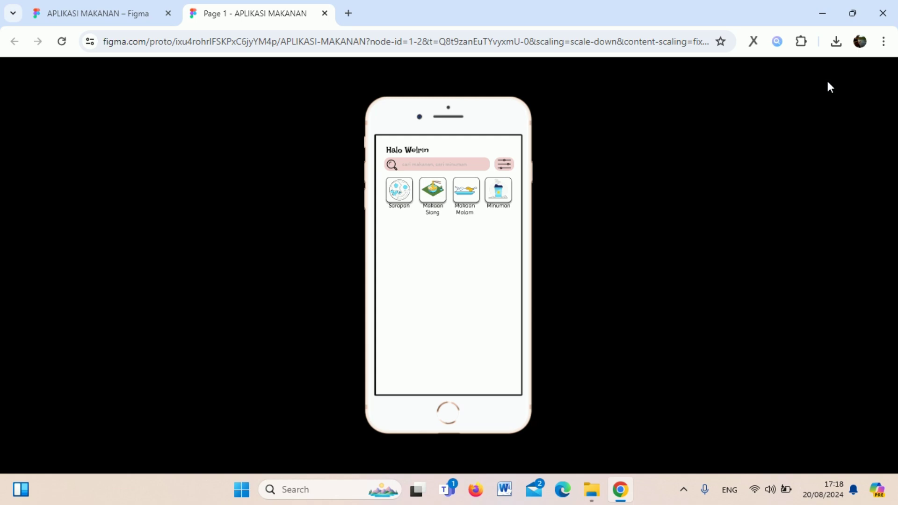
pyautogui.click(324, 13)
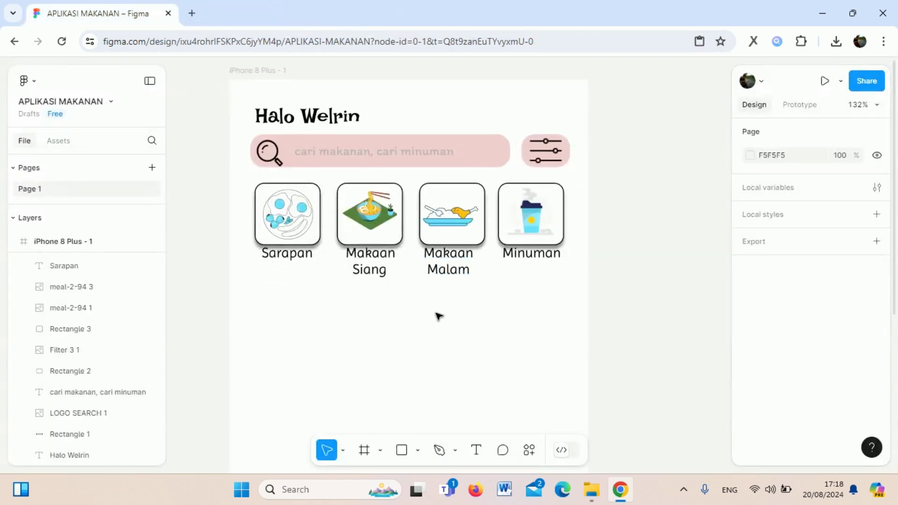
# Draw a rectangle below the category cards and fill it with the search bar's pink
pyautogui.scroll(-2, 438, 316)
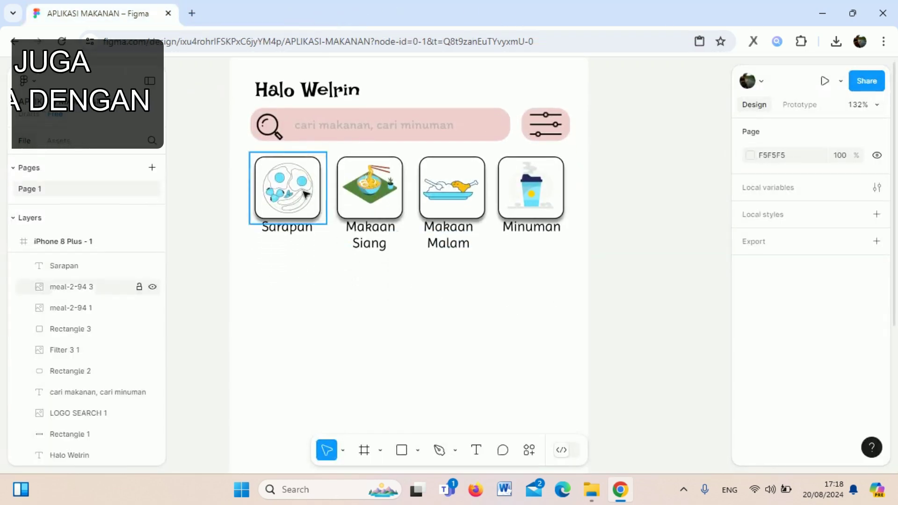
pyautogui.scroll(-1, 430, 306)
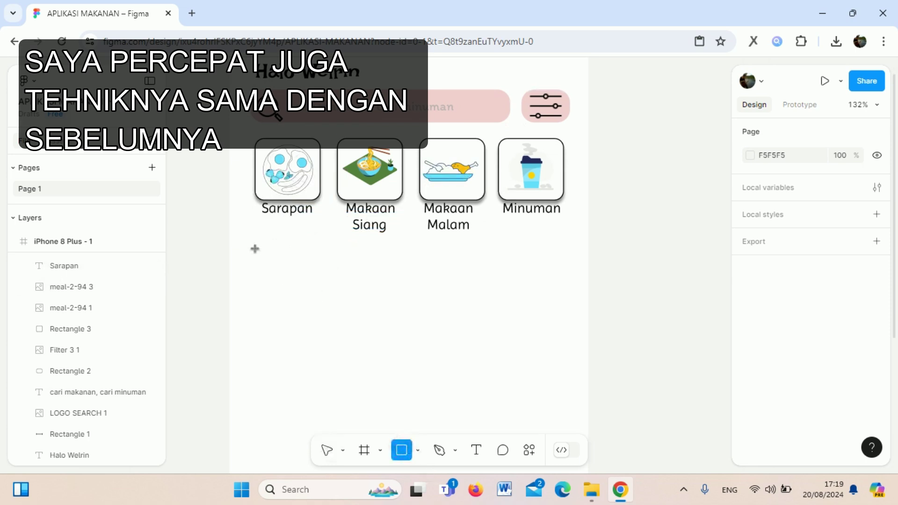
pyautogui.moveTo(251, 244); pyautogui.dragTo(570, 277)
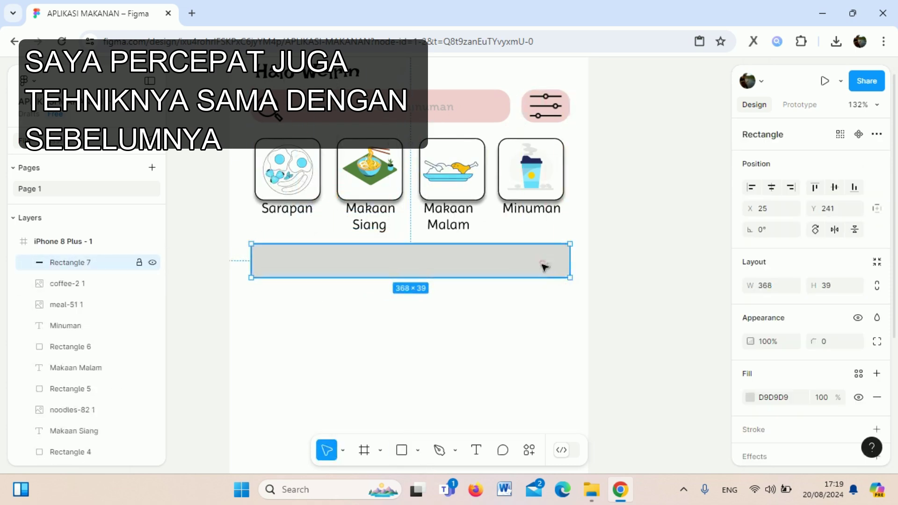
pyautogui.scroll(-1, 767, 299)
pyautogui.scroll(-3, 771, 321)
pyautogui.click(750, 332)
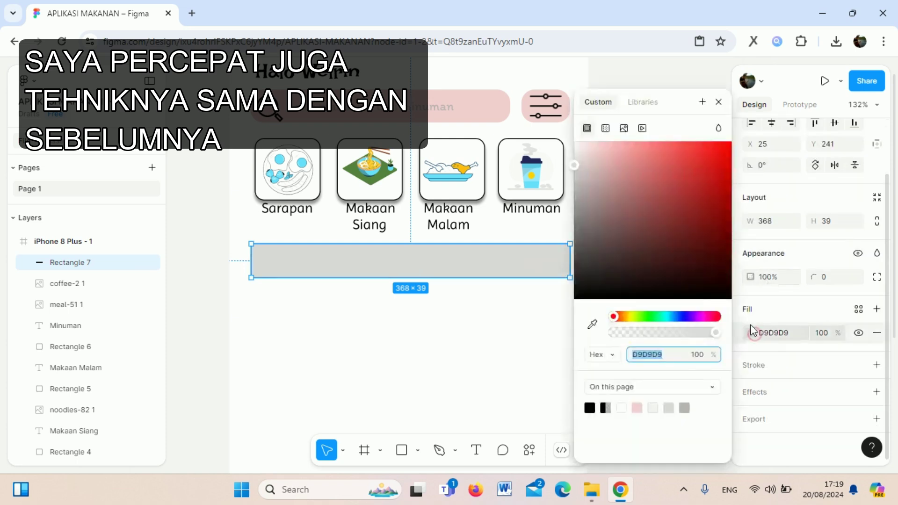
pyautogui.click(591, 184)
pyautogui.moveTo(591, 191)
pyautogui.mouseDown()
pyautogui.moveTo(579, 183)
pyautogui.moveTo(594, 152)
pyautogui.mouseUp()
pyautogui.click(592, 324)
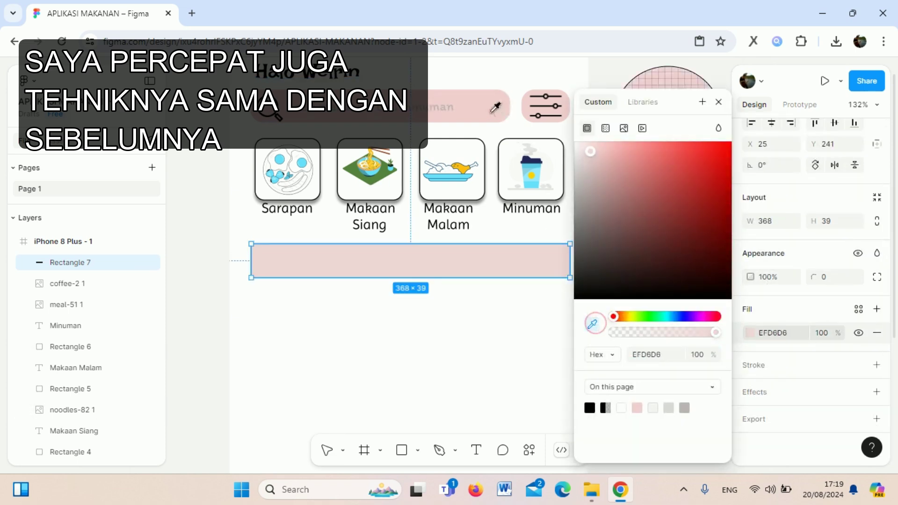
pyautogui.press('Escape')
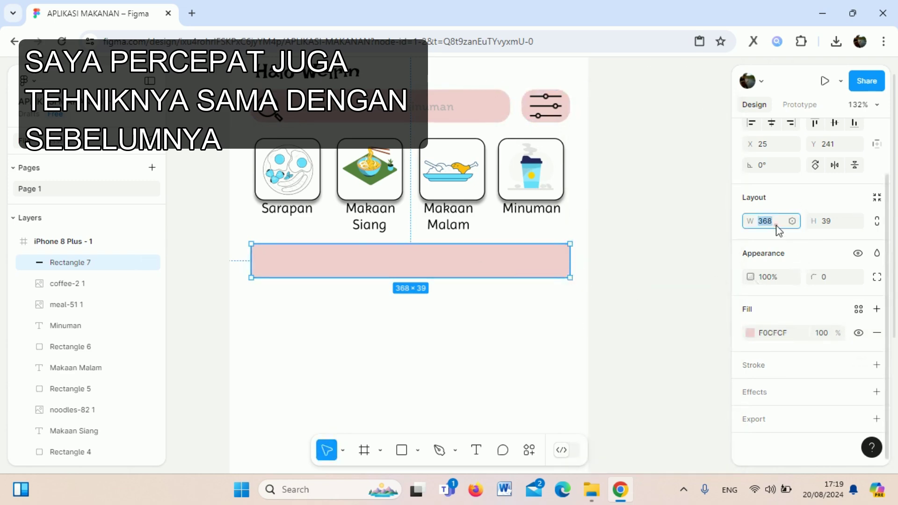
# Give the pink bar width 300, height 35 and corner radius 20
pyautogui.write('300')
pyautogui.press('Return')
pyautogui.click(827, 221)
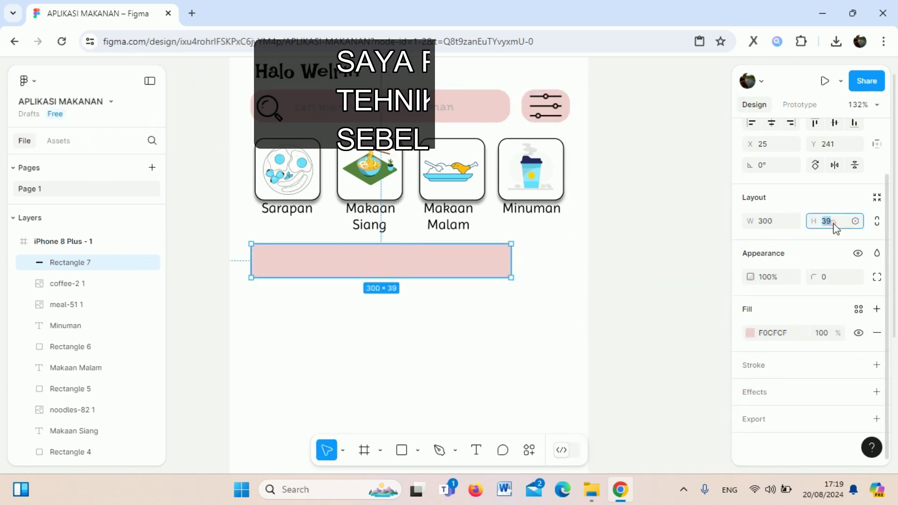
pyautogui.write('35')
pyautogui.press('Return')
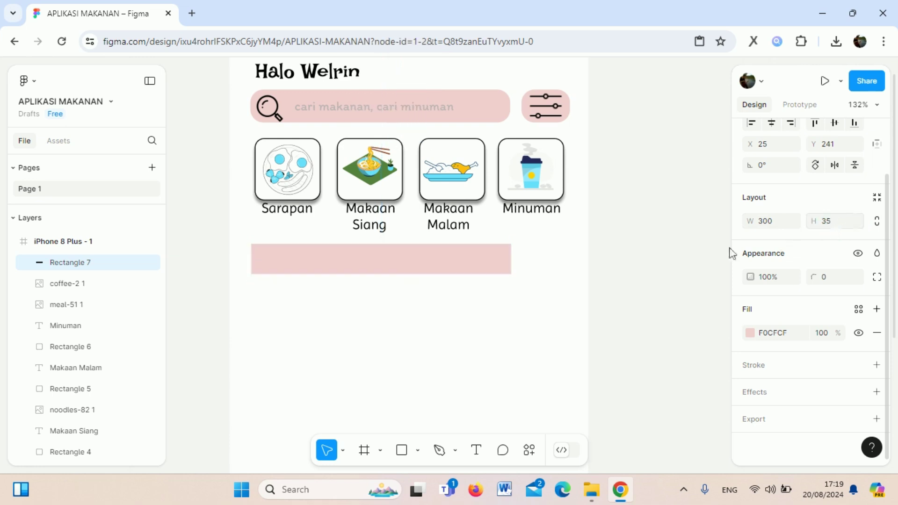
pyautogui.click(463, 270)
pyautogui.click(822, 280)
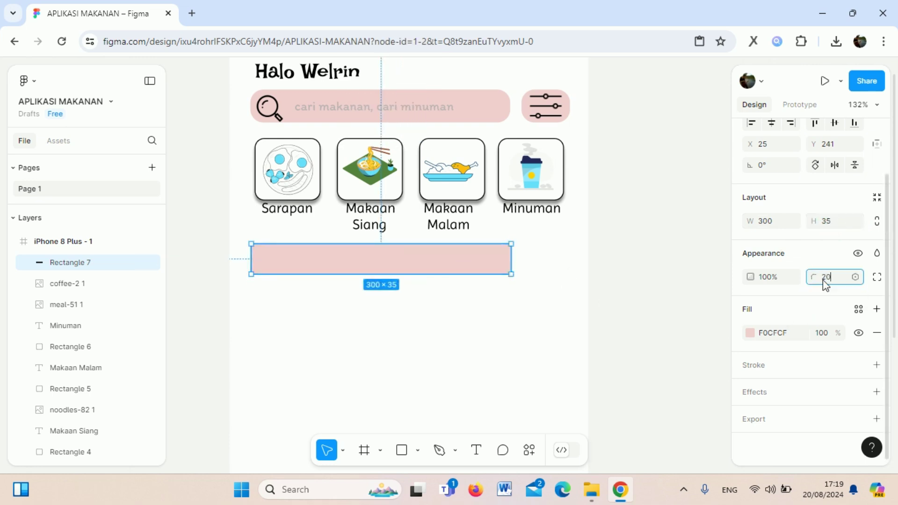
pyautogui.write('20')
pyautogui.press('Return')
# Widen the pink bar to 360 so it spans the frame
pyautogui.click(637, 273)
pyautogui.click(411, 255)
pyautogui.moveTo(512, 258)
pyautogui.mouseDown()
pyautogui.moveTo(563, 258)
pyautogui.moveTo(538, 260)
pyautogui.mouseUp()
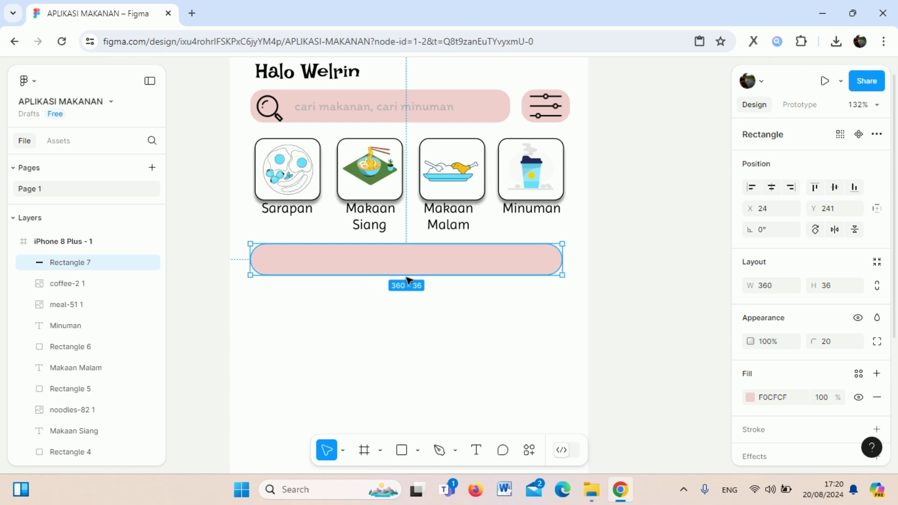
pyautogui.click(623, 282)
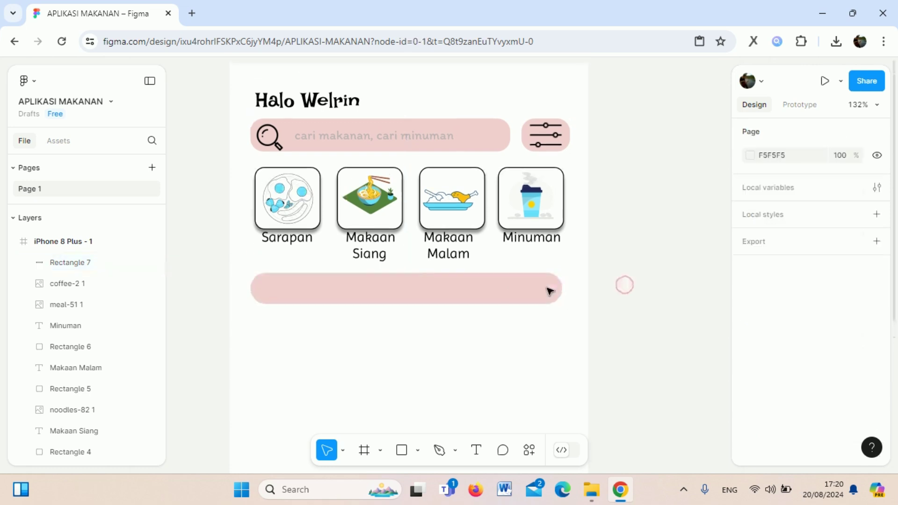
pyautogui.scroll(-2, 345, 256)
pyautogui.click(345, 256)
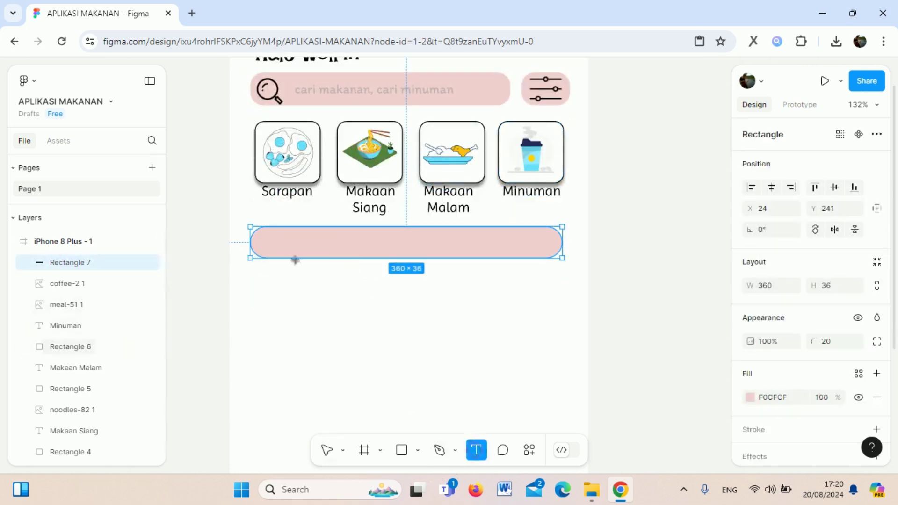
# Add a one-line RESTO TERDEKAT heading and thin the pink bar to a 6 px divider
pyautogui.moveTo(272, 232); pyautogui.dragTo(327, 252)
pyautogui.write('RESTO TERDEKAT')
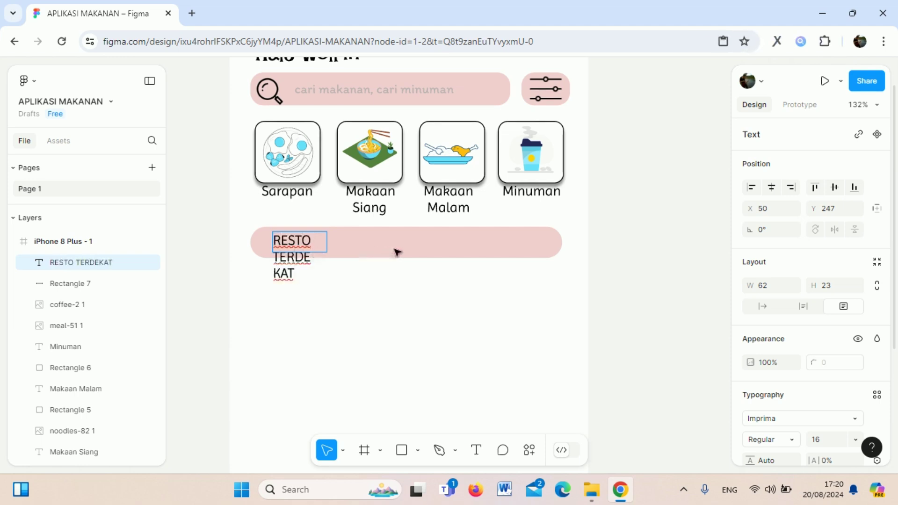
pyautogui.click(397, 252)
pyautogui.moveTo(452, 258); pyautogui.dragTo(485, 227)
pyautogui.click(308, 261)
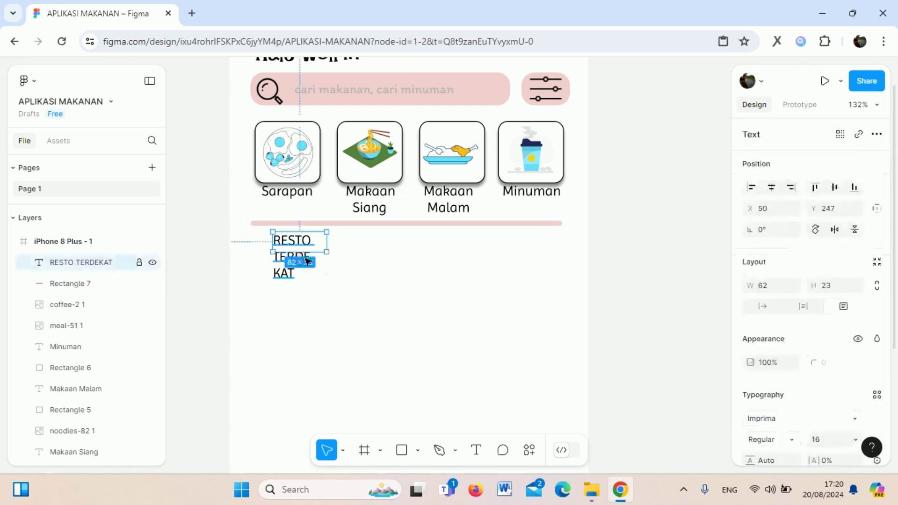
pyautogui.moveTo(351, 249)
pyautogui.mouseDown()
pyautogui.moveTo(445, 246)
pyautogui.moveTo(339, 245)
pyautogui.mouseUp()
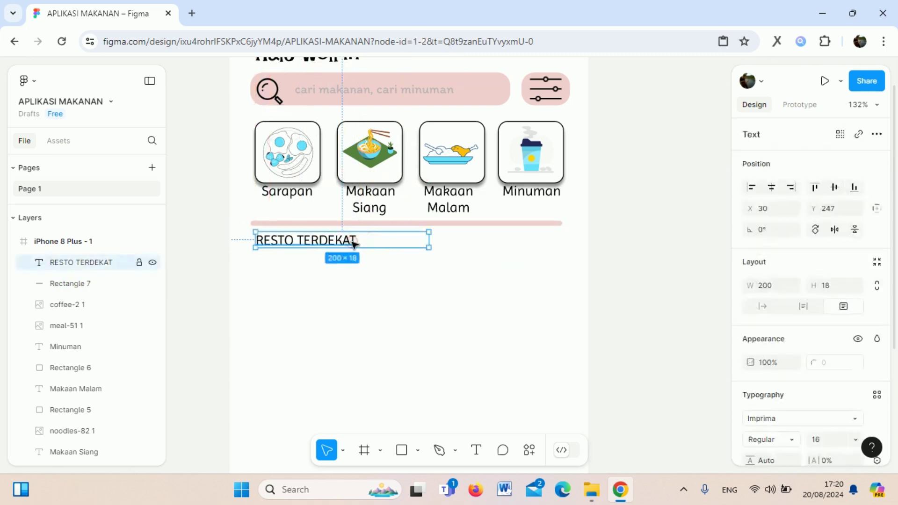
# Style the RESTO TERDEKAT heading in JejuHallasan at size 20
pyautogui.doubleClick(352, 242)
pyautogui.scroll(-2, 787, 357)
pyautogui.scroll(-3, 787, 357)
pyautogui.click(778, 213)
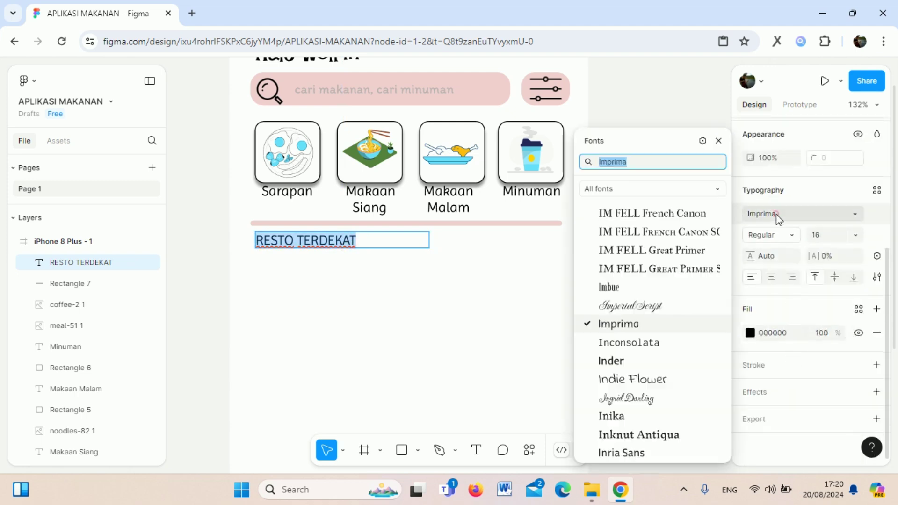
pyautogui.scroll(-5, 675, 356)
pyautogui.click(668, 382)
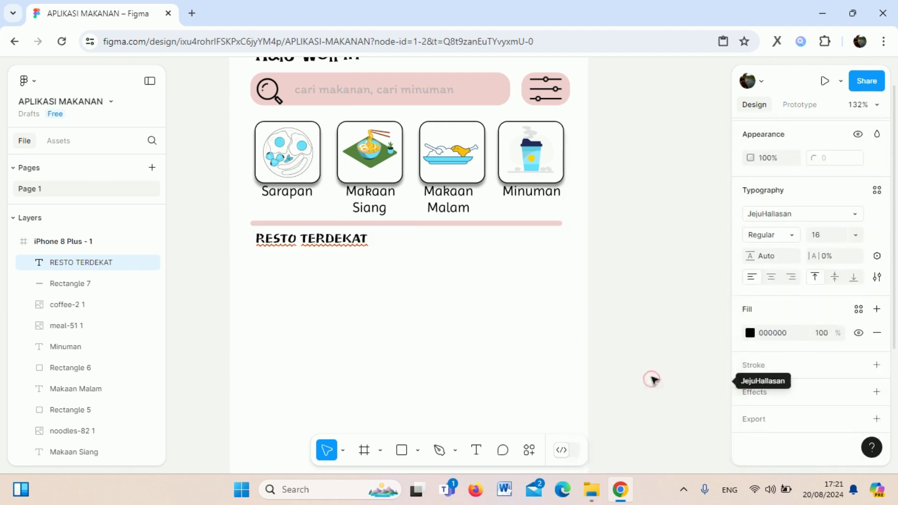
pyautogui.click(853, 236)
pyautogui.click(841, 256)
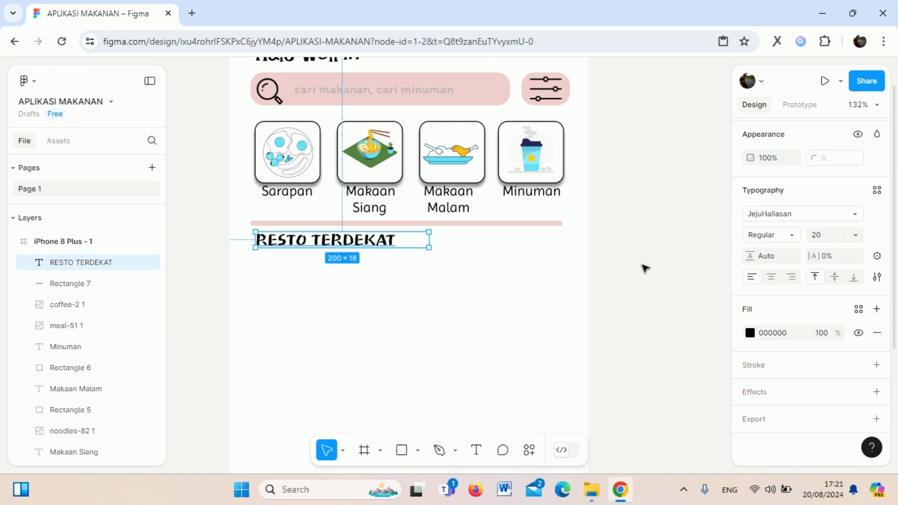
pyautogui.click(644, 268)
pyautogui.scroll(-3, 603, 274)
pyautogui.scroll(4, 374, 285)
pyautogui.scroll(-1, 426, 332)
pyautogui.scroll(-5, 504, 367)
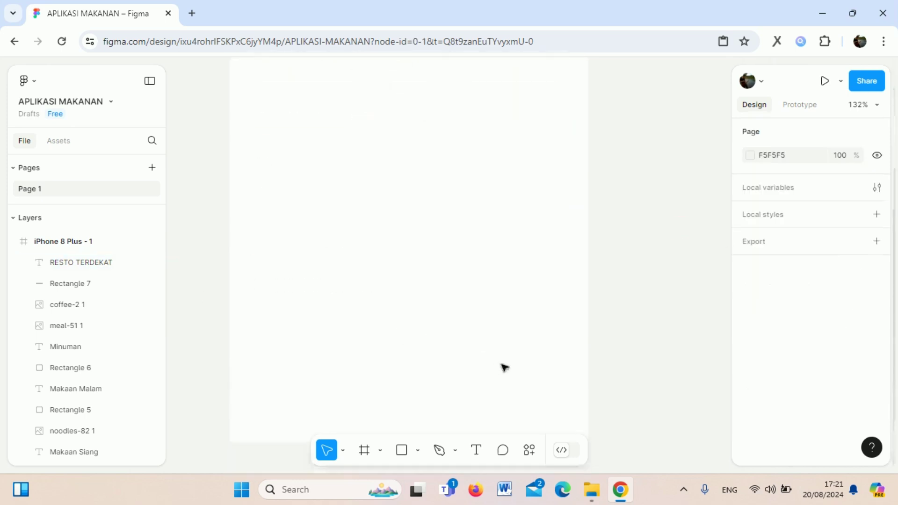
pyautogui.scroll(6, 512, 358)
pyautogui.scroll(-4, 421, 351)
pyautogui.scroll(1, 327, 337)
# Search Google Images for 'nasi goreng' and save a fried-egg photo to Downloads
pyautogui.scroll(1, 311, 267)
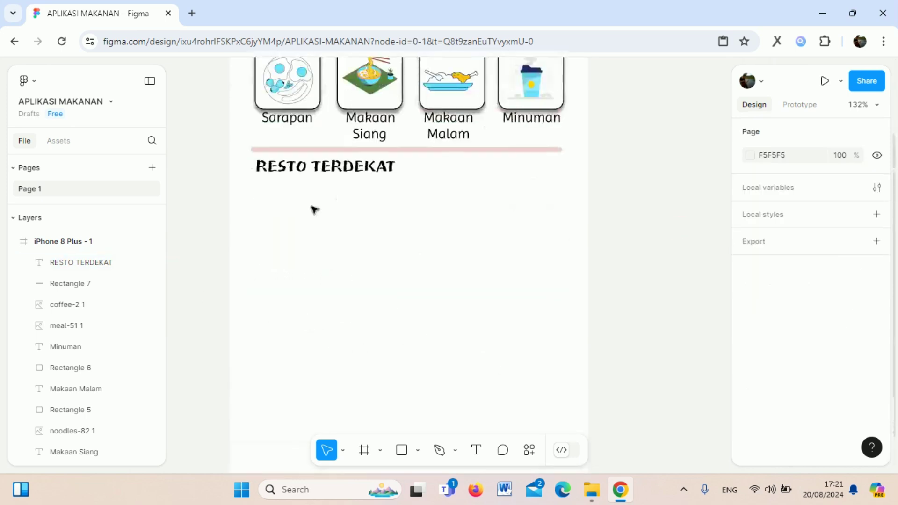
pyautogui.click(193, 14)
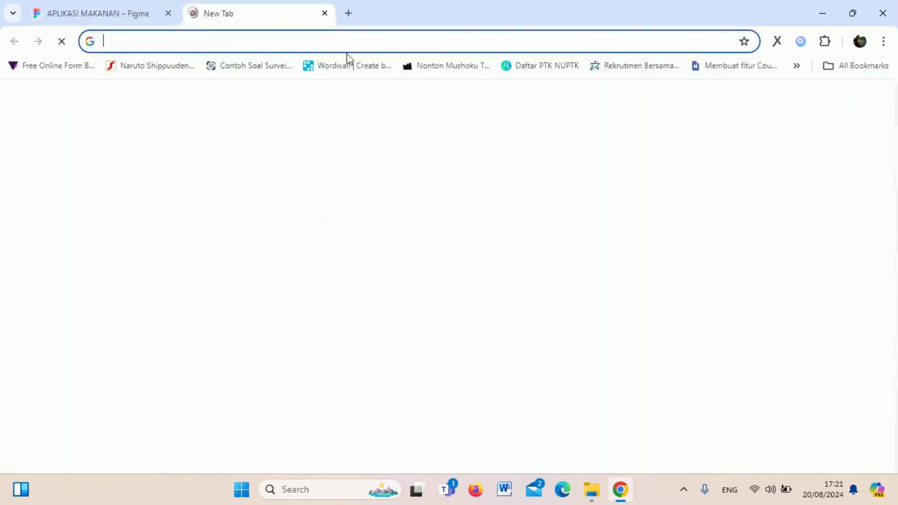
pyautogui.write('nasi goreng')
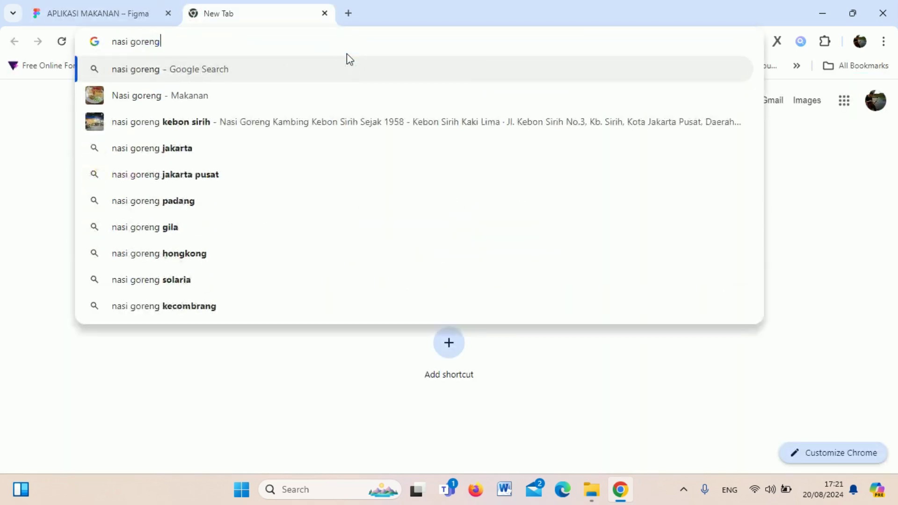
pyautogui.press('Return')
pyautogui.scroll(-3, 341, 196)
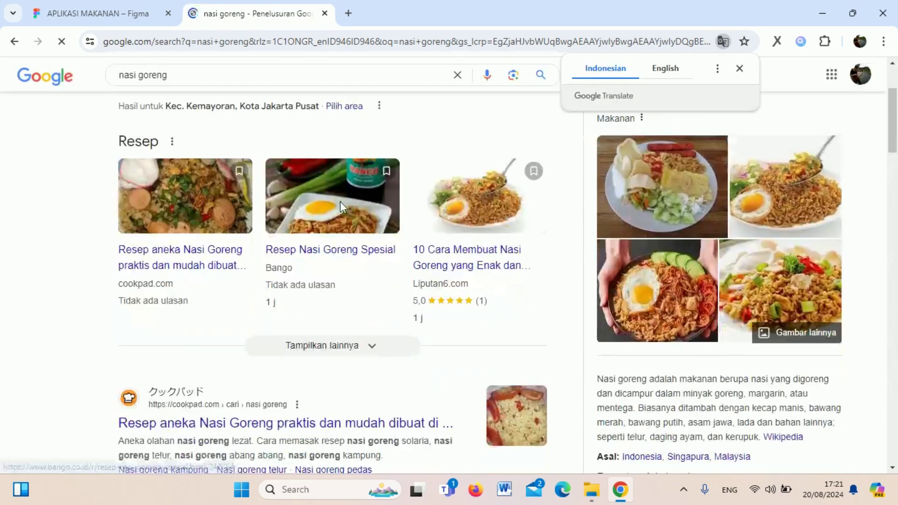
pyautogui.click(213, 170)
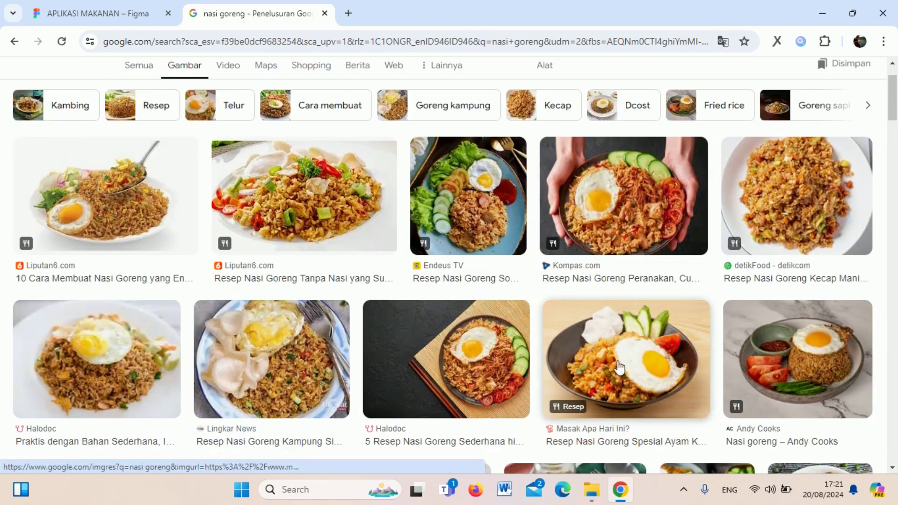
pyautogui.click(628, 374)
pyautogui.rightClick(665, 207)
pyautogui.click(704, 375)
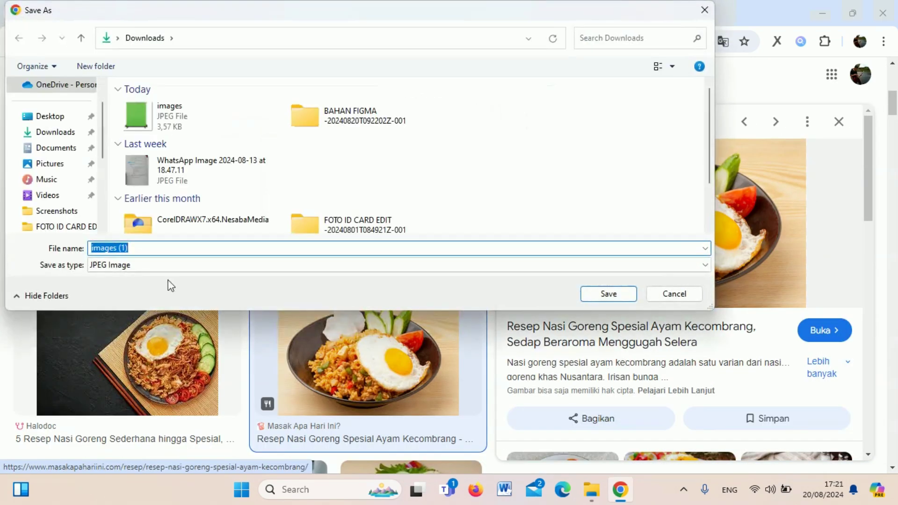
pyautogui.click(593, 294)
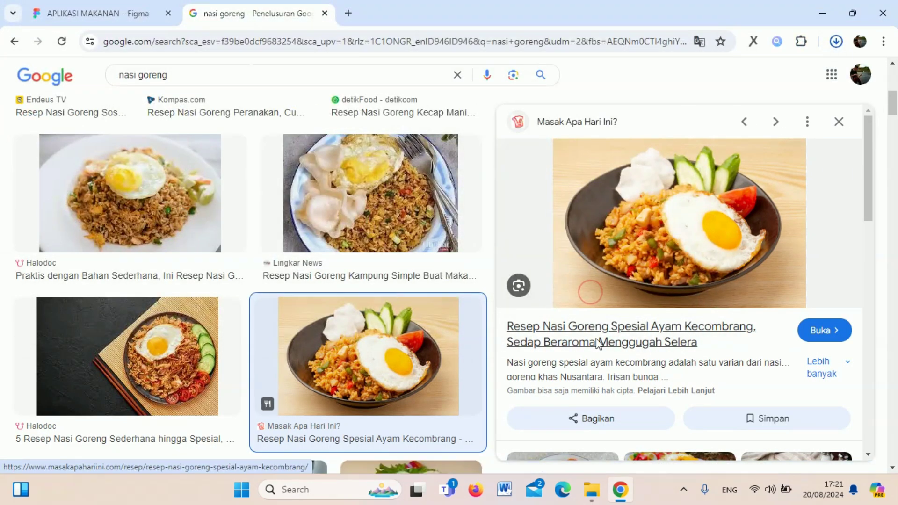
pyautogui.click(98, 13)
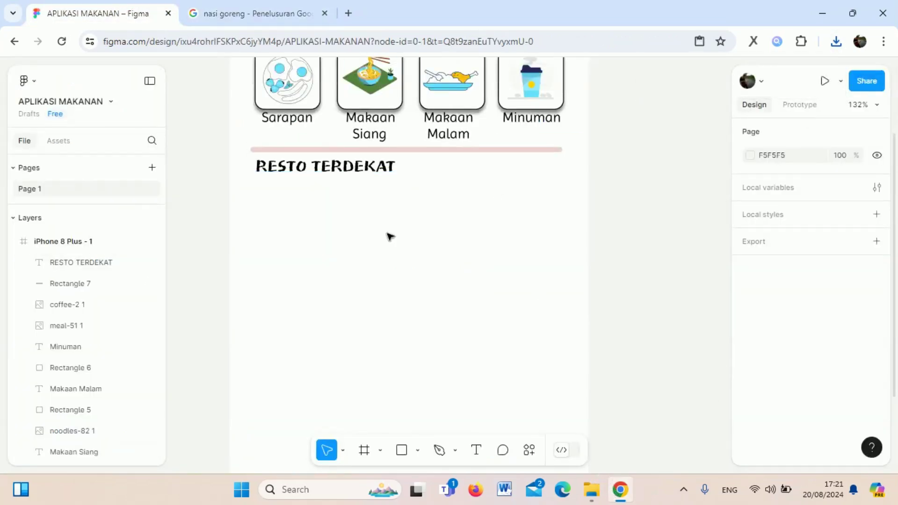
# Copy the nasi goreng photo 'images (1)' from the Downloads folder in File Explorer
pyautogui.scroll(3, 507, 277)
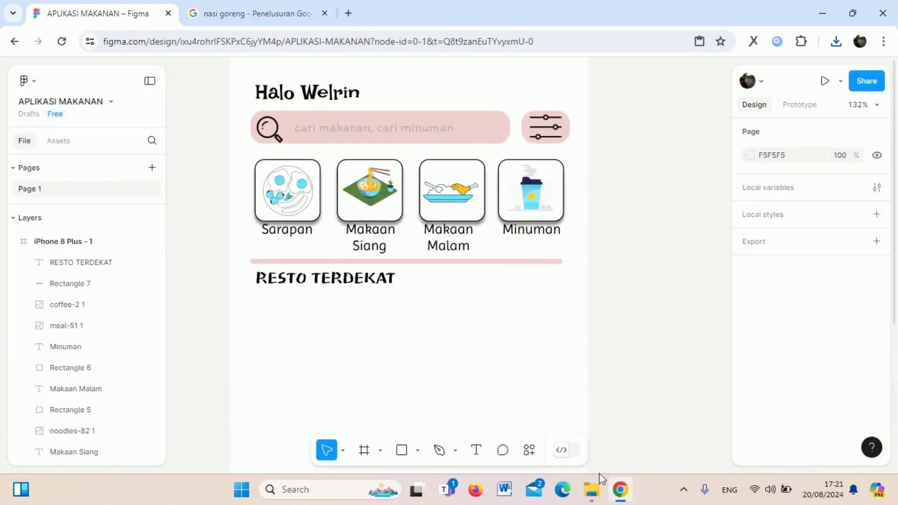
pyautogui.click(597, 498)
pyautogui.click(47, 178)
pyautogui.click(147, 158)
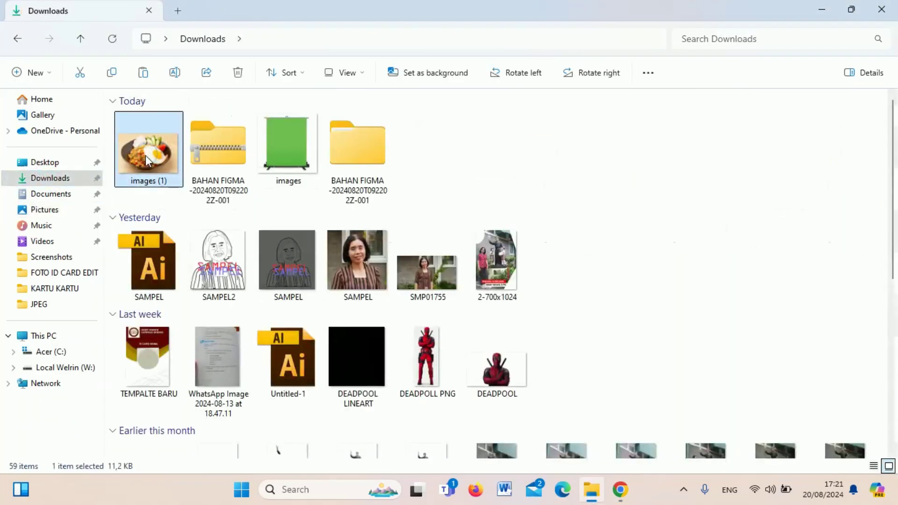
pyautogui.rightClick(145, 155)
pyautogui.click(187, 80)
# Paste the photo into the Figma frame, resize it to 126×84 and place it under RESTO TERDEKAT
pyautogui.hotkey('alt', 'Tab')
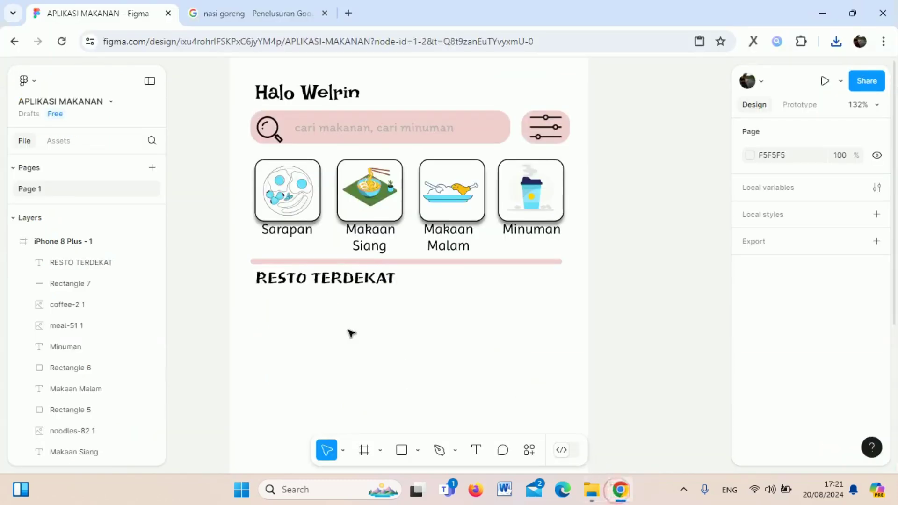
pyautogui.rightClick(351, 333)
pyautogui.press('Escape')
pyautogui.hotkey('ctrl', 'v')
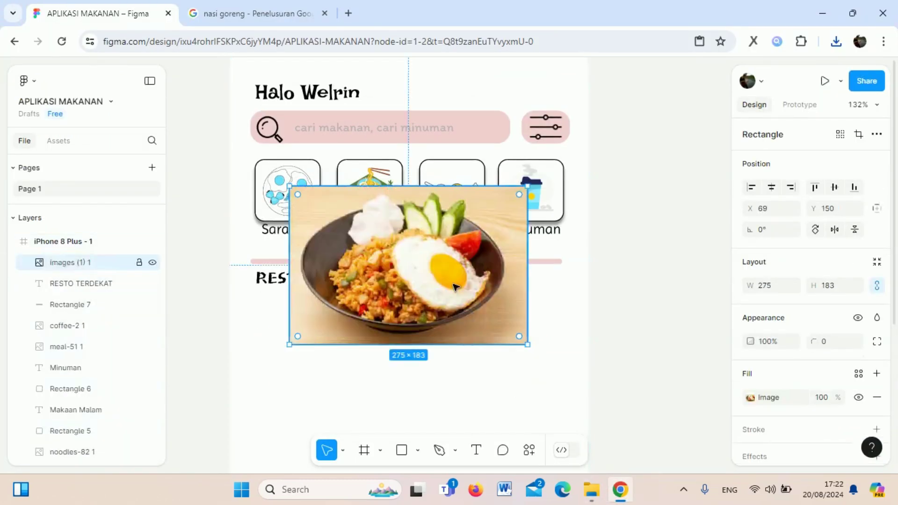
pyautogui.moveTo(523, 188); pyautogui.dragTo(396, 269)
pyautogui.scroll(-1, 527, 327)
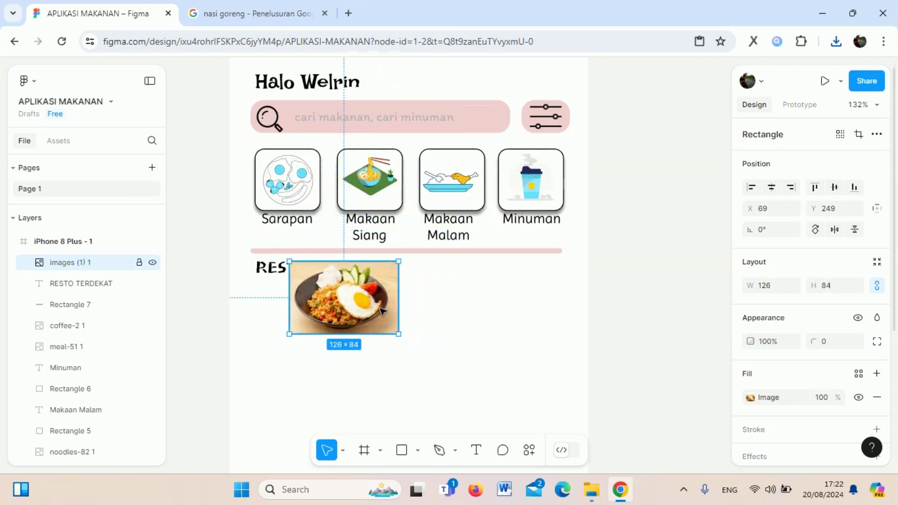
pyautogui.moveTo(369, 316)
pyautogui.mouseDown()
pyautogui.moveTo(389, 355)
pyautogui.moveTo(342, 362)
pyautogui.moveTo(346, 346)
pyautogui.mouseUp()
pyautogui.click(650, 342)
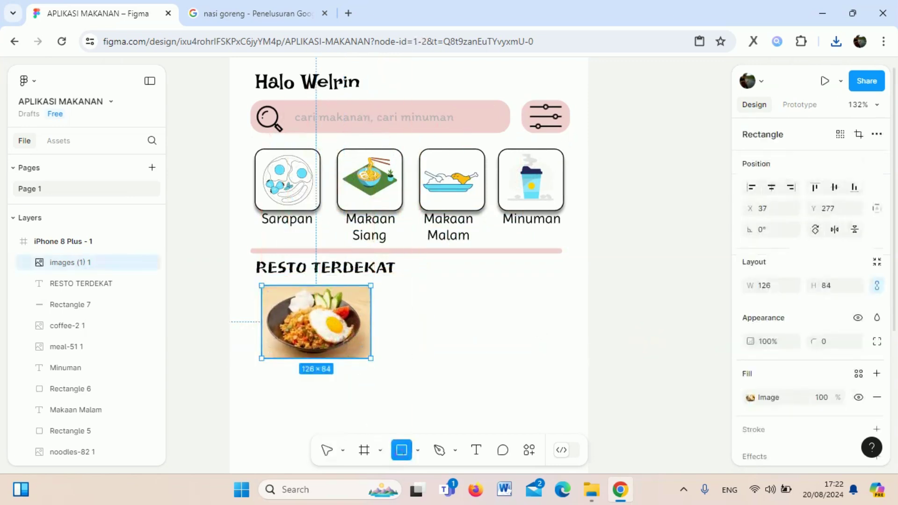
# Draw a grey 147×129 card at X 30, Y 271 behind the photo, with the photo layered on top
pyautogui.moveTo(252, 277); pyautogui.dragTo(380, 388)
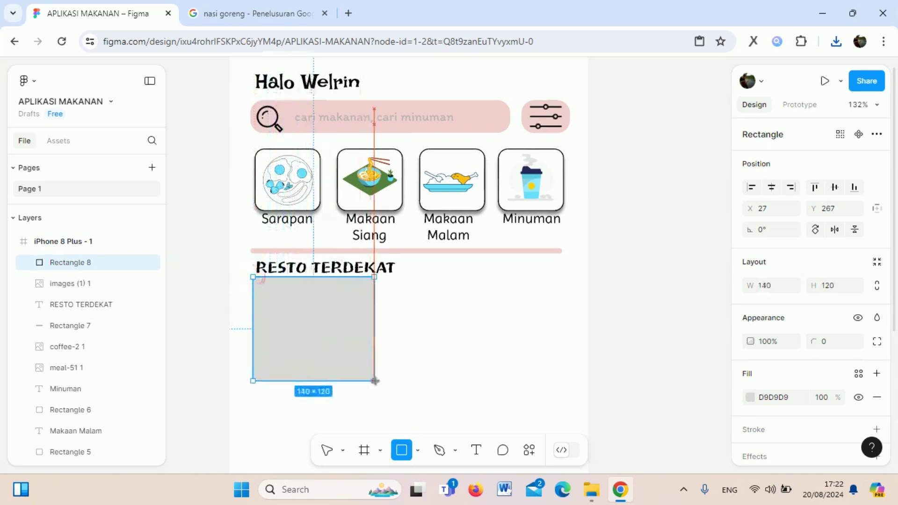
pyautogui.moveTo(343, 294); pyautogui.dragTo(339, 301)
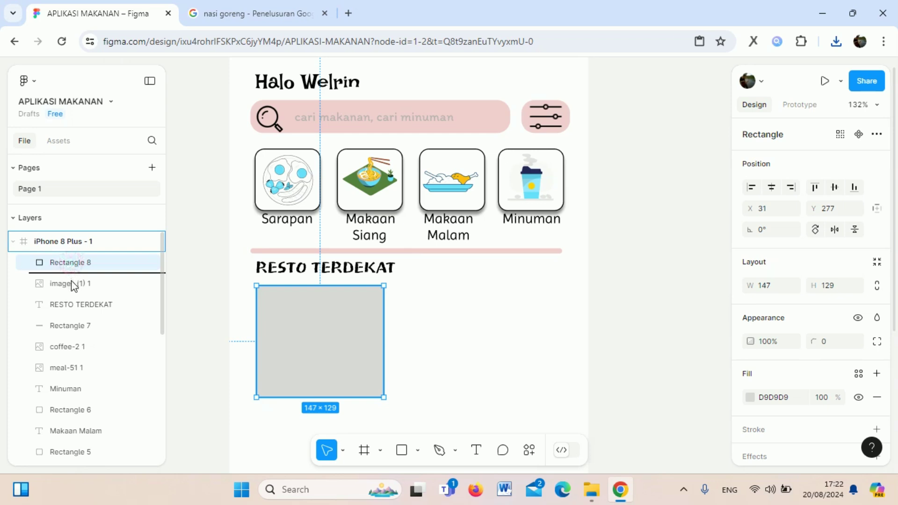
pyautogui.moveTo(71, 282); pyautogui.dragTo(71, 287)
pyautogui.click(335, 326)
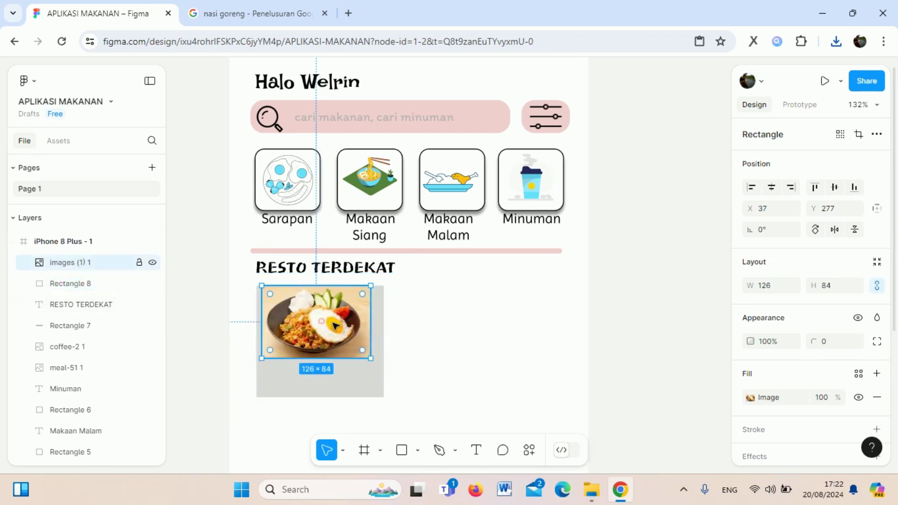
pyautogui.moveTo(344, 313); pyautogui.dragTo(347, 319)
pyautogui.click(351, 379)
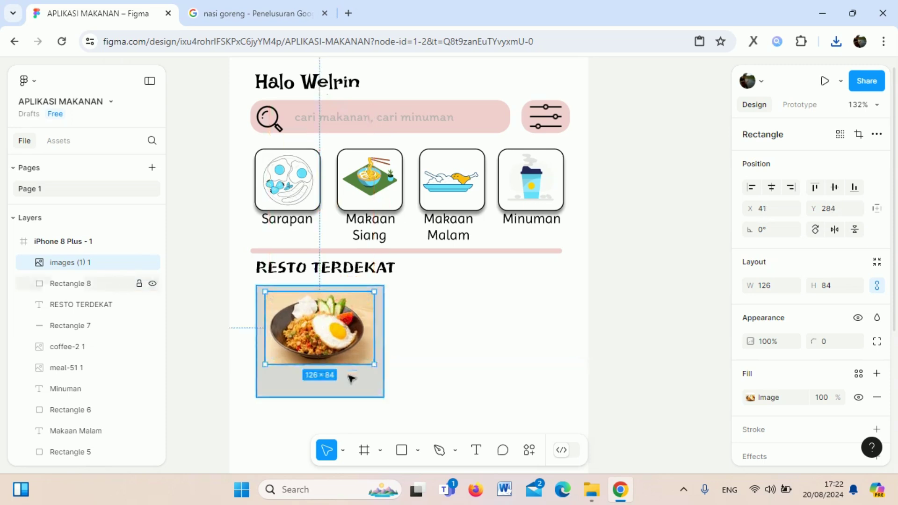
pyautogui.moveTo(349, 381); pyautogui.dragTo(349, 376)
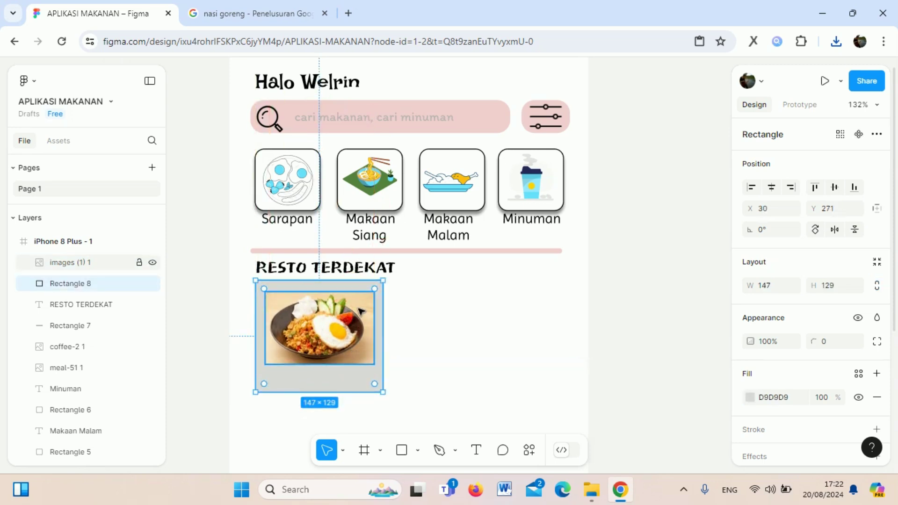
pyautogui.moveTo(360, 311); pyautogui.dragTo(359, 312)
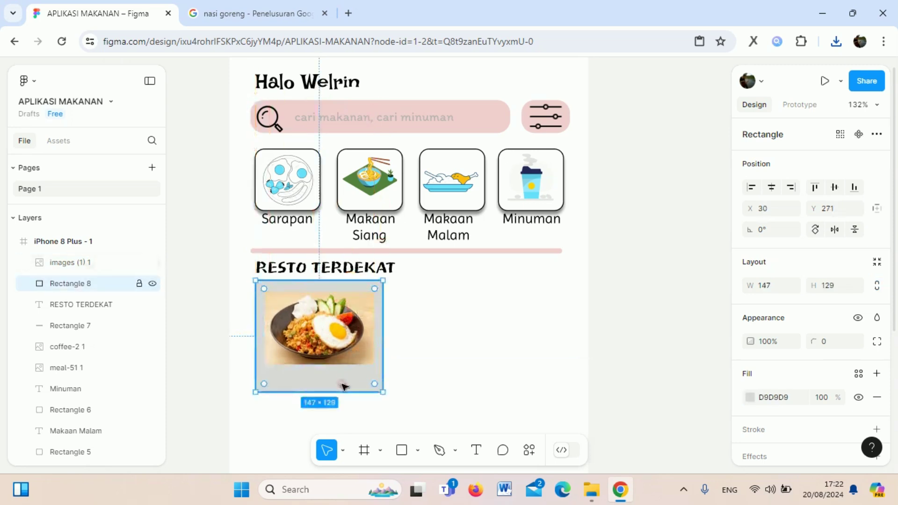
# Fill the card with the search bar's pink using the Fill eyedropper
pyautogui.click(748, 396)
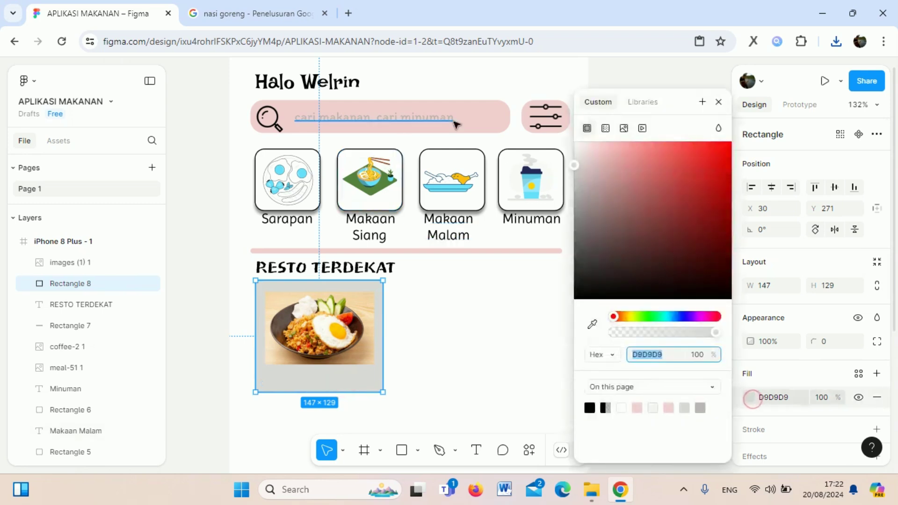
pyautogui.click(593, 324)
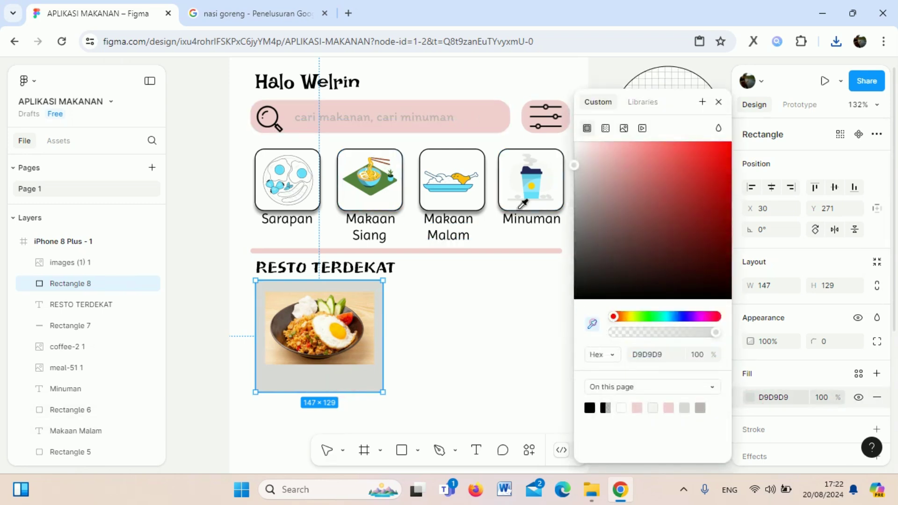
pyautogui.click(499, 125)
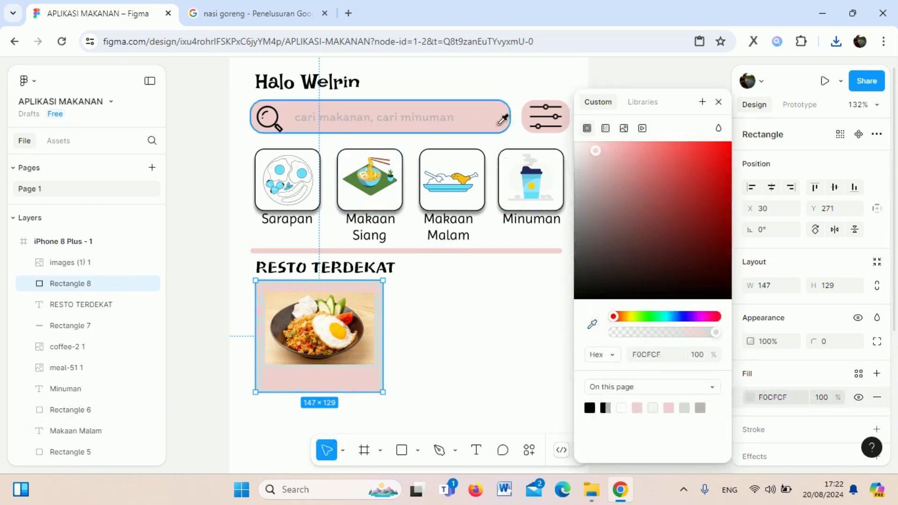
pyautogui.click(718, 102)
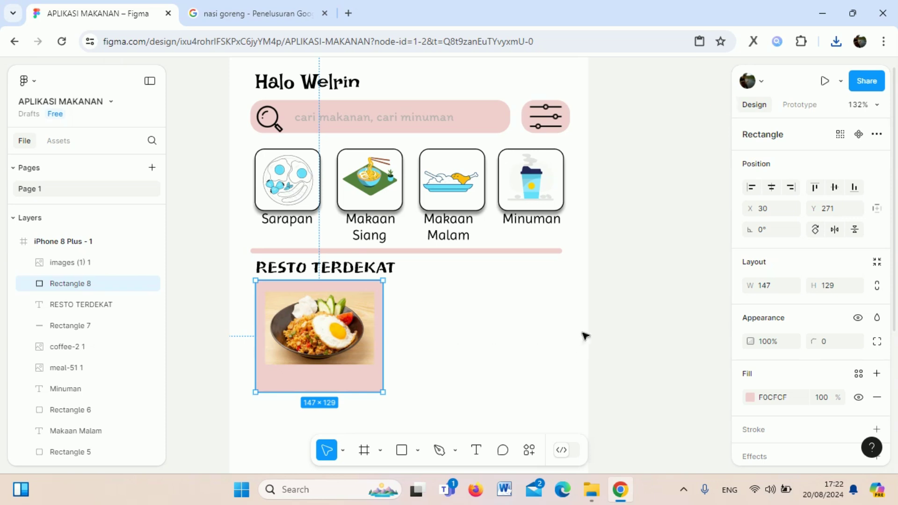
pyautogui.click(655, 307)
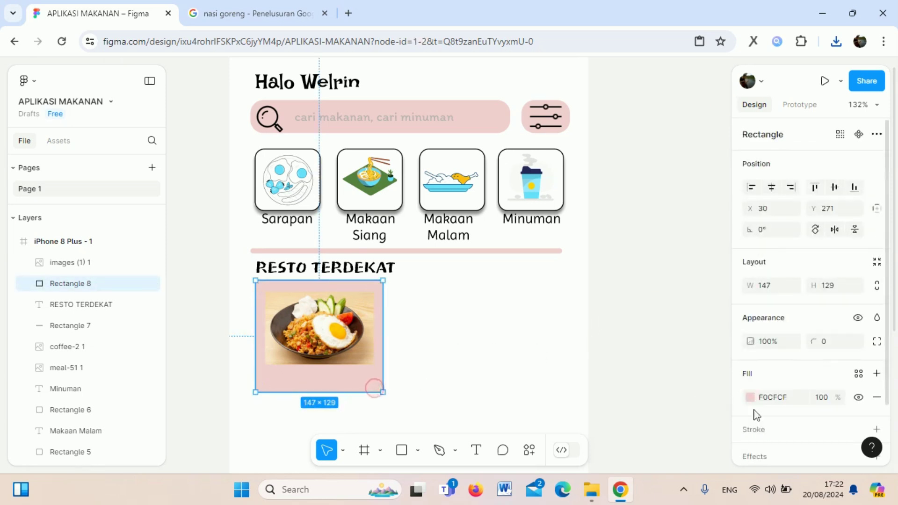
# Add drop shadow effects to the pink card
pyautogui.scroll(-3, 757, 416)
pyautogui.click(768, 401)
pyautogui.click(783, 417)
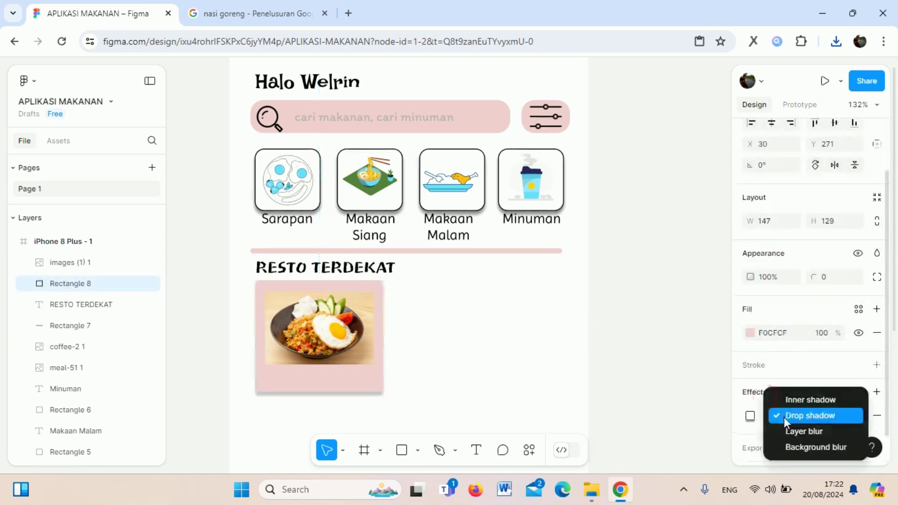
pyautogui.click(783, 417)
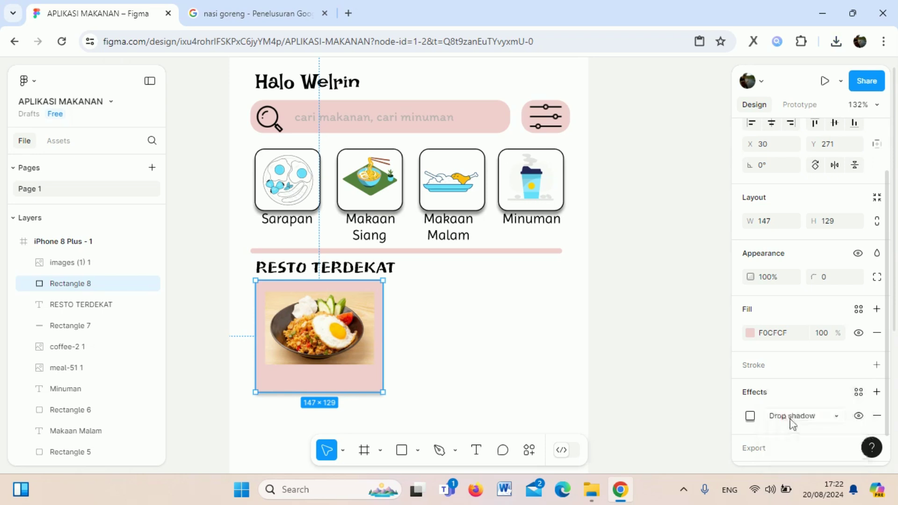
pyautogui.click(876, 392)
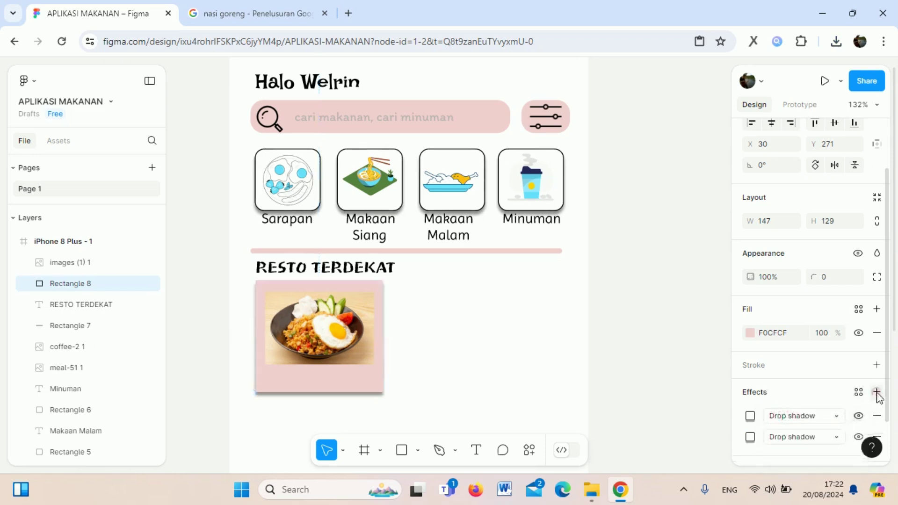
pyautogui.click(621, 346)
# Nudge the nasi goreng photo slightly and enlarge it to 135×90
pyautogui.click(367, 337)
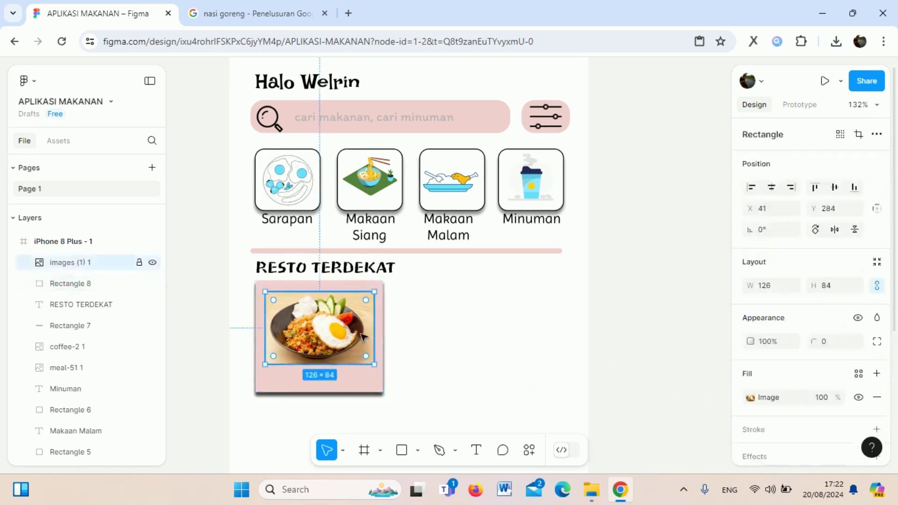
pyautogui.click(423, 332)
pyautogui.moveTo(334, 313); pyautogui.dragTo(330, 307)
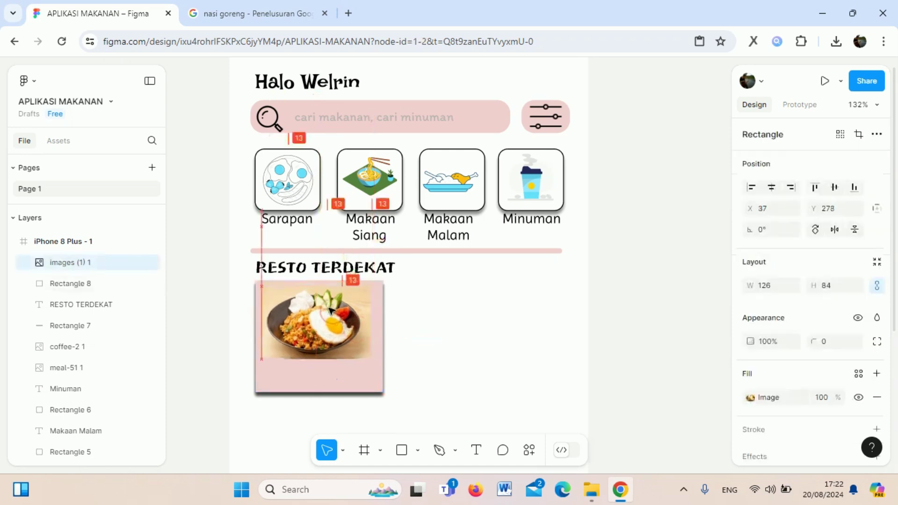
pyautogui.moveTo(365, 360); pyautogui.dragTo(374, 364)
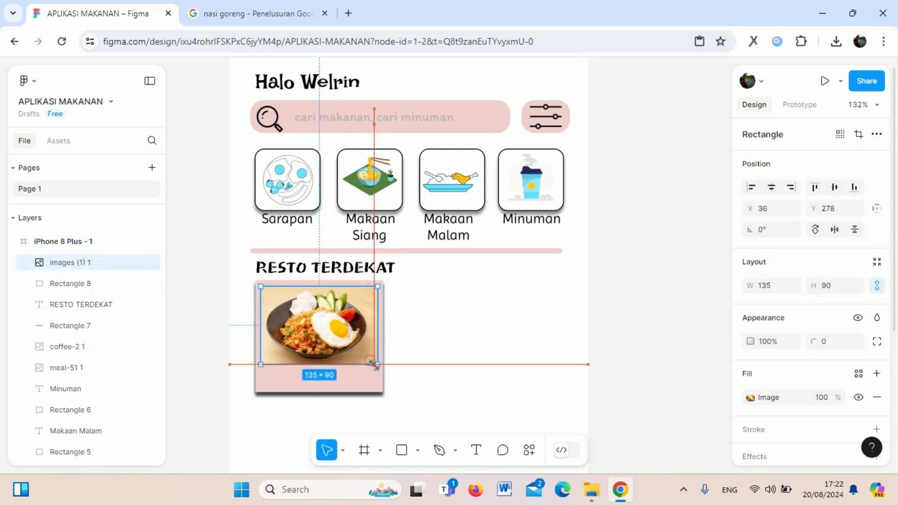
pyautogui.scroll(-3, 499, 366)
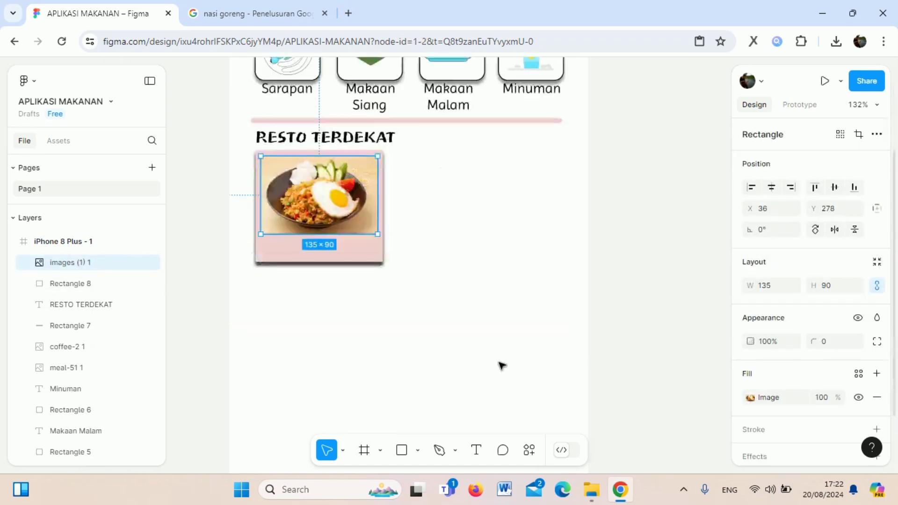
pyautogui.scroll(-3, 499, 366)
pyautogui.scroll(3, 499, 365)
pyautogui.scroll(2, 499, 365)
# Drag the pink card's corner handle to resize Rectangle 8 to 150×137
pyautogui.click(470, 328)
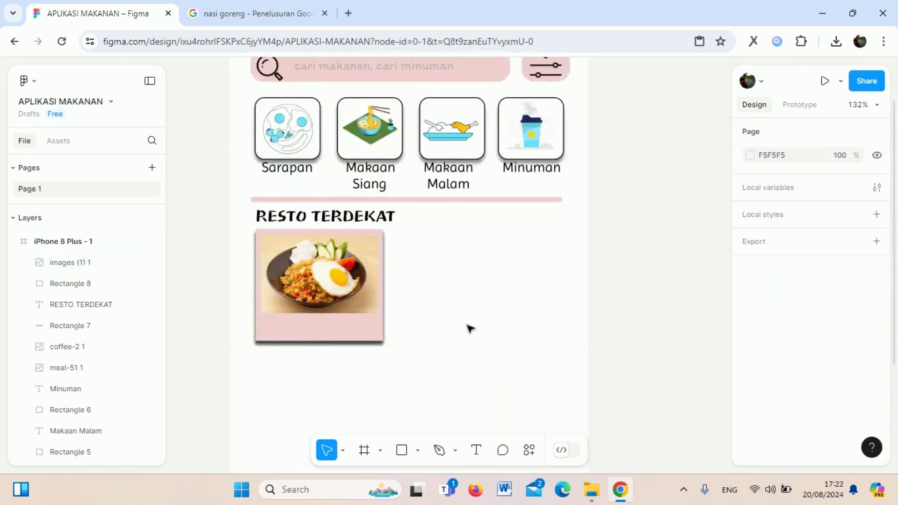
pyautogui.click(346, 333)
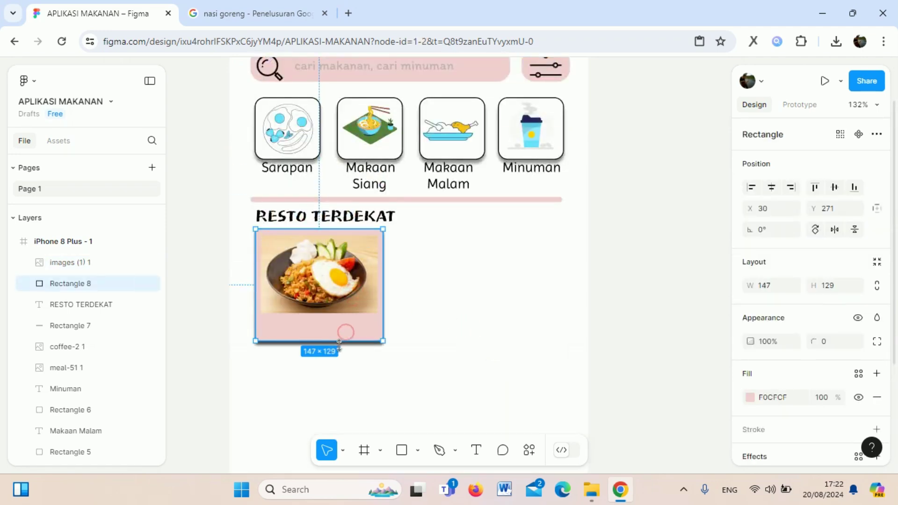
pyautogui.moveTo(382, 343); pyautogui.dragTo(385, 348)
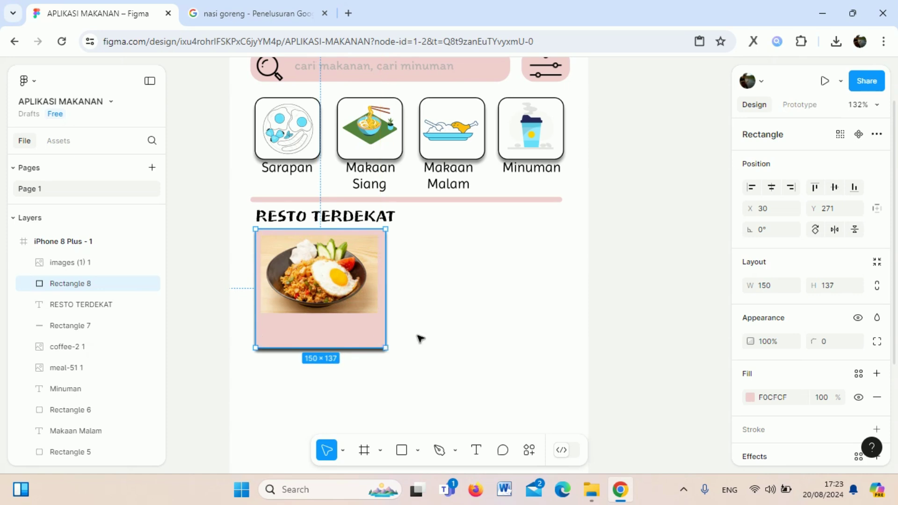
pyautogui.click(472, 329)
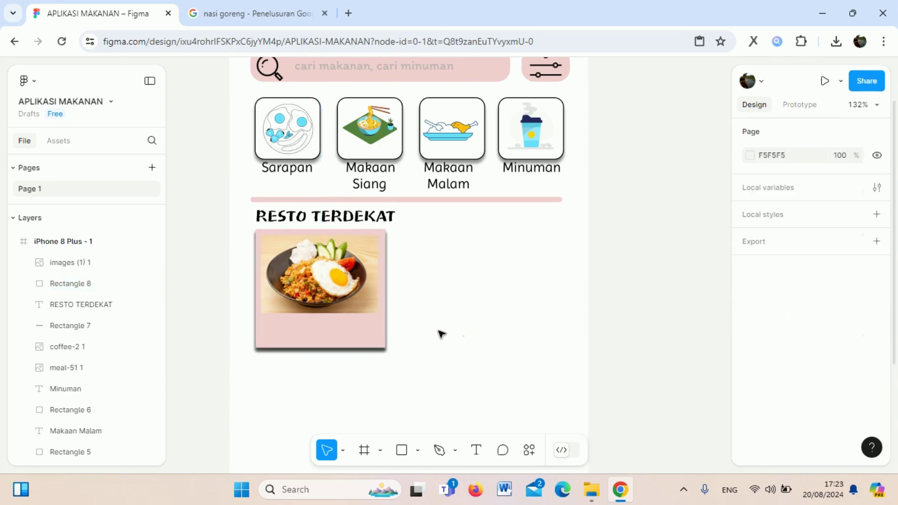
pyautogui.click(341, 335)
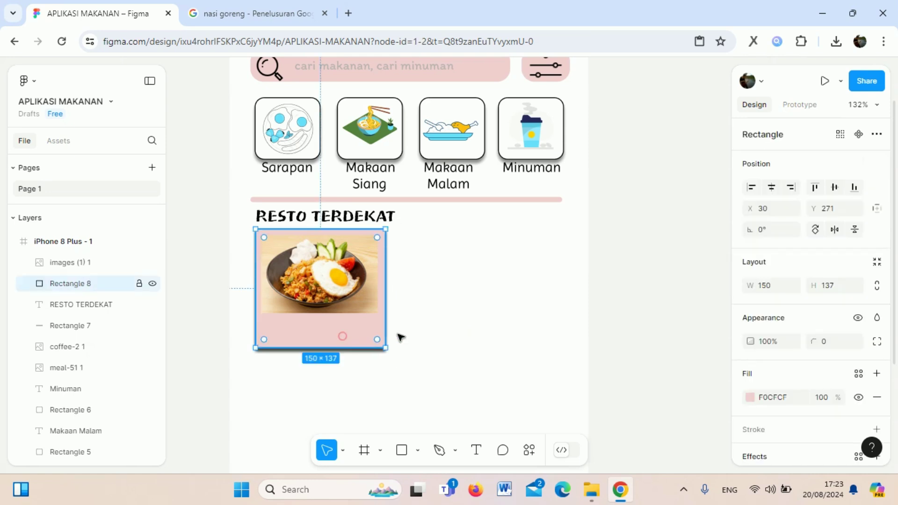
pyautogui.click(488, 327)
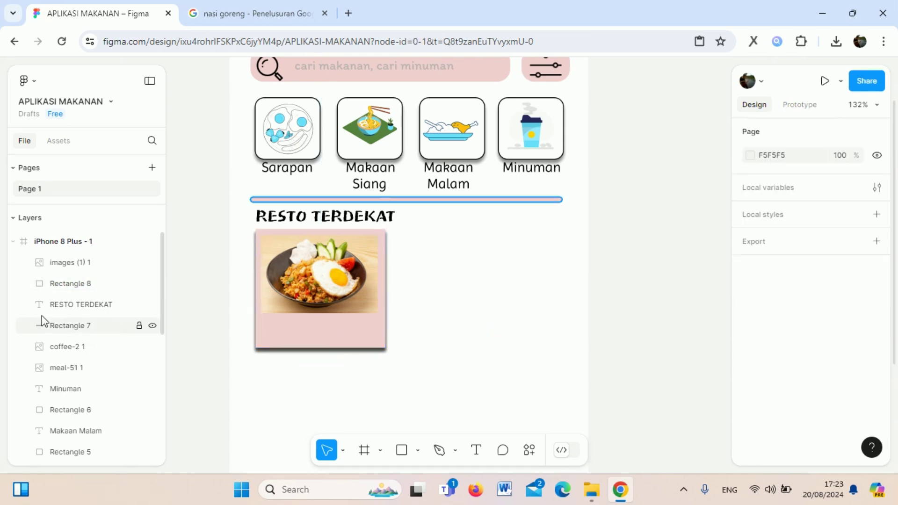
# Add a '0,63 M' distance text inside the pink card in the ABeeZee font
pyautogui.click(473, 451)
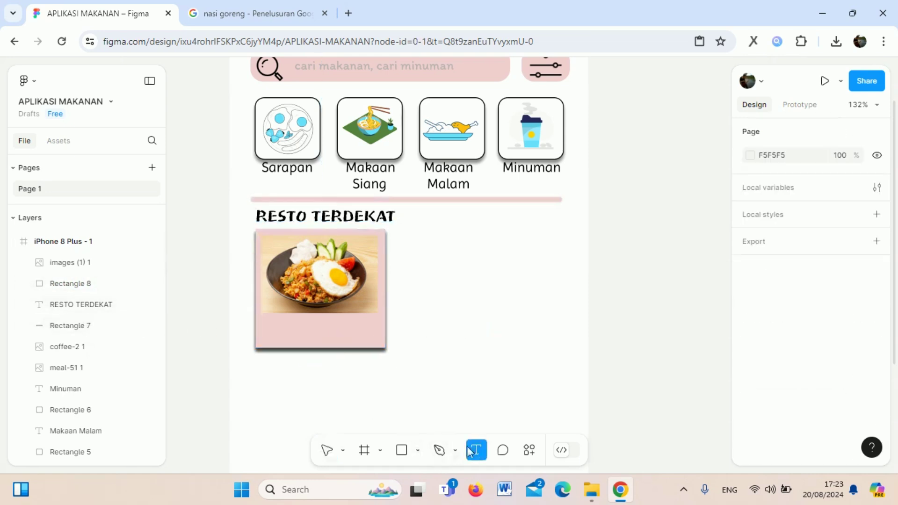
pyautogui.click(287, 332)
pyautogui.write('0,63 M')
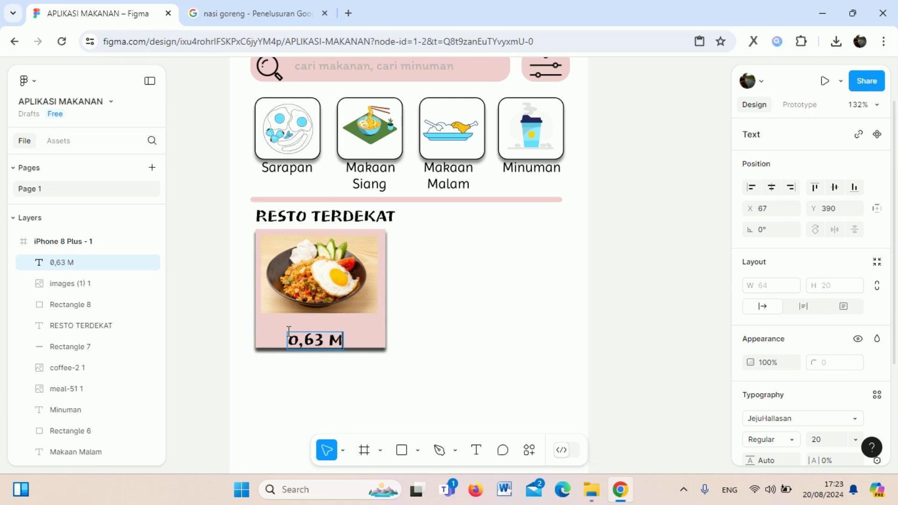
pyautogui.hotkey('ctrl', 'a')
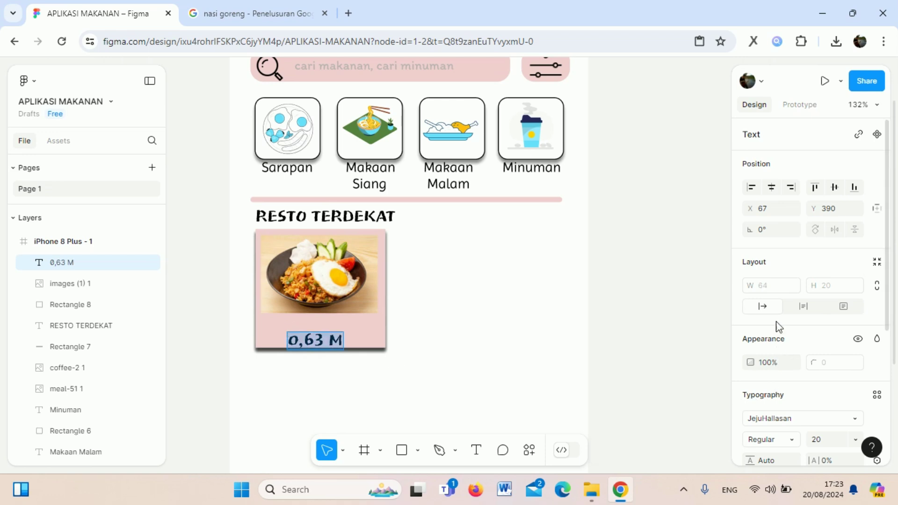
pyautogui.scroll(-2, 743, 273)
pyautogui.scroll(-3, 785, 281)
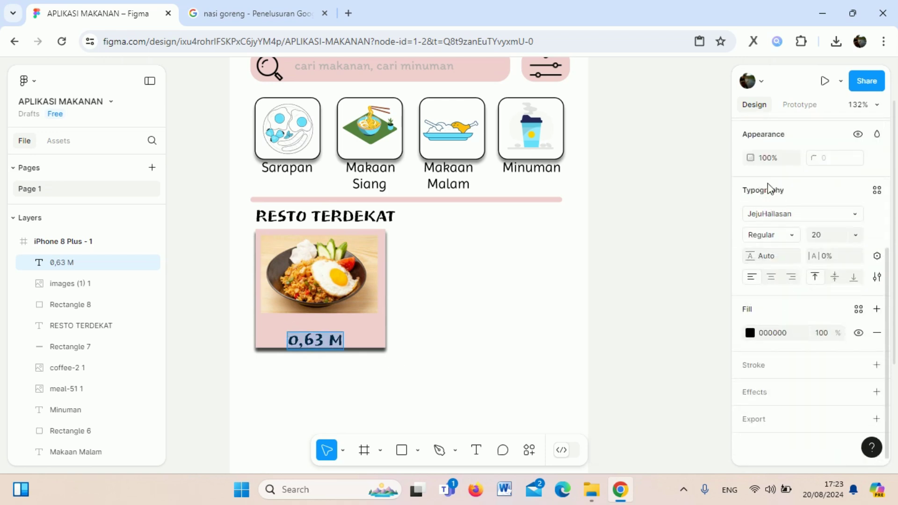
pyautogui.click(776, 215)
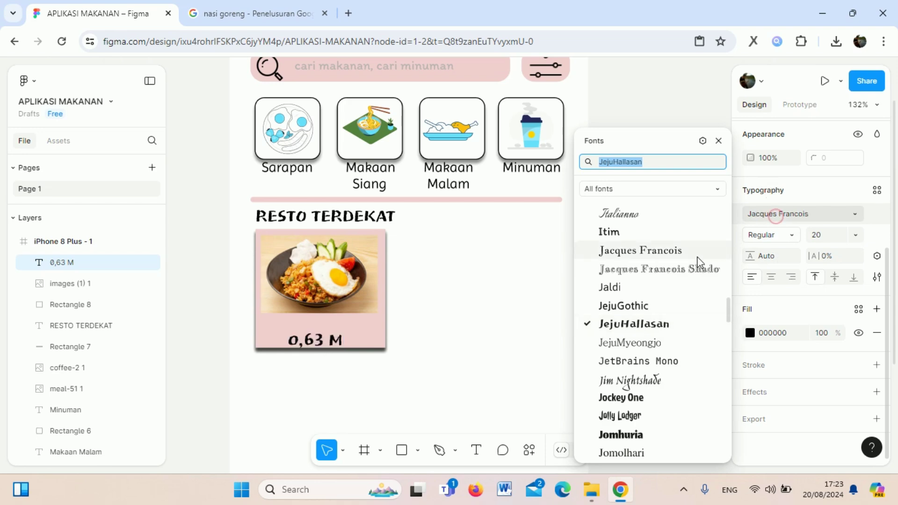
pyautogui.scroll(5, 632, 299)
pyautogui.scroll(5, 632, 299)
pyautogui.scroll(5, 632, 300)
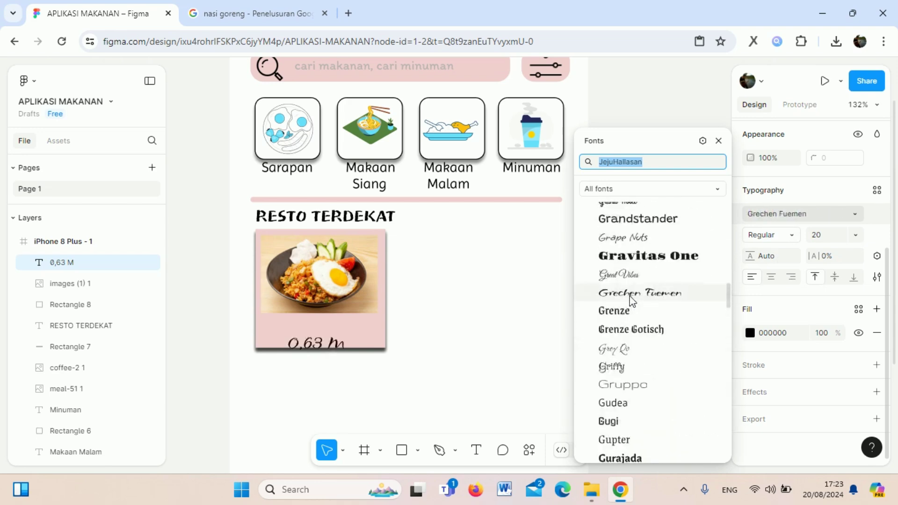
pyautogui.scroll(3, 632, 300)
pyautogui.scroll(5, 633, 300)
pyautogui.scroll(3, 730, 299)
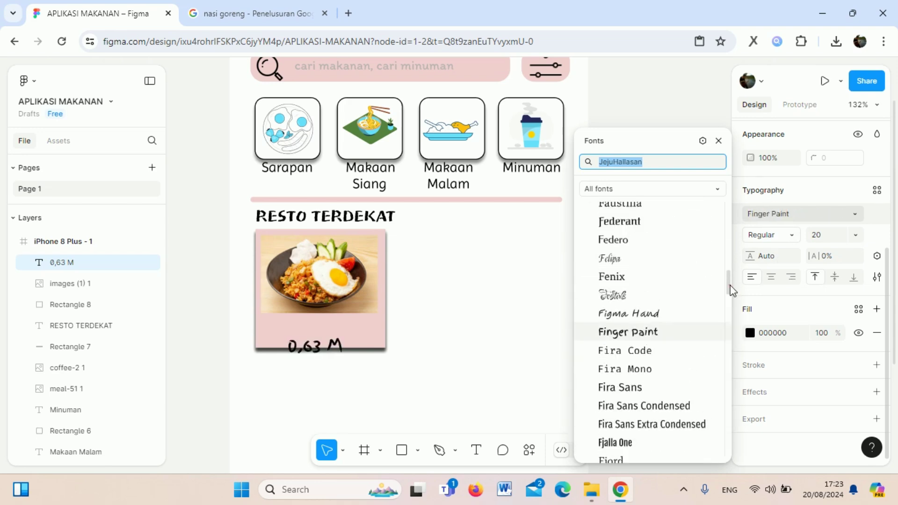
pyautogui.moveTo(729, 285); pyautogui.dragTo(713, 195)
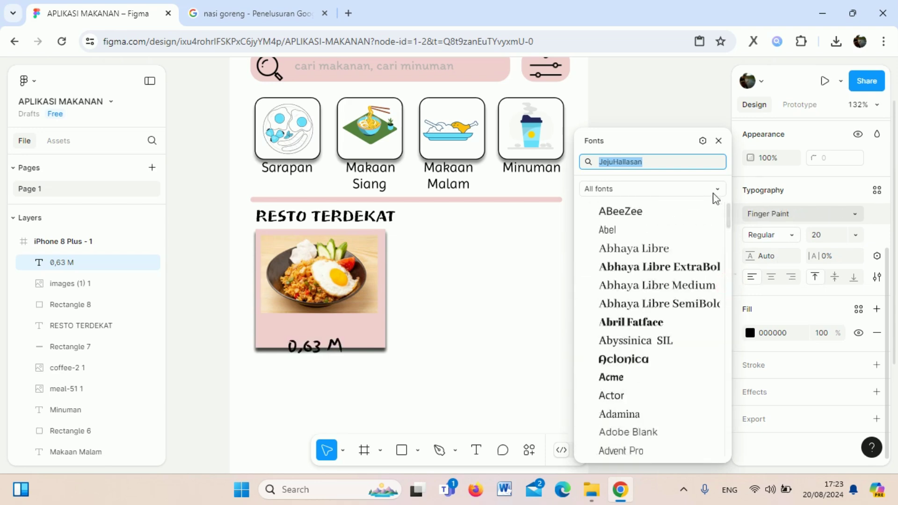
pyautogui.click(654, 218)
# Set the 0,63 M text size to 13
pyautogui.doubleClick(340, 343)
pyautogui.moveTo(341, 344); pyautogui.dragTo(282, 338)
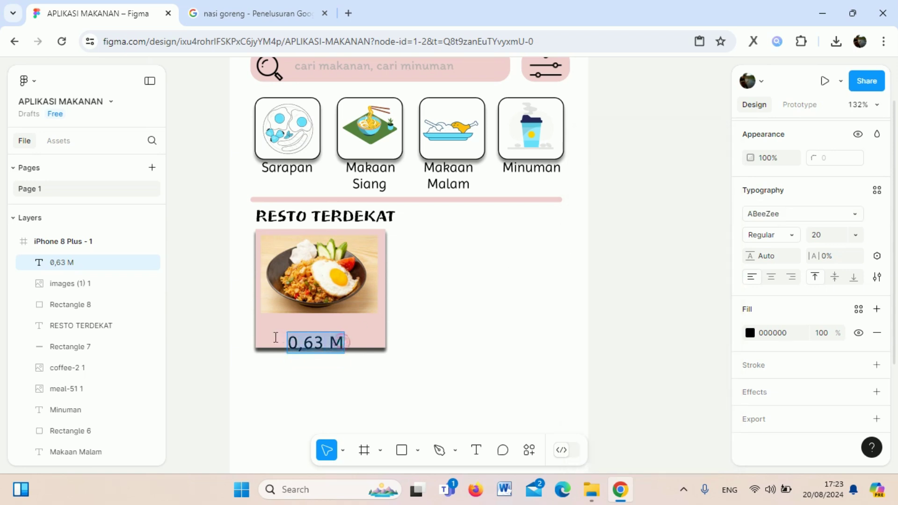
pyautogui.click(855, 235)
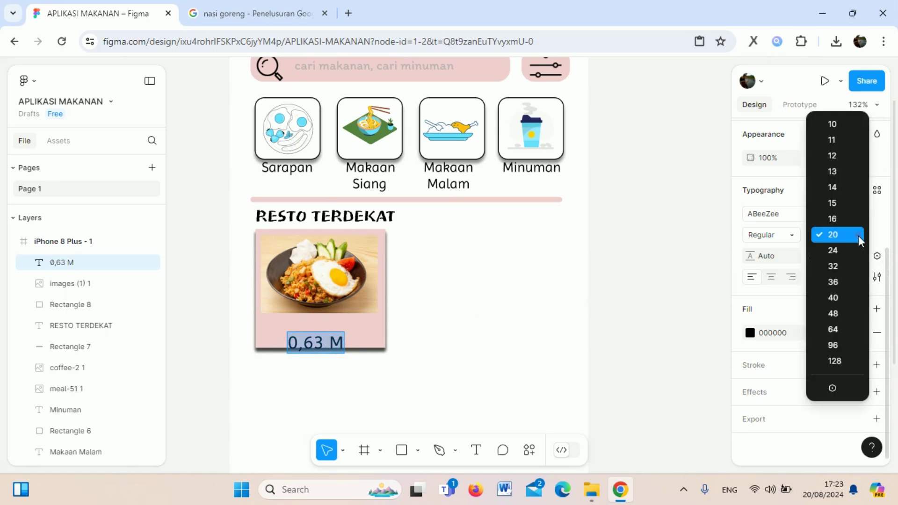
pyautogui.click(821, 172)
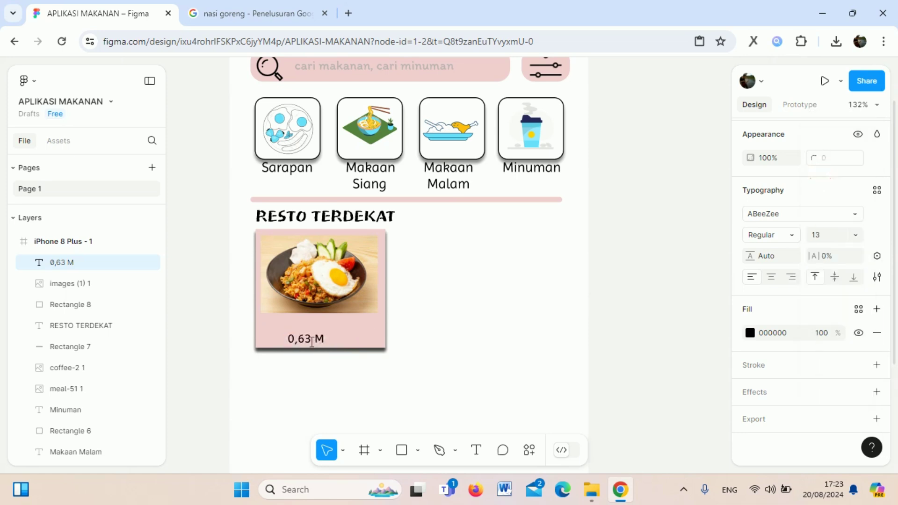
pyautogui.click(351, 342)
# Move the 0,63 M label to the card's lower right, below the photo
pyautogui.moveTo(322, 337); pyautogui.dragTo(296, 327)
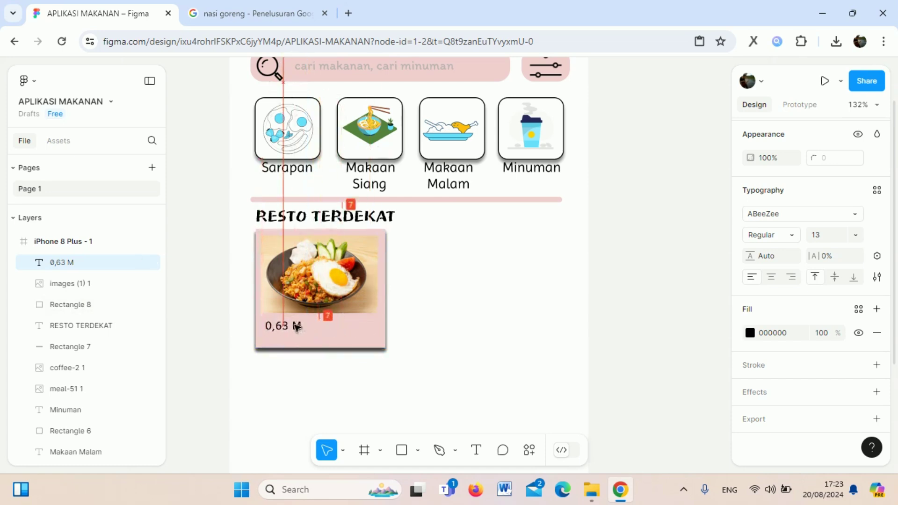
pyautogui.click(296, 327)
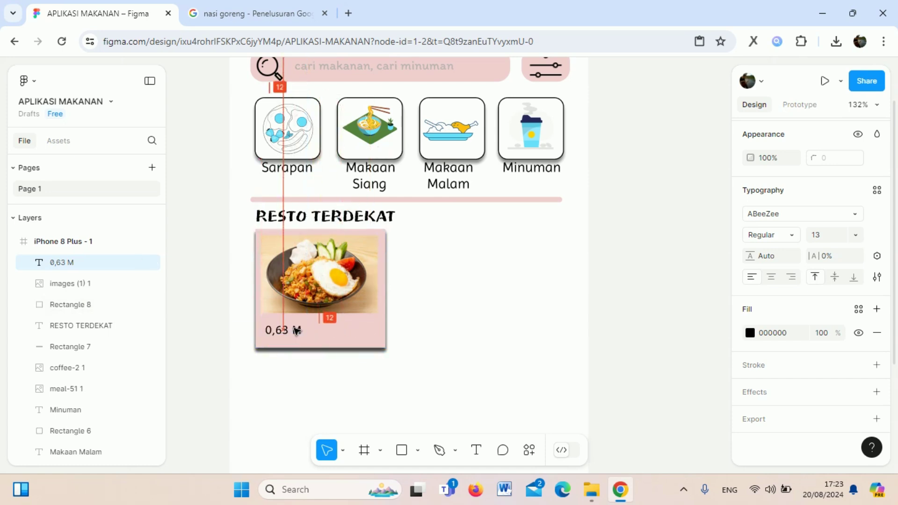
pyautogui.moveTo(297, 326); pyautogui.dragTo(292, 332)
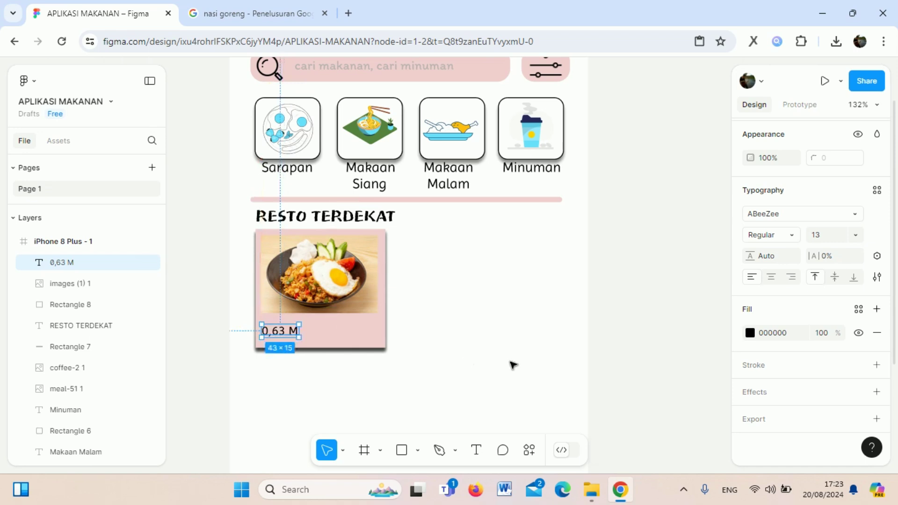
pyautogui.moveTo(291, 331); pyautogui.dragTo(366, 327)
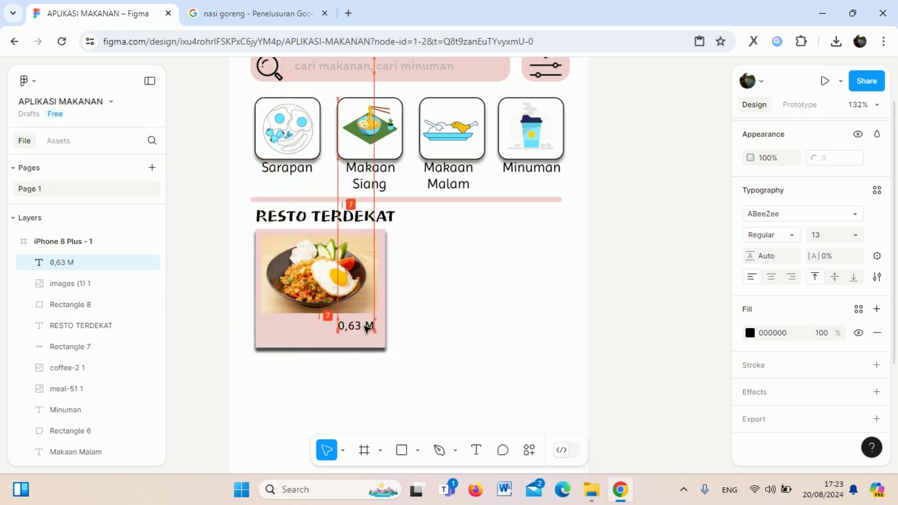
pyautogui.moveTo(366, 327); pyautogui.dragTo(369, 326)
pyautogui.click(466, 348)
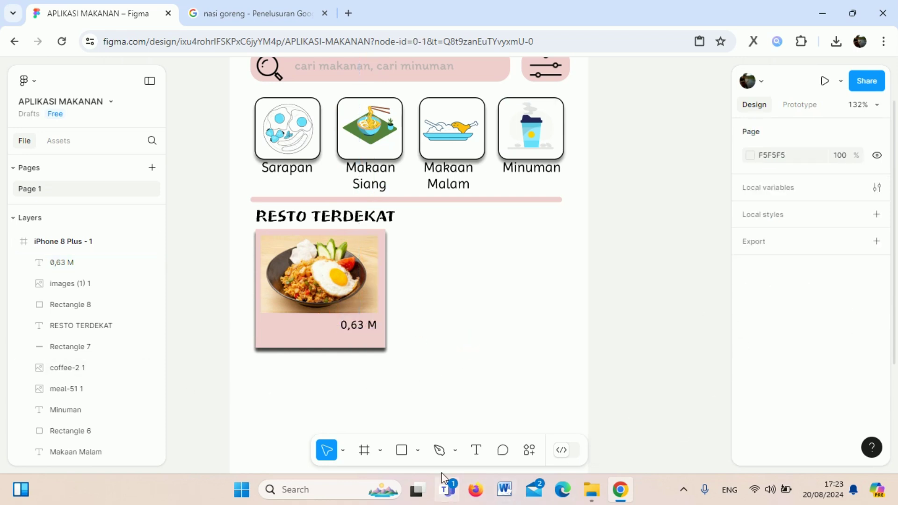
# Add a 'Nasi Goreng Pak Min' label in Acme at the card's bottom left, below the distance
pyautogui.click(477, 450)
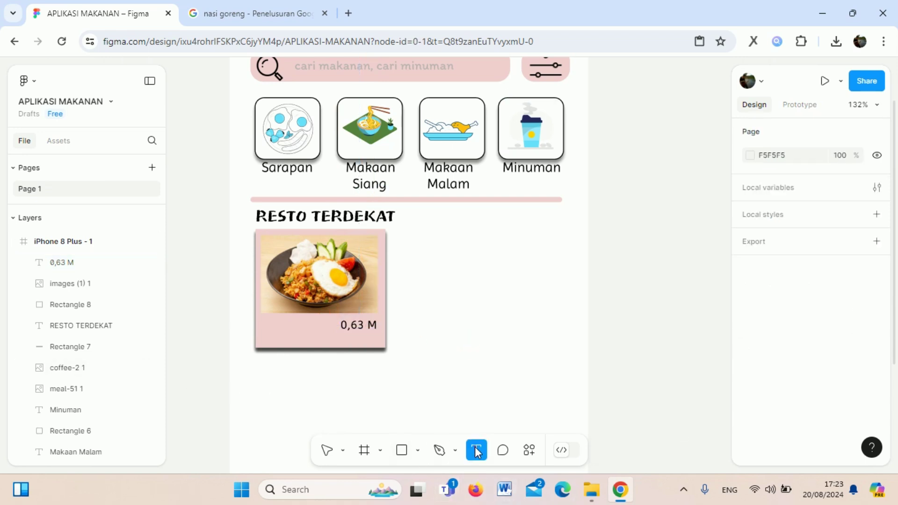
pyautogui.click(294, 340)
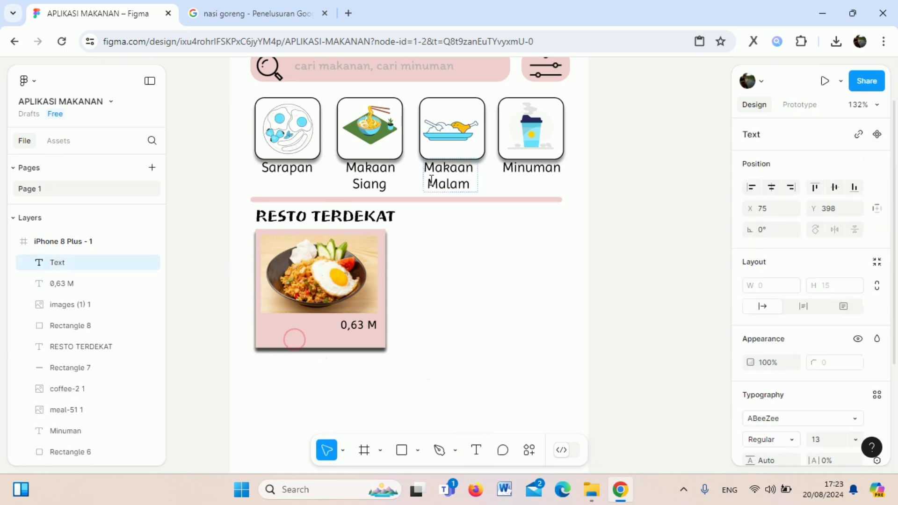
pyautogui.write('Nasi Goreng Pak Min')
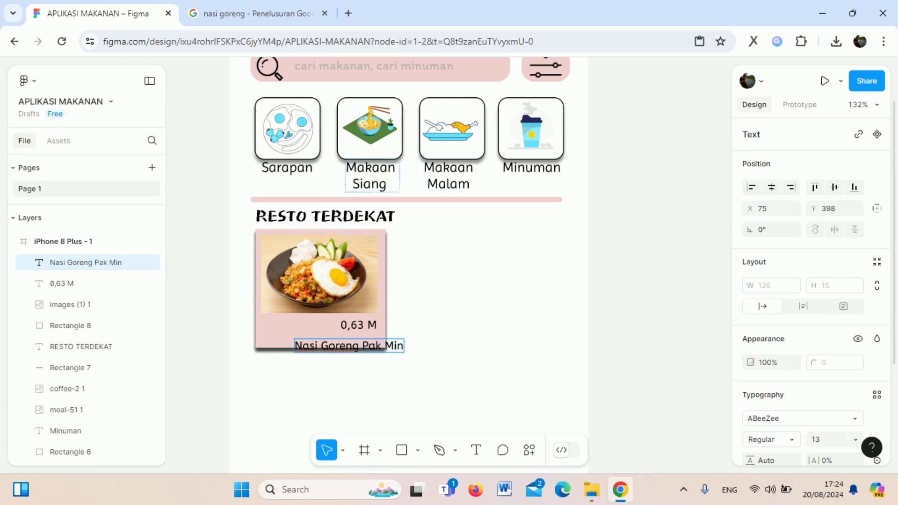
pyautogui.scroll(-2, 837, 397)
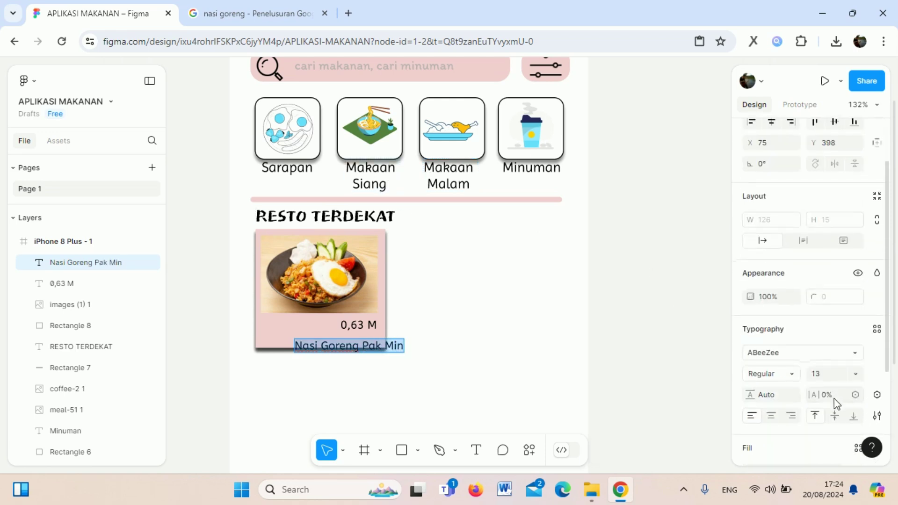
pyautogui.click(778, 355)
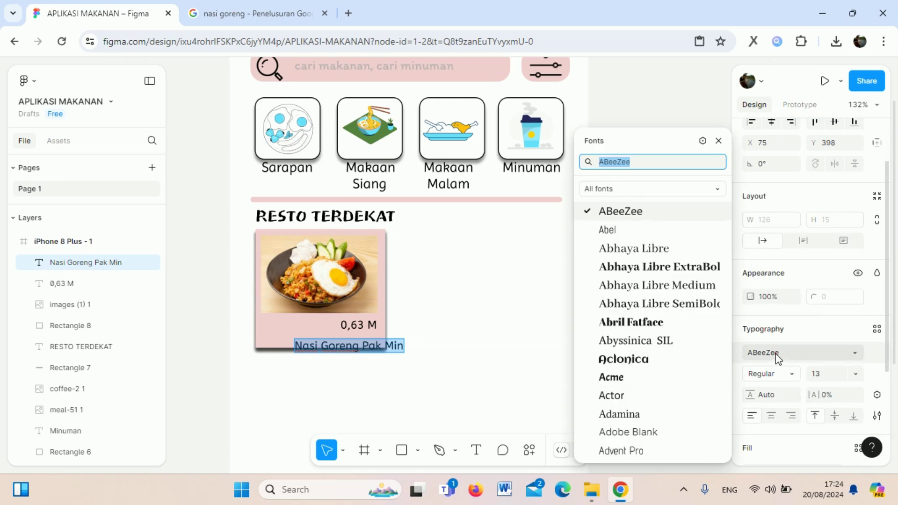
pyautogui.click(624, 377)
pyautogui.moveTo(446, 357)
pyautogui.mouseDown()
pyautogui.moveTo(343, 337)
pyautogui.moveTo(378, 348)
pyautogui.mouseUp()
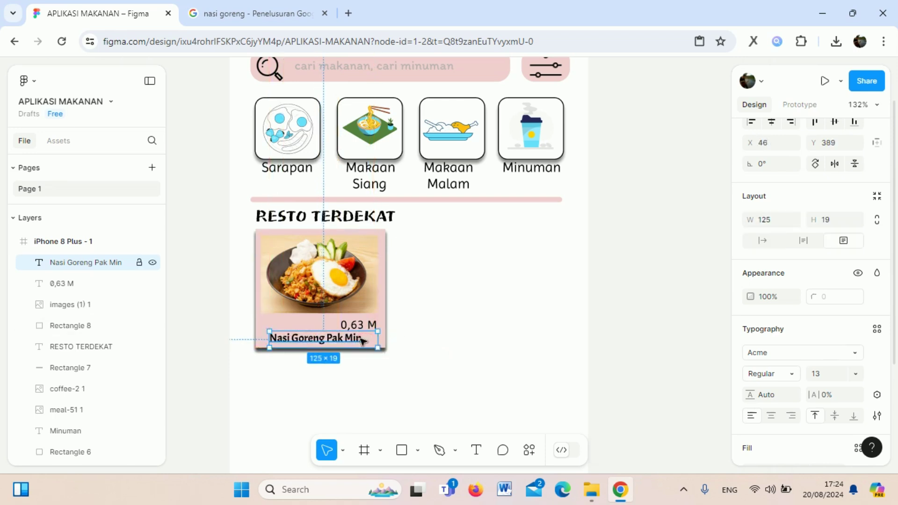
pyautogui.click(512, 352)
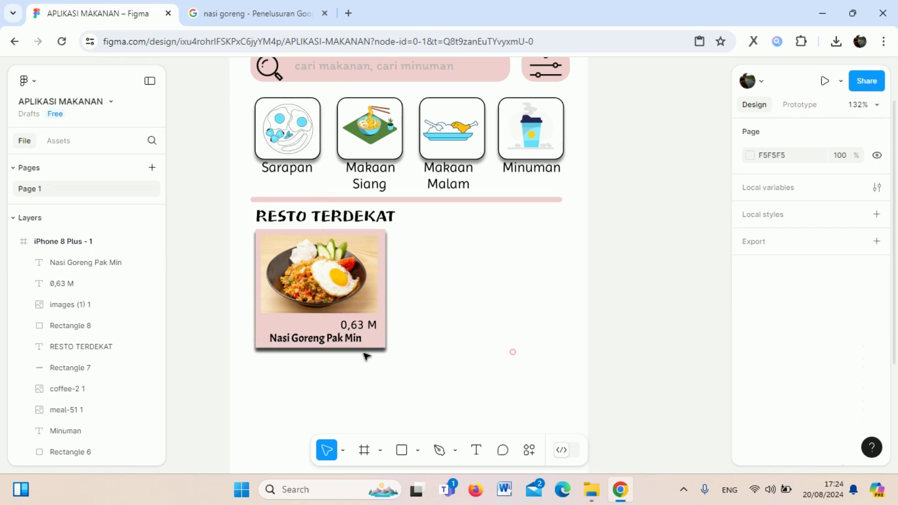
pyautogui.moveTo(329, 346)
pyautogui.mouseDown()
pyautogui.moveTo(334, 367)
pyautogui.moveTo(331, 348)
pyautogui.mouseUp()
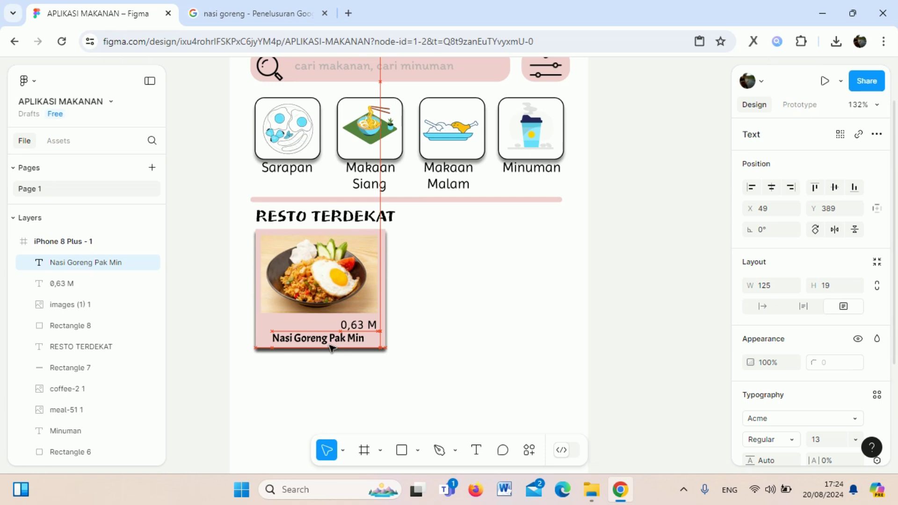
pyautogui.click(499, 333)
pyautogui.scroll(3, 495, 335)
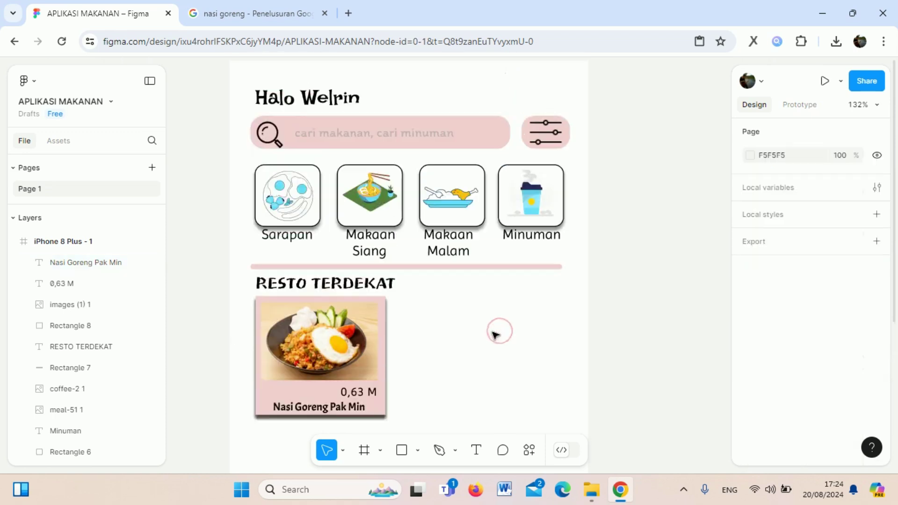
pyautogui.scroll(-5, 496, 335)
pyautogui.scroll(-3, 496, 334)
pyautogui.scroll(5, 495, 335)
pyautogui.scroll(1, 494, 336)
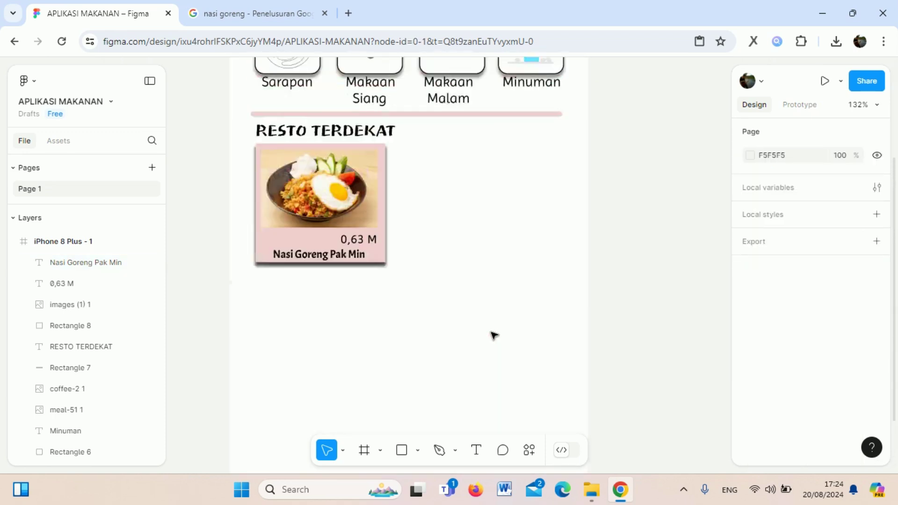
pyautogui.scroll(3, 449, 317)
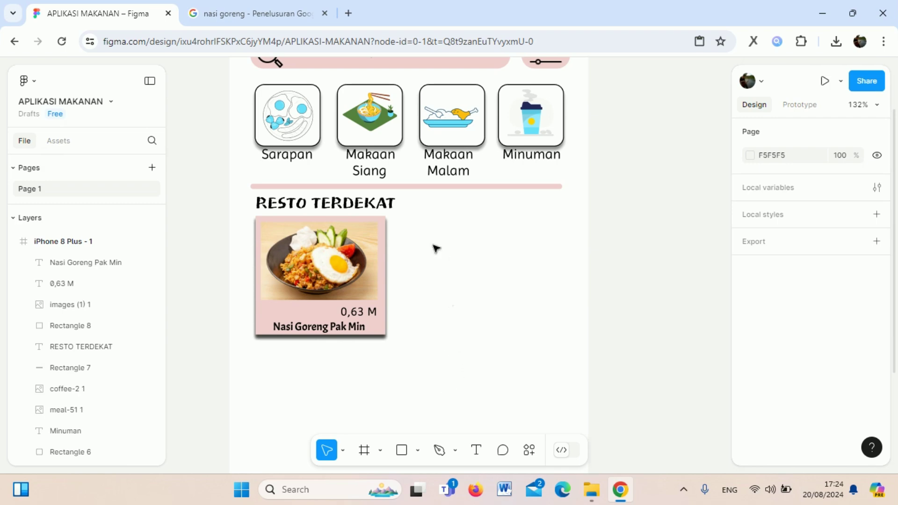
# Look through the LOGO PNG icon folder in File Explorer, then return to the Figma tab
pyautogui.click(591, 489)
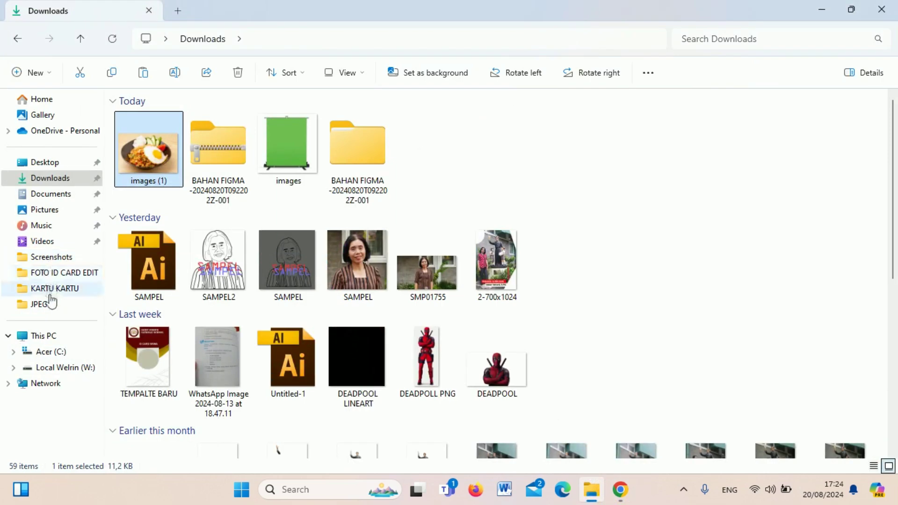
pyautogui.click(20, 37)
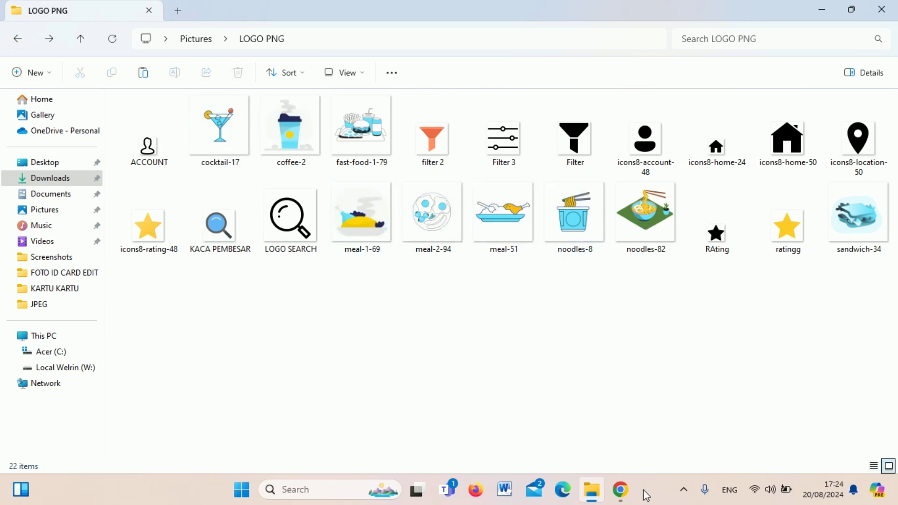
pyautogui.moveTo(619, 489)
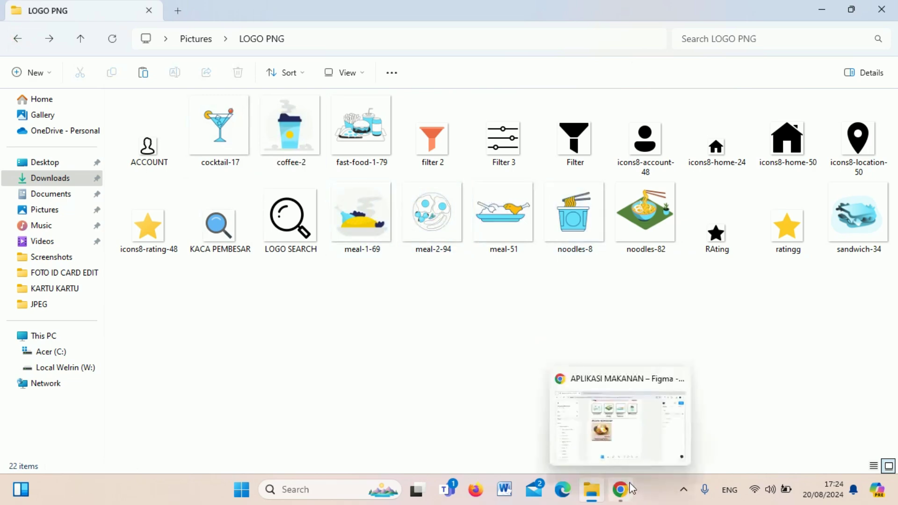
pyautogui.click(631, 463)
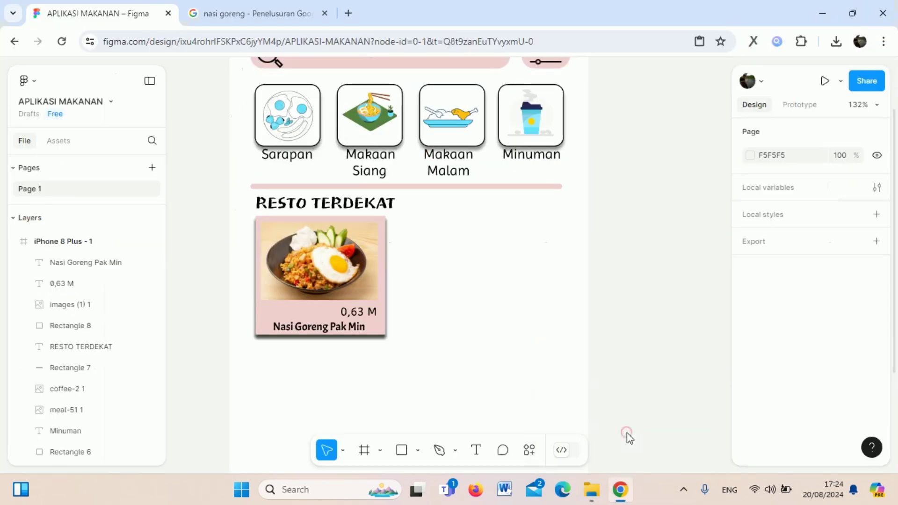
pyautogui.click(234, 17)
pyautogui.click(136, 14)
# Search Google for the teacher's blog, fixing a typo in the query
pyautogui.click(348, 13)
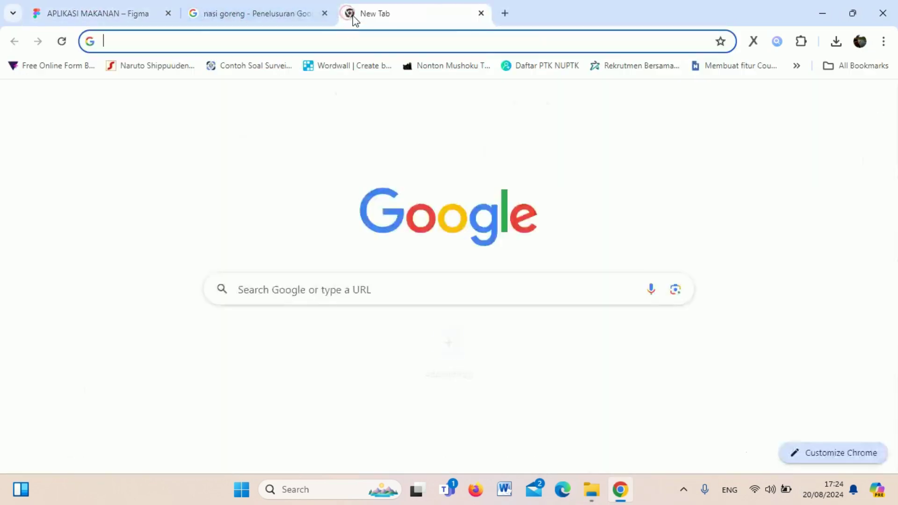
pyautogui.write('welrn')
pyautogui.press('Return')
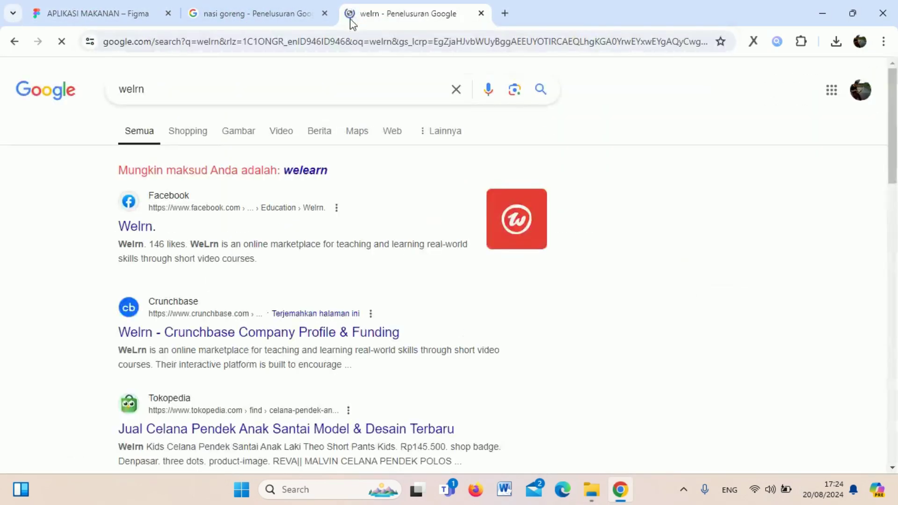
pyautogui.click(176, 80)
pyautogui.press('BackSpace')
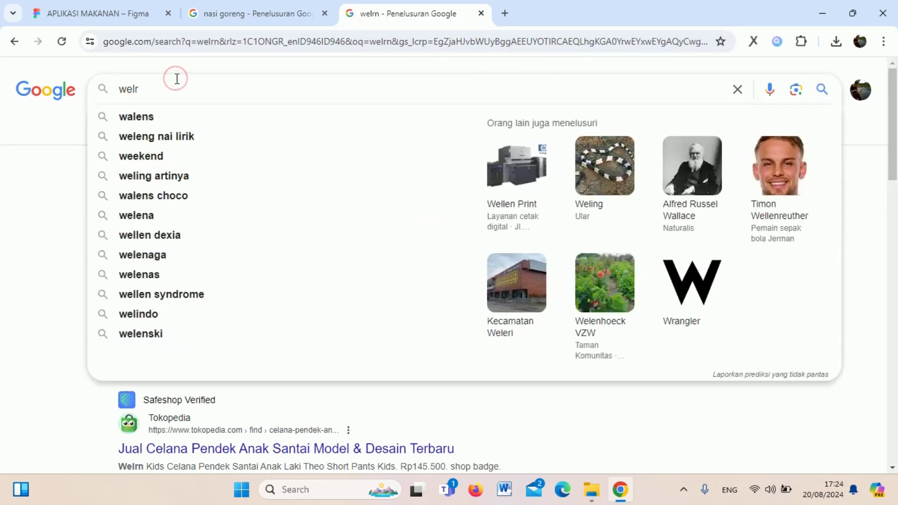
pyautogui.write('in')
pyautogui.press('Return')
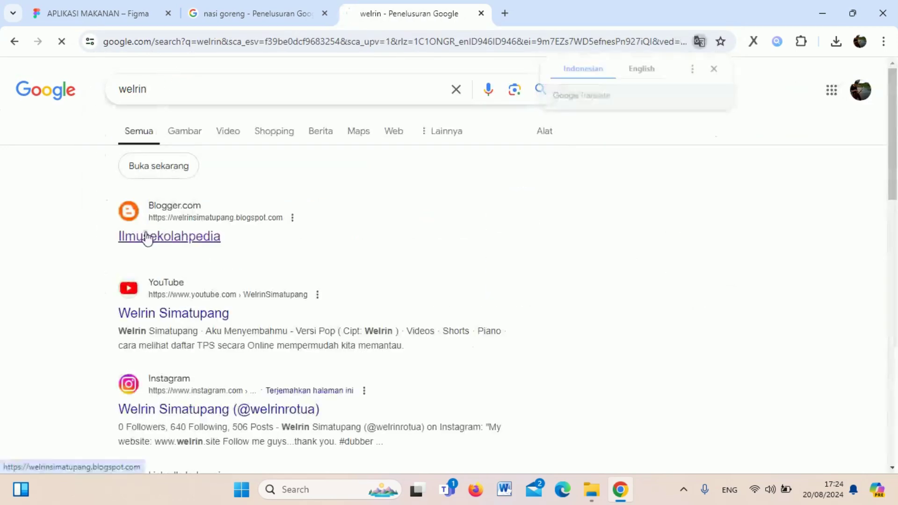
# Open the BELAJAR FIGMA post on the school blog and follow its DOWLOAD BAHAN PNG link
pyautogui.click(145, 234)
pyautogui.scroll(-8, 603, 326)
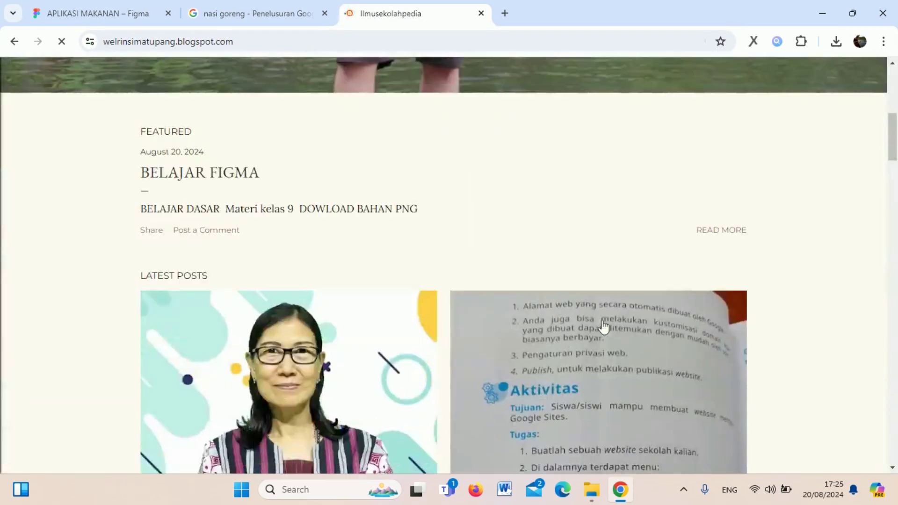
pyautogui.click(200, 174)
pyautogui.scroll(-8, 445, 262)
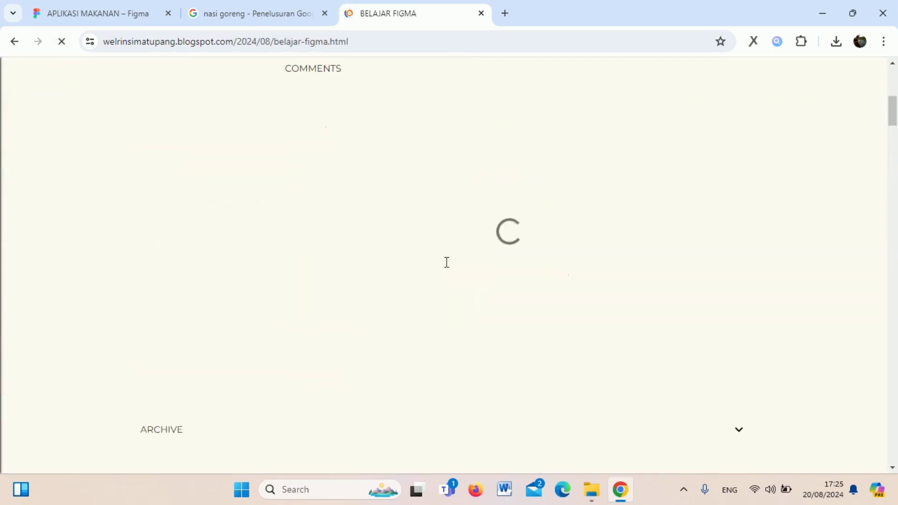
pyautogui.scroll(5, 511, 286)
pyautogui.click(511, 239)
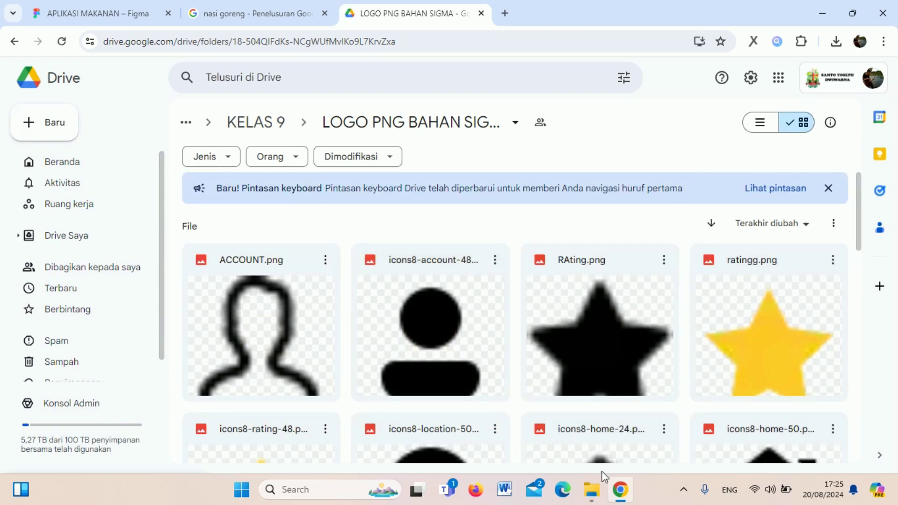
# Select the icons8-rating-48 star icon in File Explorer, then return to the Figma tab
pyautogui.click(597, 491)
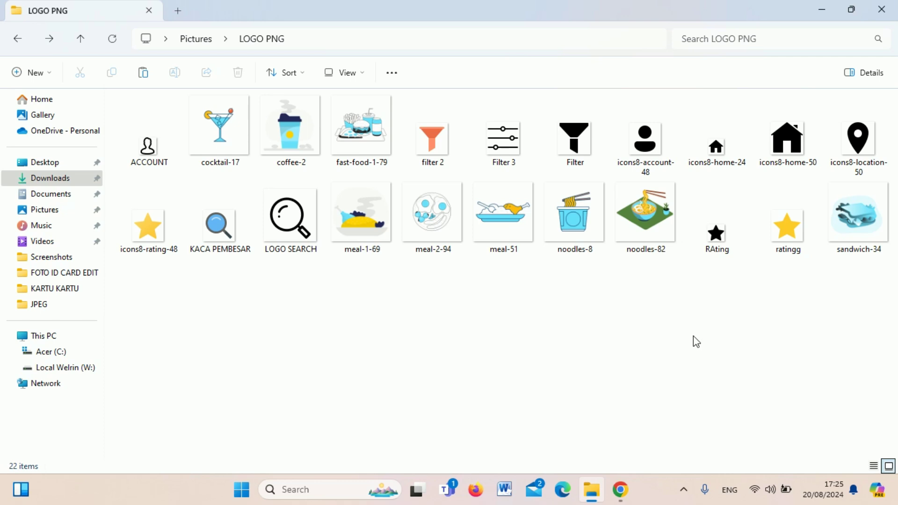
pyautogui.click(141, 221)
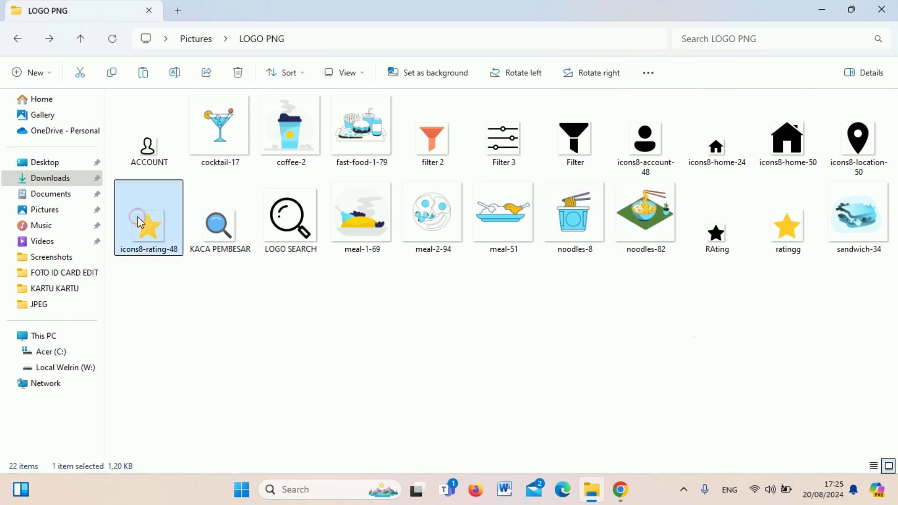
pyautogui.rightClick(140, 221)
pyautogui.click(178, 81)
pyautogui.click(597, 491)
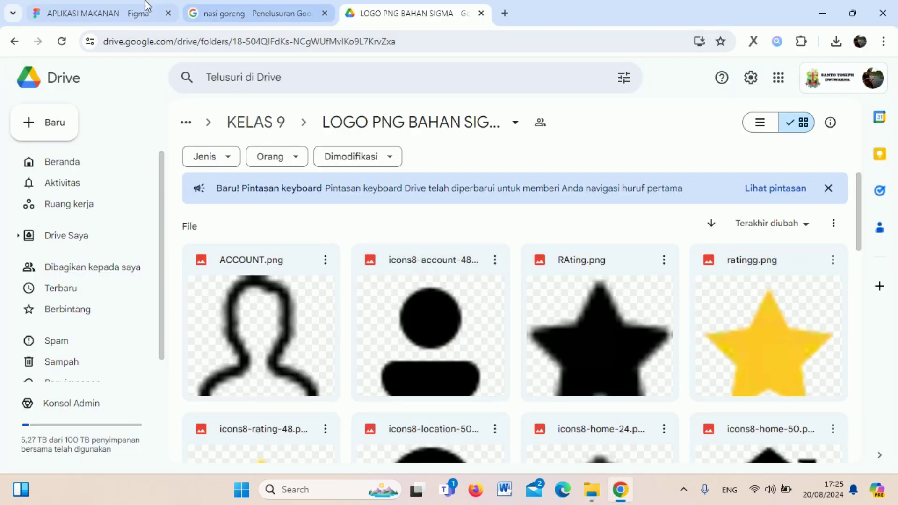
pyautogui.click(112, 12)
# Paste the star icon, shrink it to 23×25 and place it below the food card
pyautogui.rightClick(457, 308)
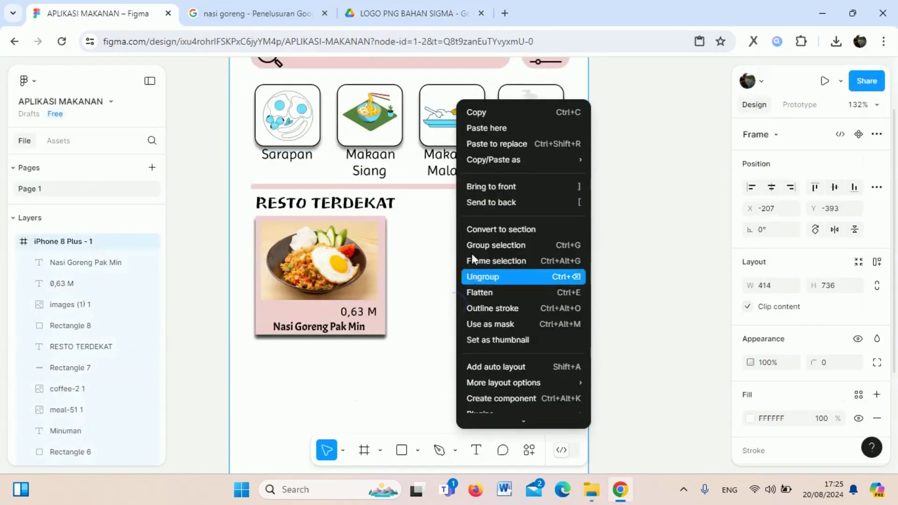
pyautogui.click(486, 128)
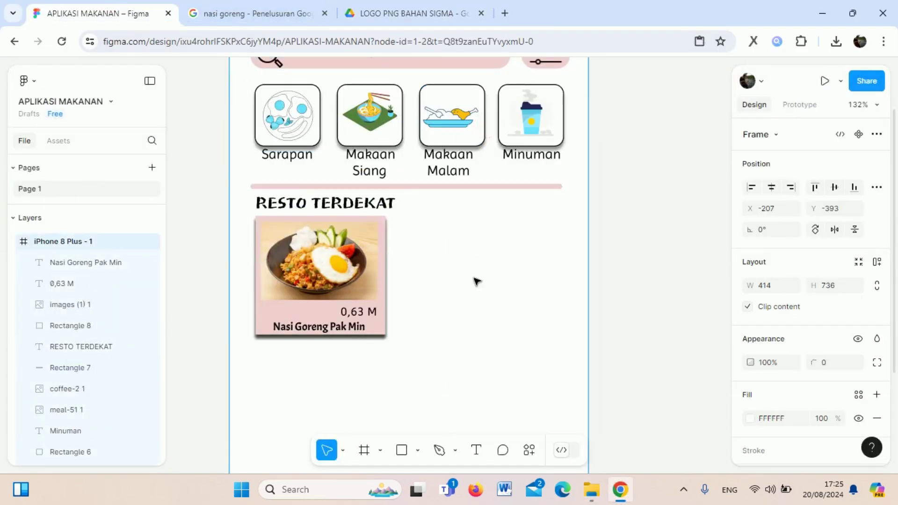
pyautogui.scroll(-5, 430, 315)
pyautogui.scroll(3, 631, 304)
pyautogui.click(631, 305)
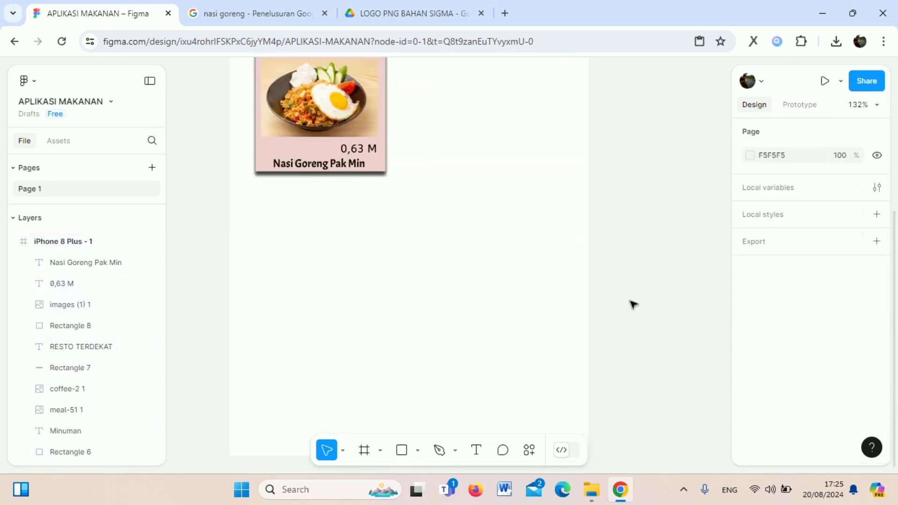
pyautogui.hotkey('ctrl', 'v')
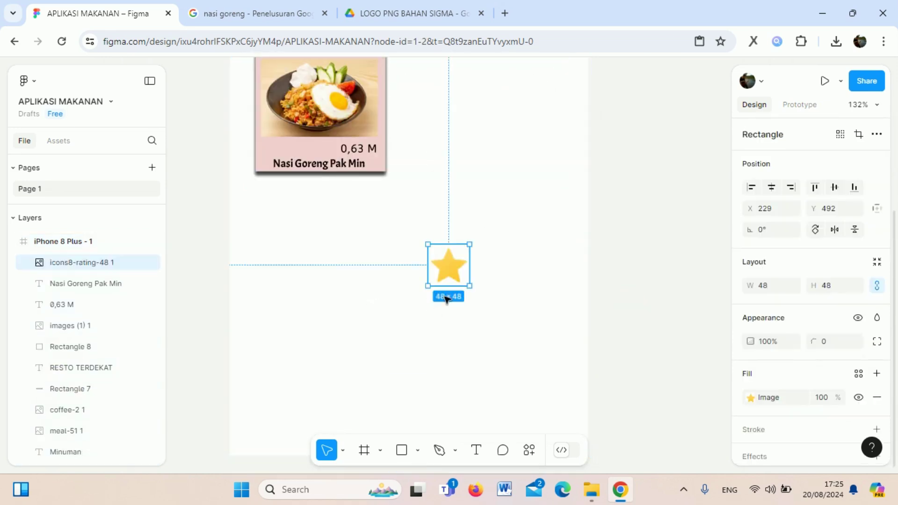
pyautogui.moveTo(450, 276); pyautogui.dragTo(307, 222)
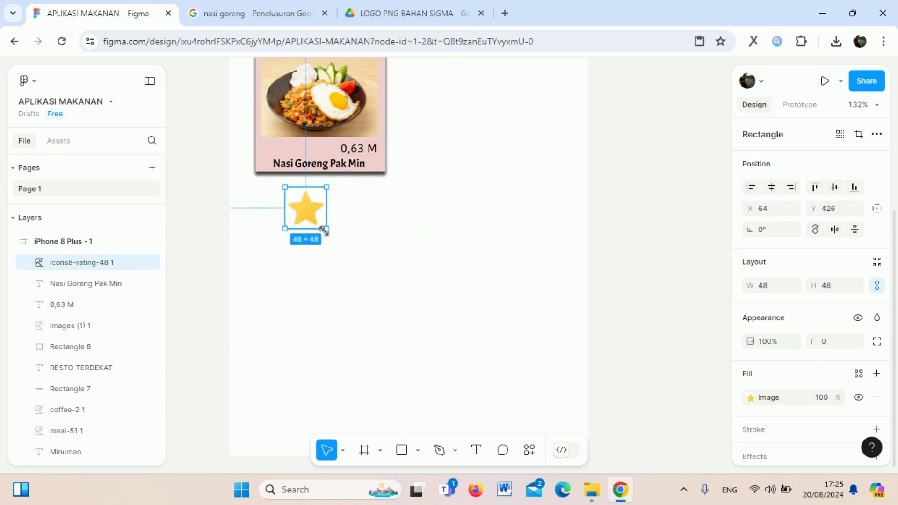
pyautogui.moveTo(325, 229)
pyautogui.mouseDown()
pyautogui.moveTo(304, 209)
pyautogui.moveTo(277, 150)
pyautogui.moveTo(278, 189)
pyautogui.mouseUp()
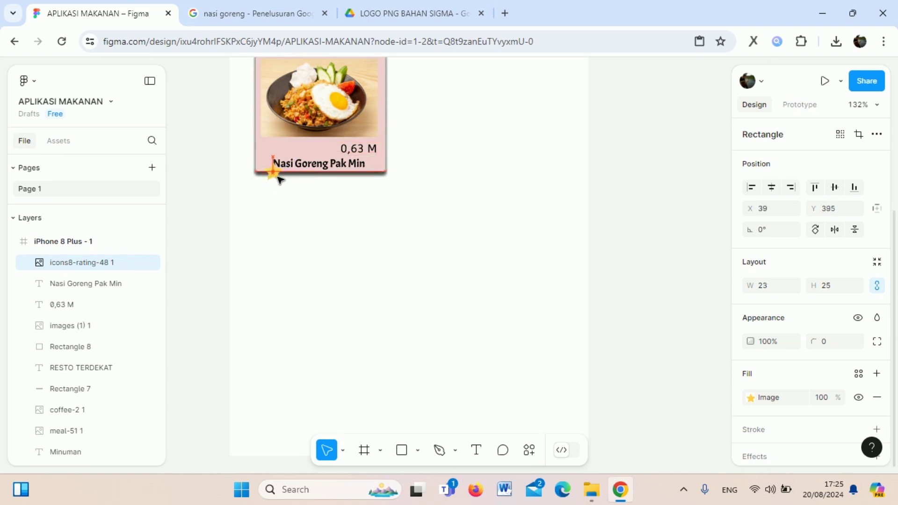
pyautogui.click(316, 212)
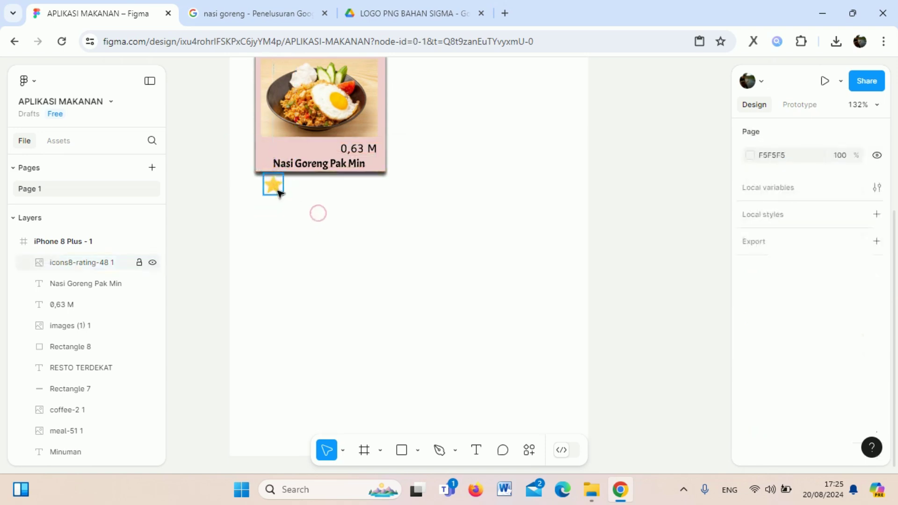
pyautogui.moveTo(275, 188)
pyautogui.mouseDown()
pyautogui.moveTo(277, 150)
pyautogui.moveTo(281, 191)
pyautogui.mouseUp()
pyautogui.click(317, 225)
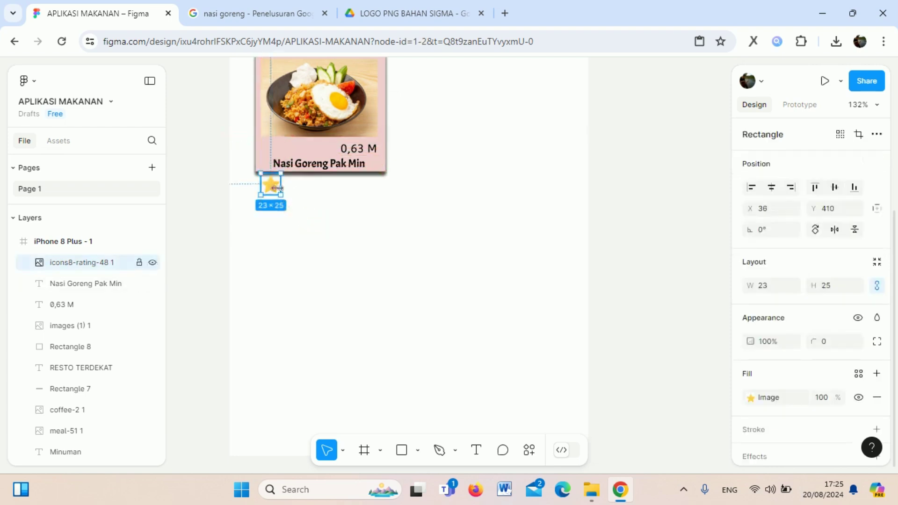
# Duplicate the star twice and line up three stars in a row
pyautogui.rightClick(278, 189)
pyautogui.click(292, 114)
pyautogui.rightClick(296, 199)
pyautogui.click(290, 201)
pyautogui.rightClick(273, 187)
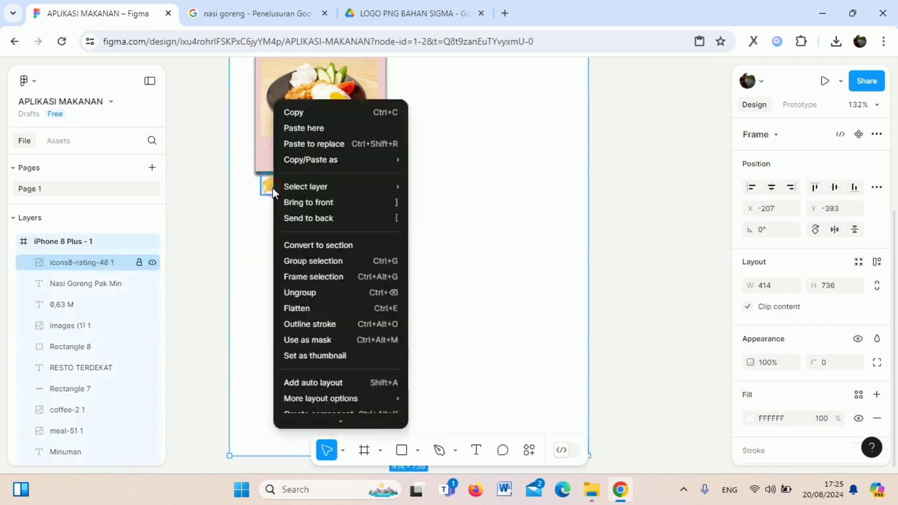
pyautogui.click(304, 127)
pyautogui.moveTo(282, 199); pyautogui.dragTo(296, 188)
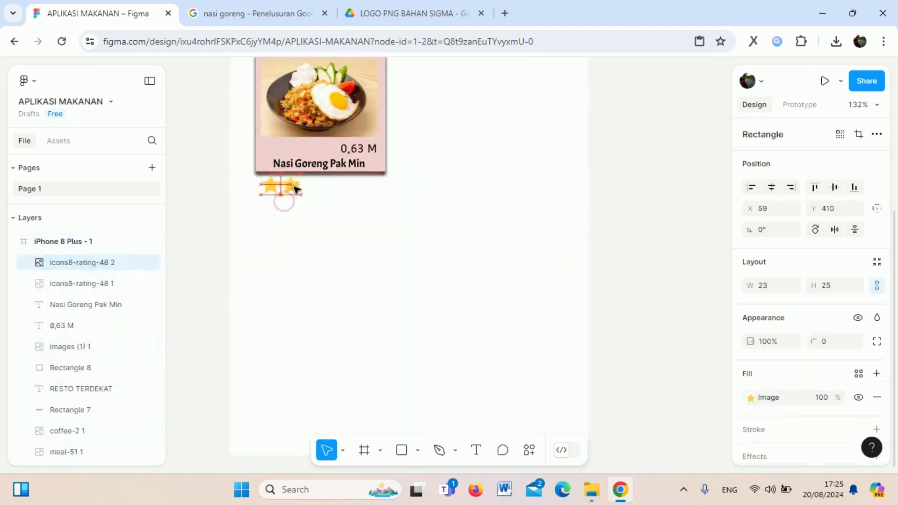
pyautogui.rightClick(296, 187)
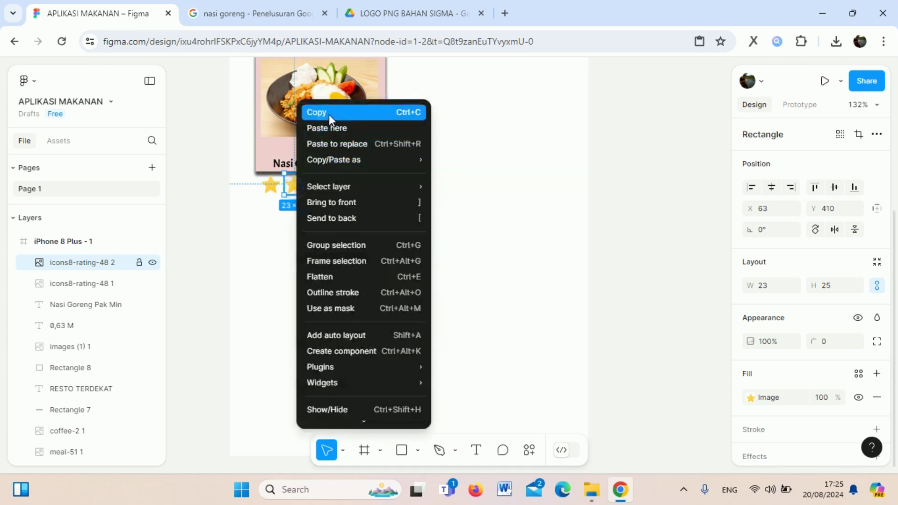
pyautogui.click(309, 112)
pyautogui.rightClick(301, 186)
pyautogui.click(327, 126)
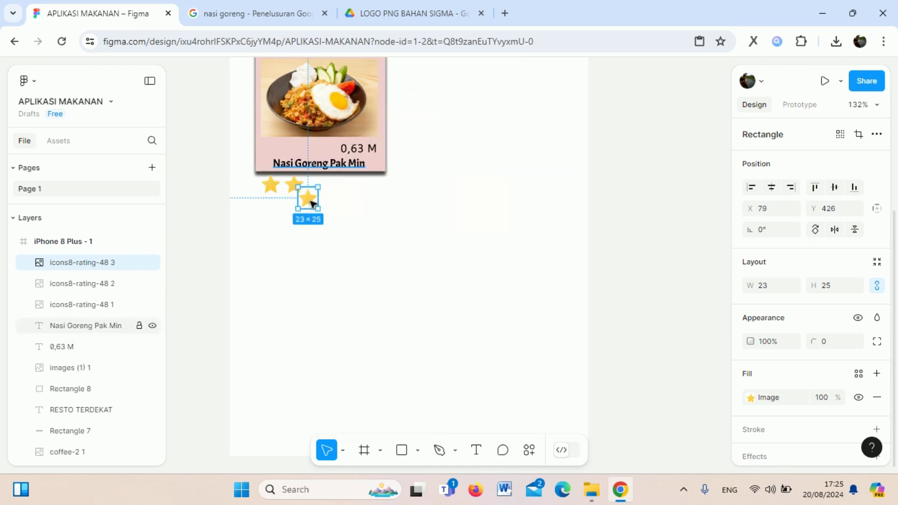
pyautogui.moveTo(311, 203); pyautogui.dragTo(317, 190)
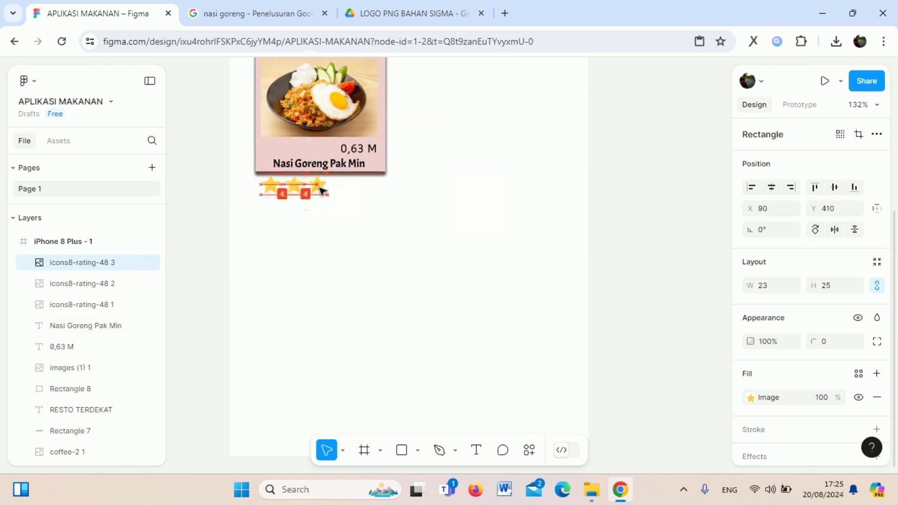
# Duplicate the 0,63 M distance text and move the copy beside the three stars
pyautogui.click(363, 209)
pyautogui.scroll(1, 364, 216)
pyautogui.scroll(1, 364, 218)
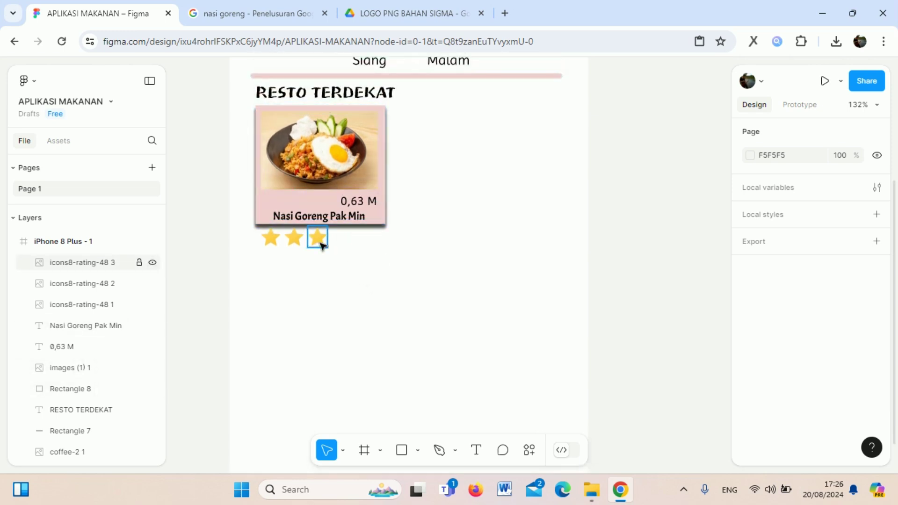
pyautogui.click(364, 205)
pyautogui.rightClick(364, 207)
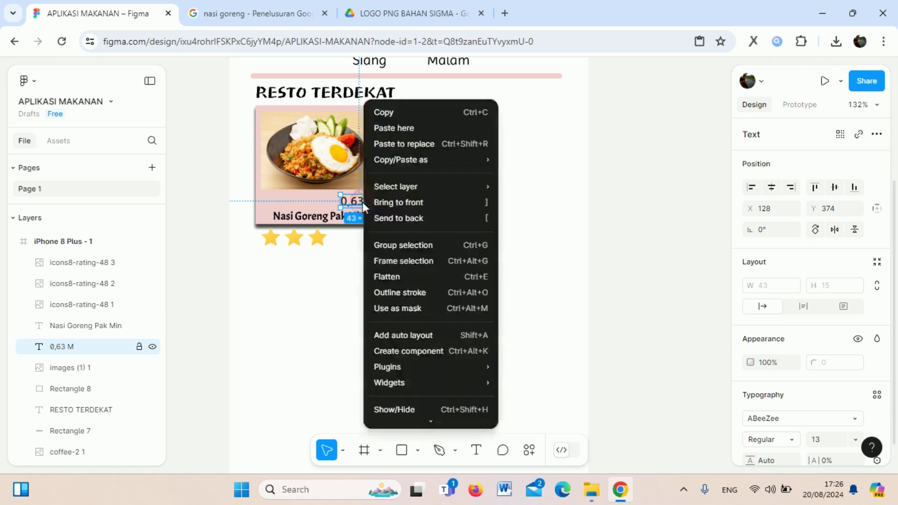
pyautogui.click(388, 113)
pyautogui.rightClick(383, 265)
pyautogui.click(426, 134)
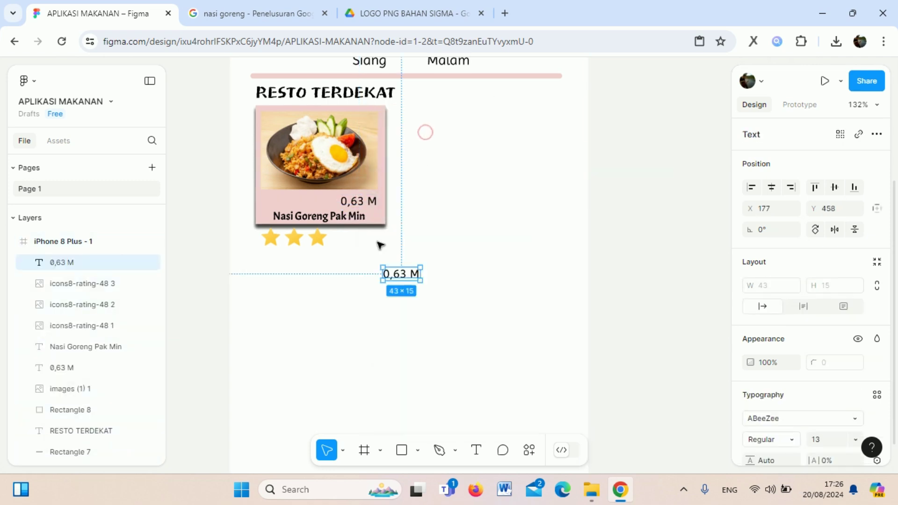
pyautogui.moveTo(395, 271); pyautogui.dragTo(373, 240)
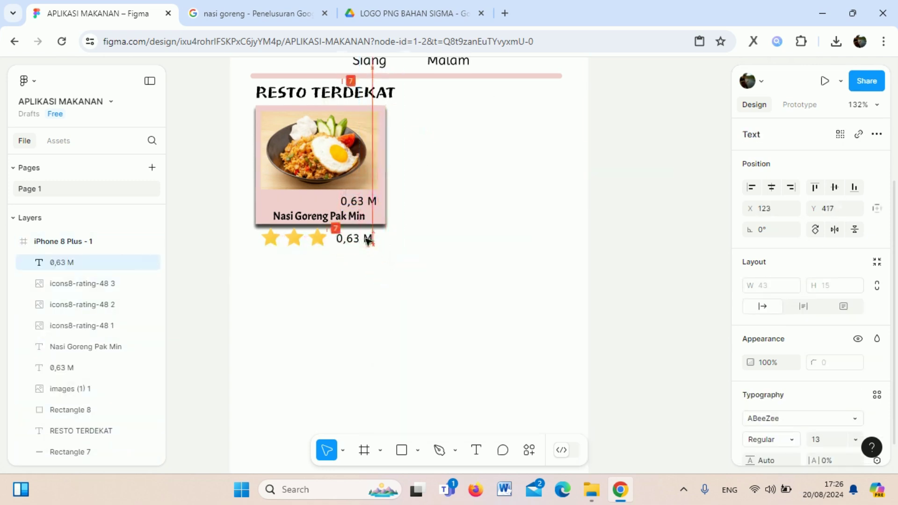
# Change the copied text to the rating 3,8 and nudge it slightly right
pyautogui.doubleClick(372, 239)
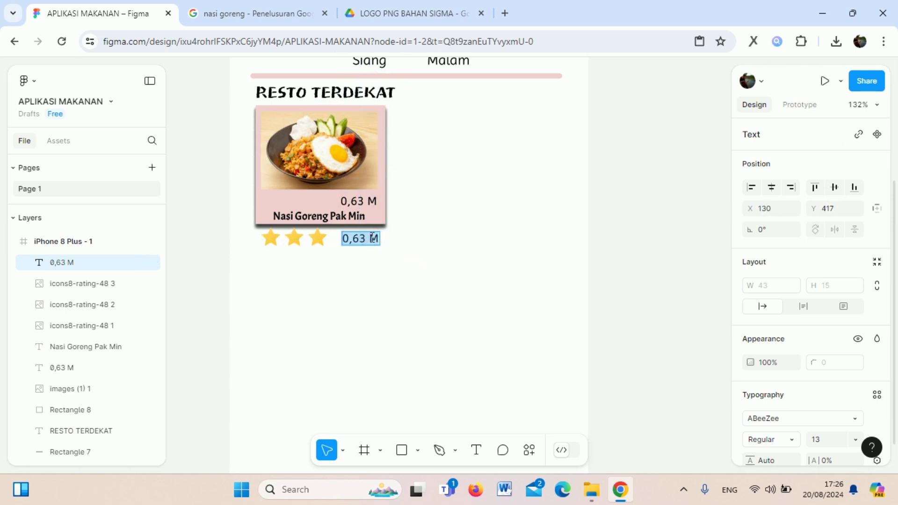
pyautogui.write('3,8')
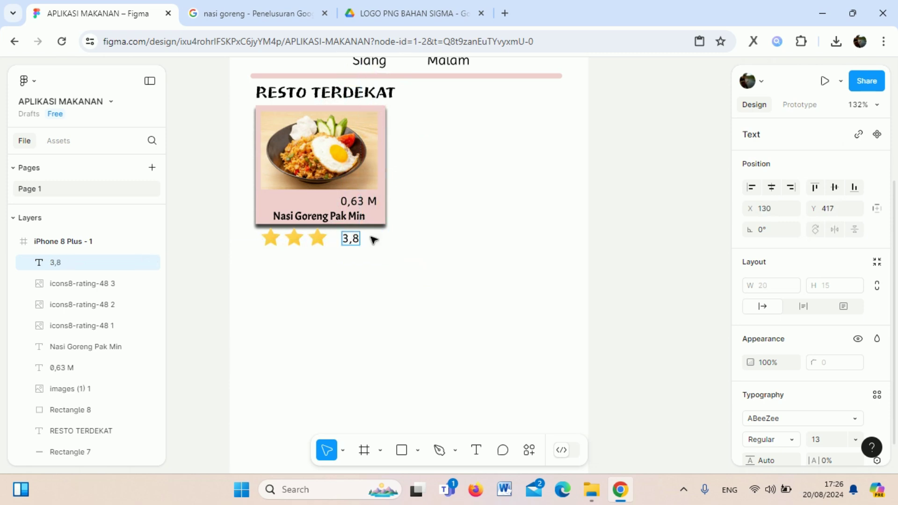
pyautogui.press('Escape')
pyautogui.click(363, 247)
pyautogui.moveTo(362, 241); pyautogui.dragTo(369, 240)
pyautogui.click(461, 273)
# Copy the whole Nasi Goreng Pak Min card and place the duplicate beside the first card
pyautogui.scroll(1, 462, 273)
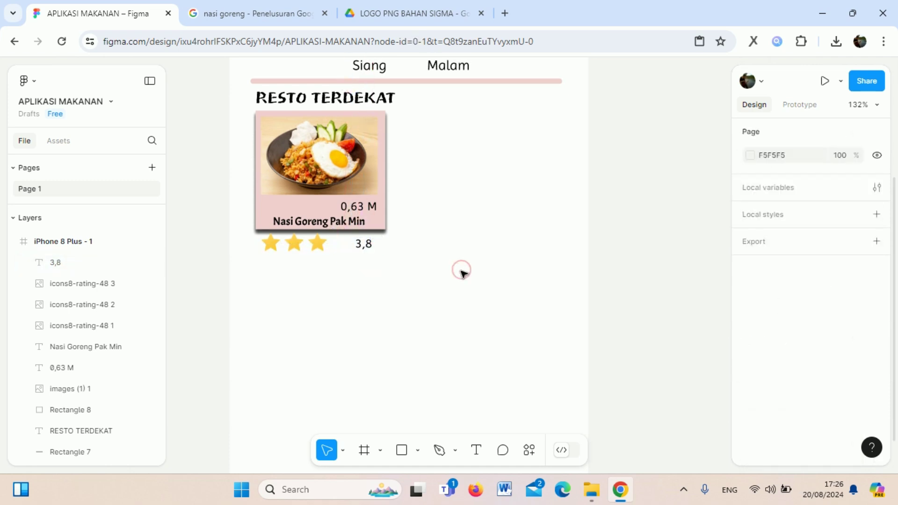
pyautogui.scroll(1, 462, 272)
pyautogui.scroll(3, 462, 272)
pyautogui.scroll(1, 462, 272)
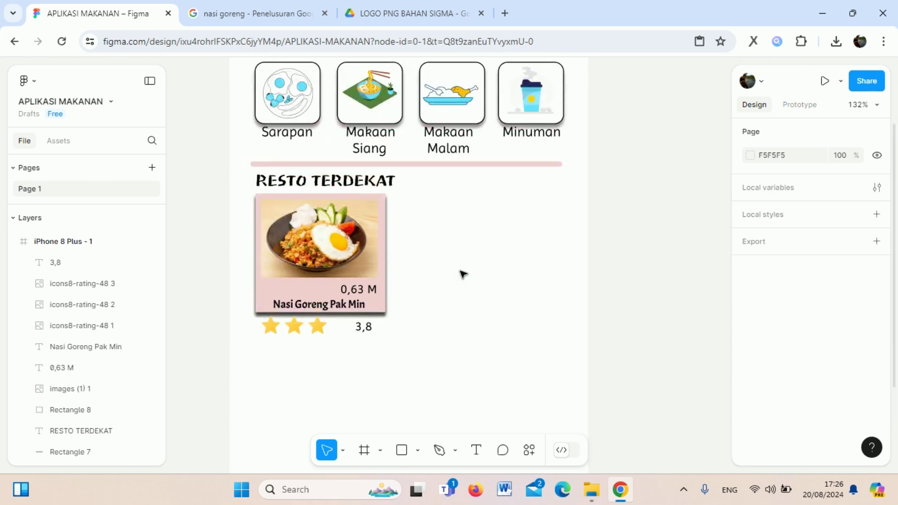
pyautogui.scroll(-5, 468, 337)
pyautogui.scroll(3, 458, 351)
pyautogui.scroll(6, 444, 308)
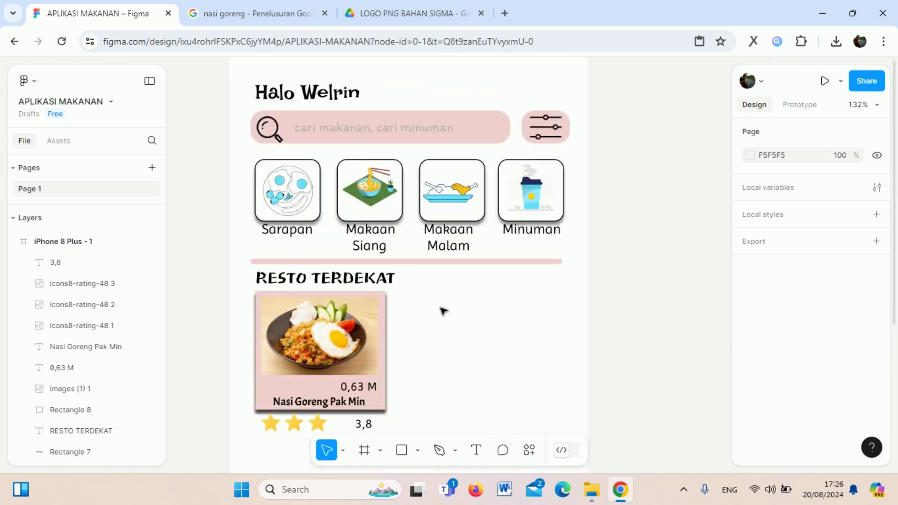
pyautogui.scroll(-5, 439, 327)
pyautogui.scroll(1, 436, 340)
pyautogui.moveTo(441, 353); pyautogui.dragTo(240, 171)
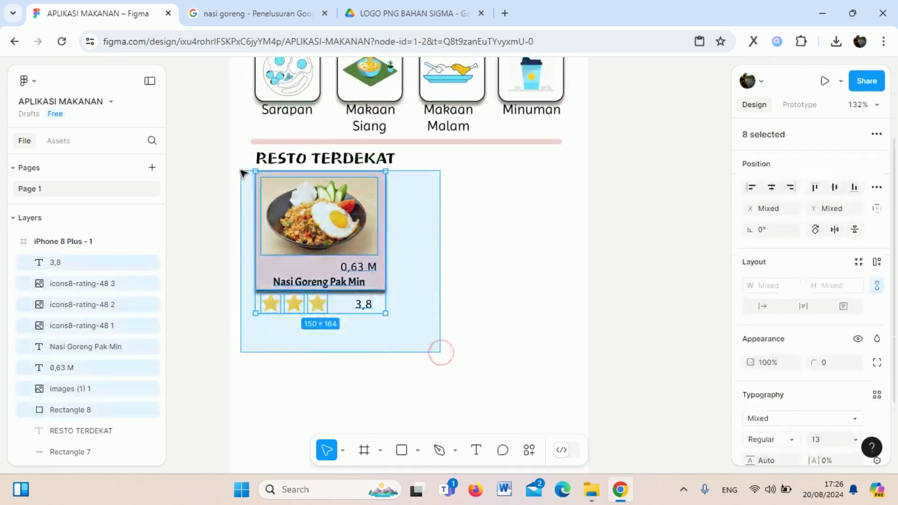
pyautogui.rightClick(300, 215)
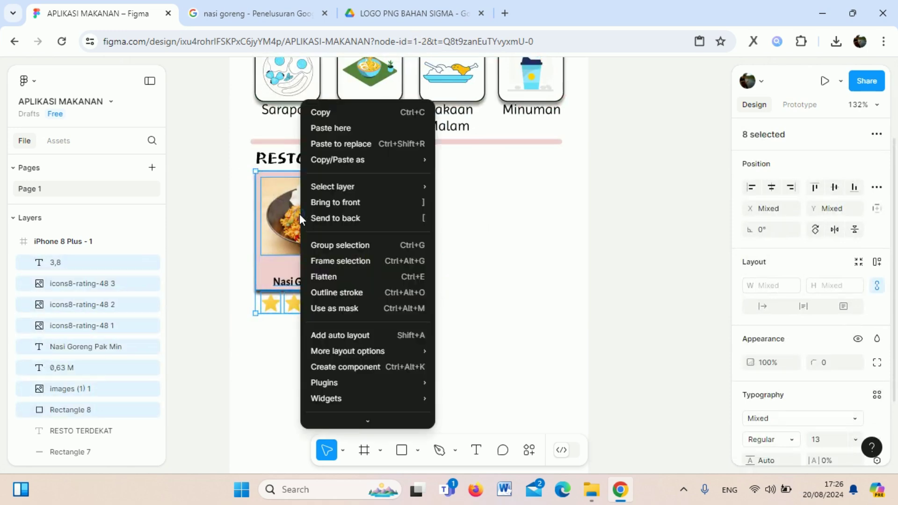
pyautogui.click(340, 114)
pyautogui.rightClick(441, 100)
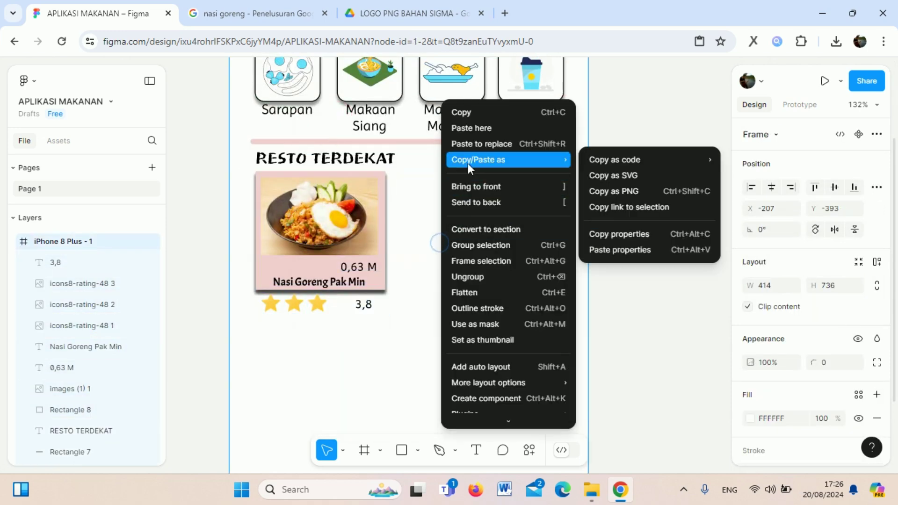
pyautogui.click(467, 127)
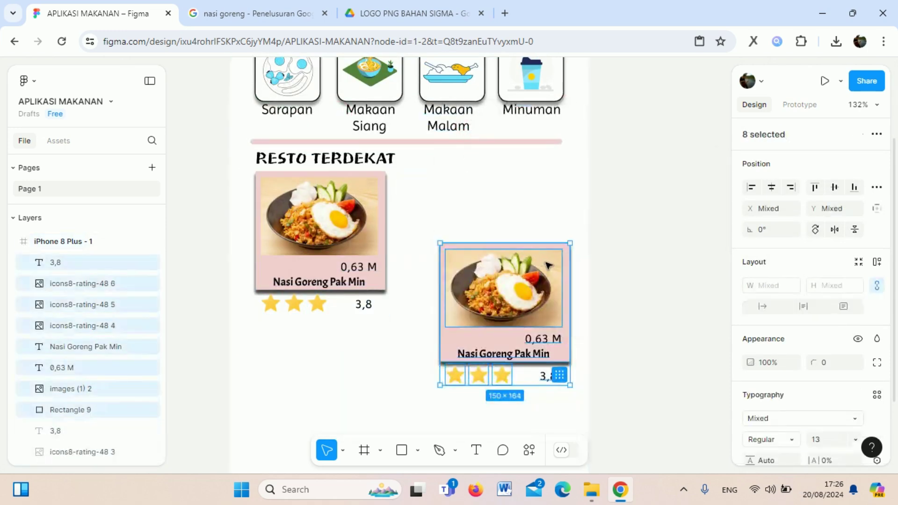
pyautogui.moveTo(548, 265); pyautogui.dragTo(528, 190)
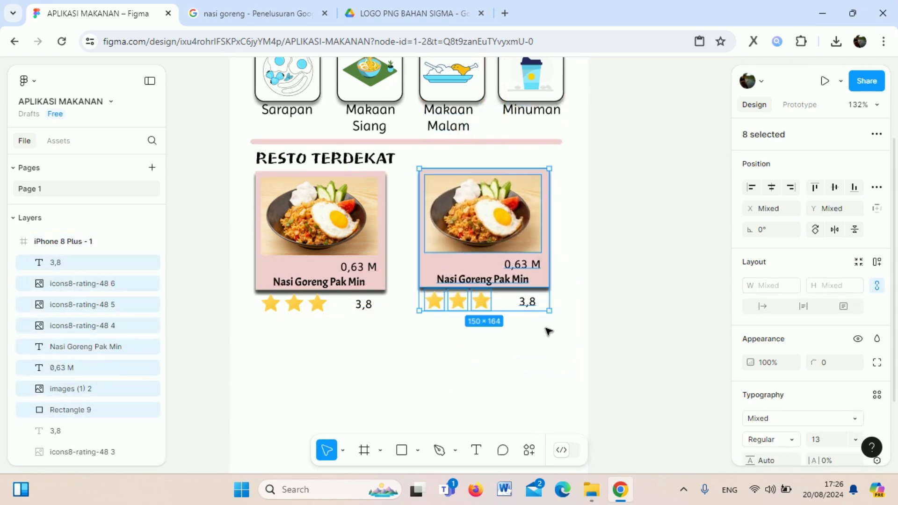
# Select the second card's food photo, then launch the prototype preview
pyautogui.scroll(-3, 533, 356)
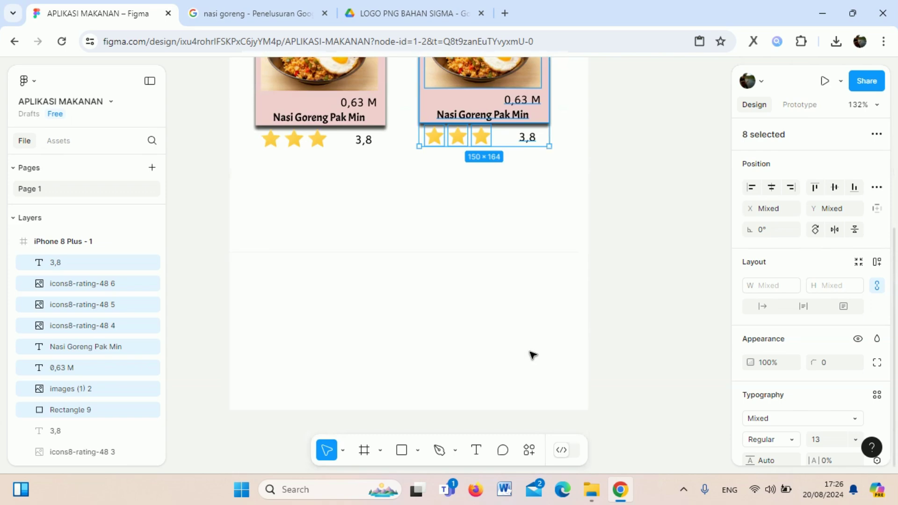
pyautogui.scroll(4, 533, 353)
pyautogui.scroll(6, 534, 357)
pyautogui.scroll(-2, 543, 365)
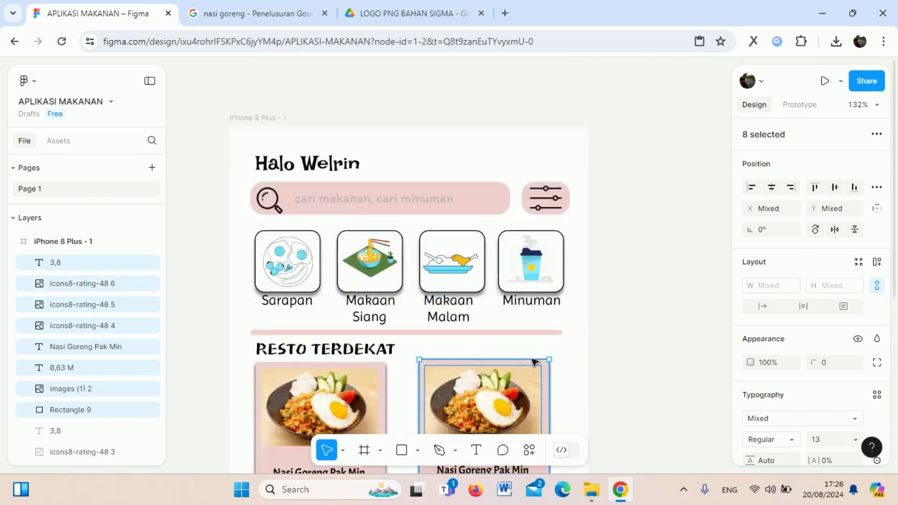
pyautogui.click(635, 322)
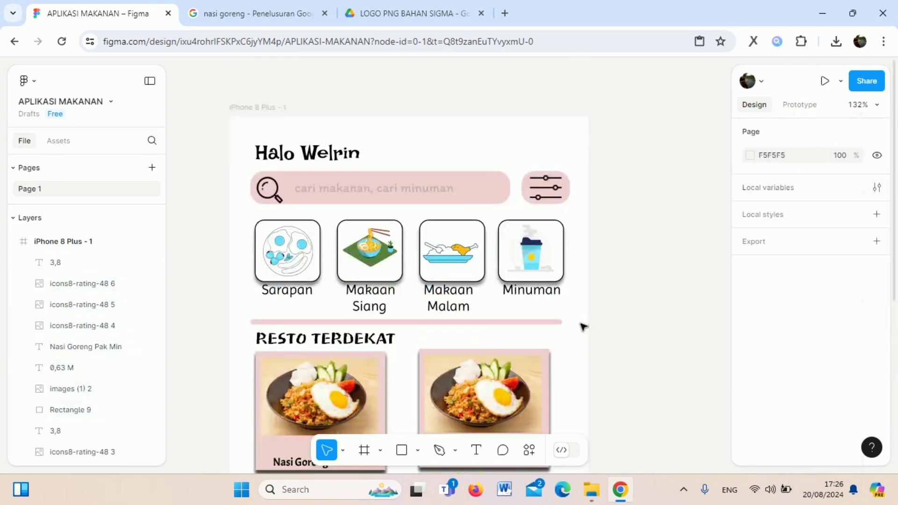
pyautogui.scroll(-1, 561, 341)
pyautogui.click(492, 370)
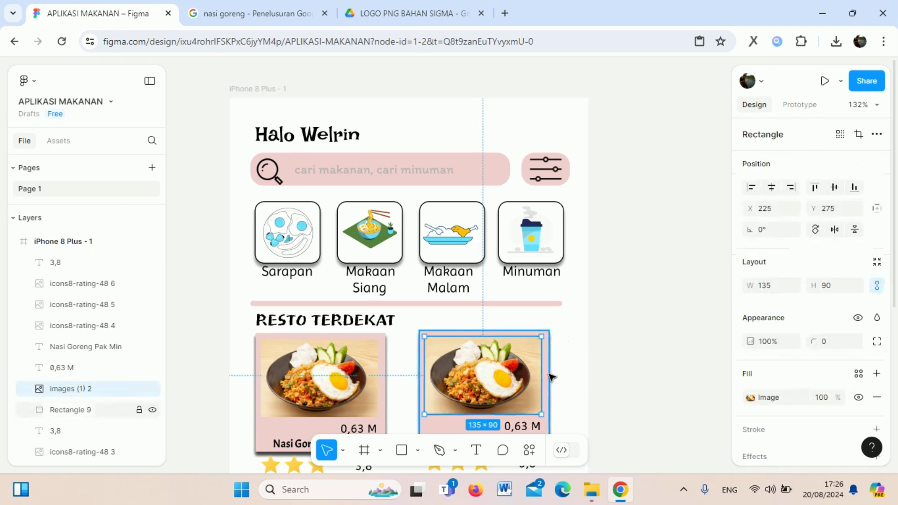
pyautogui.click(822, 83)
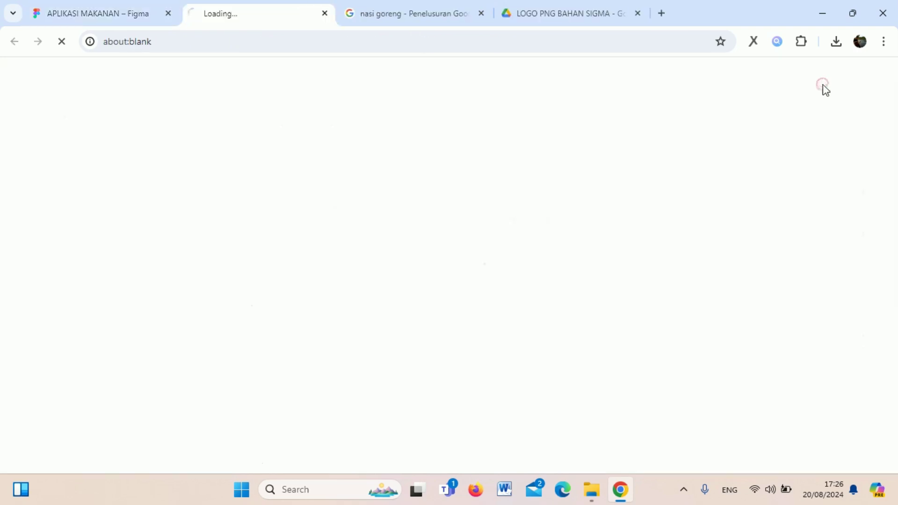
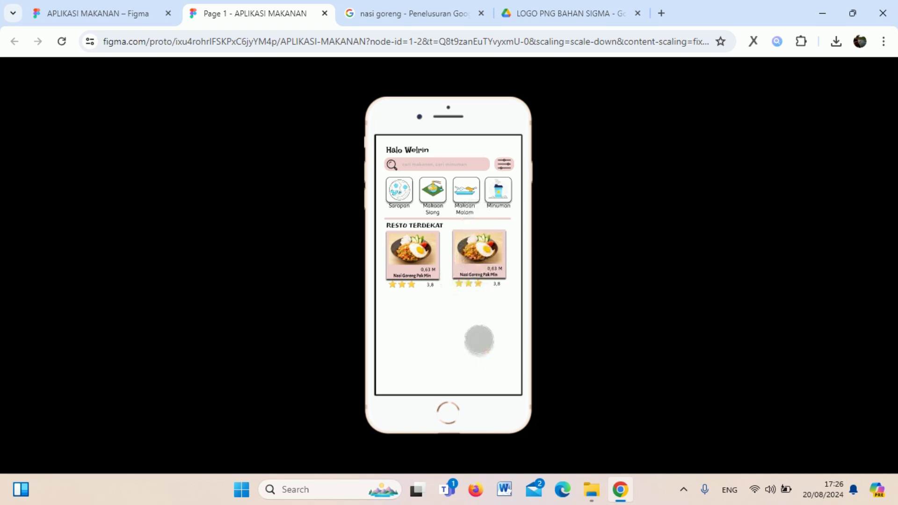
# Close the prototype preview and copy the right Nasi Goreng Pak Min card
pyautogui.click(324, 13)
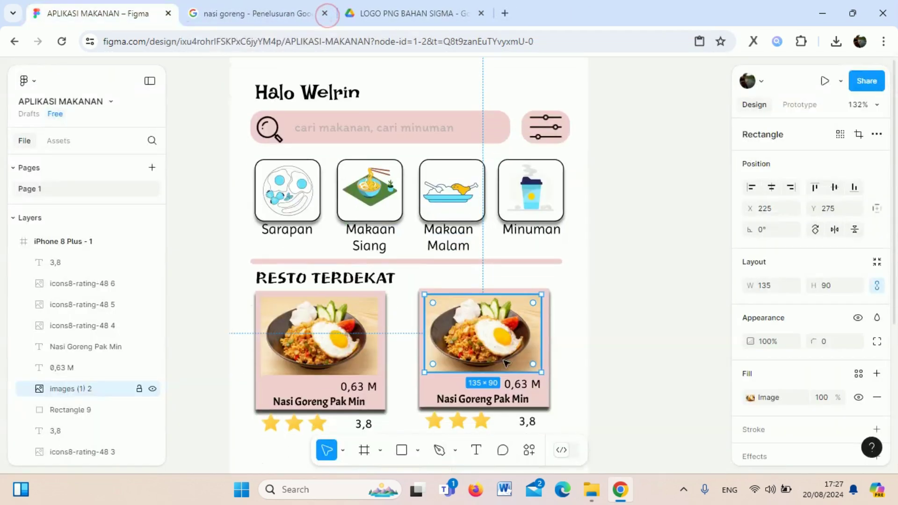
pyautogui.scroll(2, 523, 378)
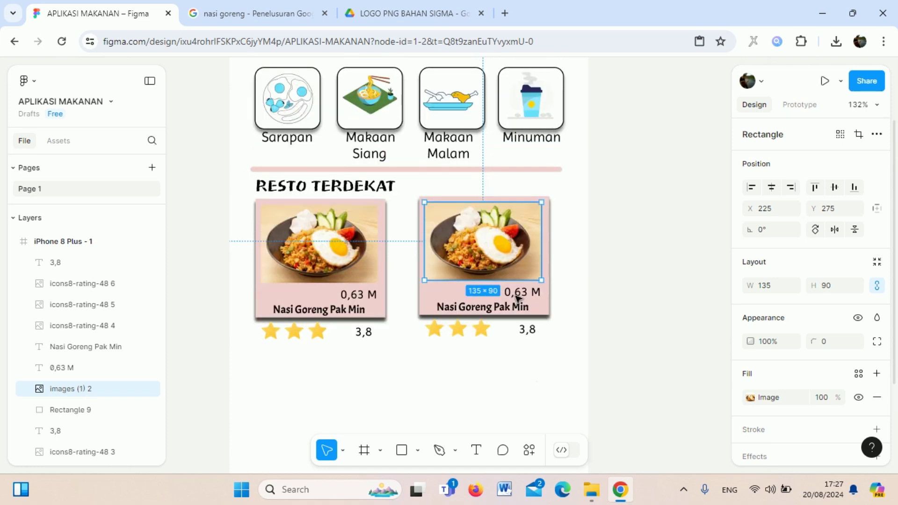
pyautogui.scroll(-4, 486, 322)
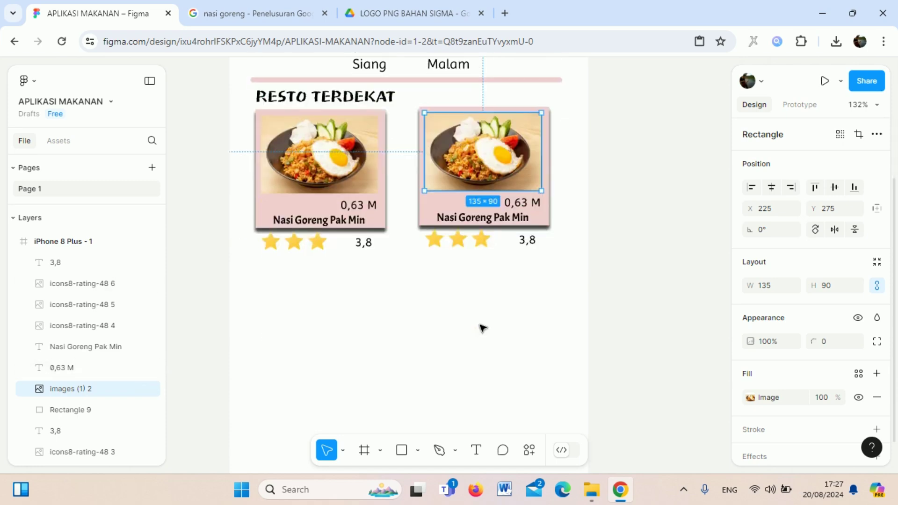
pyautogui.scroll(-5, 483, 328)
pyautogui.scroll(7, 481, 326)
pyautogui.scroll(-1, 513, 347)
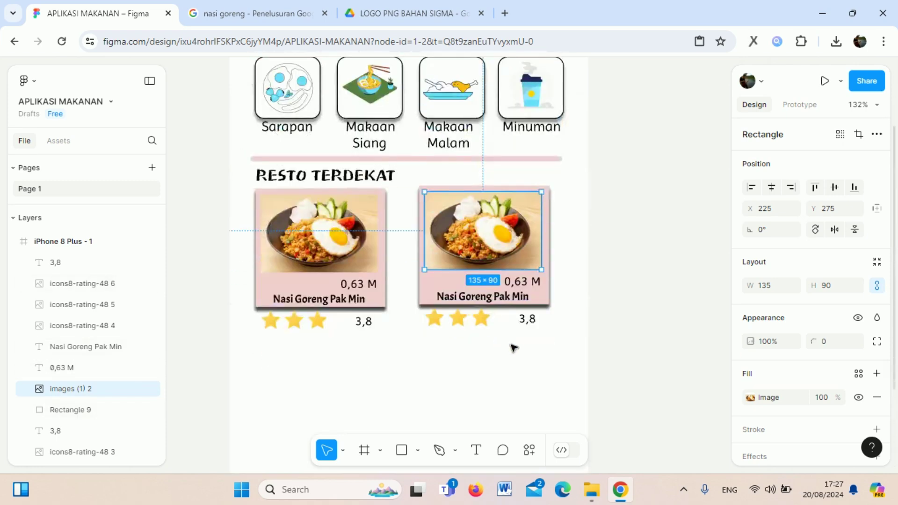
pyautogui.scroll(-1, 513, 347)
pyautogui.click(540, 343)
pyautogui.moveTo(579, 343); pyautogui.dragTo(419, 158)
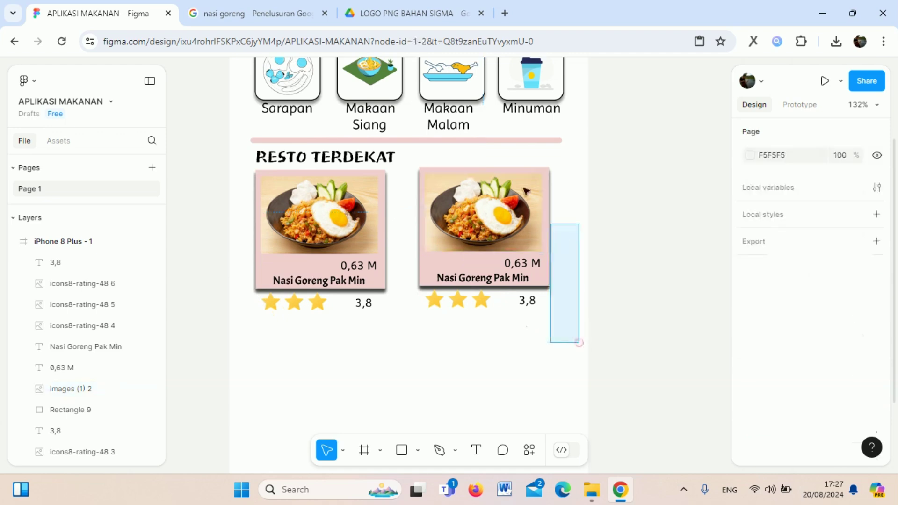
pyautogui.rightClick(436, 197)
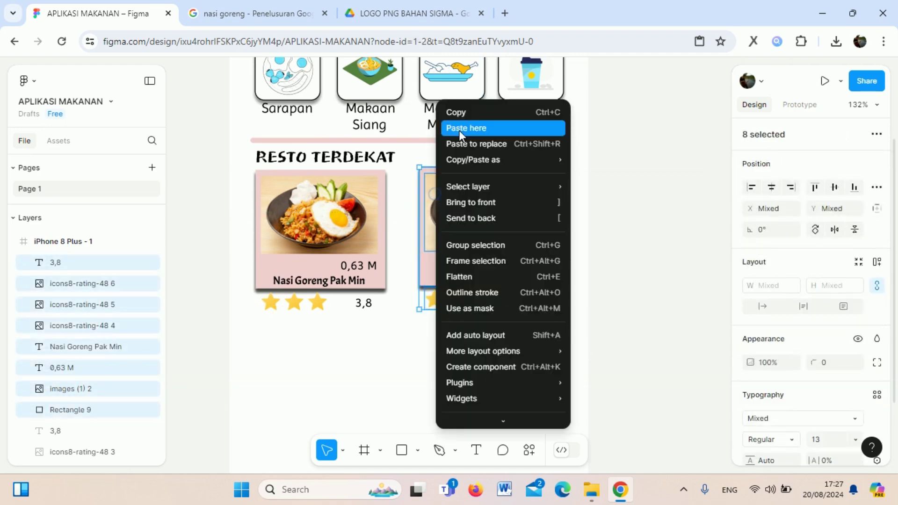
pyautogui.click(458, 116)
# Paste the card copy below the left card in Resto Terdekat
pyautogui.scroll(-5, 386, 305)
pyautogui.rightClick(387, 305)
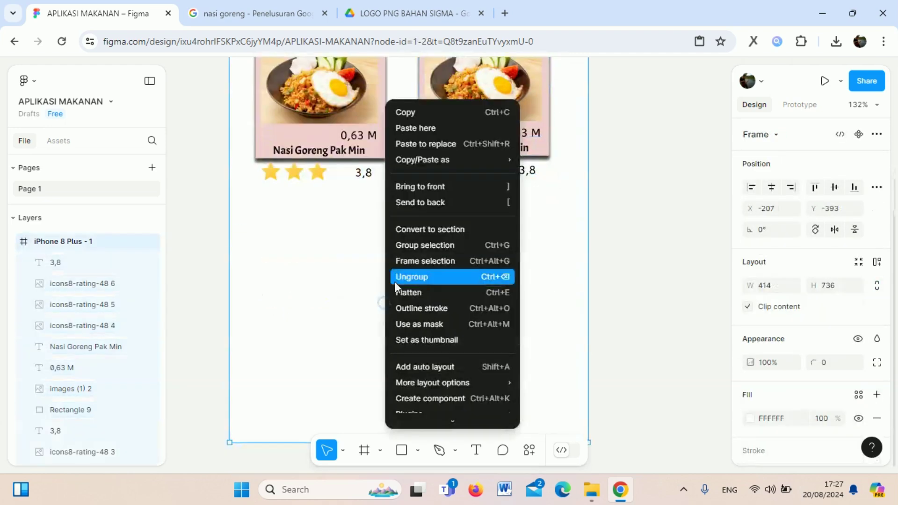
pyautogui.click(424, 133)
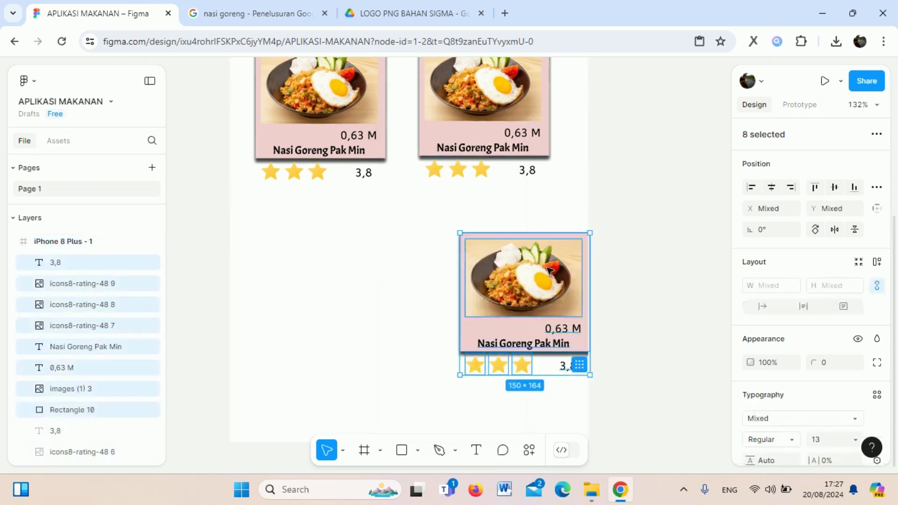
pyautogui.moveTo(551, 268)
pyautogui.mouseDown()
pyautogui.moveTo(354, 235)
pyautogui.moveTo(348, 224)
pyautogui.moveTo(349, 243)
pyautogui.mouseUp()
pyautogui.click(425, 320)
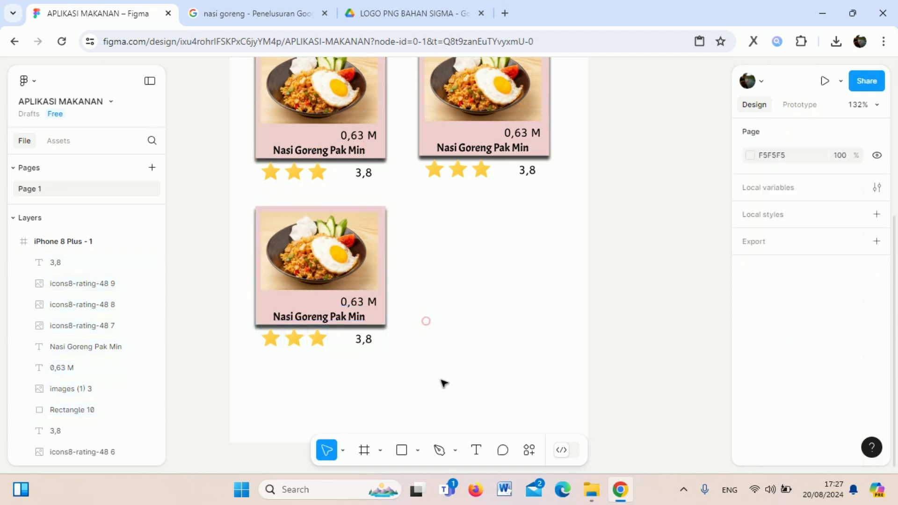
# Duplicate the new bottom-left card beside it to complete the two-by-two grid
pyautogui.moveTo(441, 382); pyautogui.dragTo(249, 202)
pyautogui.rightClick(288, 236)
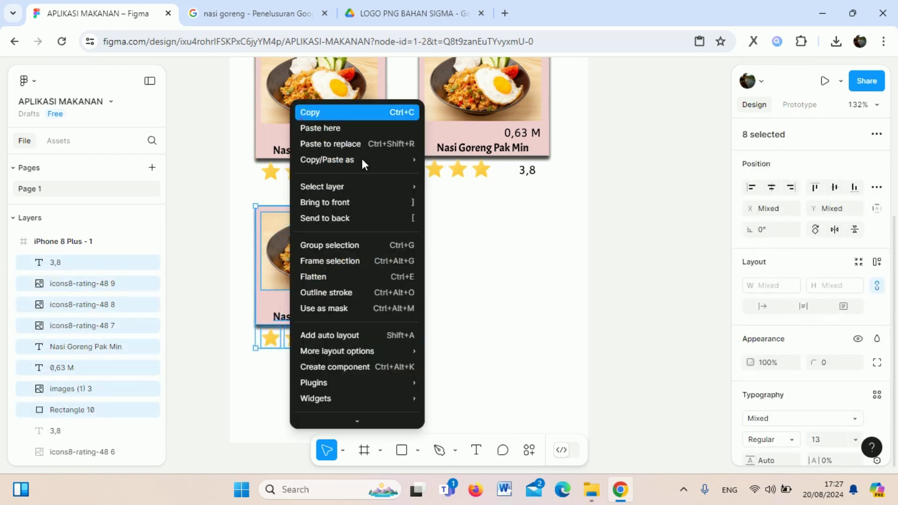
pyautogui.click(308, 112)
pyautogui.hotkey('ctrl', 'v')
pyautogui.scroll(4, 310, 304)
pyautogui.scroll(-6, 307, 317)
pyautogui.scroll(3, 343, 284)
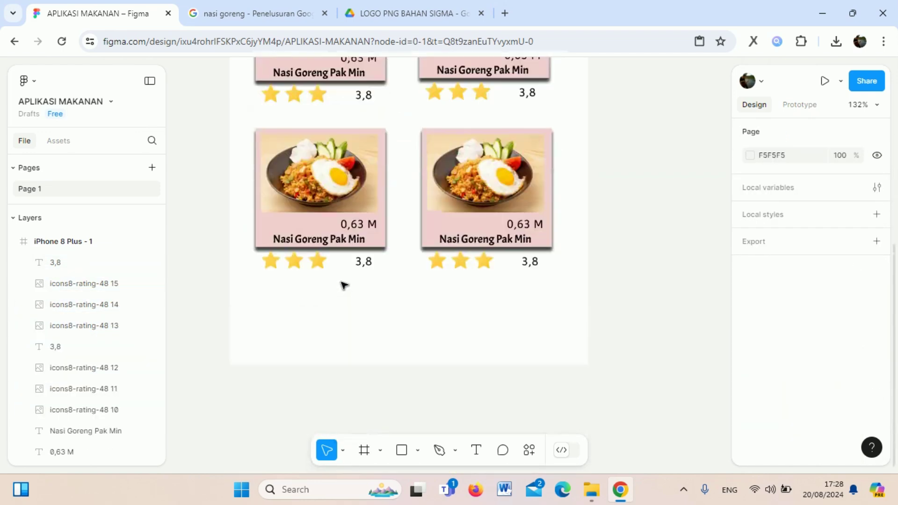
pyautogui.scroll(2, 343, 285)
pyautogui.scroll(5, 344, 164)
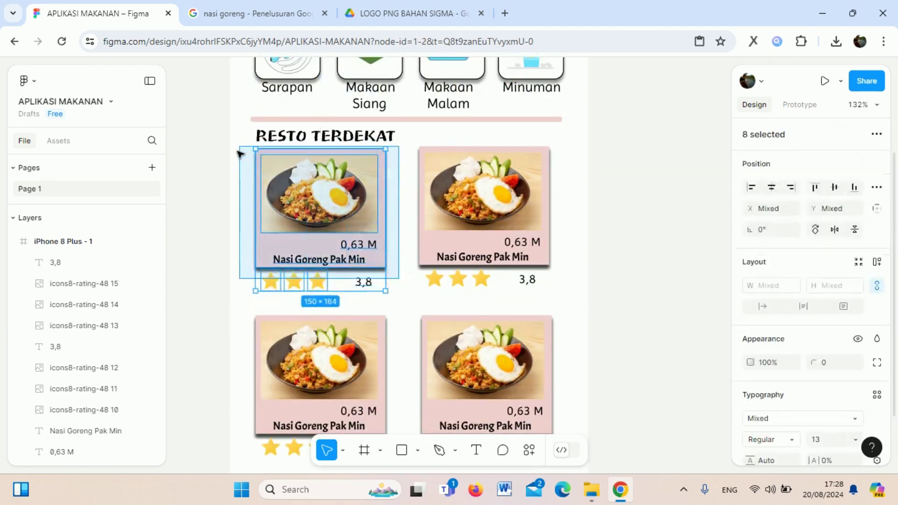
pyautogui.moveTo(394, 274); pyautogui.dragTo(240, 150)
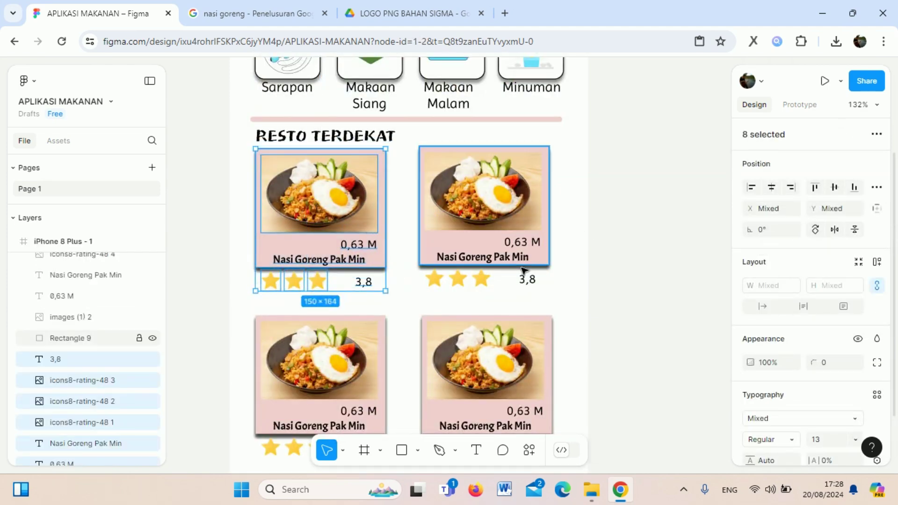
pyautogui.moveTo(385, 289); pyautogui.dragTo(346, 249)
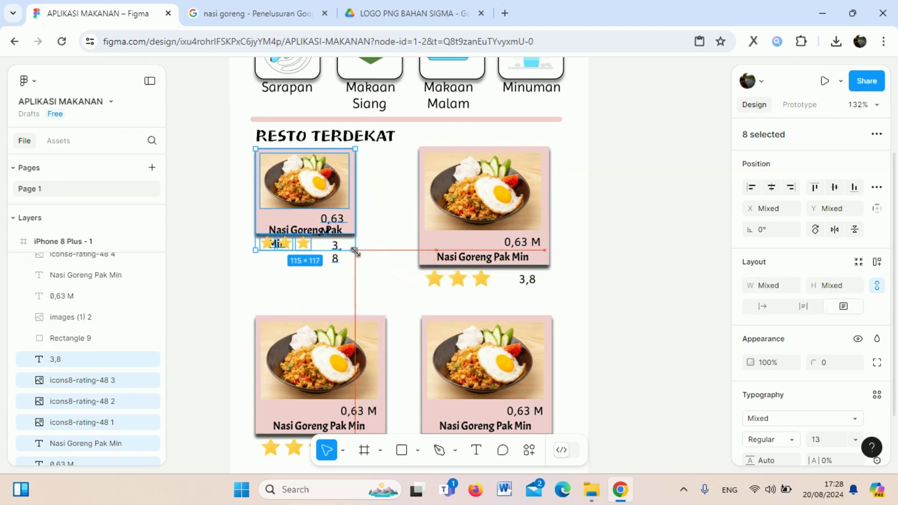
pyautogui.click(597, 282)
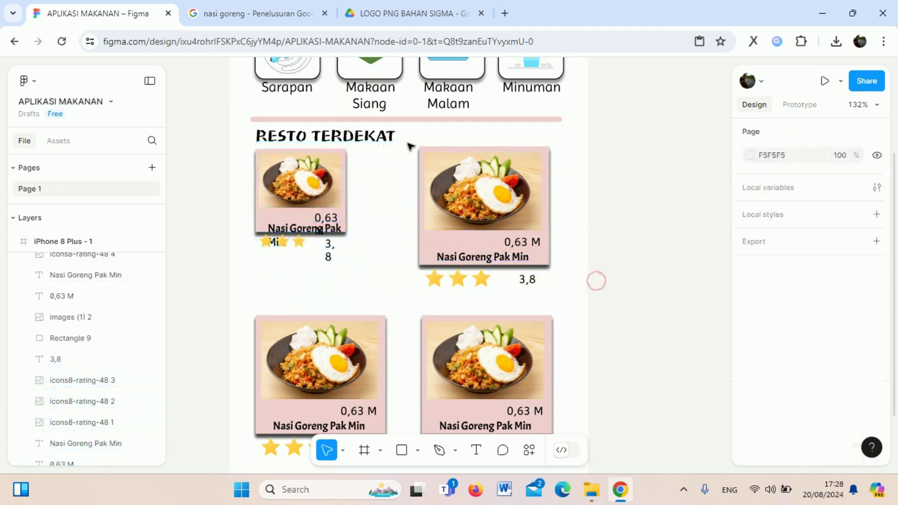
pyautogui.moveTo(413, 140); pyautogui.dragTo(542, 282)
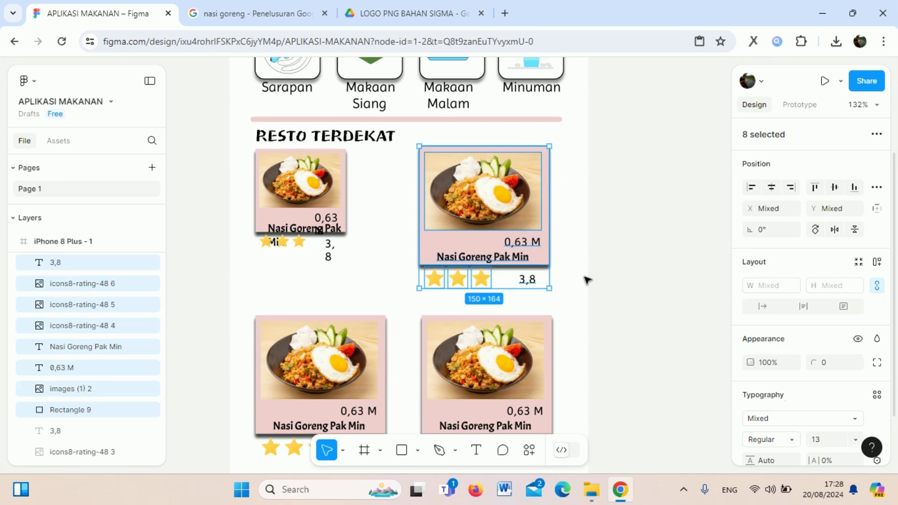
pyautogui.click(598, 271)
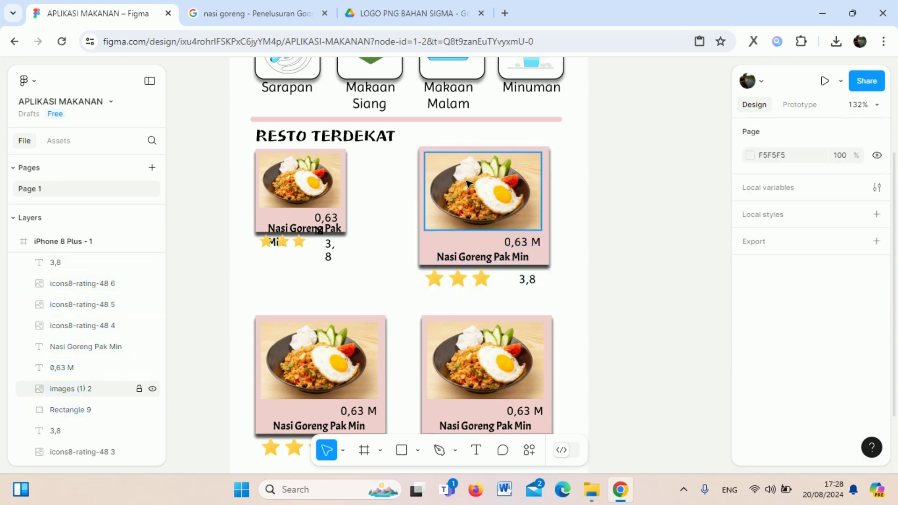
pyautogui.hotkey('ctrl', 'z')
pyautogui.click(599, 265)
pyautogui.scroll(1, 622, 328)
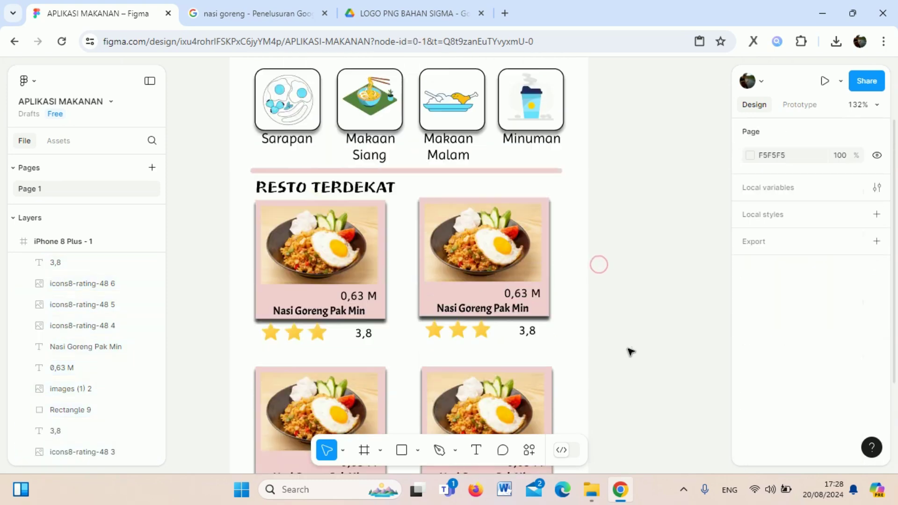
pyautogui.scroll(-5, 628, 365)
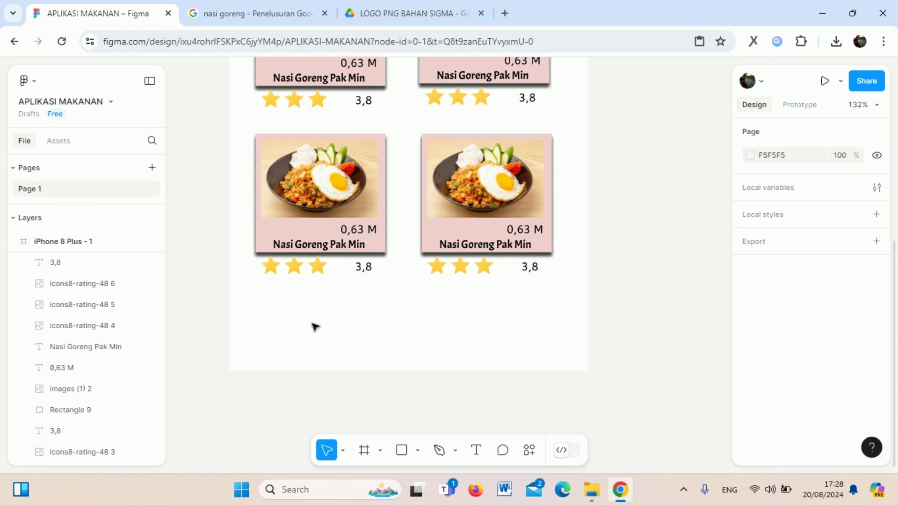
# Draw a wide rectangle bar below the bottom row of Nasi Goreng cards
pyautogui.click(401, 450)
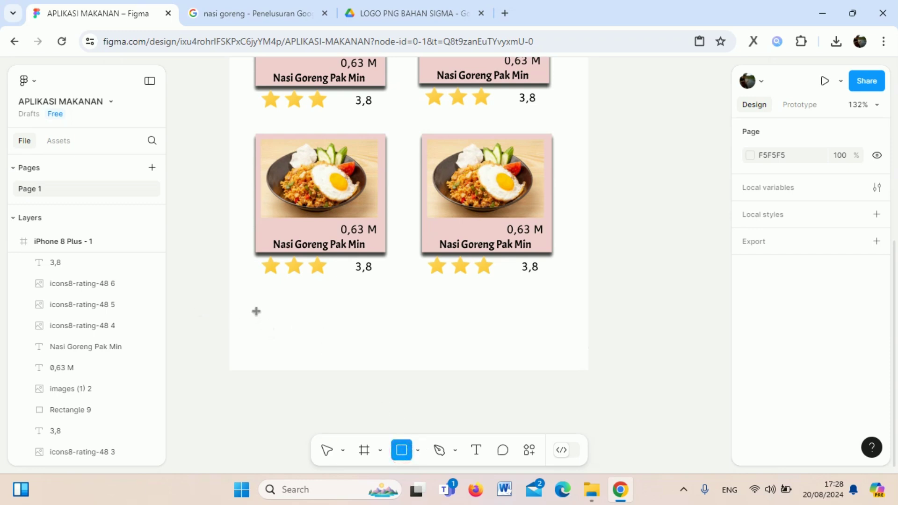
pyautogui.moveTo(257, 309); pyautogui.dragTo(567, 349)
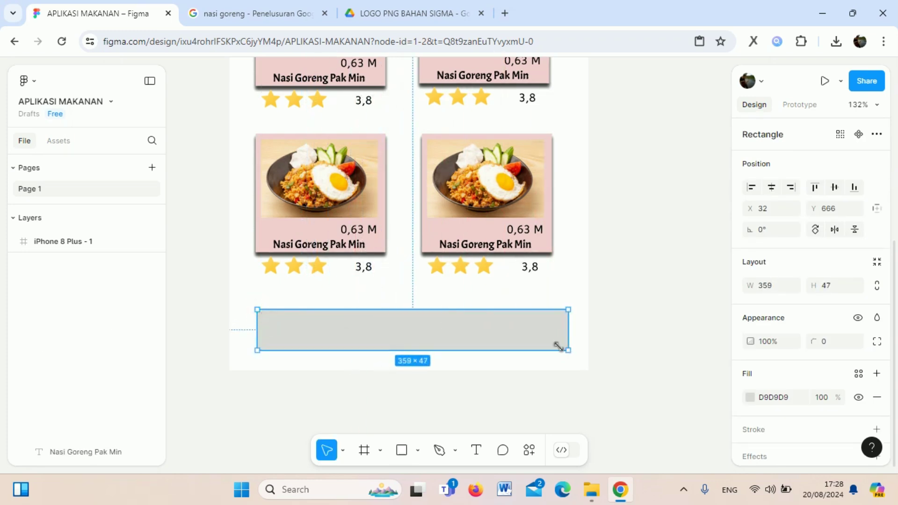
pyautogui.moveTo(528, 333); pyautogui.dragTo(532, 328)
pyautogui.scroll(-2, 838, 399)
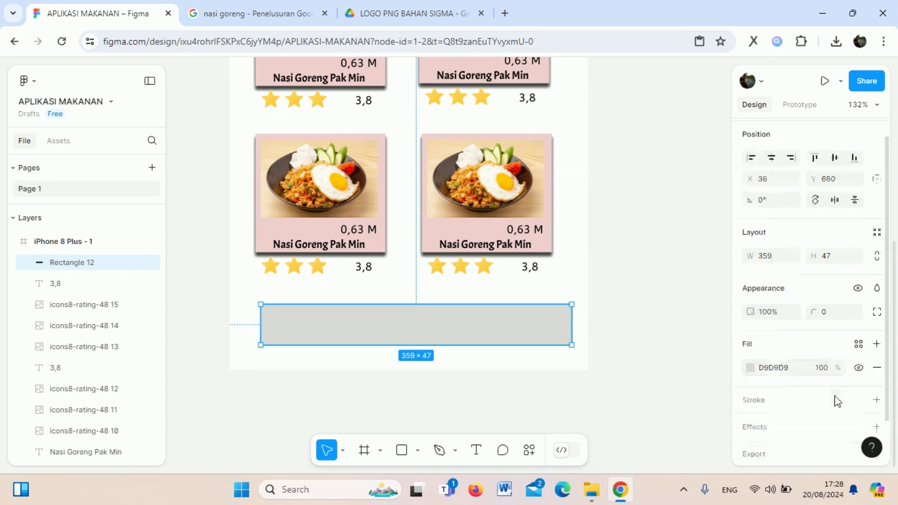
# Give the bar a black outline and a pure white FFFFFF fill
pyautogui.click(750, 333)
pyautogui.moveTo(640, 277); pyautogui.dragTo(578, 146)
pyautogui.click(793, 392)
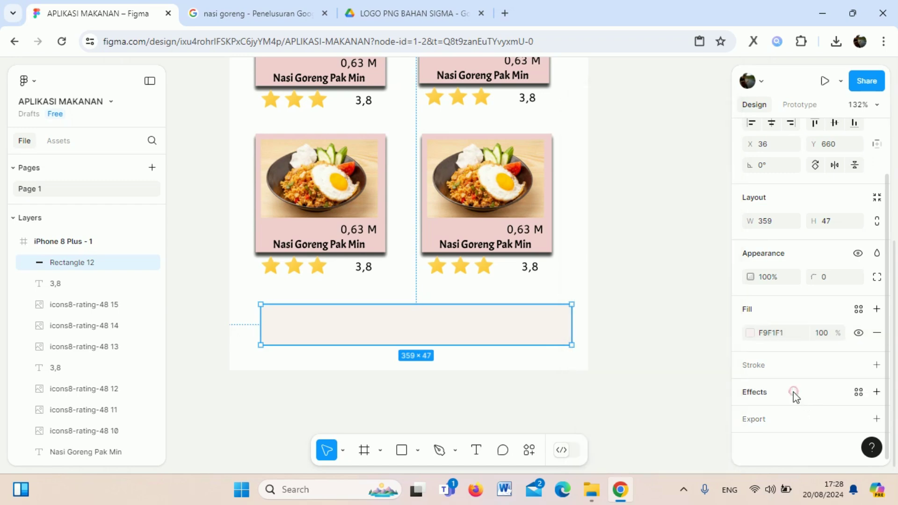
pyautogui.click(808, 365)
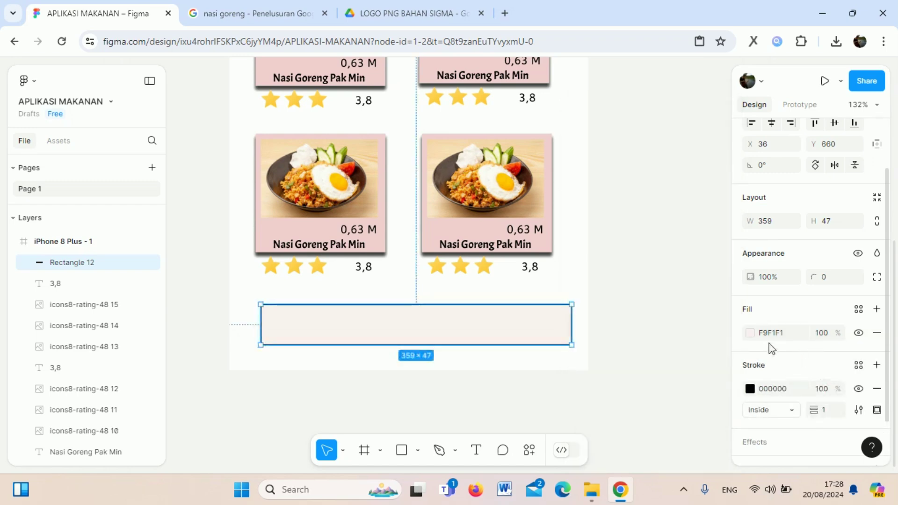
pyautogui.scroll(-2, 809, 347)
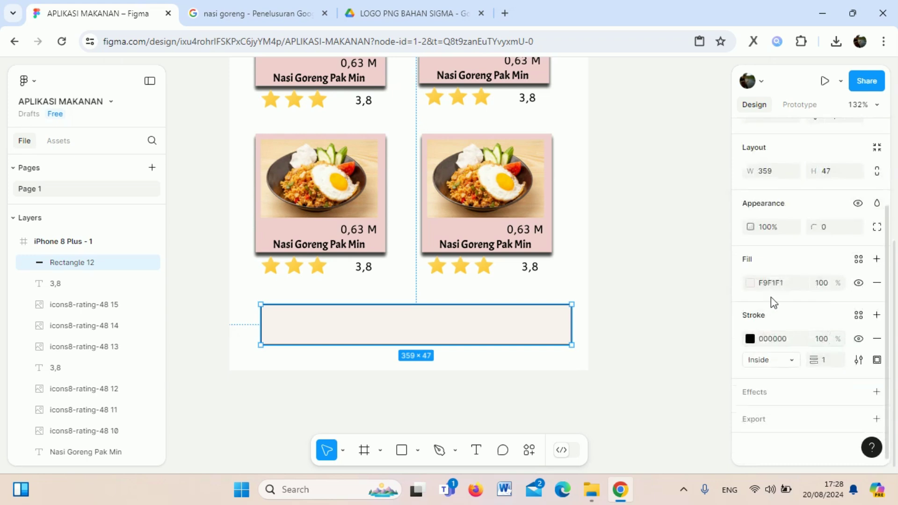
pyautogui.click(749, 283)
pyautogui.moveTo(591, 191)
pyautogui.mouseDown()
pyautogui.moveTo(583, 213)
pyautogui.moveTo(553, 141)
pyautogui.mouseUp()
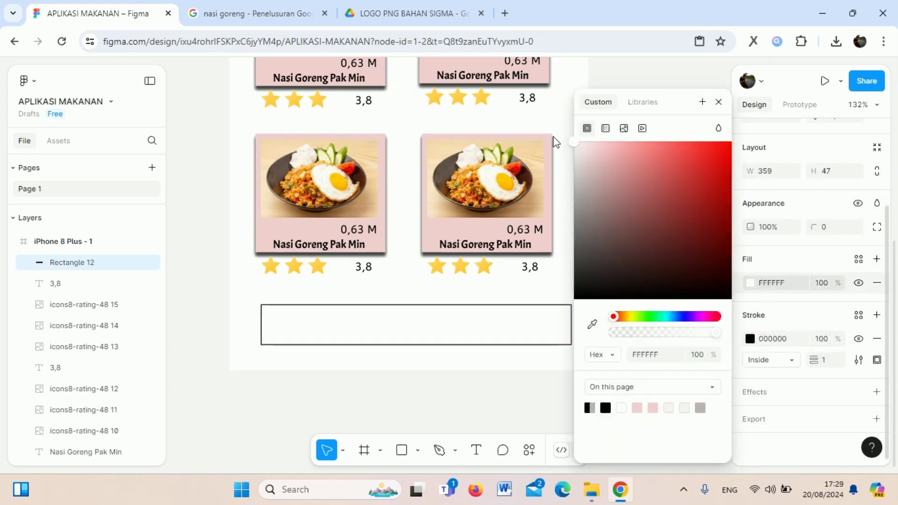
# Add three drop shadow effects to the white bar
pyautogui.click(775, 308)
pyautogui.click(777, 391)
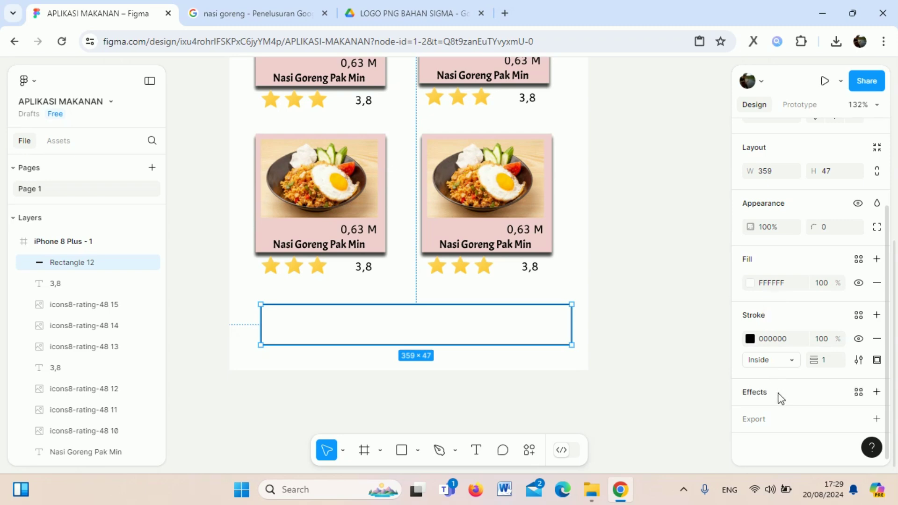
pyautogui.click(784, 414)
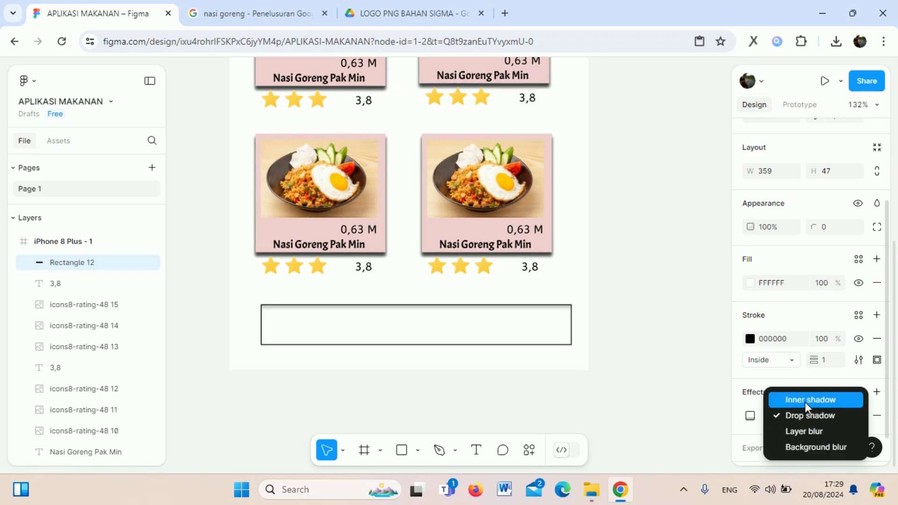
pyautogui.click(804, 416)
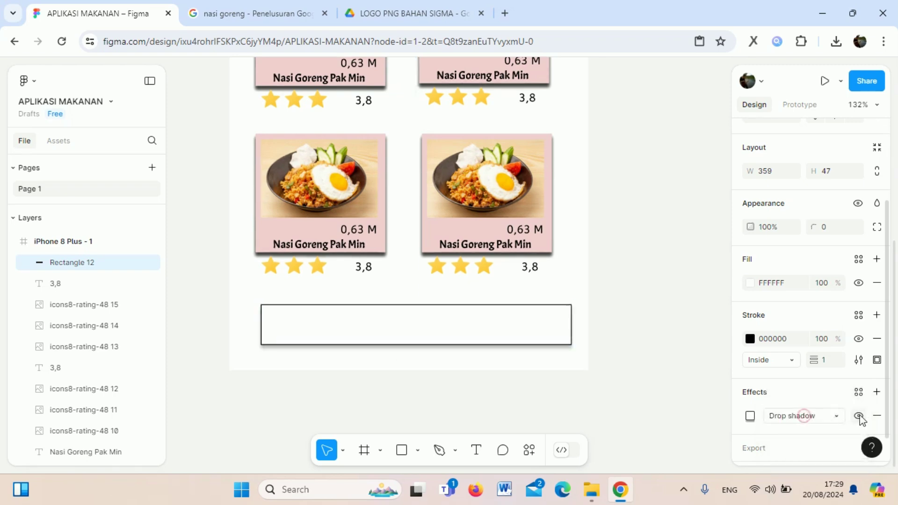
pyautogui.click(877, 392)
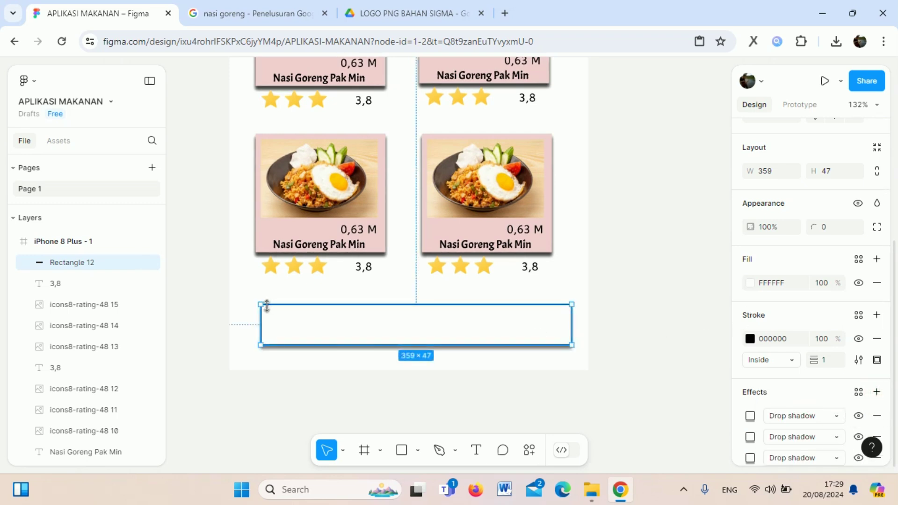
# Remove the bar's black stroke and resize it to 280×34 across both card columns
pyautogui.moveTo(265, 305); pyautogui.dragTo(364, 322)
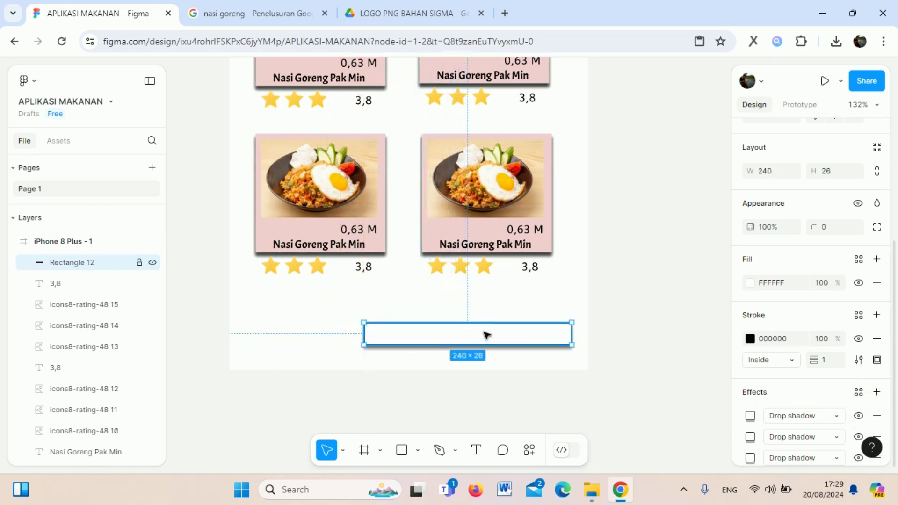
pyautogui.moveTo(483, 334); pyautogui.dragTo(433, 314)
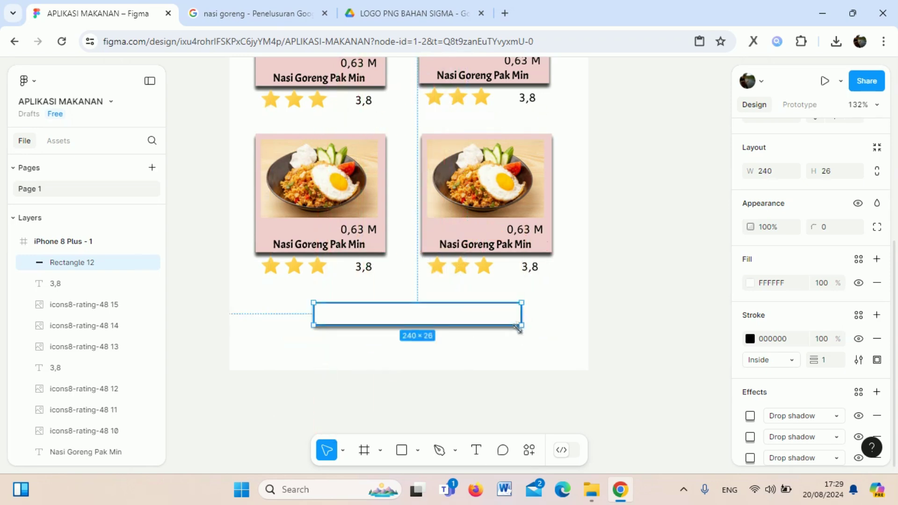
pyautogui.moveTo(517, 328); pyautogui.dragTo(518, 332)
pyautogui.scroll(-3, 847, 353)
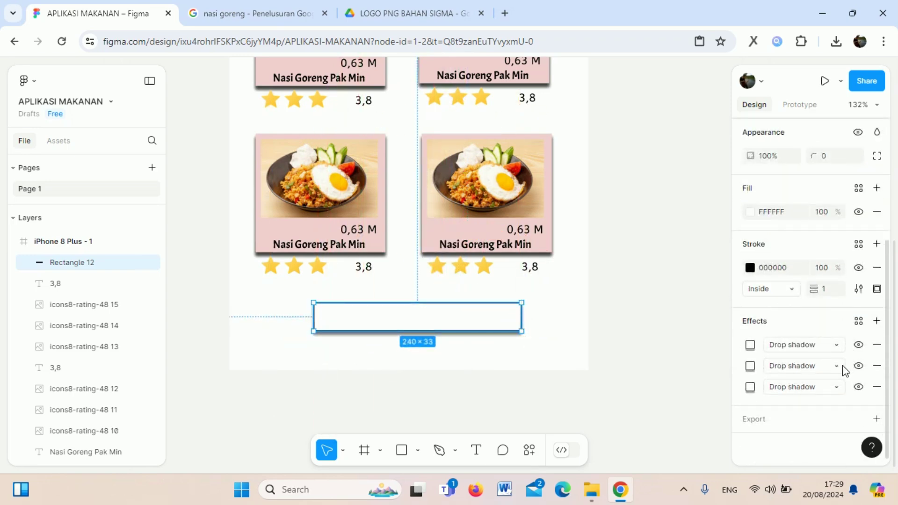
pyautogui.scroll(3, 845, 370)
pyautogui.scroll(-1, 843, 371)
pyautogui.scroll(-2, 842, 371)
pyautogui.click(877, 268)
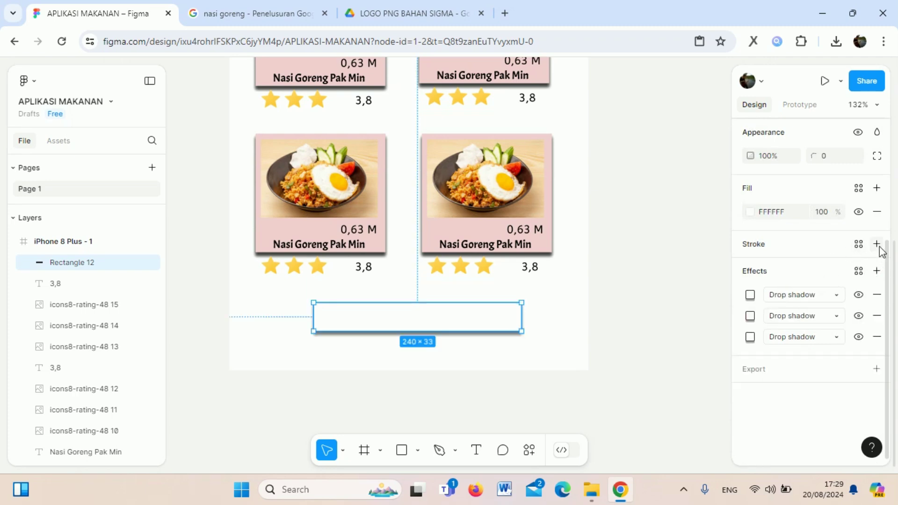
pyautogui.moveTo(469, 329); pyautogui.dragTo(449, 325)
pyautogui.moveTo(515, 329); pyautogui.dragTo(536, 329)
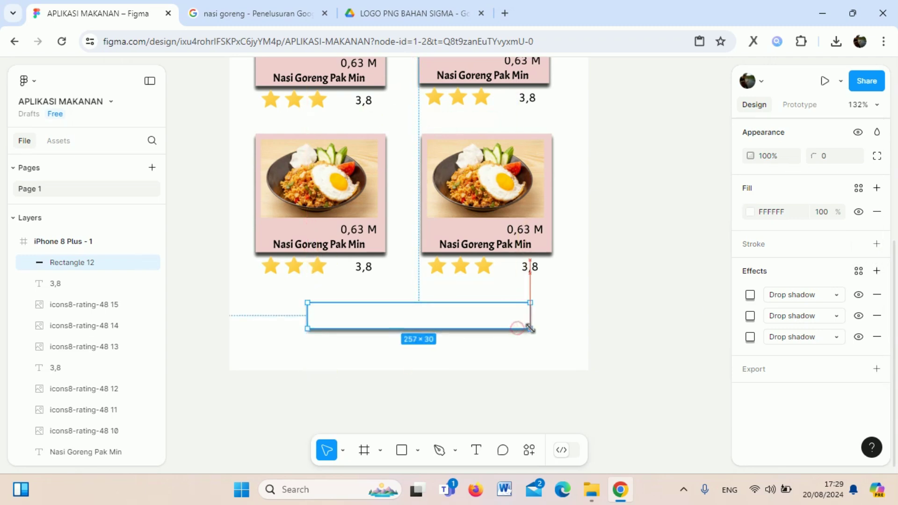
pyautogui.moveTo(308, 329); pyautogui.dragTo(294, 332)
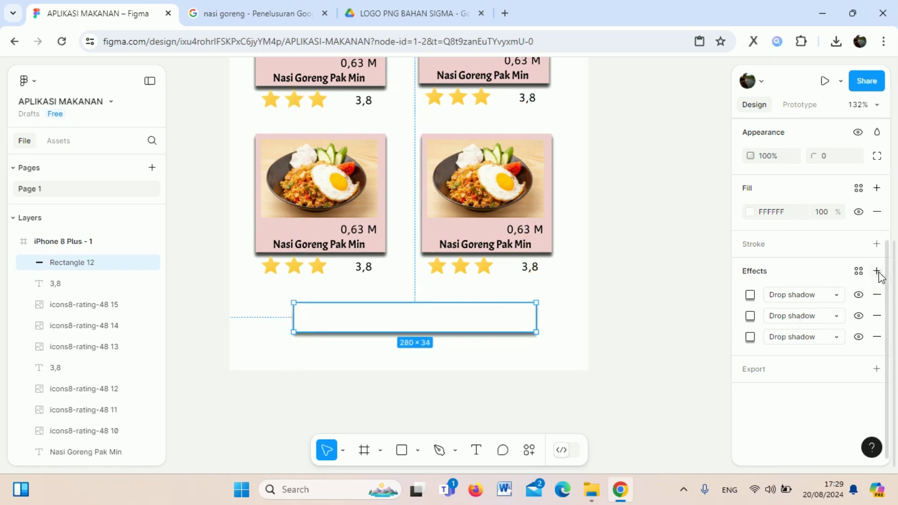
# Change the third effect to an inner shadow and deselect to preview the bar
pyautogui.click(839, 336)
pyautogui.click(834, 322)
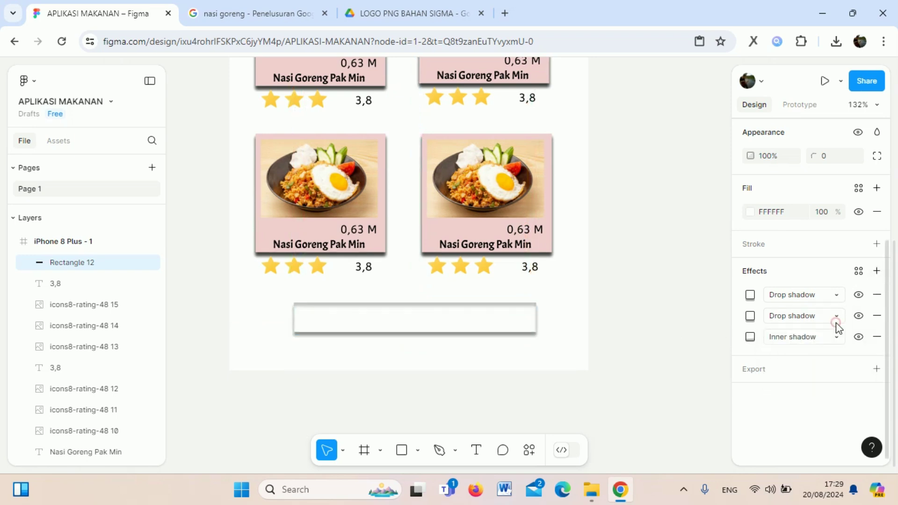
pyautogui.click(465, 325)
pyautogui.click(581, 320)
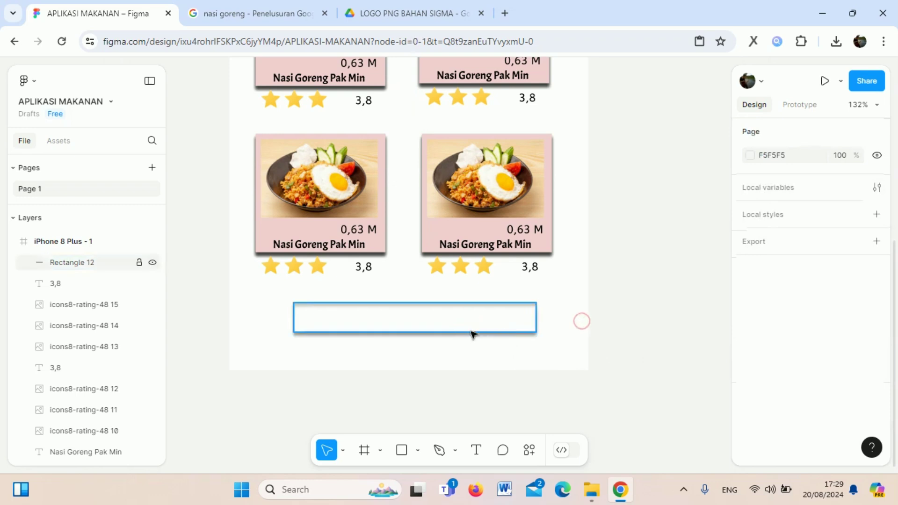
pyautogui.click(466, 322)
pyautogui.click(617, 320)
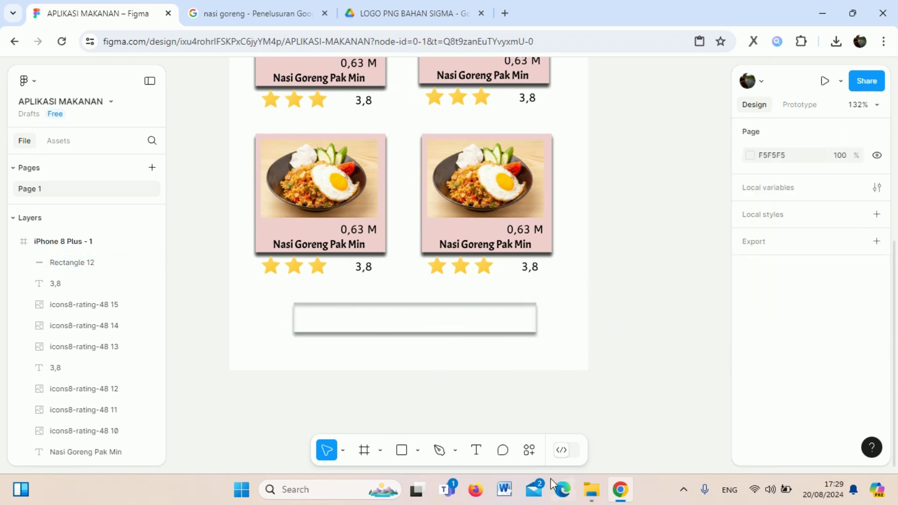
# Copy the ACCOUNT icon image from the LOGO PNG folder in File Explorer
pyautogui.click(591, 489)
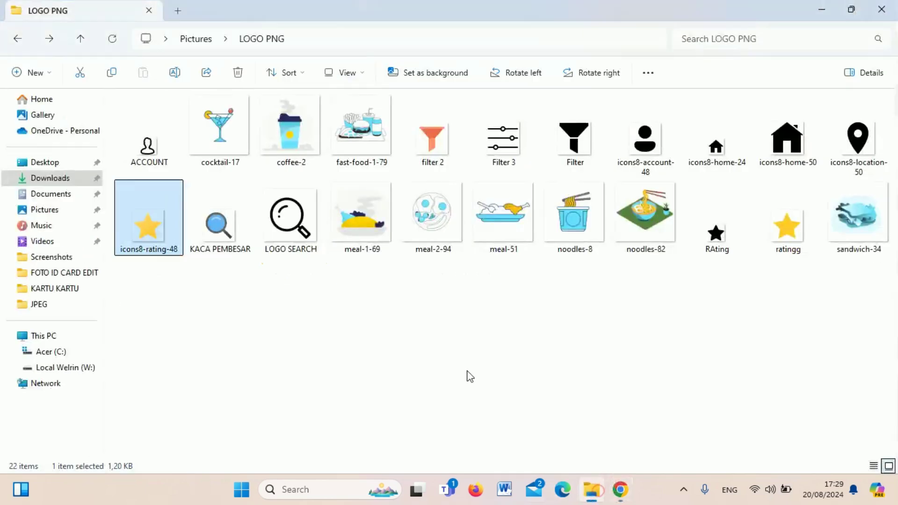
pyautogui.click(417, 316)
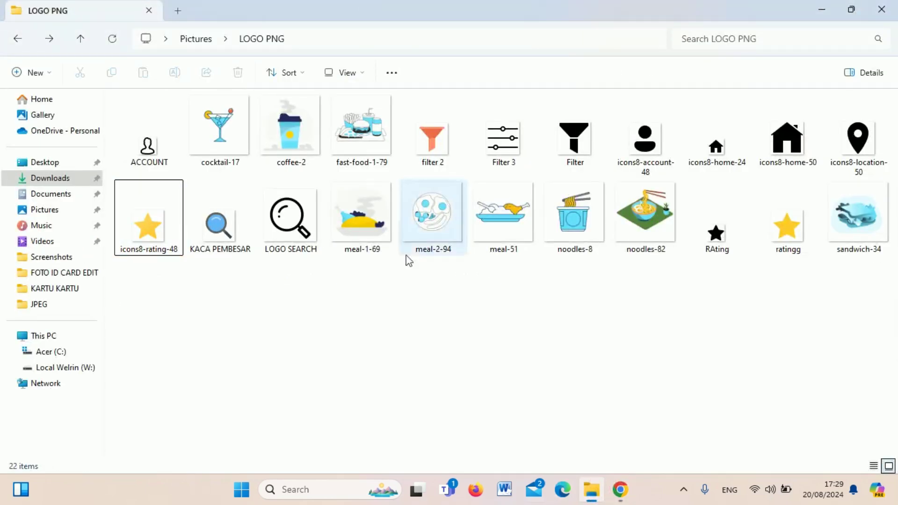
pyautogui.click(142, 164)
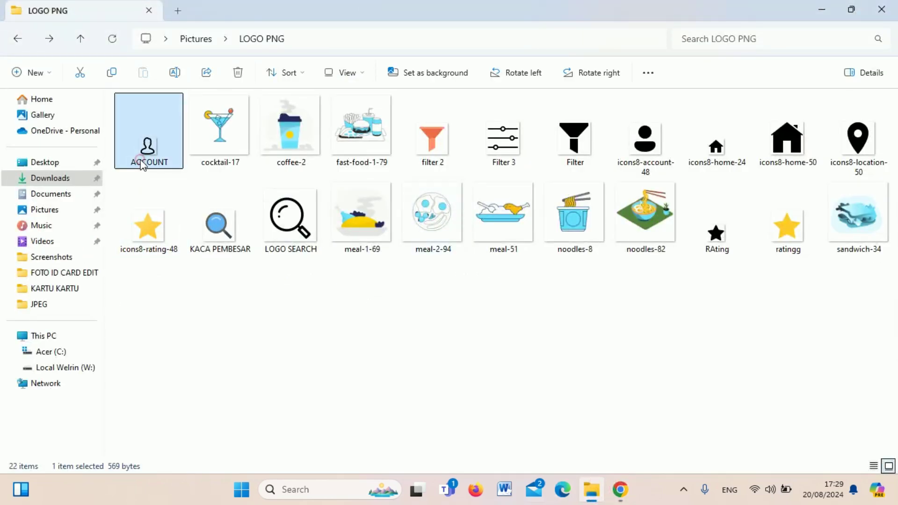
pyautogui.rightClick(139, 165)
pyautogui.click(184, 83)
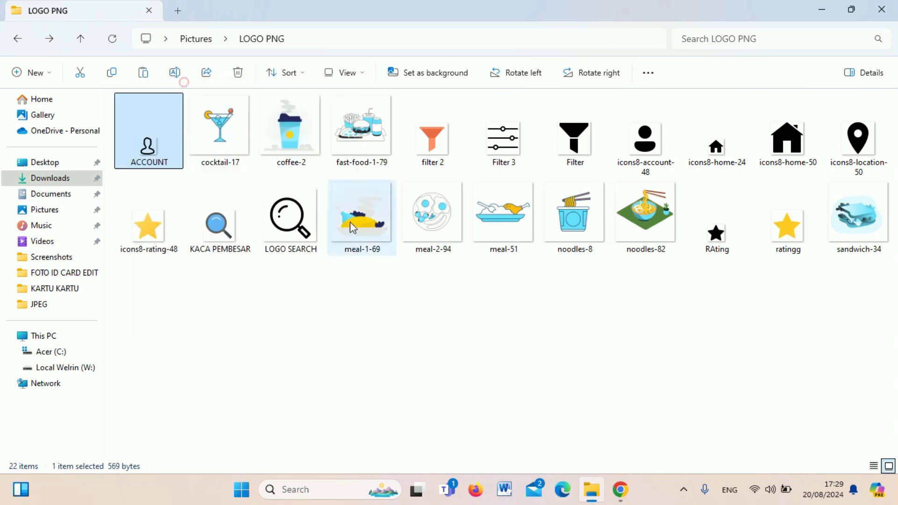
# Paste the 26×26 ACCOUNT icon near the right end of the bottom bar
pyautogui.click(621, 491)
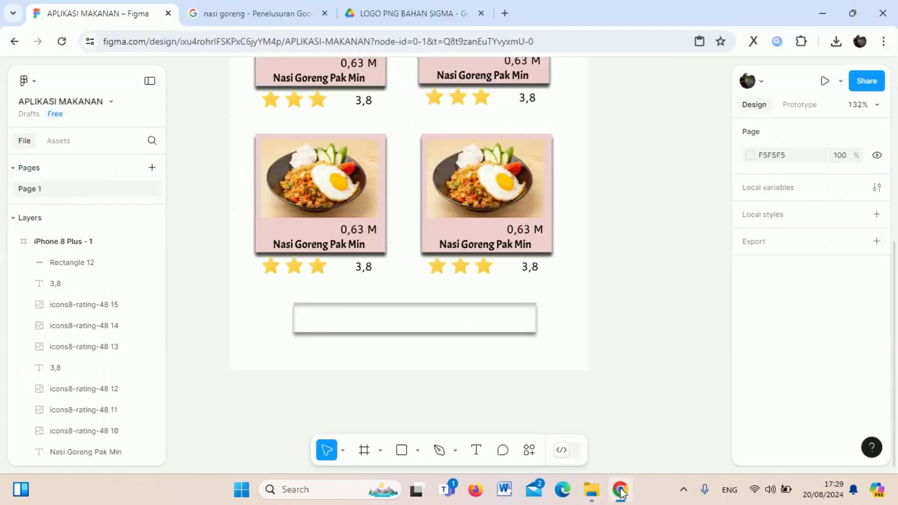
pyautogui.rightClick(441, 372)
pyautogui.press('Escape')
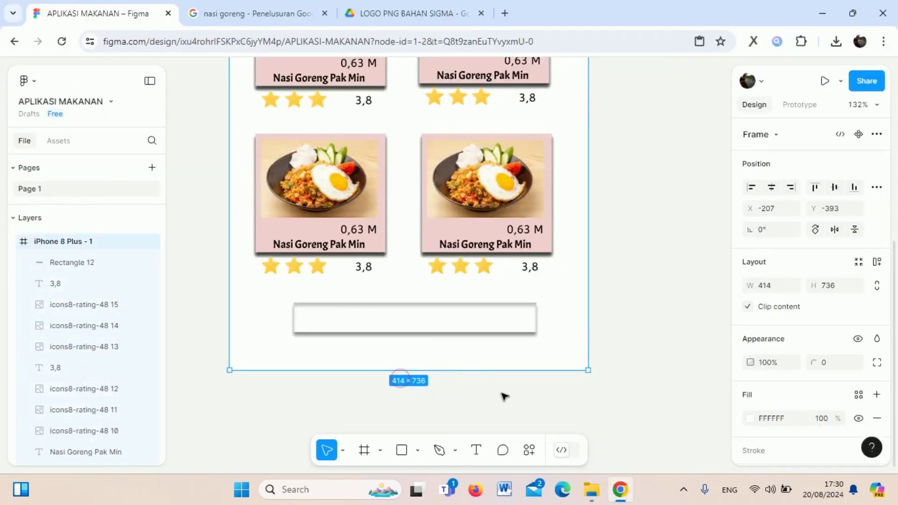
pyautogui.hotkey('ctrl', 'v')
pyautogui.moveTo(408, 213); pyautogui.dragTo(327, 319)
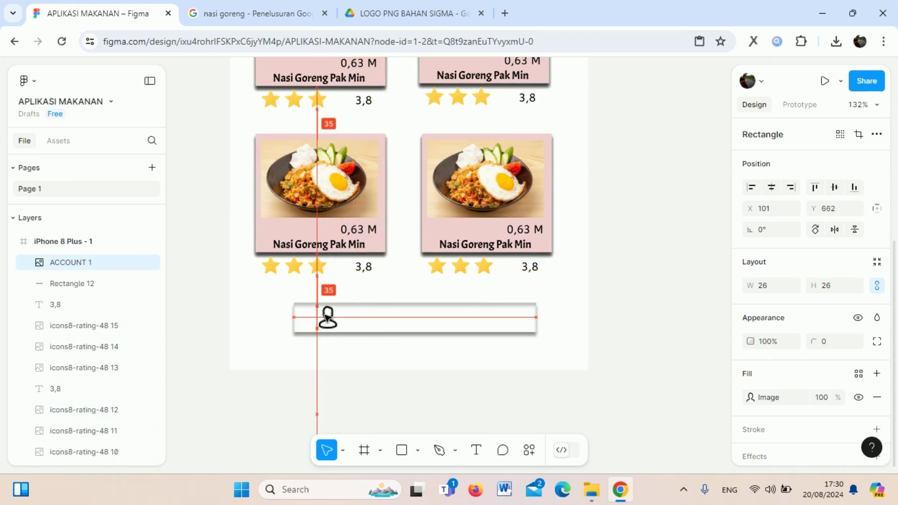
pyautogui.moveTo(327, 319); pyautogui.dragTo(503, 317)
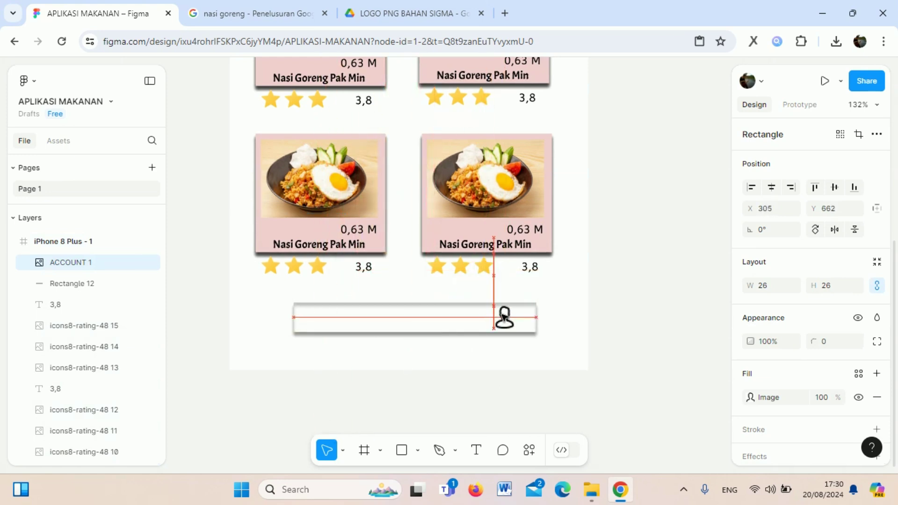
pyautogui.click(613, 328)
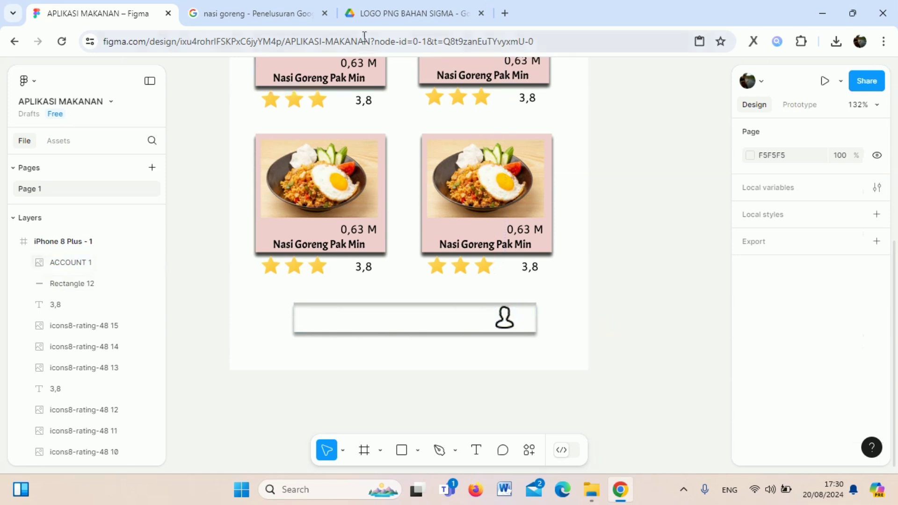
pyautogui.click(592, 487)
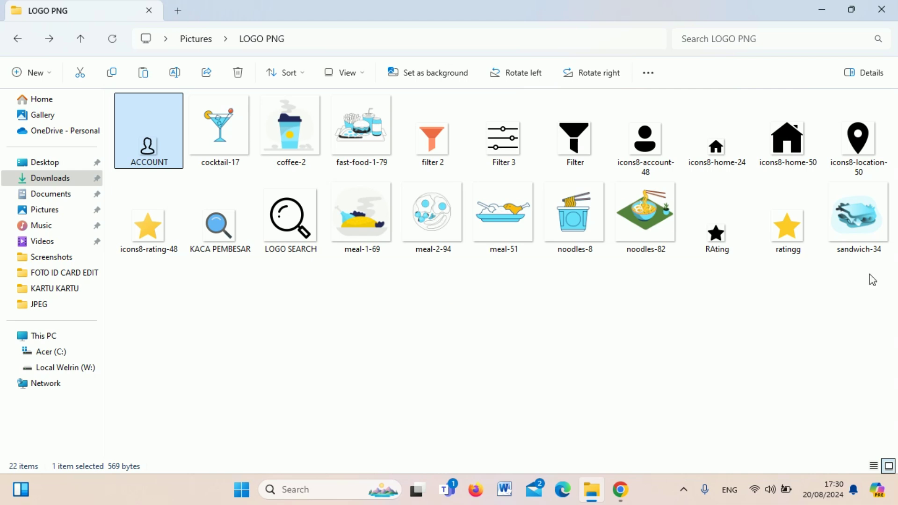
# Copy the icons8-location-50 image and go back to the Figma design
pyautogui.click(862, 150)
pyautogui.rightClick(860, 151)
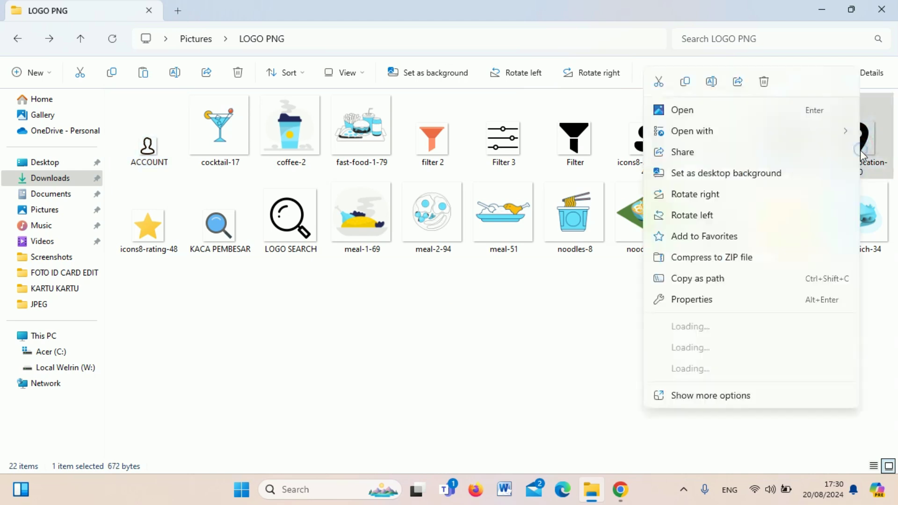
pyautogui.click(684, 80)
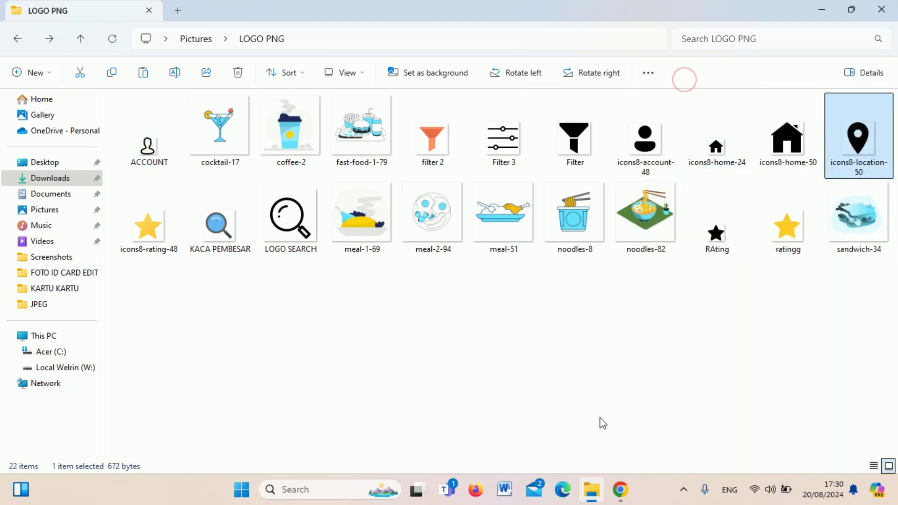
pyautogui.click(618, 486)
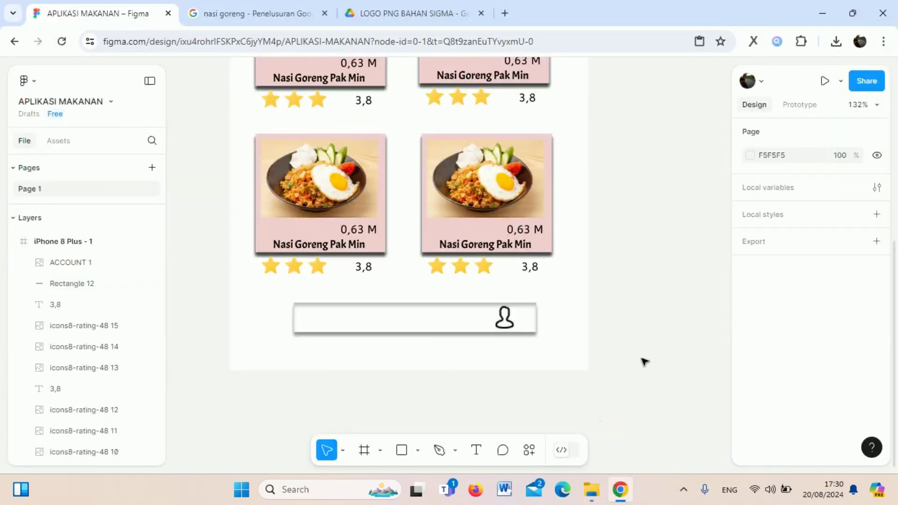
# Paste the location pin into the nav bar beside the account icon, sized 27×30
pyautogui.hotkey('ctrl', 'v')
pyautogui.moveTo(449, 264)
pyautogui.mouseDown()
pyautogui.moveTo(461, 317)
pyautogui.moveTo(448, 322)
pyautogui.moveTo(460, 306)
pyautogui.moveTo(436, 321)
pyautogui.mouseUp()
pyautogui.click(622, 318)
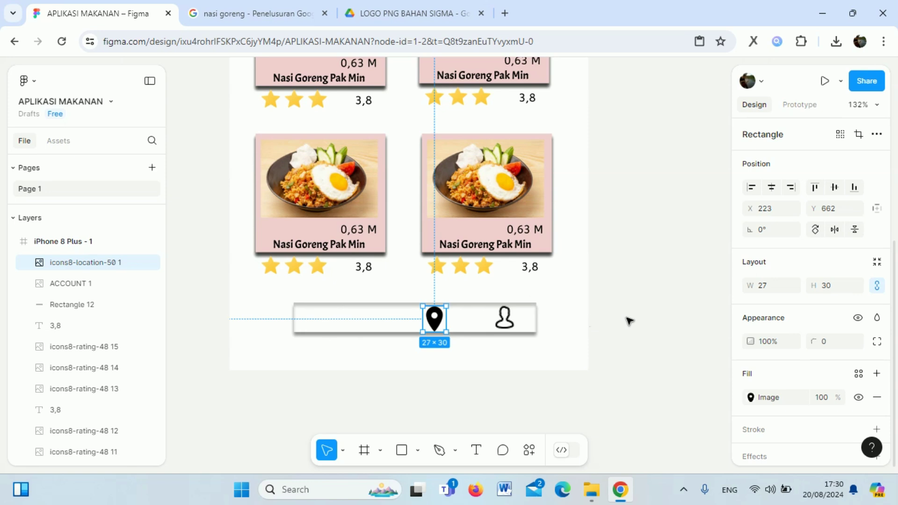
pyautogui.click(627, 318)
pyautogui.click(507, 318)
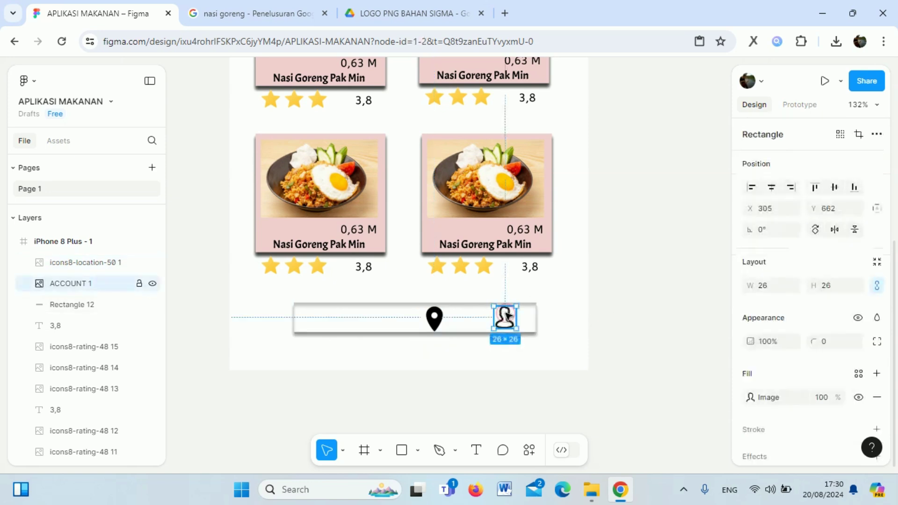
pyautogui.click(437, 318)
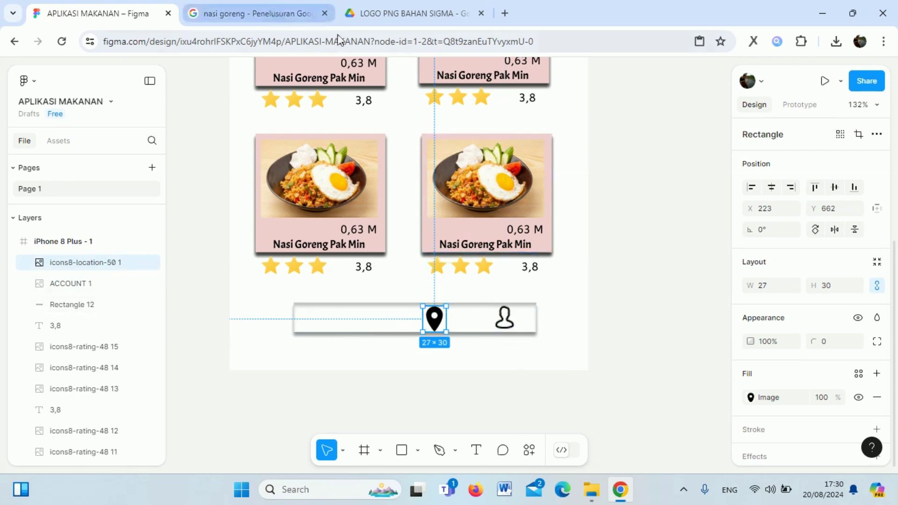
pyautogui.click(598, 492)
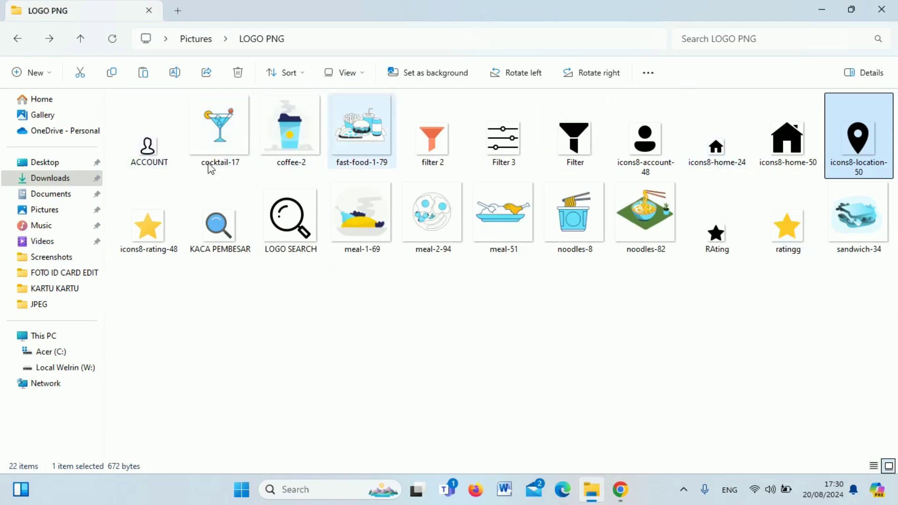
# Copy the icons8-home-50 image and return to the Figma design
pyautogui.click(772, 152)
pyautogui.rightClick(771, 152)
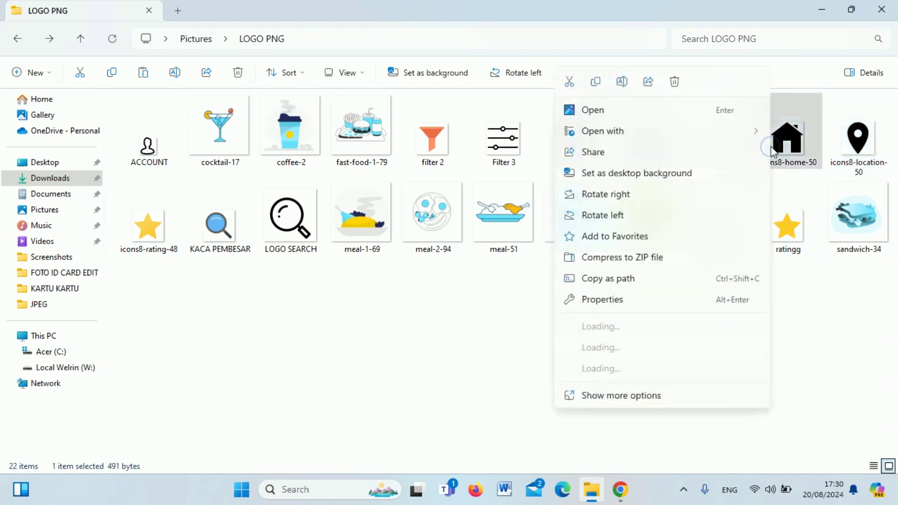
pyautogui.click(589, 82)
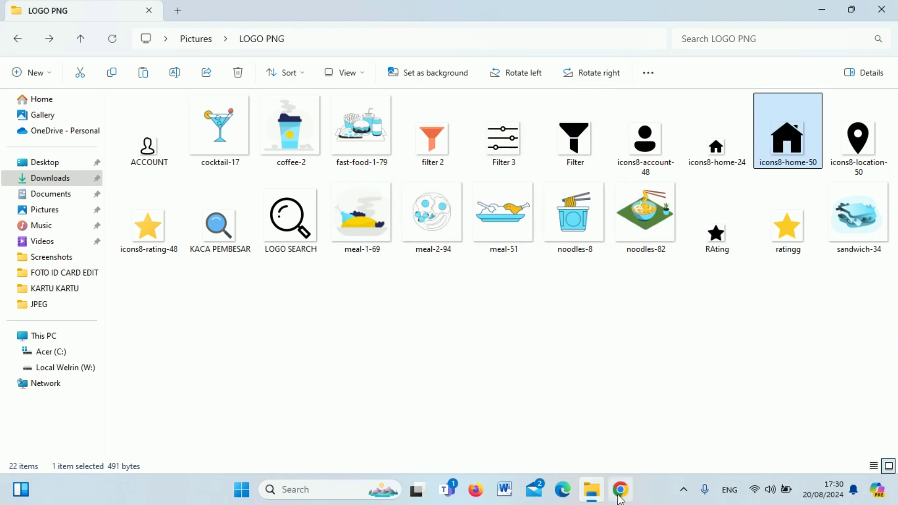
pyautogui.moveTo(620, 489)
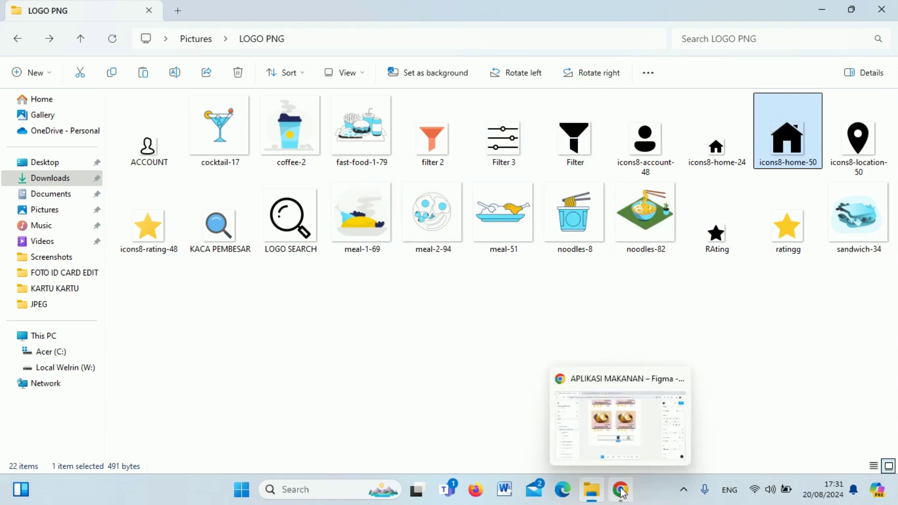
pyautogui.click(621, 490)
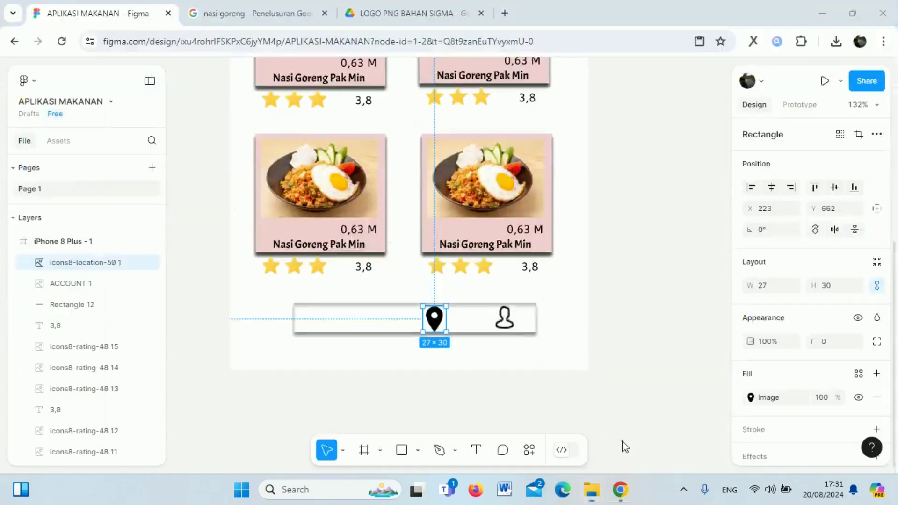
# Paste the home icon at the nav bar's left end and shift the location pin to centre
pyautogui.click(394, 381)
pyautogui.hotkey('ctrl', 'v')
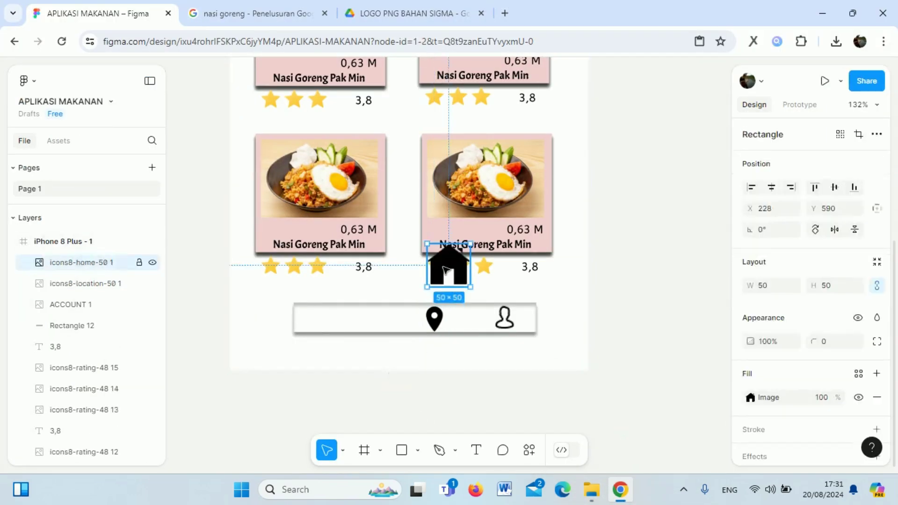
pyautogui.moveTo(475, 261)
pyautogui.mouseDown()
pyautogui.moveTo(347, 306)
pyautogui.moveTo(338, 323)
pyautogui.mouseUp()
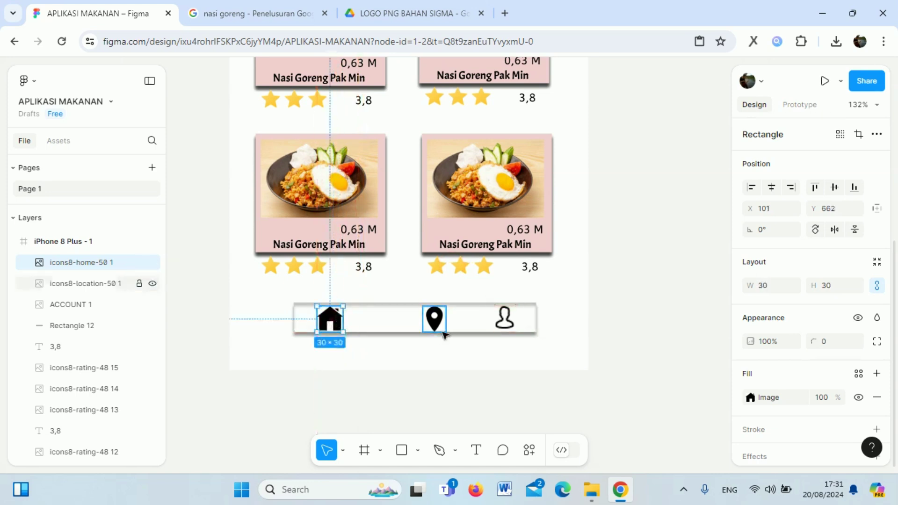
pyautogui.moveTo(433, 319); pyautogui.dragTo(419, 319)
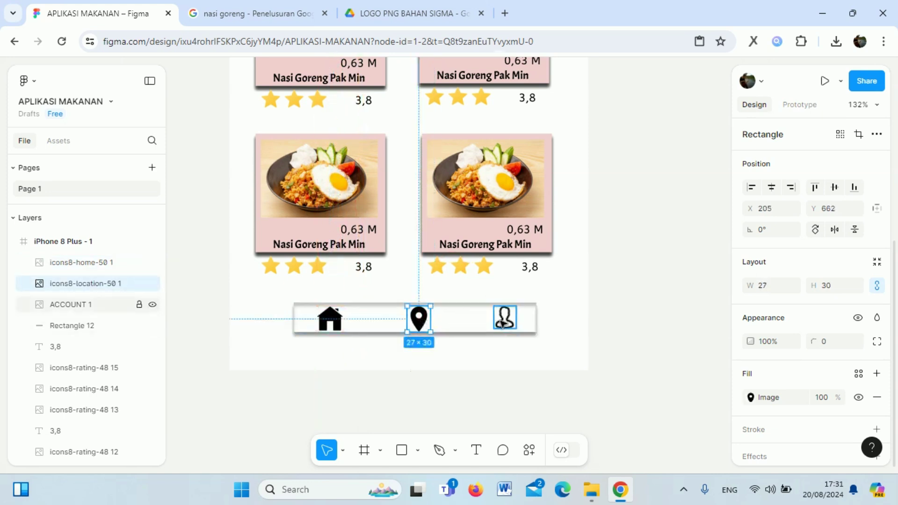
pyautogui.click(504, 319)
pyautogui.click(608, 323)
pyautogui.scroll(1, 609, 321)
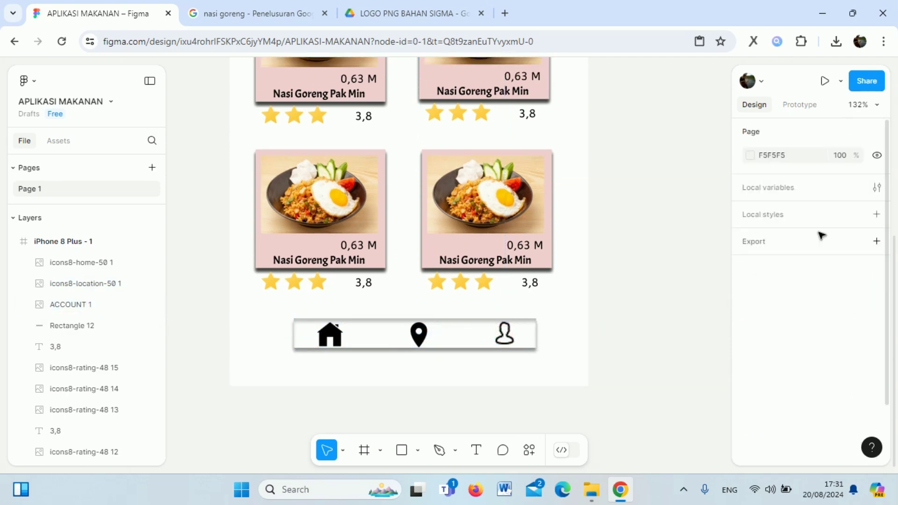
# Preview the home screen prototype, then reopen the file in the editor via the file-name menu
pyautogui.click(825, 81)
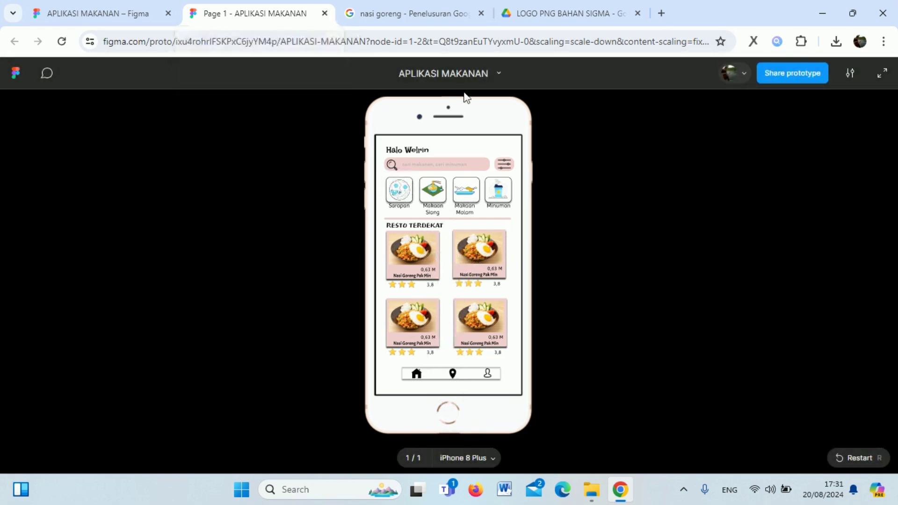
pyautogui.click(496, 74)
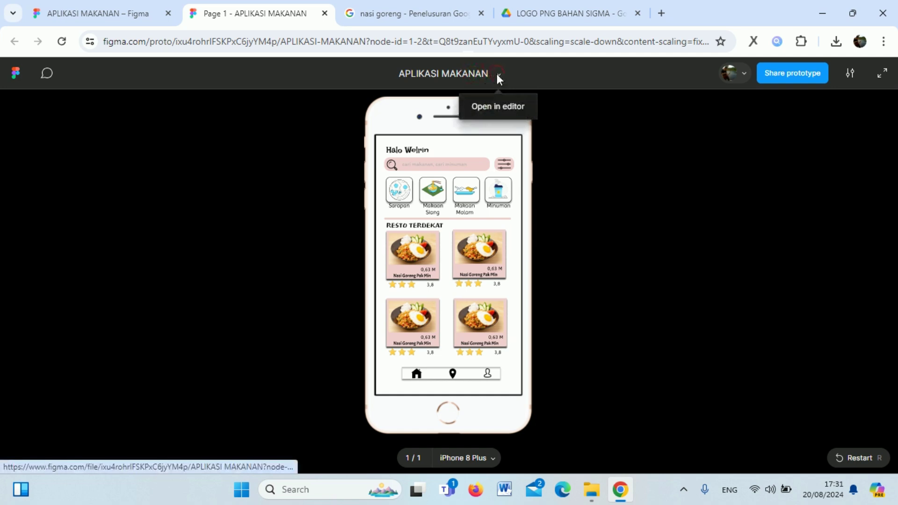
pyautogui.click(500, 106)
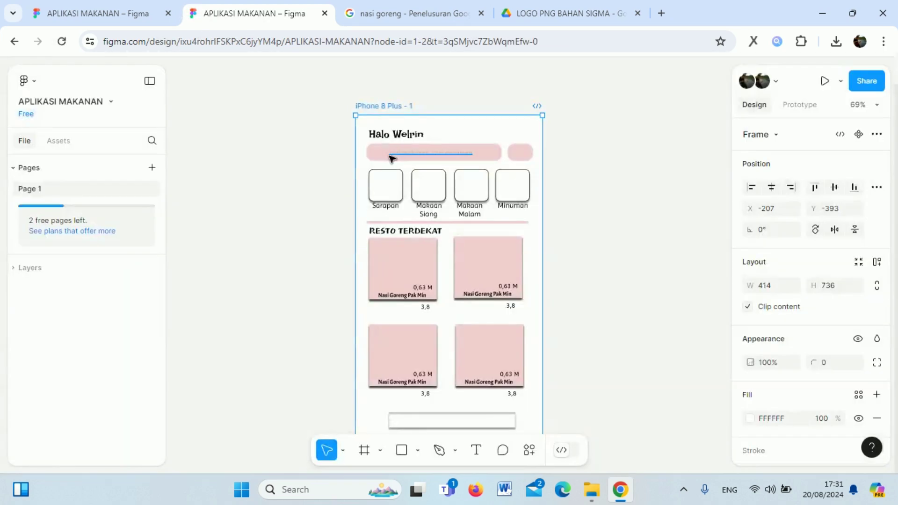
# Close the duplicate editor tab, returning to the APLIKASI MAKANAN design
pyautogui.click(324, 14)
pyautogui.scroll(5, 645, 263)
pyautogui.scroll(2, 656, 262)
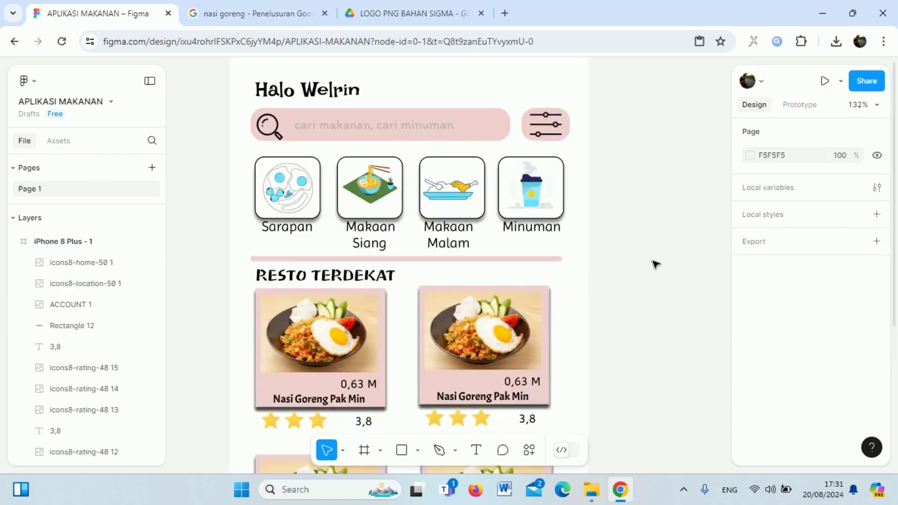
pyautogui.scroll(2, 652, 266)
pyautogui.scroll(3, 647, 275)
# Scroll up and down the canvas to review the food-app home screen frame
pyautogui.scroll(-5, 647, 274)
pyautogui.scroll(-1, 649, 274)
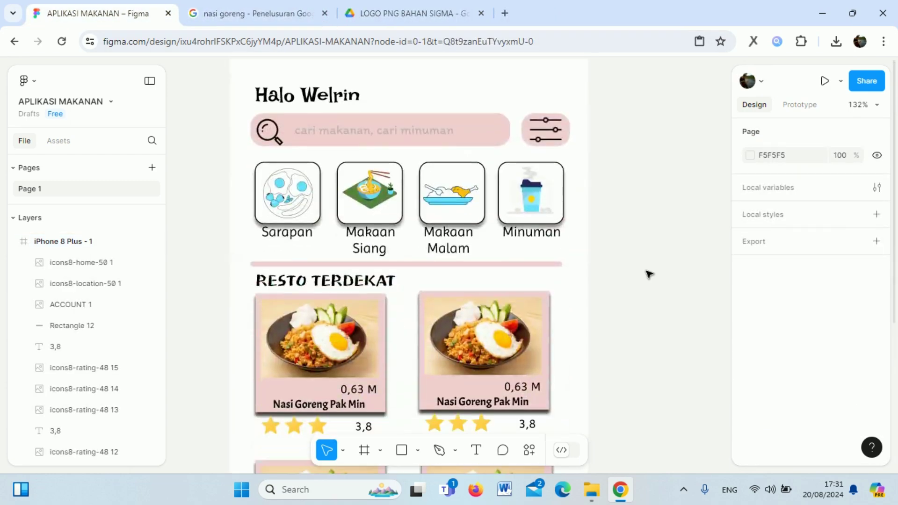
pyautogui.scroll(-3, 648, 274)
pyautogui.scroll(-1, 607, 291)
pyautogui.scroll(-6, 603, 289)
pyautogui.scroll(6, 602, 289)
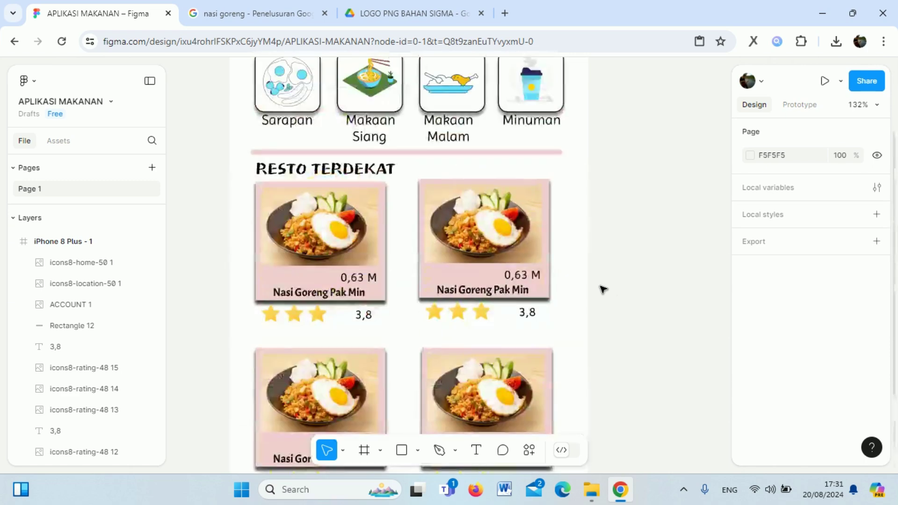
pyautogui.scroll(1, 602, 288)
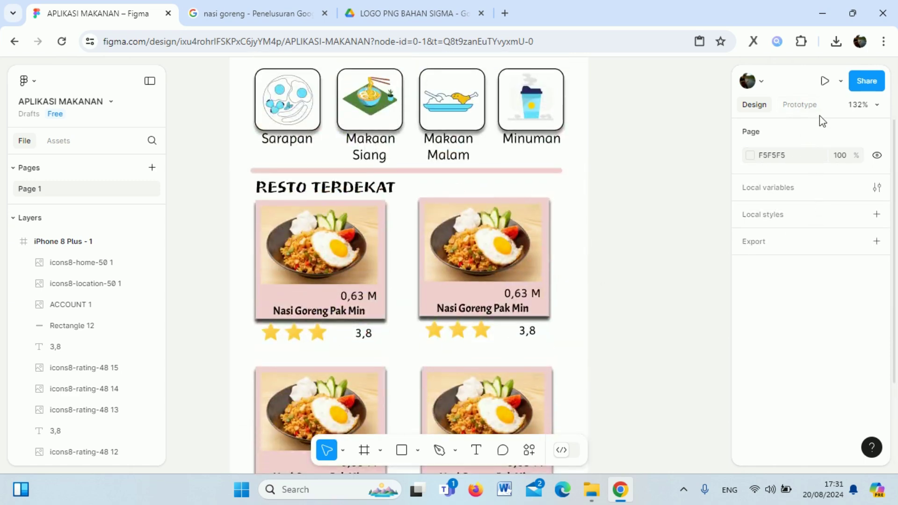
pyautogui.click(584, 130)
# Keep the food-app file's link access at anyone can view, then copy the prototype link
pyautogui.click(857, 80)
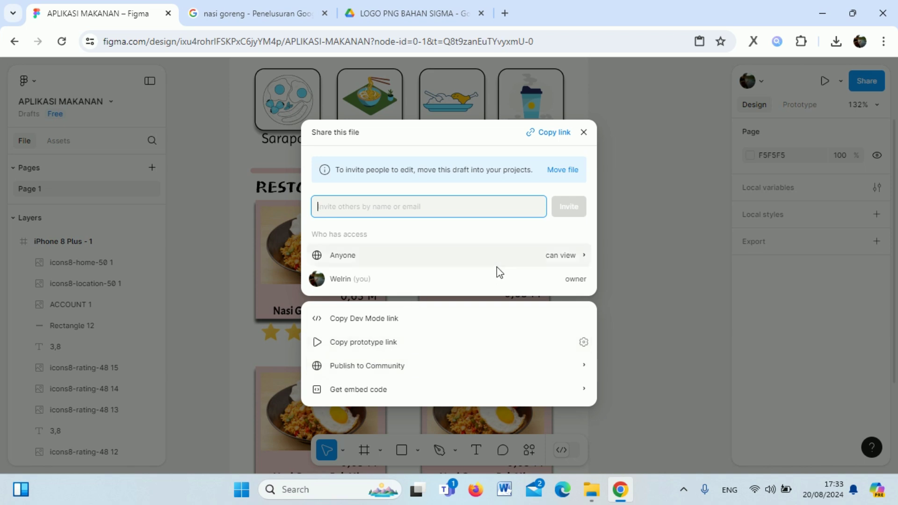
pyautogui.click(581, 255)
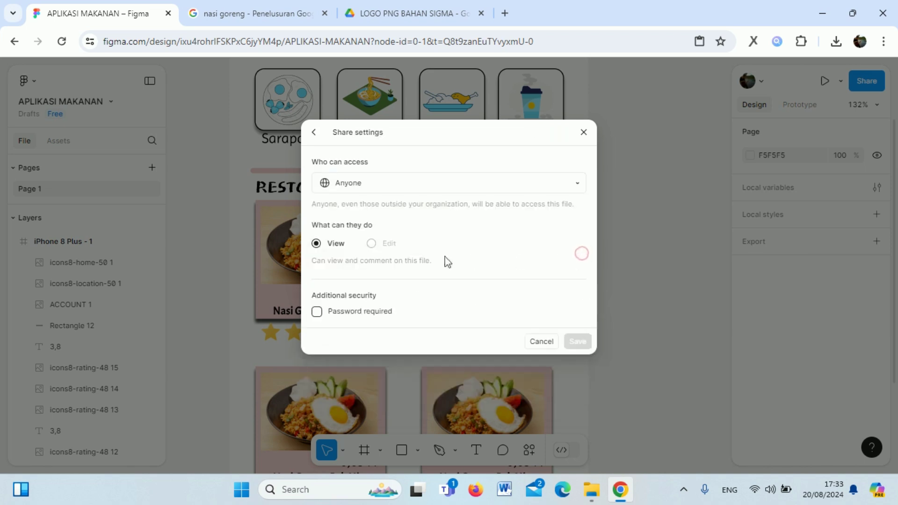
pyautogui.click(340, 187)
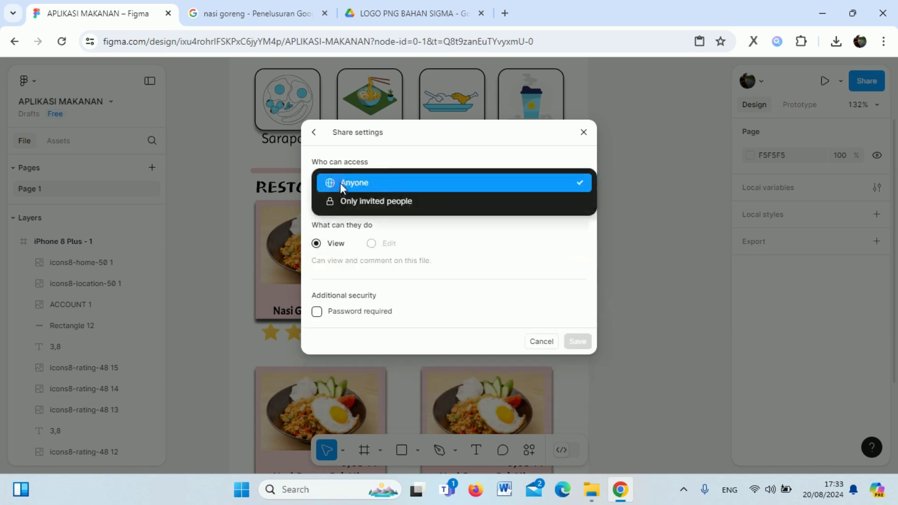
pyautogui.click(324, 236)
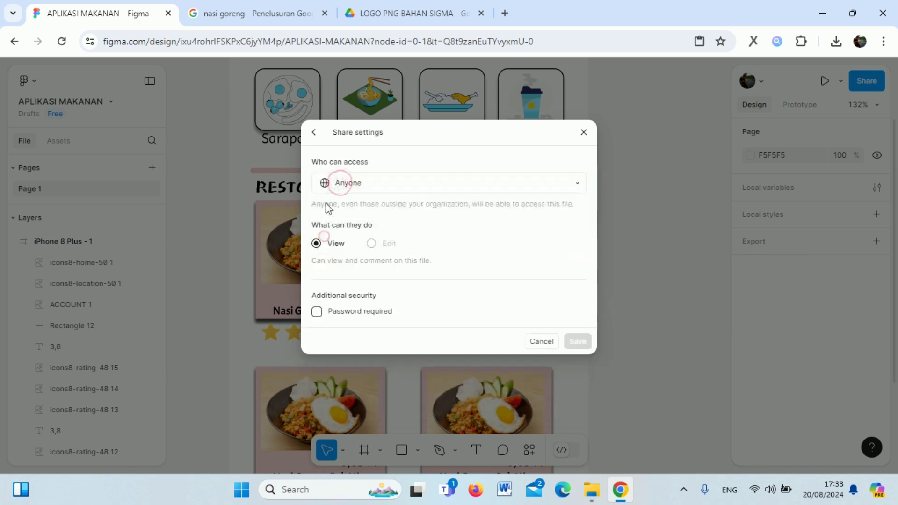
pyautogui.click(314, 133)
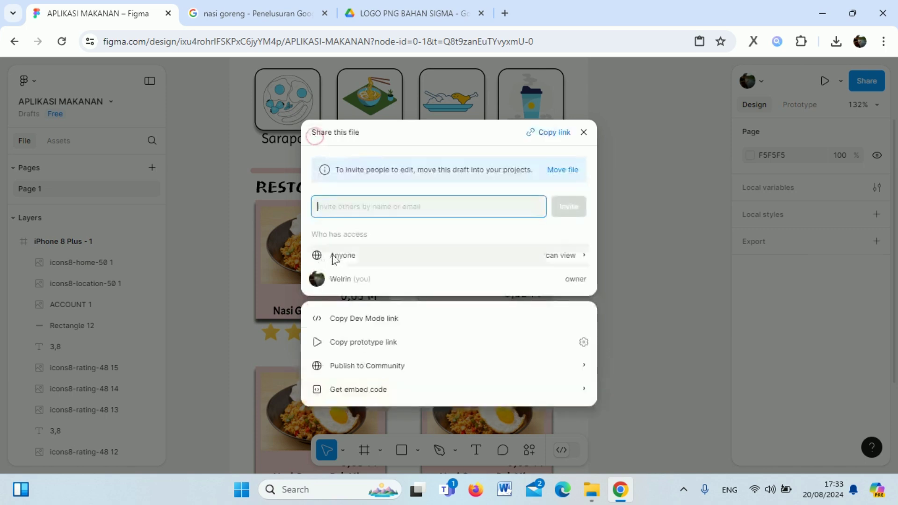
pyautogui.click(376, 345)
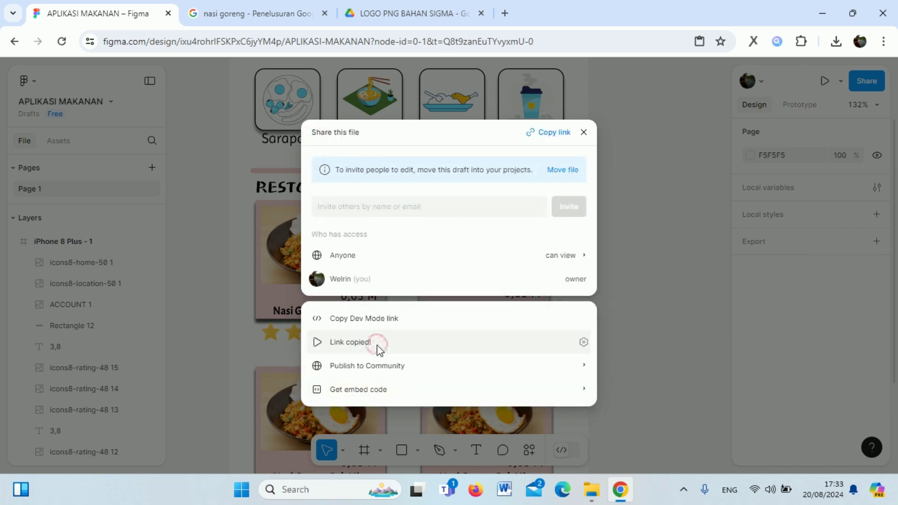